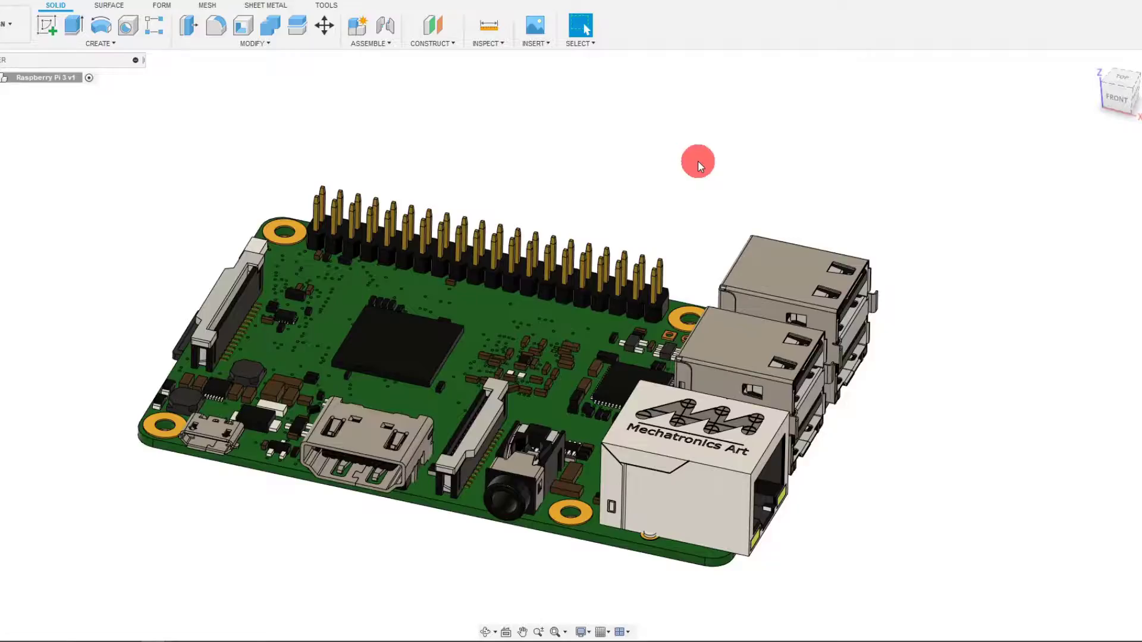
Step: Insert the Raspberry Pi 3 design into the Raspberry Pi Case design as a component
{"action": "middle_click_drag", "start_coordinate": [666, 231], "coordinate": [698, 234], "text": "shift"}
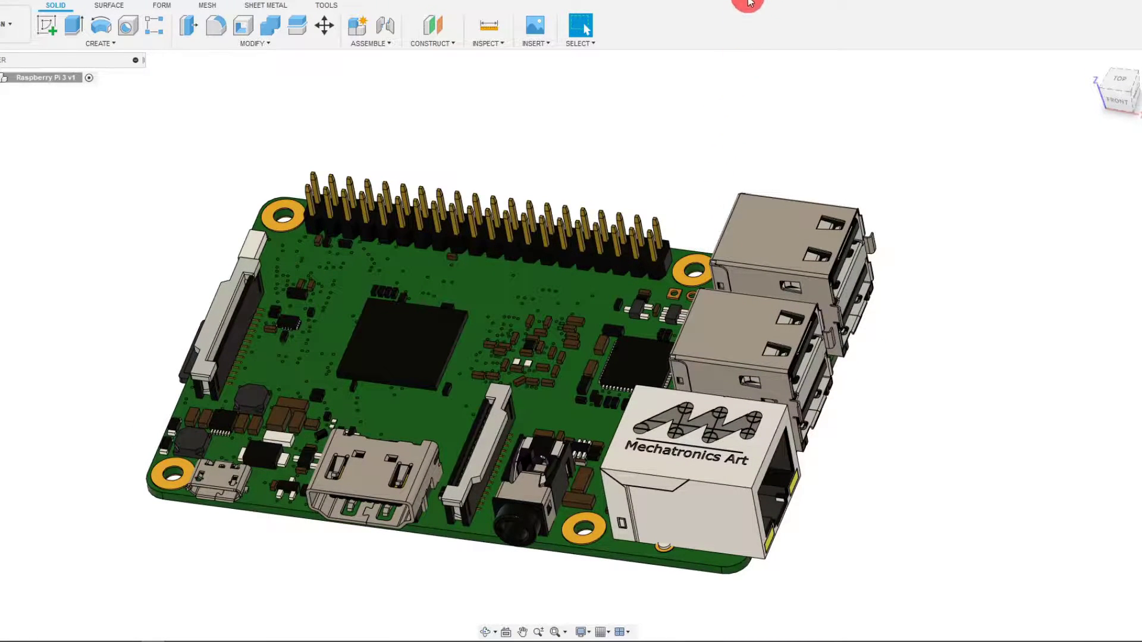
{"action": "left_click", "coordinate": [747, 0]}
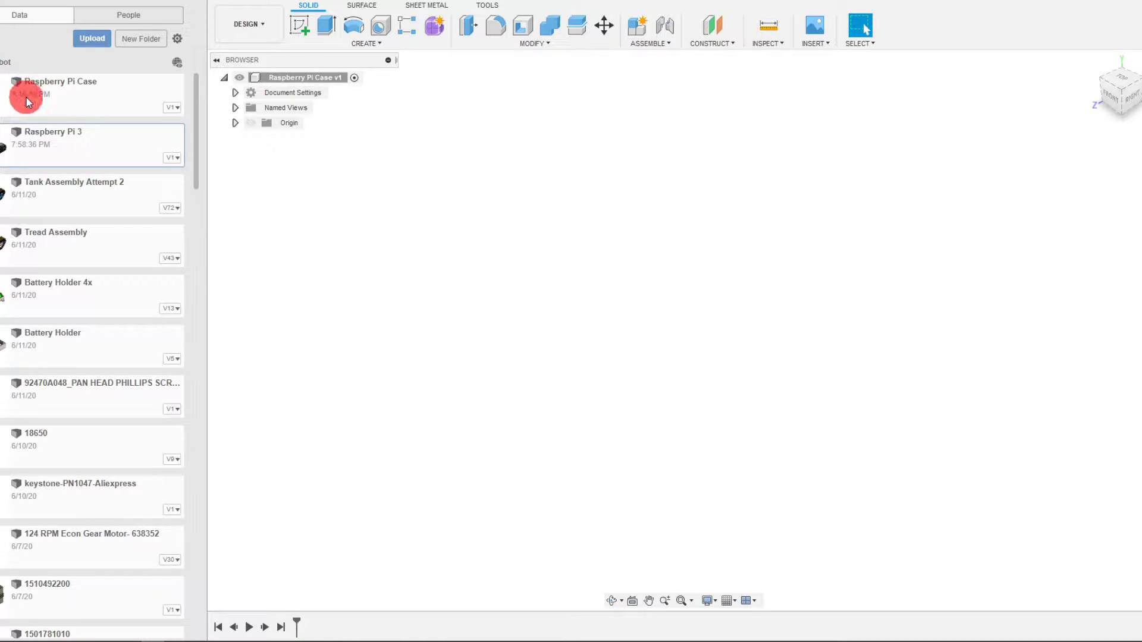
{"action": "right_click", "coordinate": [62, 142]}
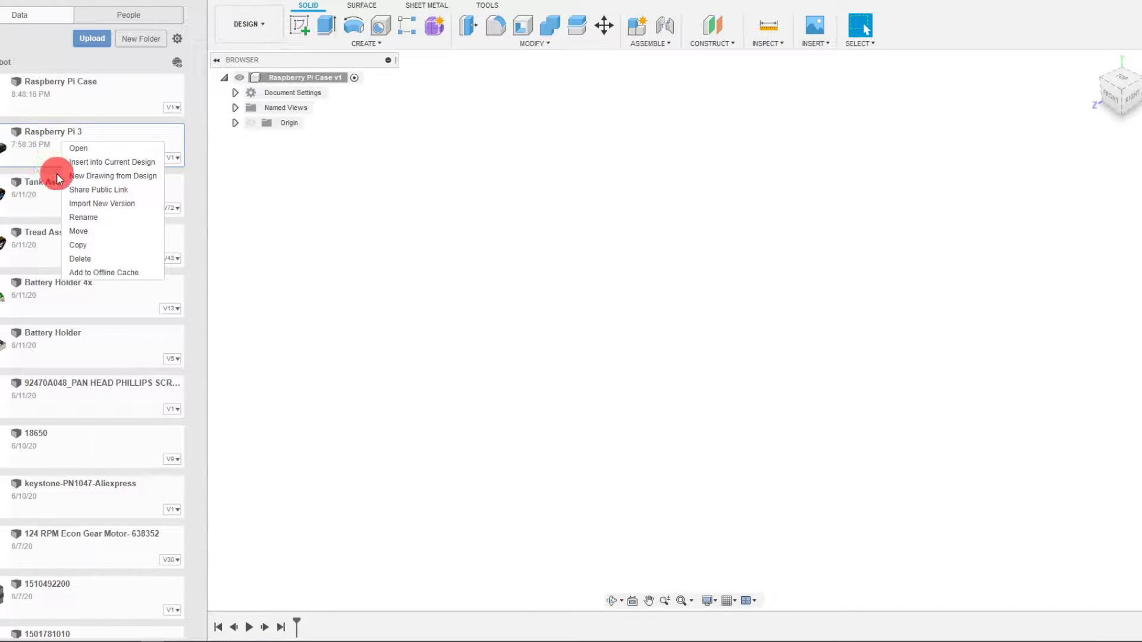
{"action": "left_click_drag", "start_coordinate": [35, 145], "coordinate": [589, 281]}
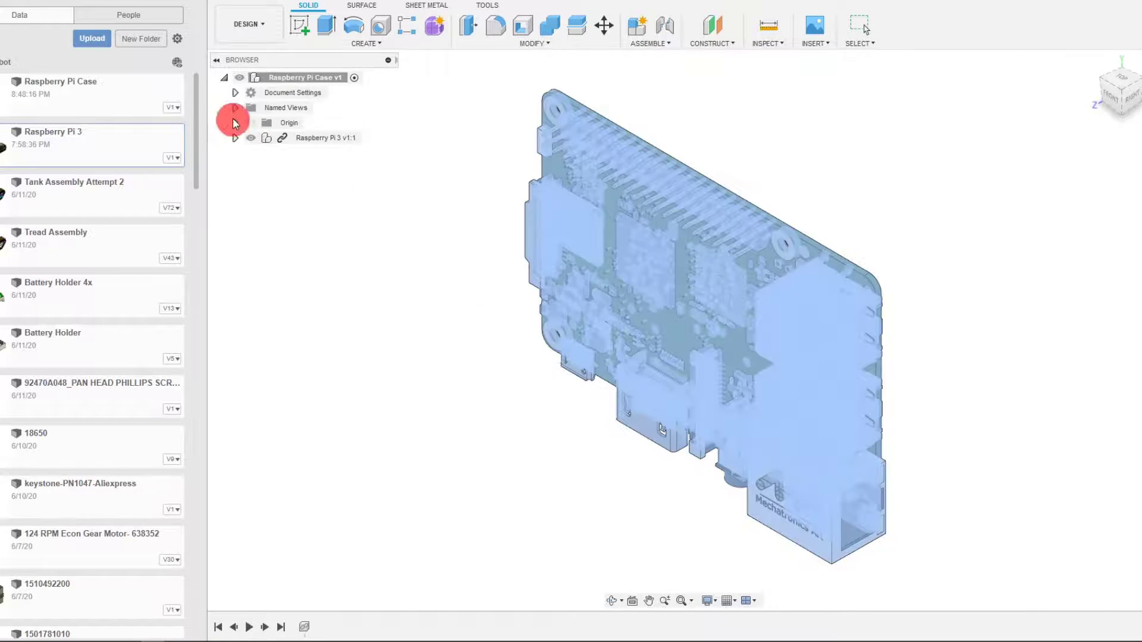
Step: Rotate the Raspberry Pi 3 component -90 degrees about the X axis with Move/Copy so the board lies flat
{"action": "left_click", "coordinate": [196, 1]}
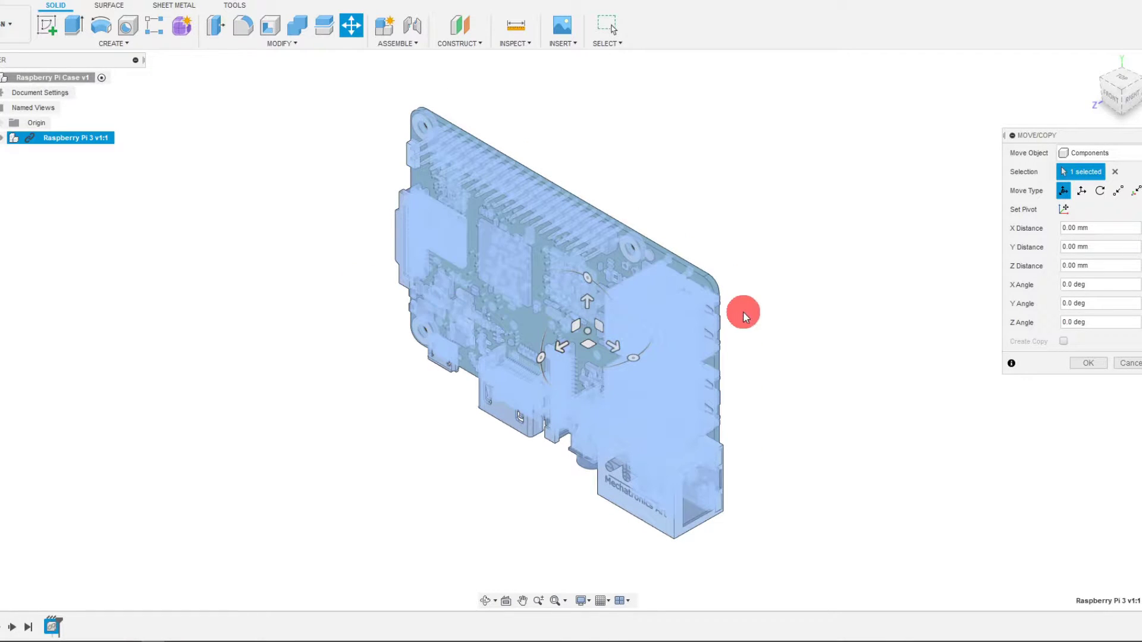
{"action": "middle_click_drag", "start_coordinate": [743, 312], "coordinate": [735, 316], "text": "shift"}
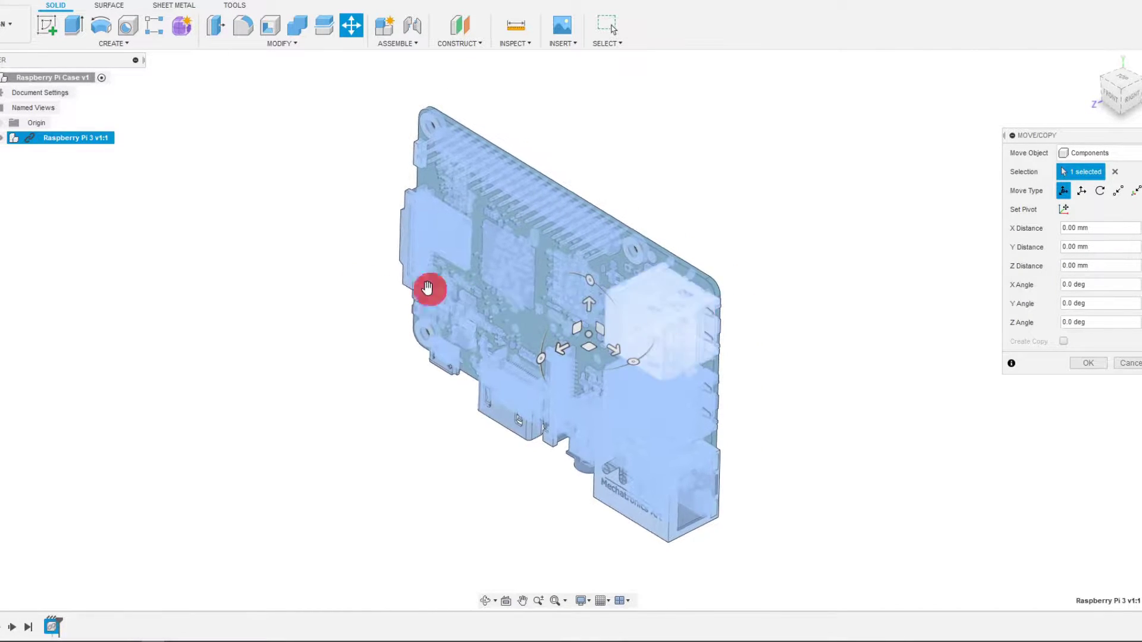
{"action": "left_click", "coordinate": [1, 123]}
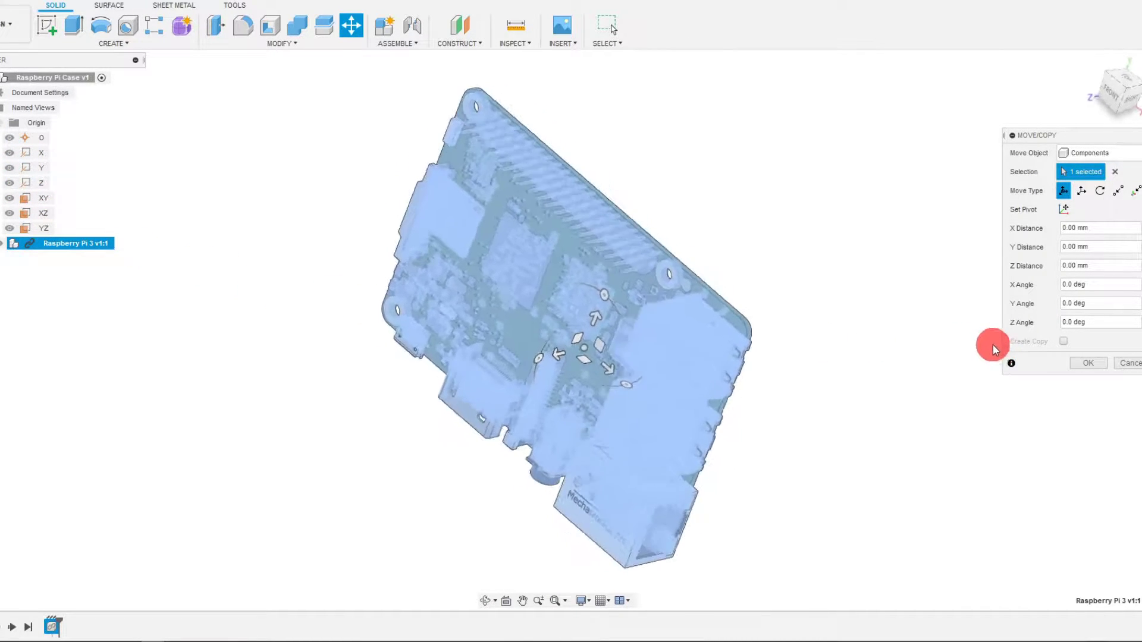
{"action": "left_click_drag", "start_coordinate": [547, 360], "coordinate": [598, 265]}
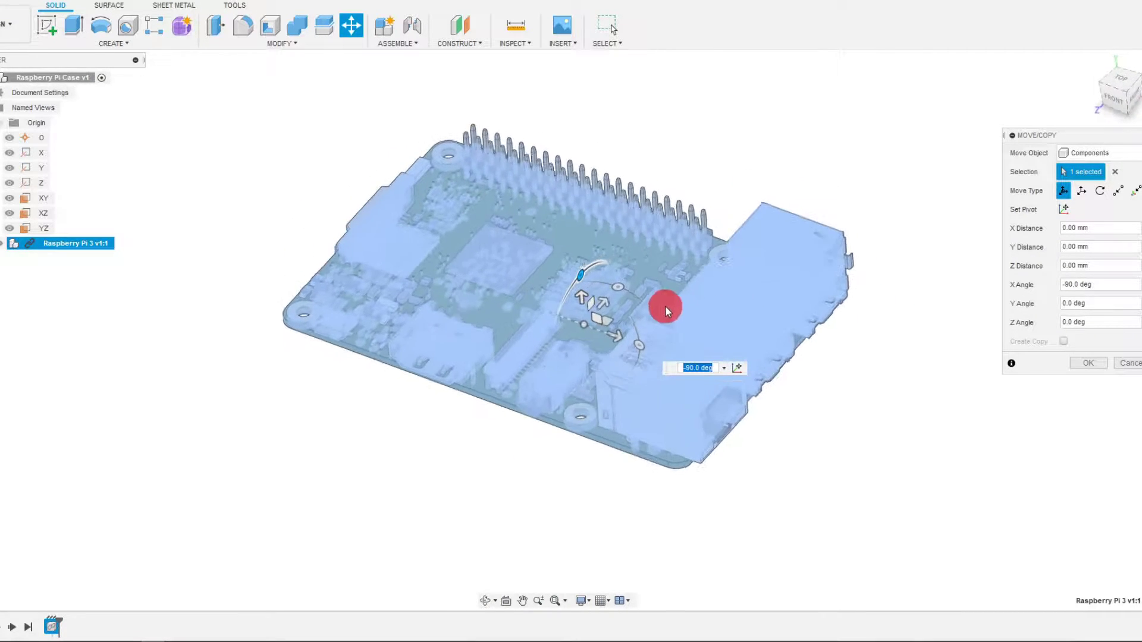
Step: Rotate the Raspberry Pi 3 component by a Z angle of -90 degrees and apply the move
{"action": "left_click_drag", "start_coordinate": [631, 290], "coordinate": [632, 357]}
{"action": "type", "text": "-90"}
{"action": "key", "text": "Return"}
{"action": "middle_click_drag", "start_coordinate": [867, 322], "coordinate": [1061, 170], "text": "shift"}
{"action": "left_click", "coordinate": [1119, 99]}
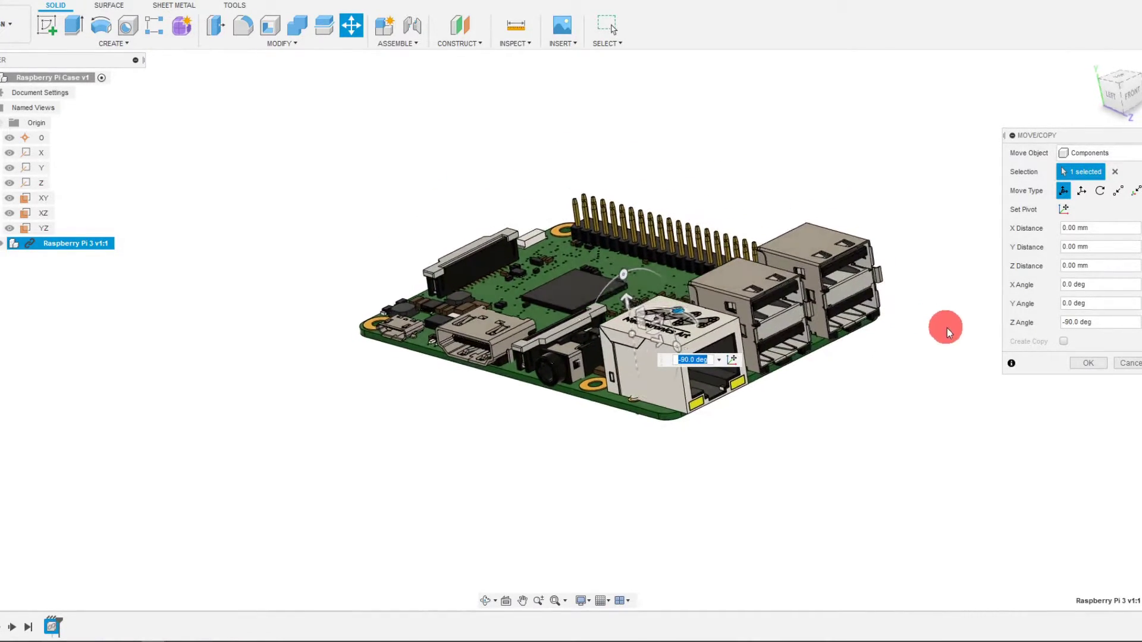
{"action": "left_click", "coordinate": [1100, 370]}
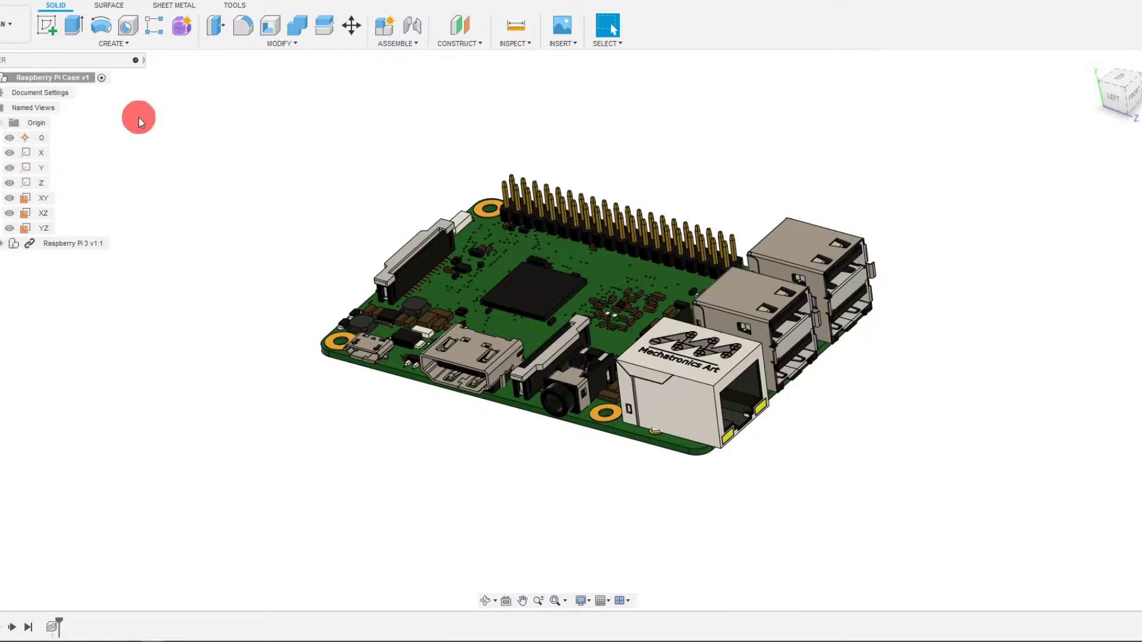
Step: Examine how the XY, XZ and YZ origin planes lie relative to the board
{"action": "left_click", "coordinate": [0, 78]}
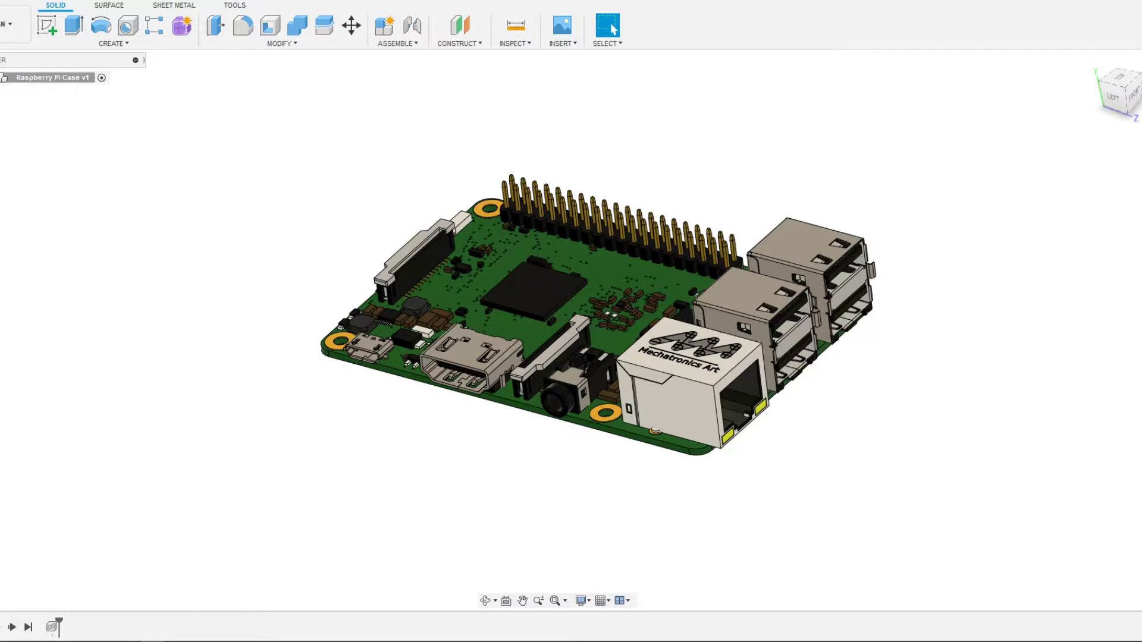
{"action": "left_click", "coordinate": [0, 78]}
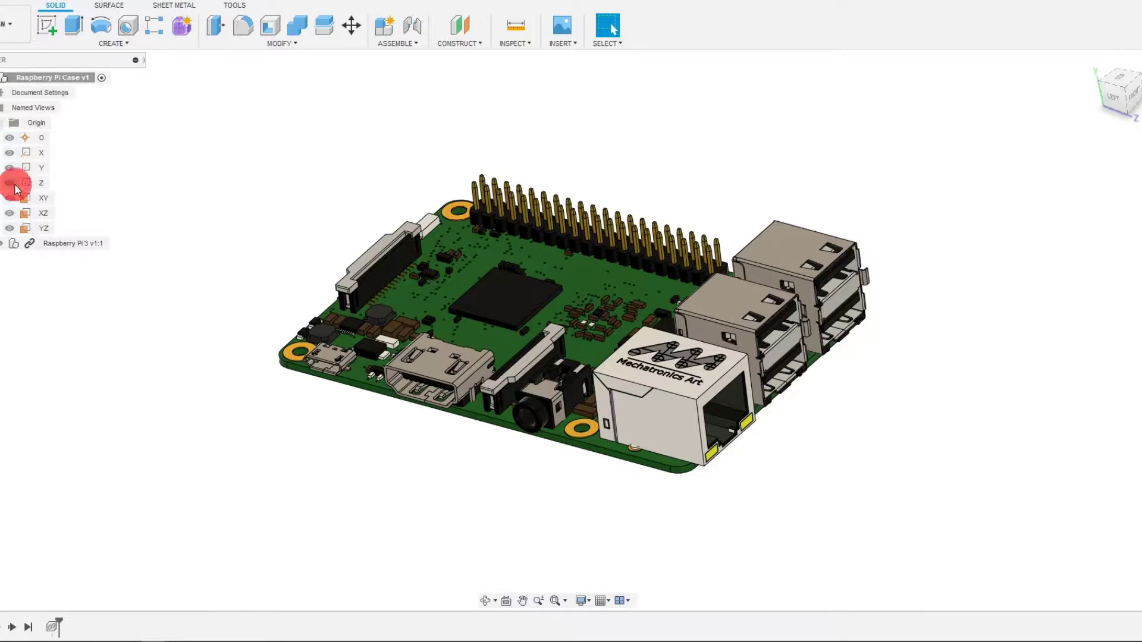
{"action": "left_click", "coordinate": [27, 198]}
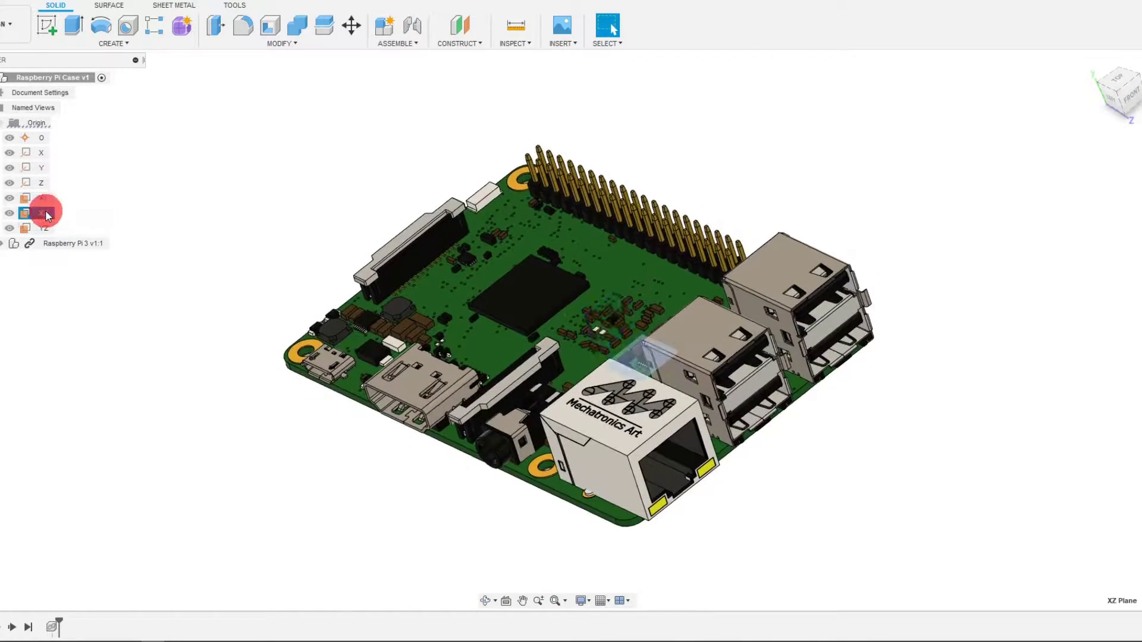
{"action": "left_click", "coordinate": [47, 216]}
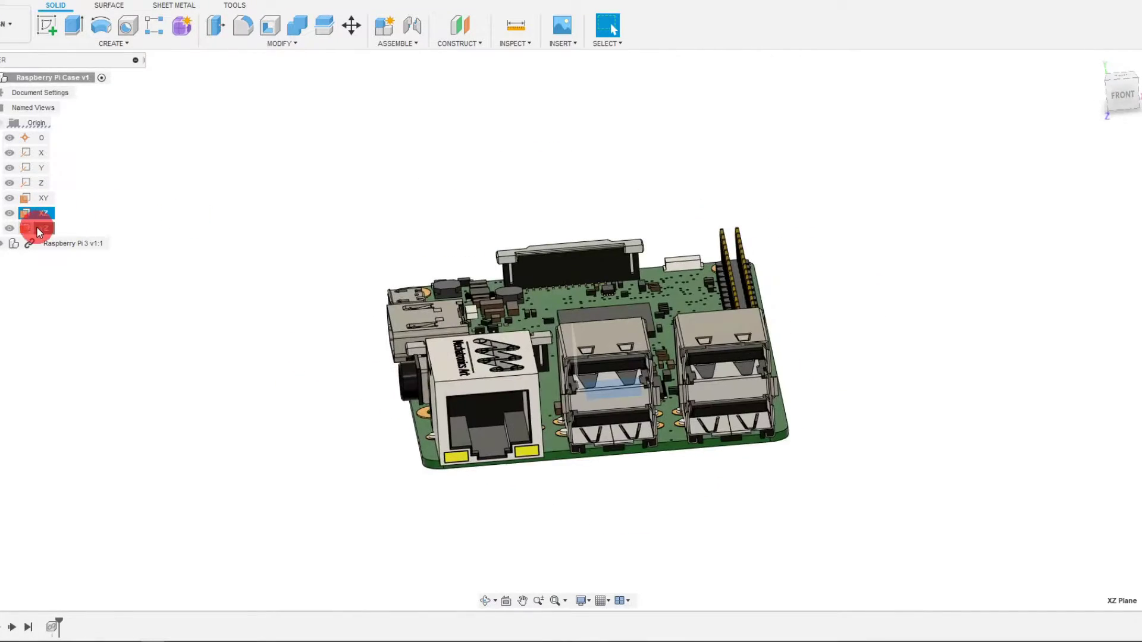
{"action": "left_click", "coordinate": [37, 228]}
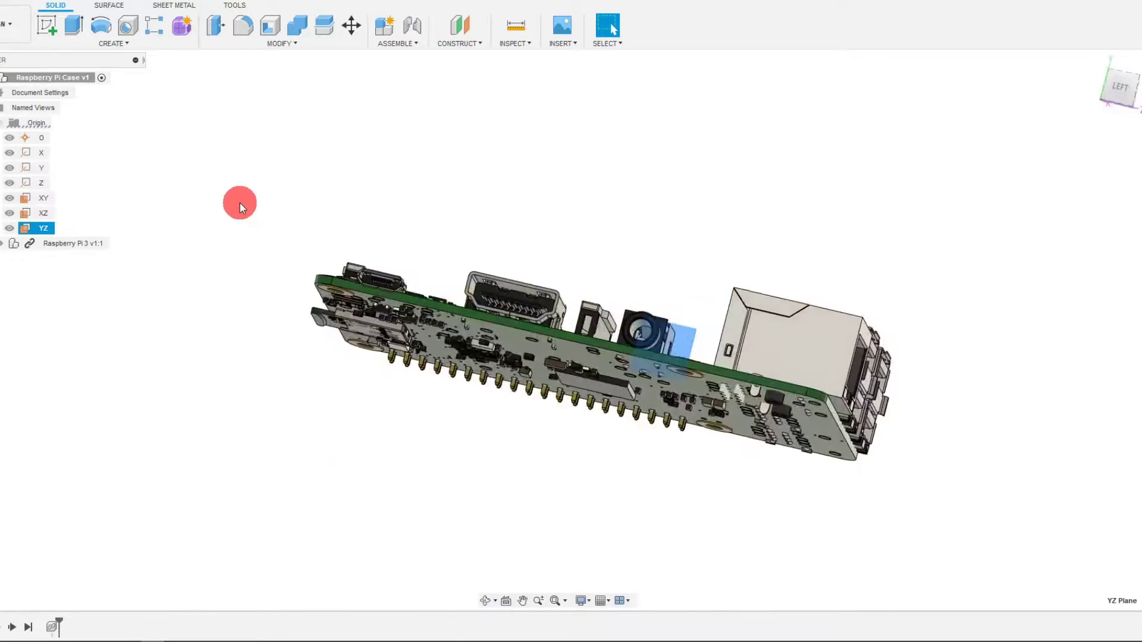
{"action": "left_click", "coordinate": [280, 212]}
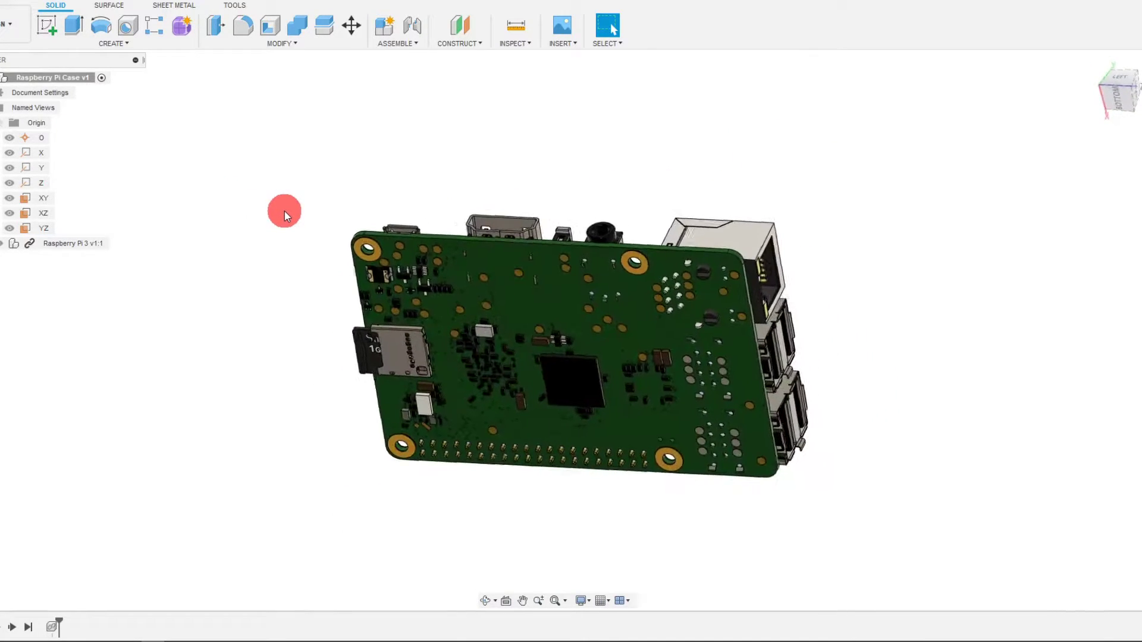
Step: Create an offset construction plane 3 mm below the underside face of the circuit board
{"action": "middle_click_drag", "start_coordinate": [298, 199], "coordinate": [451, 51], "text": "shift"}
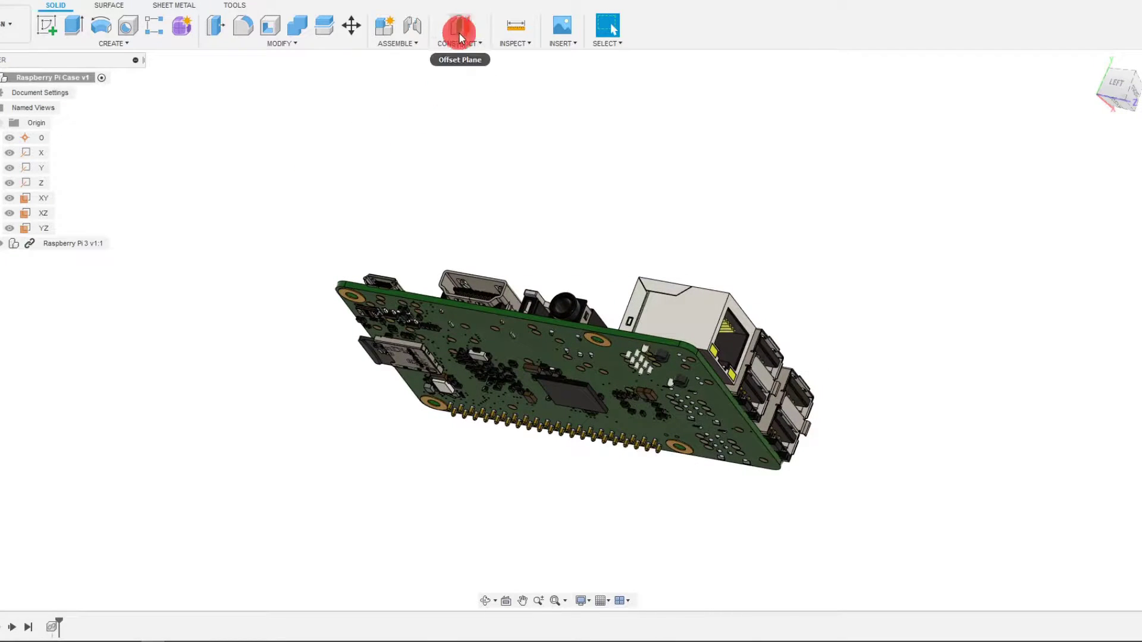
{"action": "left_click", "coordinate": [461, 45]}
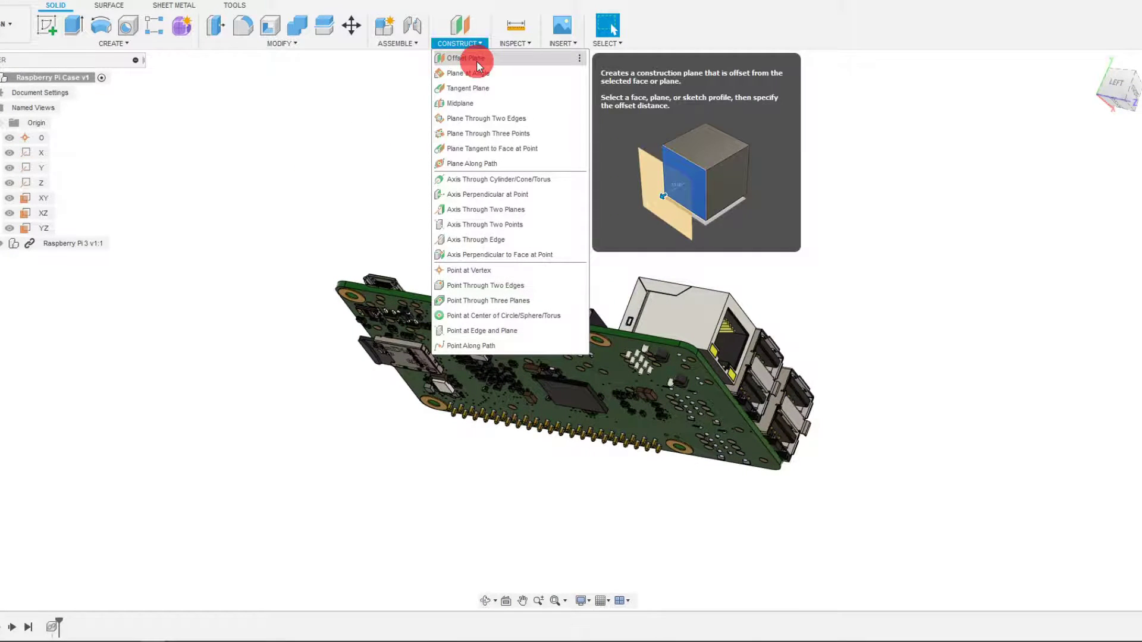
{"action": "left_click", "coordinate": [476, 60]}
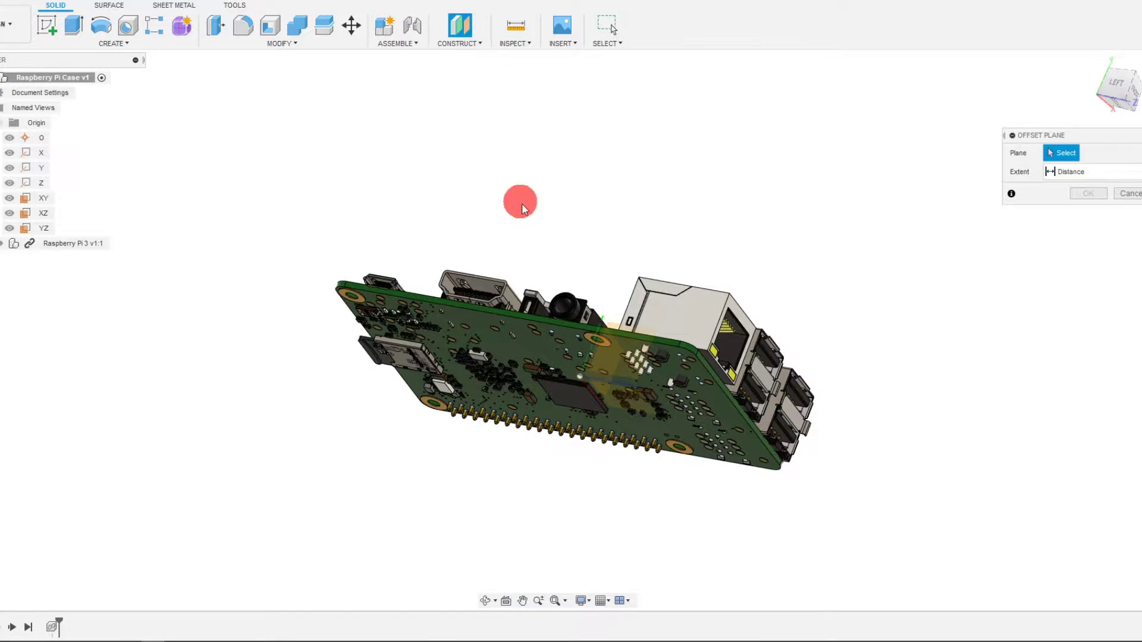
{"action": "left_click", "coordinate": [535, 349]}
{"action": "middle_click_drag", "start_coordinate": [530, 509], "coordinate": [540, 476], "text": "shift"}
{"action": "left_click_drag", "start_coordinate": [569, 403], "coordinate": [569, 437]}
{"action": "middle_click_drag", "start_coordinate": [898, 312], "coordinate": [946, 280], "text": "shift"}
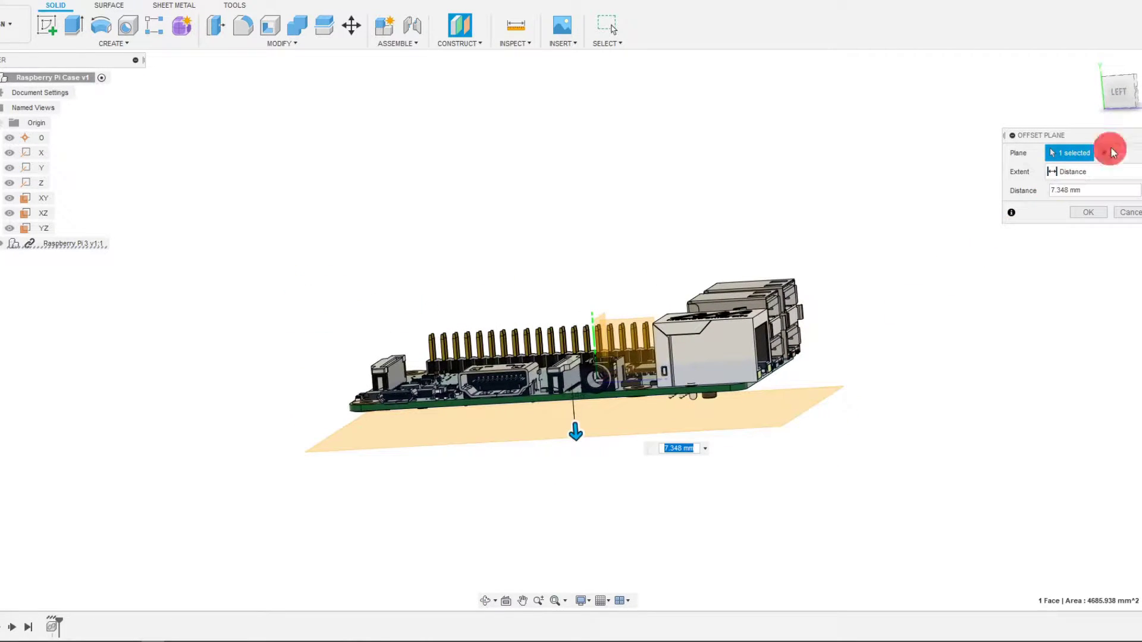
{"action": "left_click", "coordinate": [1126, 95]}
{"action": "left_click_drag", "start_coordinate": [549, 452], "coordinate": [556, 427]}
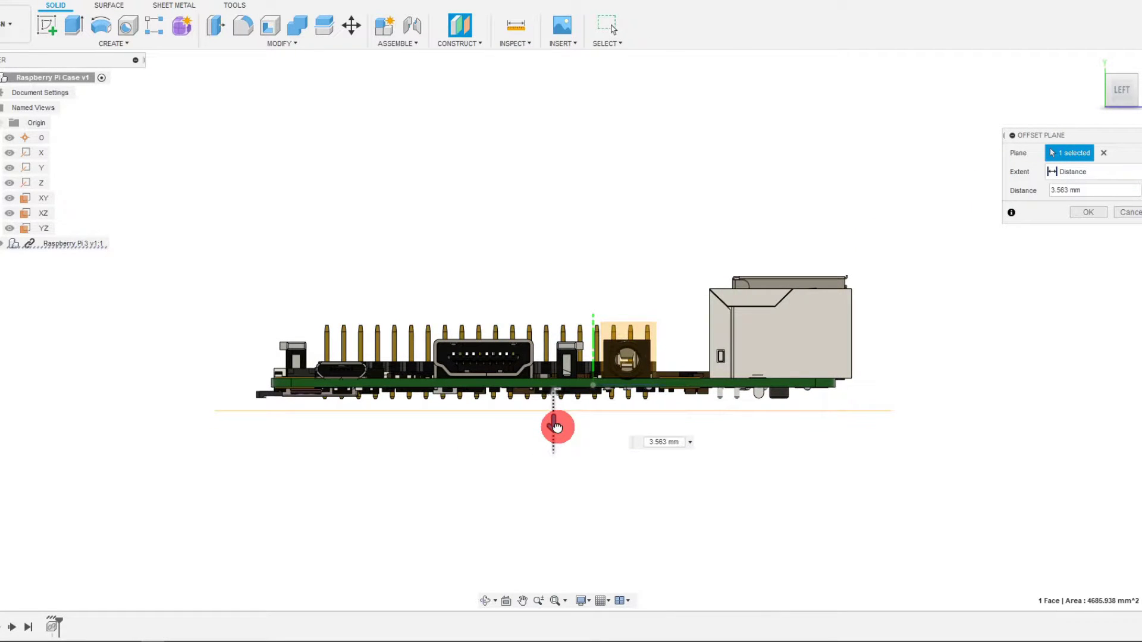
{"action": "type", "text": "3."}
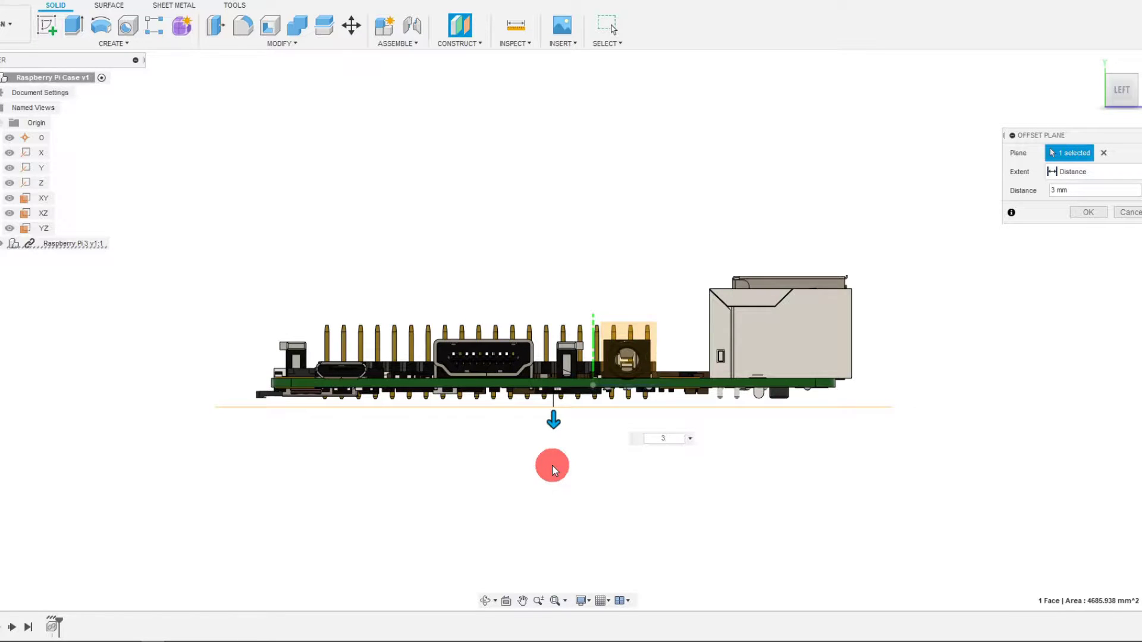
{"action": "type", "text": "0"}
{"action": "key", "text": "Return"}
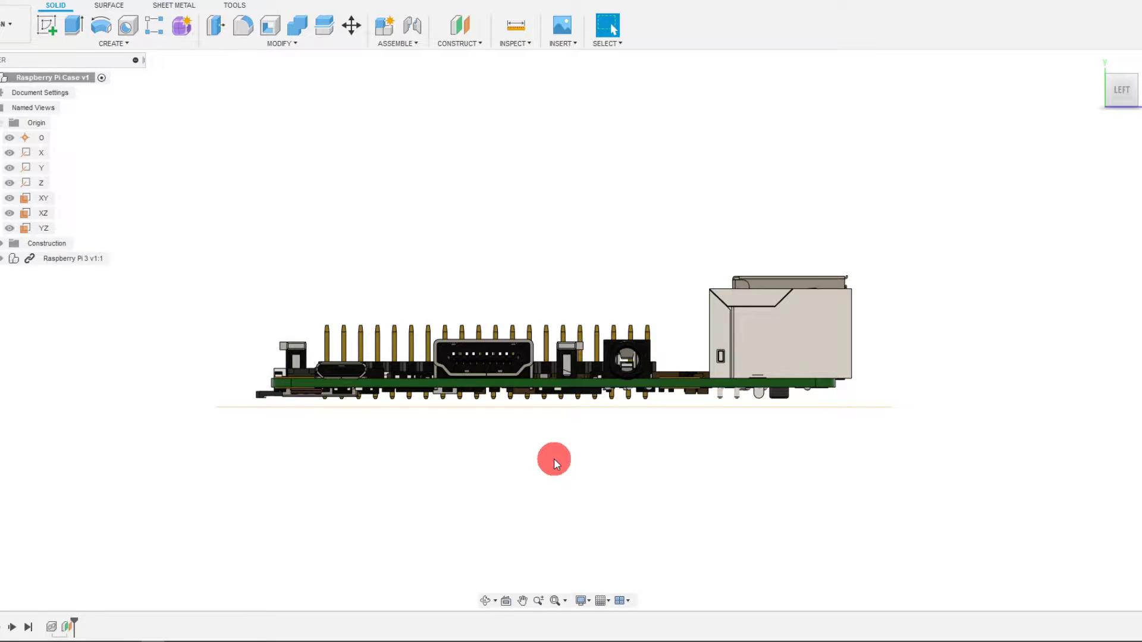
Step: Start a sketch on the offset plane and project the inner edges of the board's four mounting holes into it
{"action": "middle_click_drag", "start_coordinate": [547, 467], "coordinate": [558, 462], "text": "shift"}
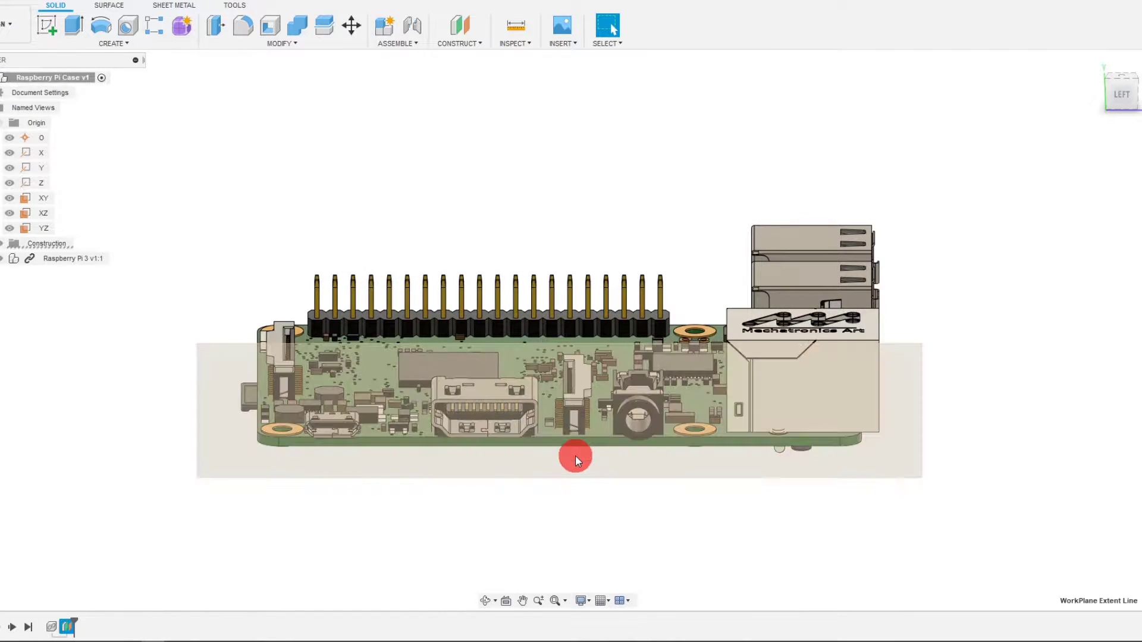
{"action": "left_click", "coordinate": [576, 457]}
{"action": "left_click", "coordinate": [48, 27]}
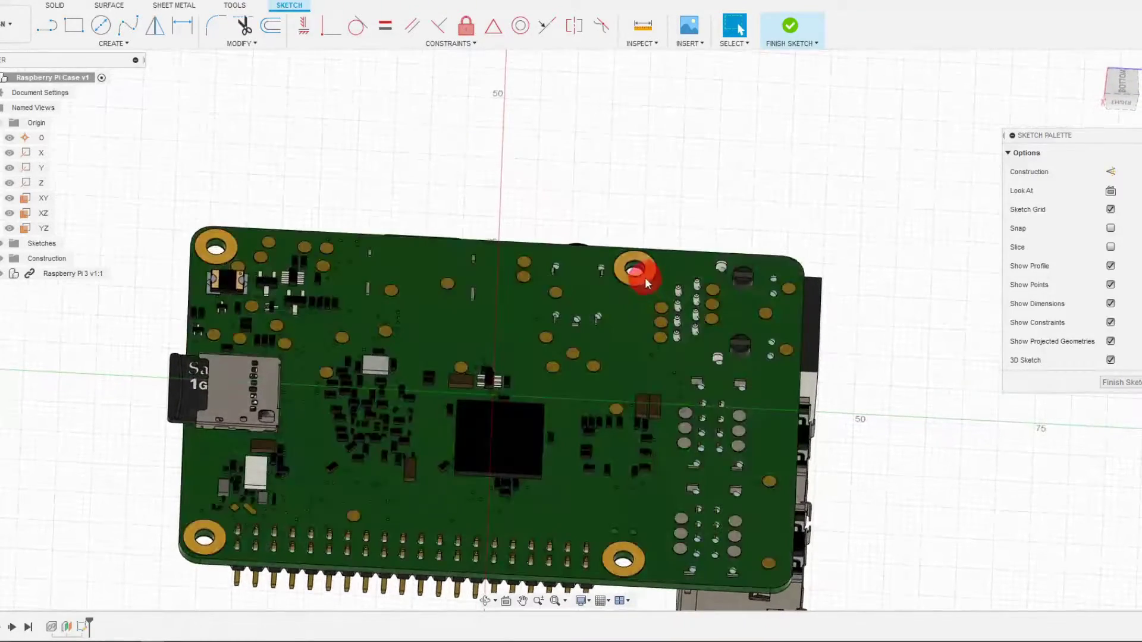
{"action": "left_click", "coordinate": [645, 277]}
{"action": "left_click", "coordinate": [632, 578]}
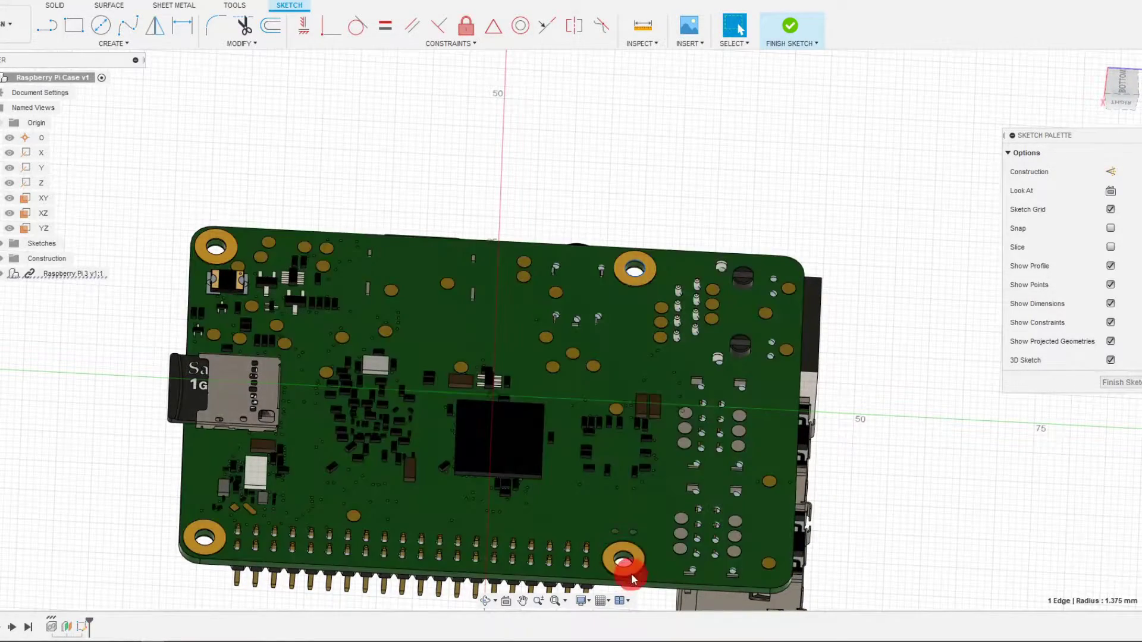
{"action": "left_click", "coordinate": [627, 565]}
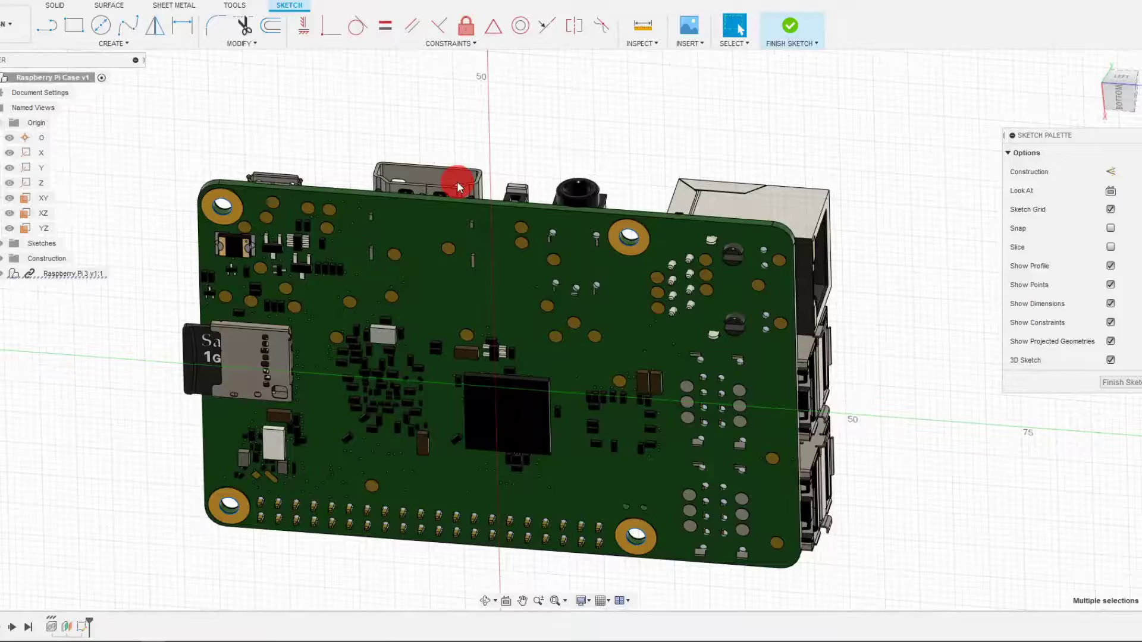
{"action": "key", "text": "p"}
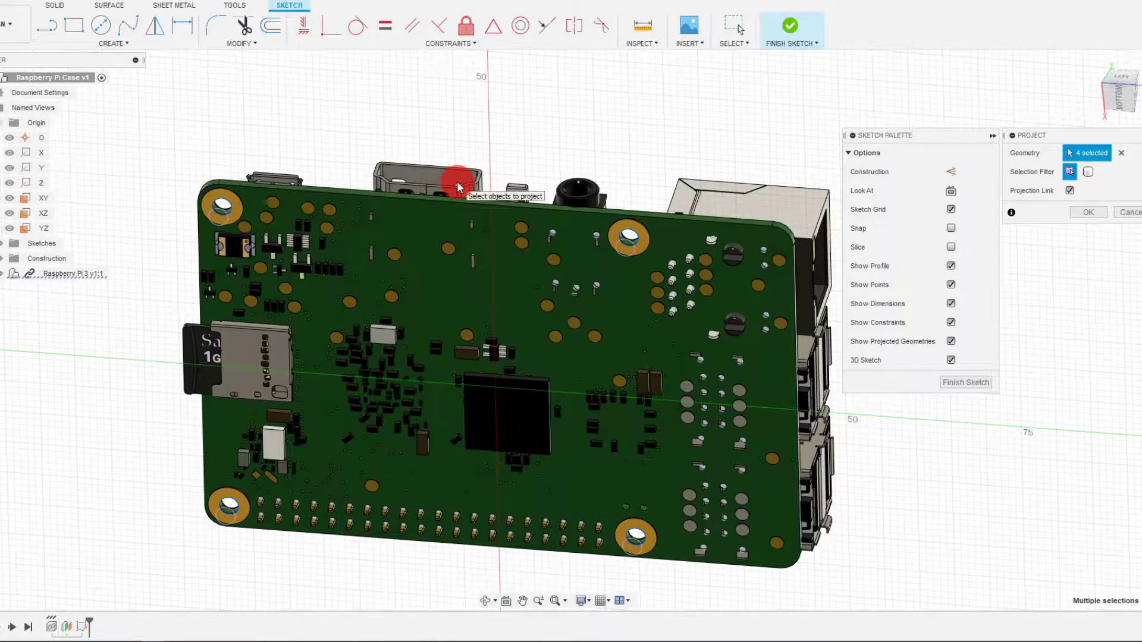
{"action": "left_click", "coordinate": [1078, 213]}
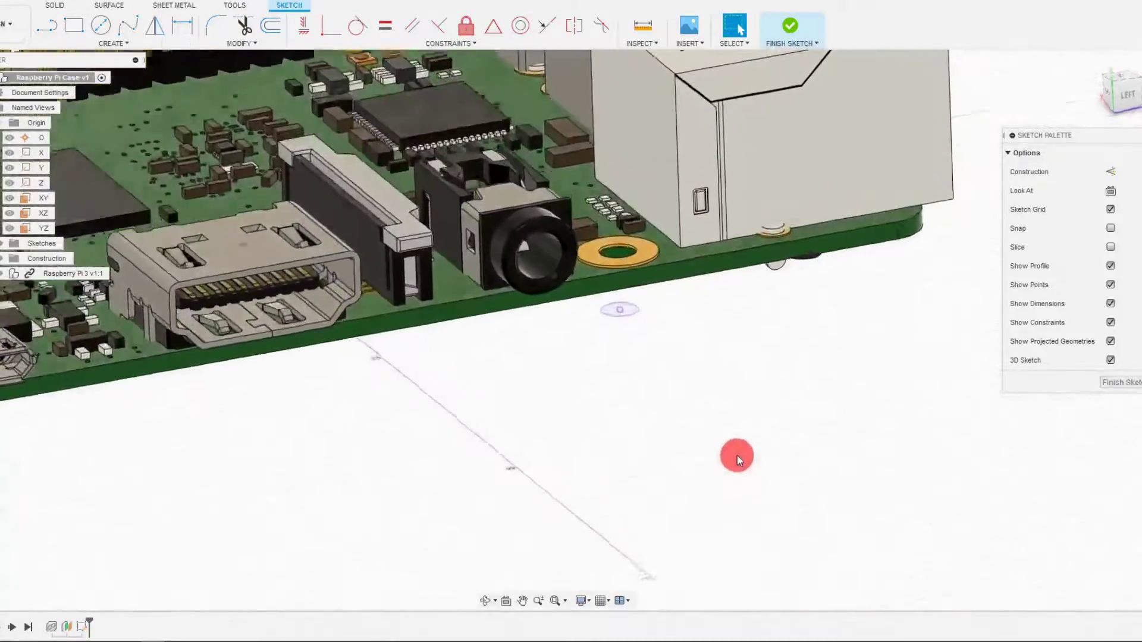
Step: Project the outer edges of the four mounting-hole rings on the board's underside into the sketch
{"action": "scroll", "coordinate": [737, 456], "scroll_direction": "up", "scroll_amount": 5}
{"action": "scroll", "coordinate": [548, 376], "scroll_direction": "up", "scroll_amount": 3}
{"action": "key", "text": "F6"}
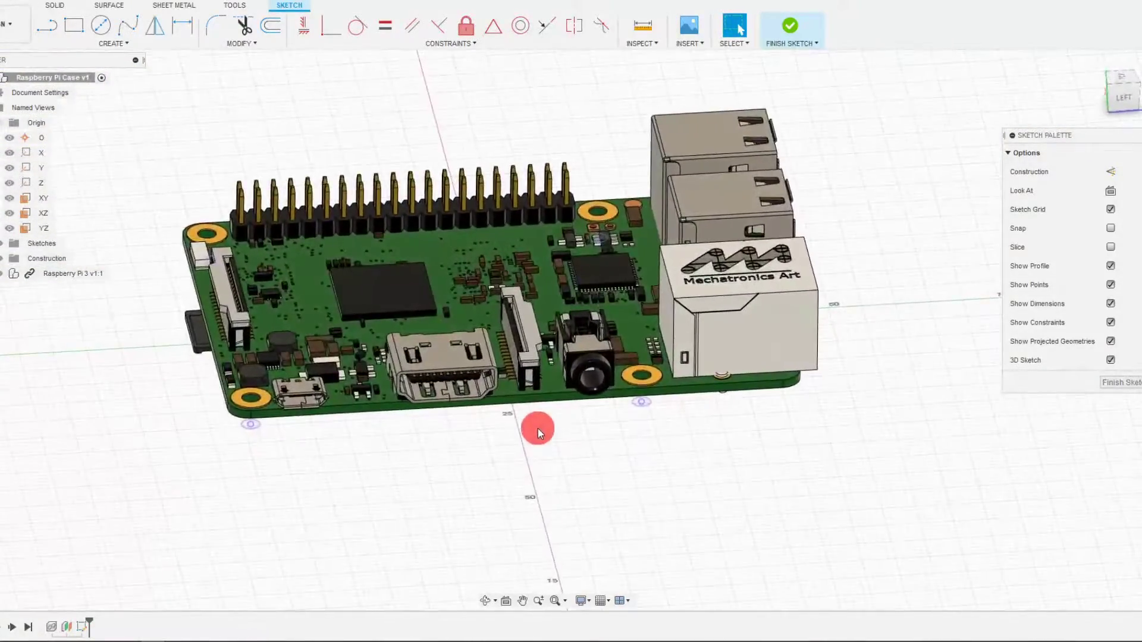
{"action": "scroll", "coordinate": [539, 422], "scroll_direction": "up", "scroll_amount": 8}
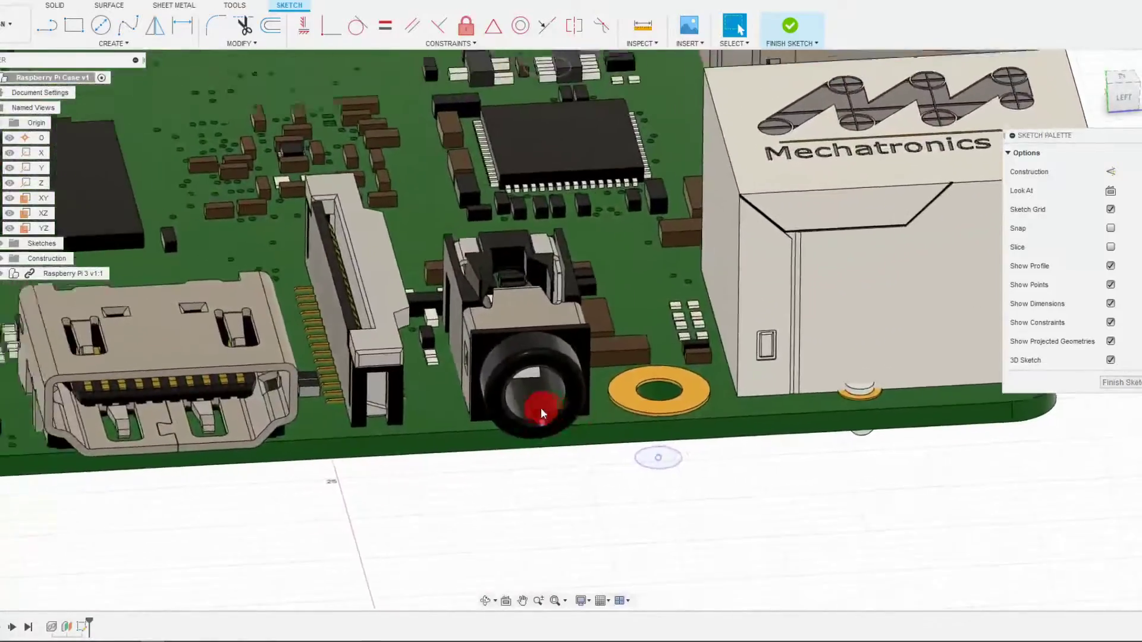
{"action": "scroll", "coordinate": [541, 408], "scroll_direction": "down", "scroll_amount": 8}
{"action": "mouse_move", "coordinate": [533, 430]}
{"action": "middle_mouse_down", "text": "shift"}
{"action": "mouse_move", "coordinate": [533, 477]}
{"action": "mouse_move", "coordinate": [535, 462]}
{"action": "middle_mouse_up", "text": "shift"}
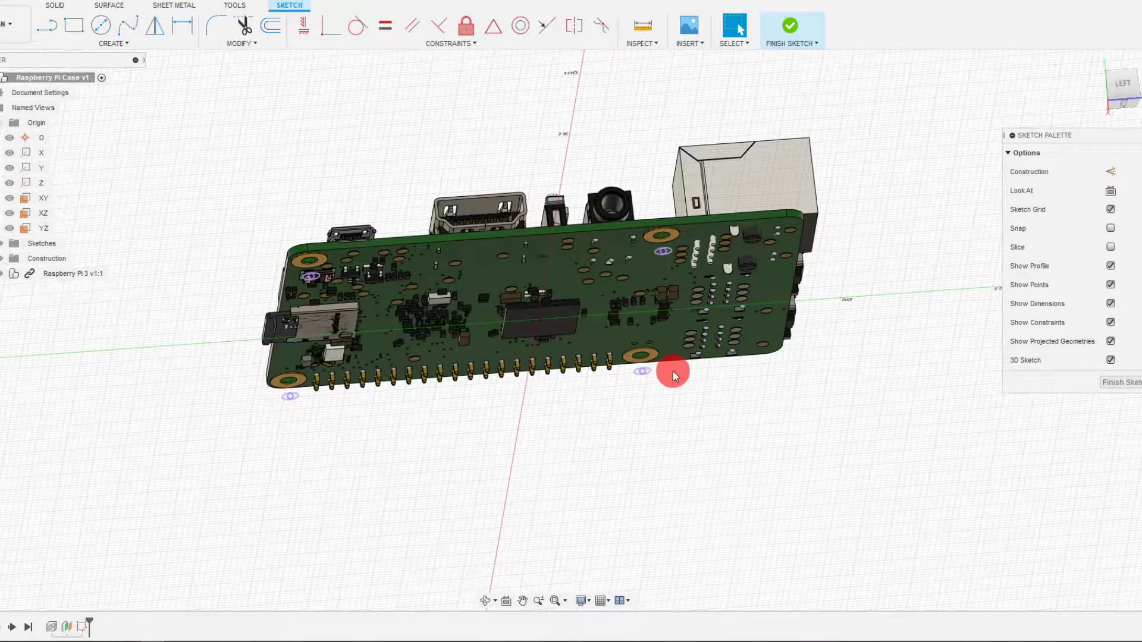
{"action": "scroll", "coordinate": [673, 365], "scroll_direction": "up", "scroll_amount": 10}
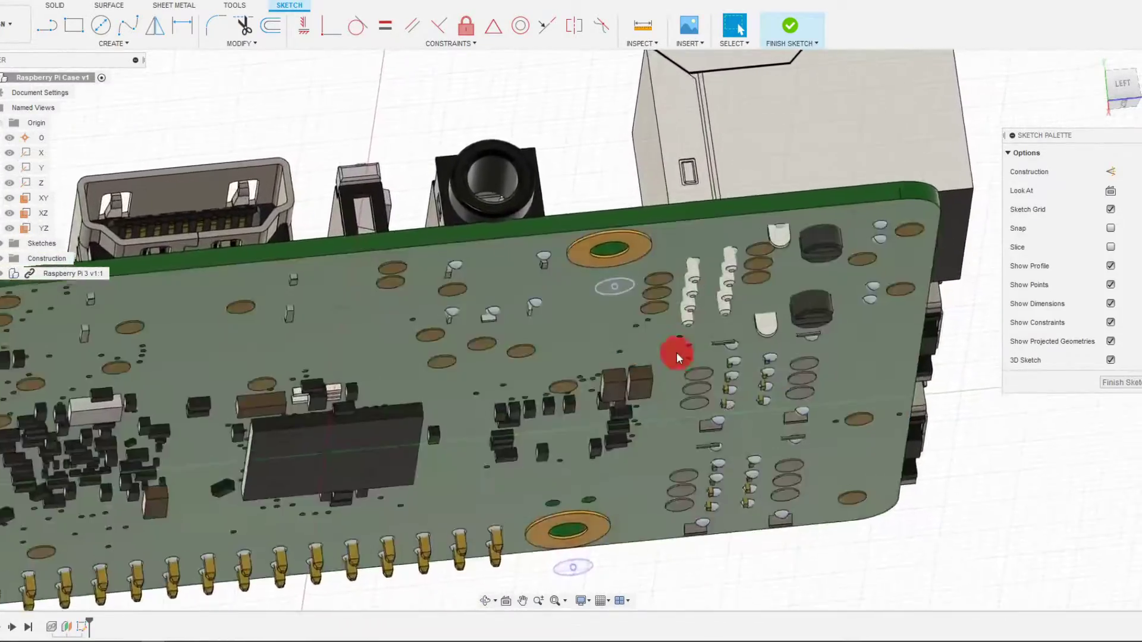
{"action": "mouse_move", "coordinate": [677, 353]}
{"action": "middle_mouse_down", "text": "shift"}
{"action": "mouse_move", "coordinate": [657, 256]}
{"action": "mouse_move", "coordinate": [660, 329]}
{"action": "mouse_move", "coordinate": [615, 532]}
{"action": "mouse_move", "coordinate": [612, 515]}
{"action": "middle_mouse_up", "text": "shift"}
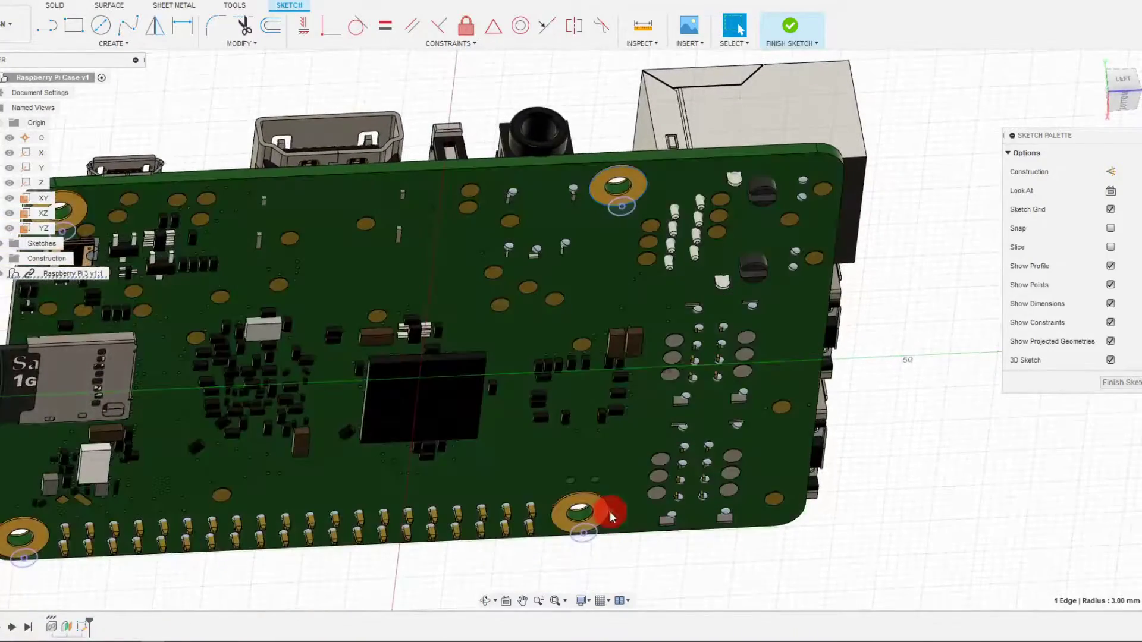
{"action": "left_click", "coordinate": [594, 494], "text": "shift"}
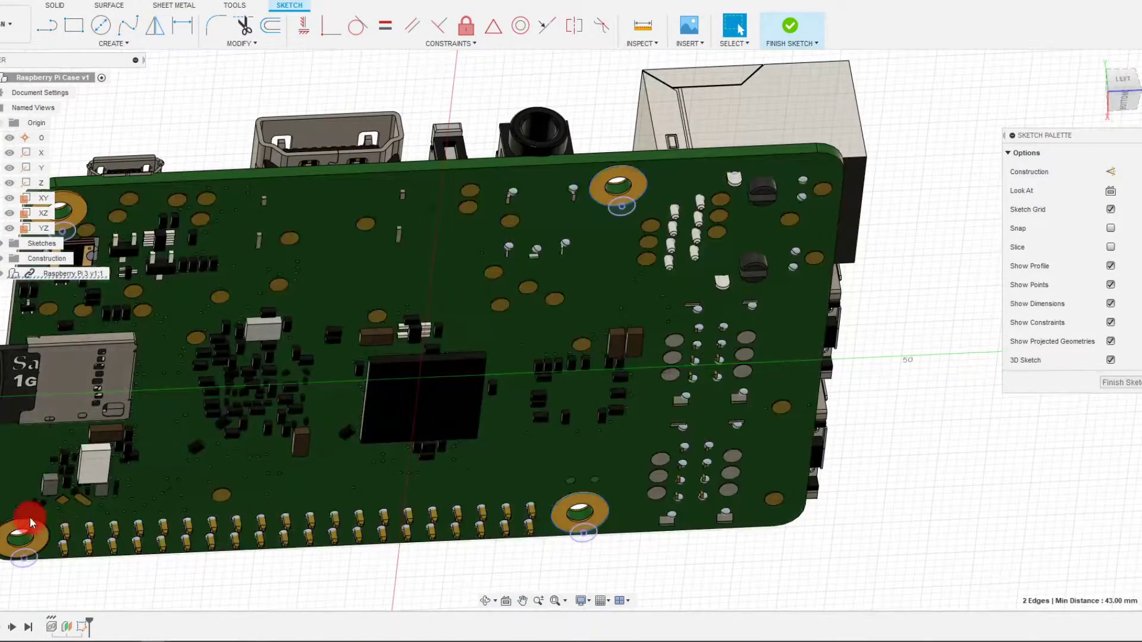
{"action": "left_click", "coordinate": [27, 518], "text": "shift"}
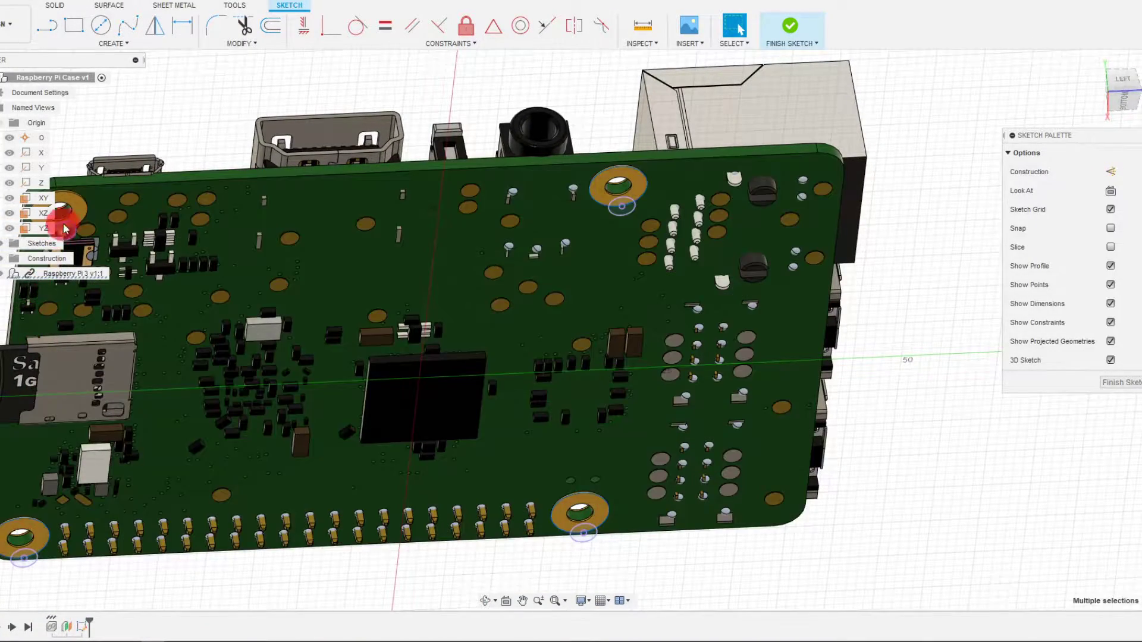
{"action": "left_click", "coordinate": [71, 195], "text": "shift"}
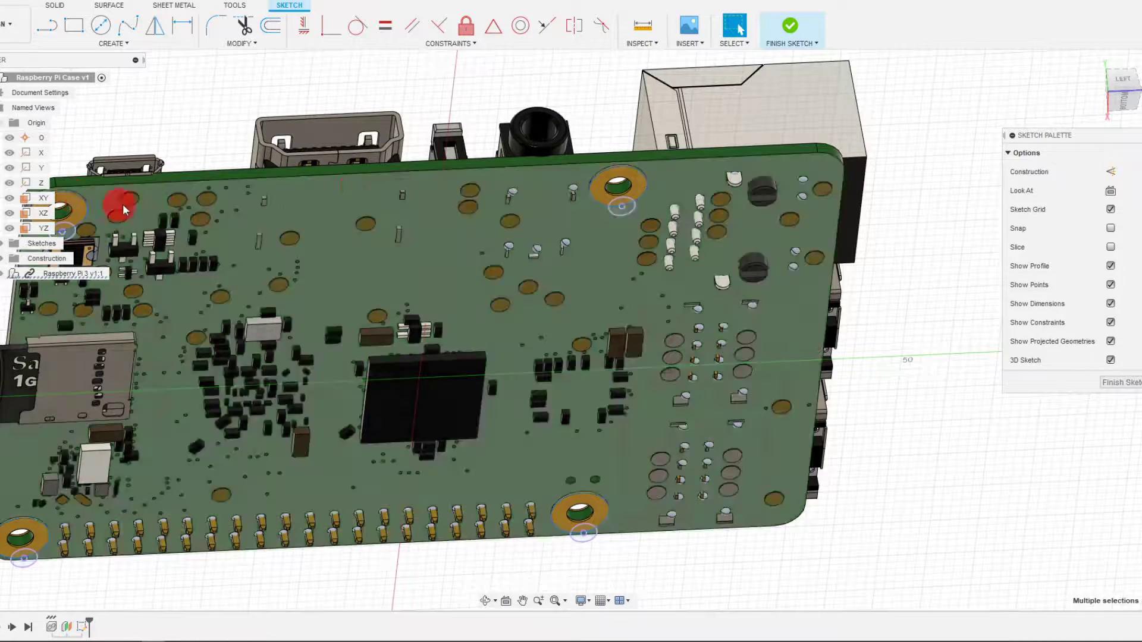
{"action": "key", "text": "p"}
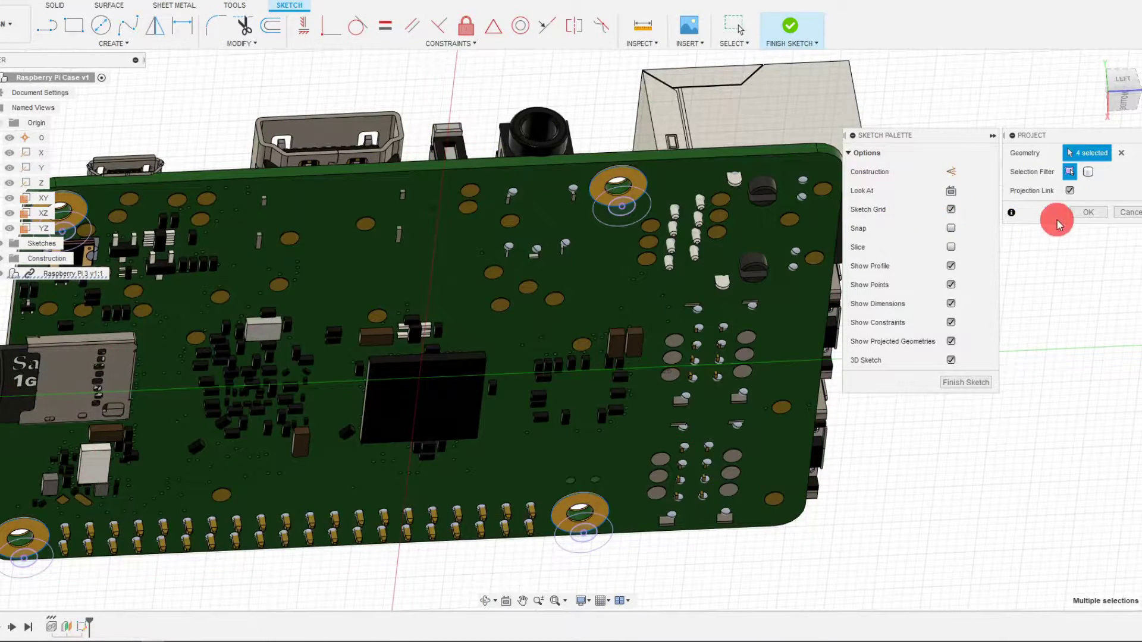
{"action": "left_click", "coordinate": [1078, 212]}
Step: Start an extrusion using both the ring and inner circle profiles at all four mounting holes
{"action": "scroll", "coordinate": [714, 253], "scroll_direction": "down", "scroll_amount": 3}
{"action": "scroll", "coordinate": [713, 255], "scroll_direction": "down", "scroll_amount": 1}
{"action": "mouse_move", "coordinate": [713, 254]}
{"action": "middle_mouse_down", "text": "shift"}
{"action": "mouse_move", "coordinate": [630, 439]}
{"action": "mouse_move", "coordinate": [462, 345]}
{"action": "mouse_move", "coordinate": [59, 20]}
{"action": "middle_mouse_up", "text": "shift"}
{"action": "scroll", "coordinate": [623, 461], "scroll_direction": "up", "scroll_amount": 3}
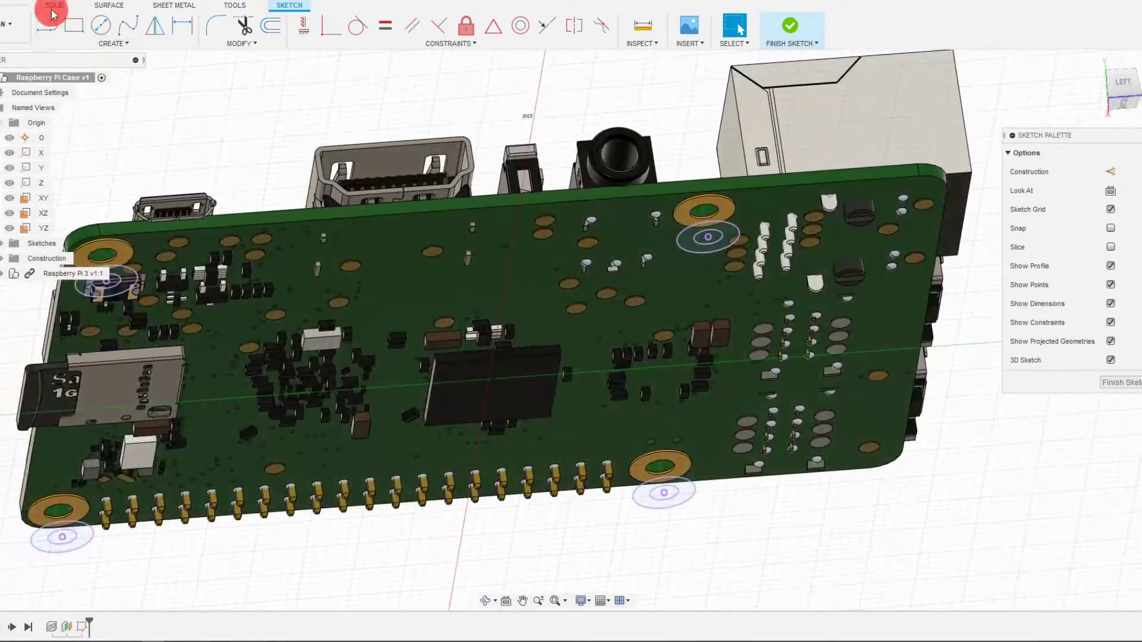
{"action": "left_click", "coordinate": [53, 7]}
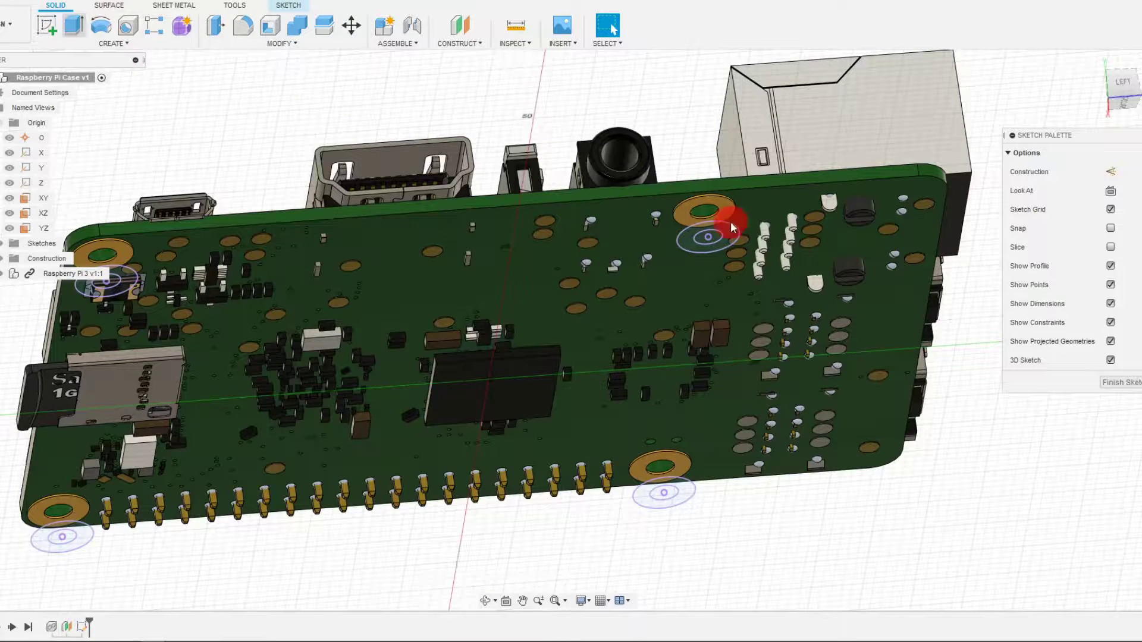
{"action": "key", "text": "e"}
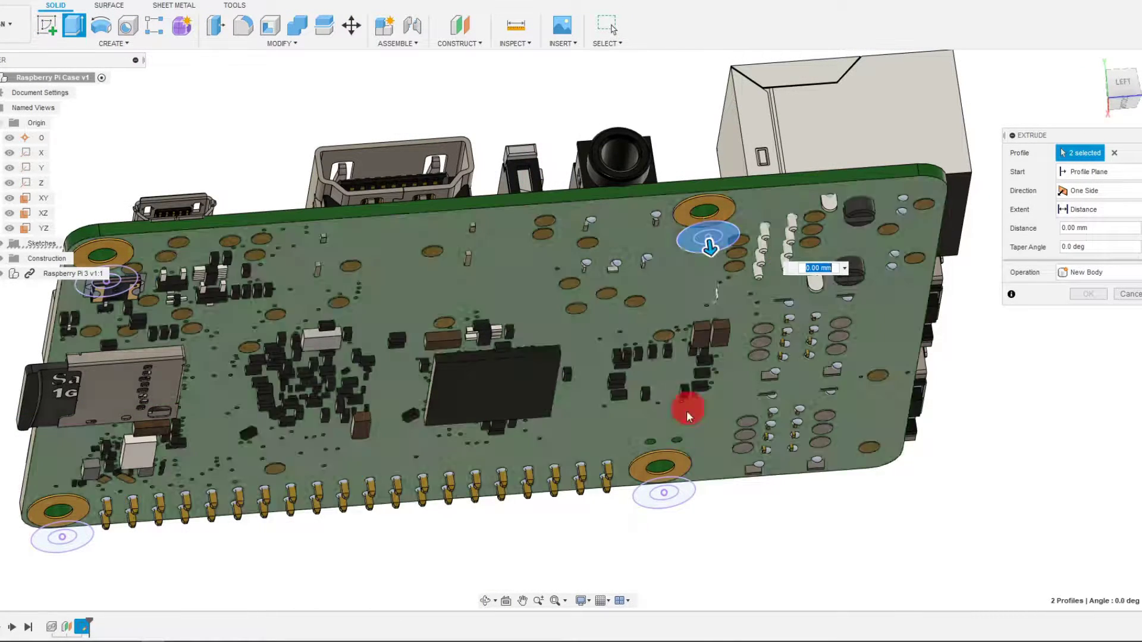
{"action": "left_click", "coordinate": [670, 494]}
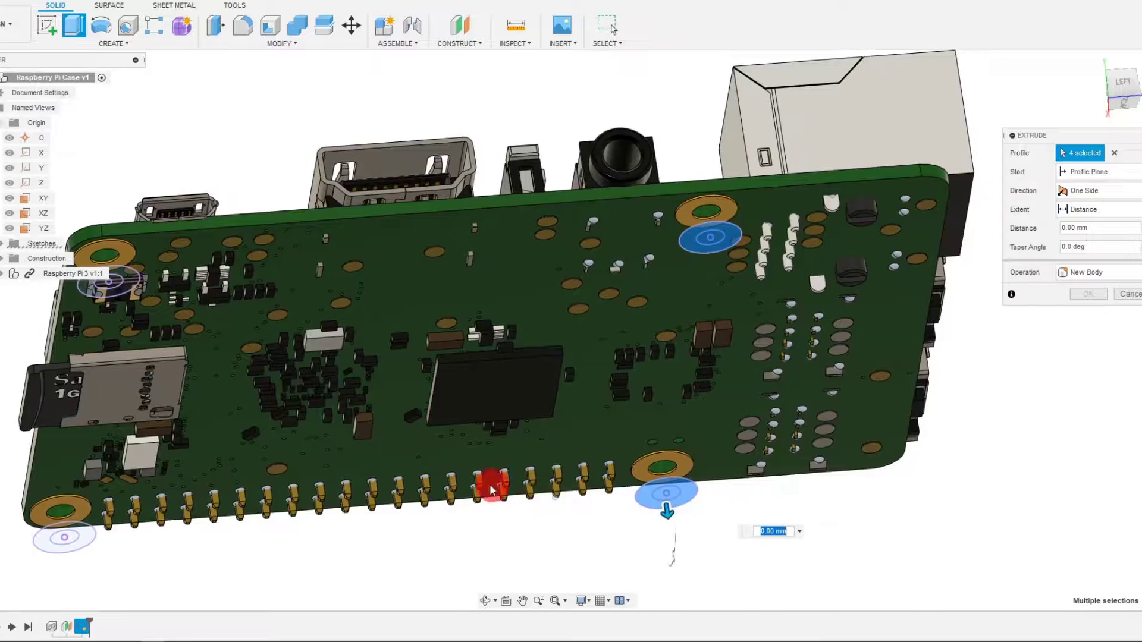
{"action": "scroll", "coordinate": [250, 327], "scroll_direction": "up", "scroll_amount": 4}
{"action": "left_click", "coordinate": [181, 322]}
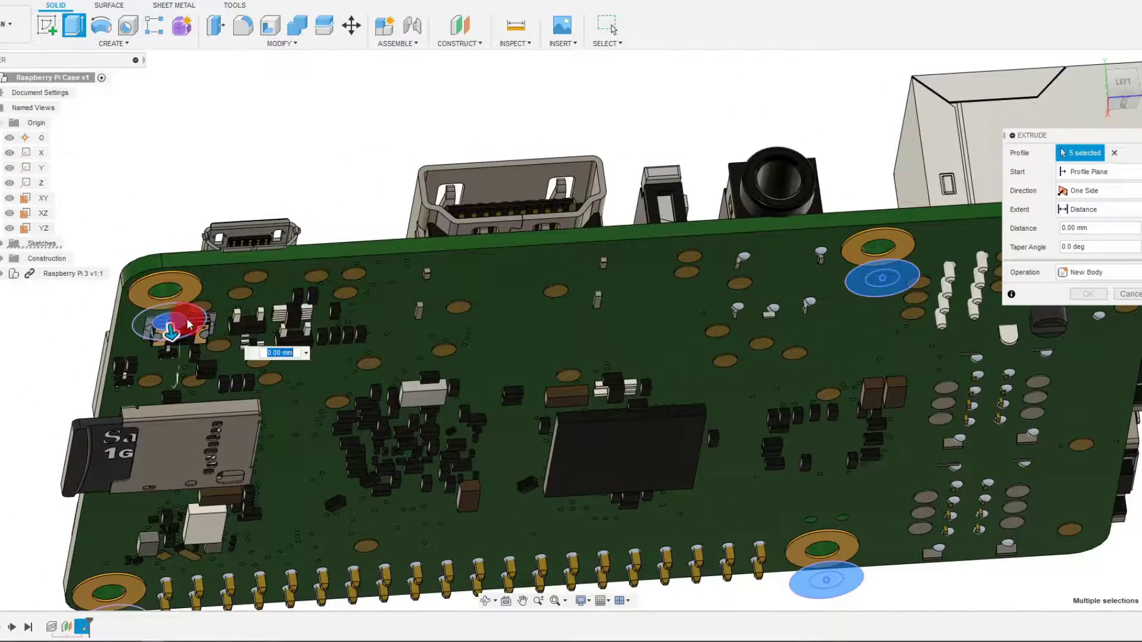
{"action": "scroll", "coordinate": [183, 470], "scroll_direction": "down", "scroll_amount": 3}
{"action": "left_click", "coordinate": [188, 533]}
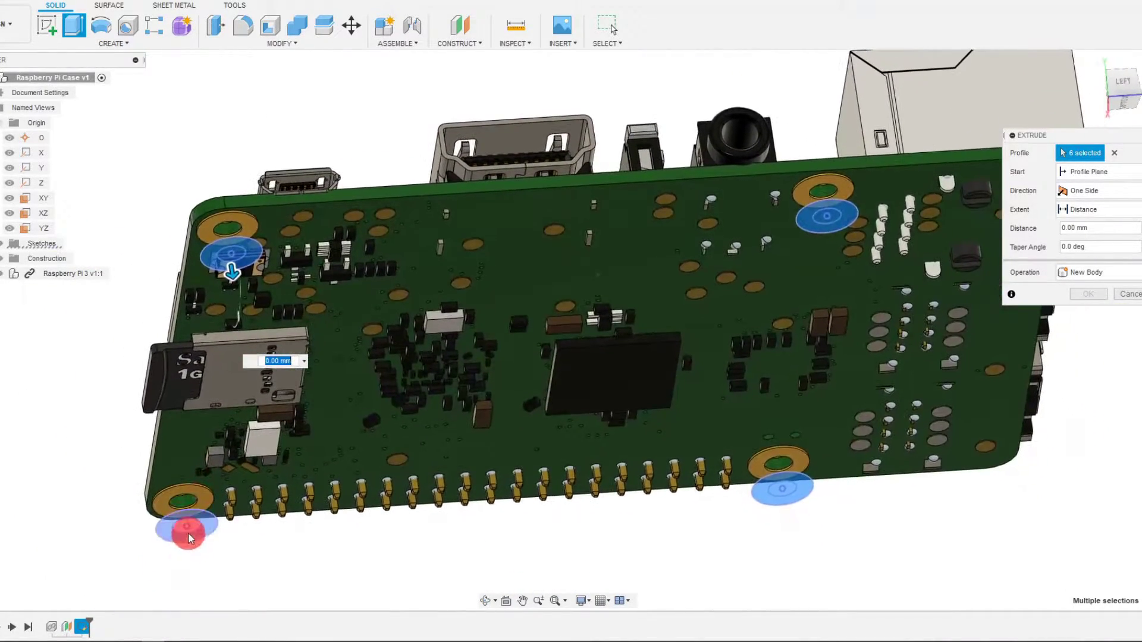
{"action": "left_click", "coordinate": [191, 527]}
{"action": "scroll", "coordinate": [418, 467], "scroll_direction": "down", "scroll_amount": 3}
{"action": "middle_click_drag", "start_coordinate": [418, 468], "coordinate": [571, 393], "text": "shift"}
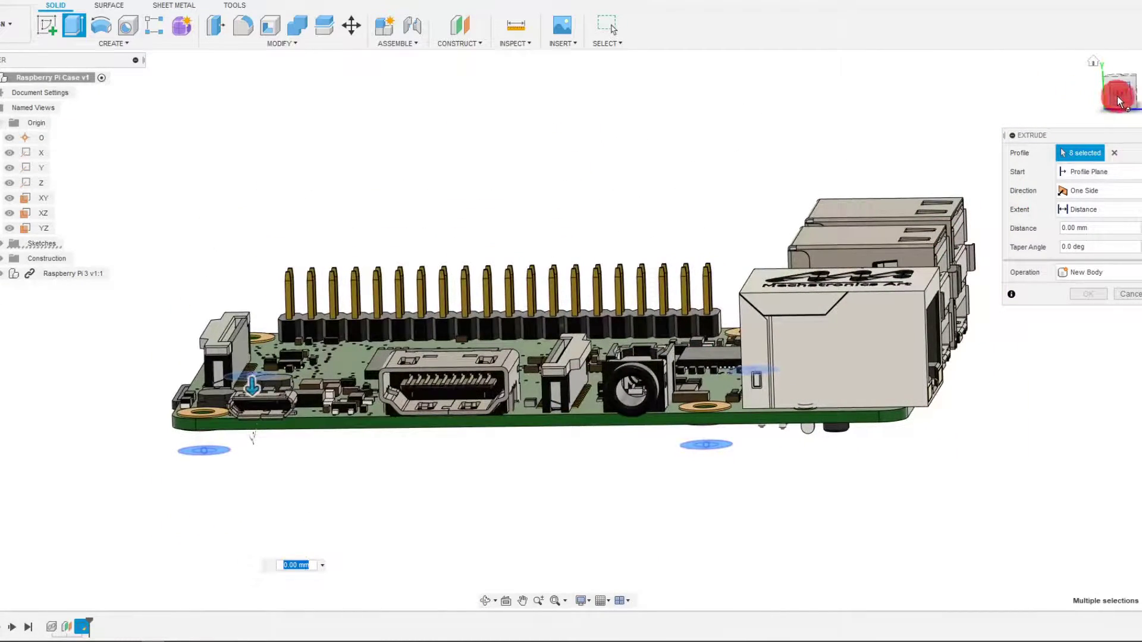
Step: Try extruding the profiles freehand toward the board by about -1.487 mm
{"action": "scroll", "coordinate": [268, 411], "scroll_direction": "up", "scroll_amount": 6}
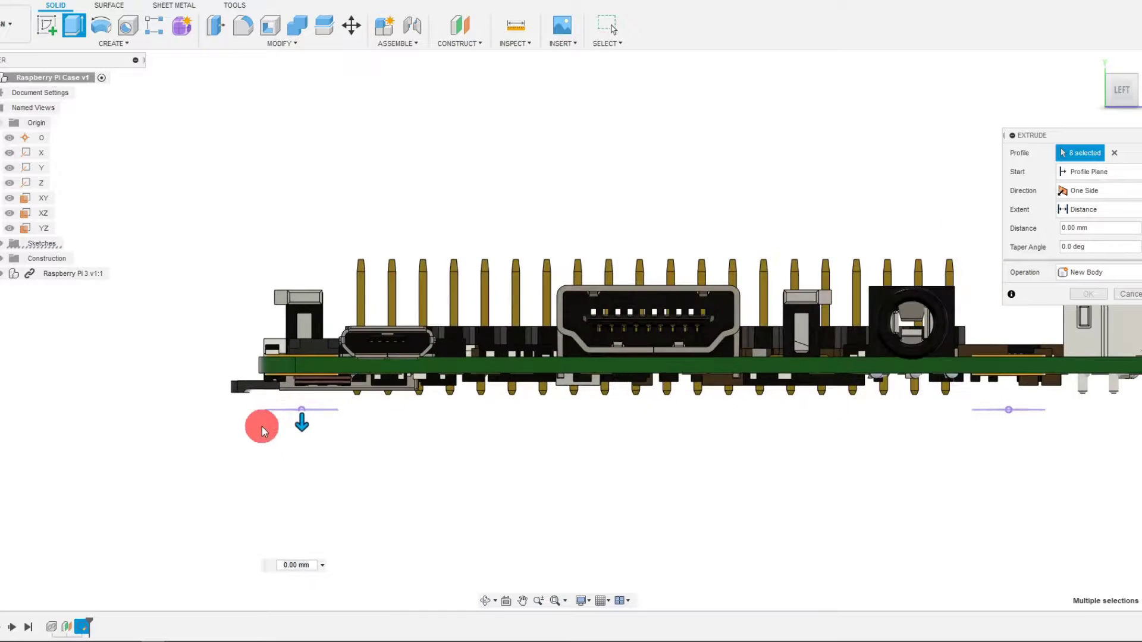
{"action": "scroll", "coordinate": [280, 397], "scroll_direction": "up", "scroll_amount": 3}
{"action": "left_click_drag", "start_coordinate": [330, 443], "coordinate": [337, 404]}
{"action": "middle_click_drag", "start_coordinate": [337, 410], "coordinate": [446, 314], "text": "shift"}
{"action": "scroll", "coordinate": [466, 375], "scroll_direction": "up", "scroll_amount": 3}
{"action": "scroll", "coordinate": [447, 315], "scroll_direction": "down", "scroll_amount": 2}
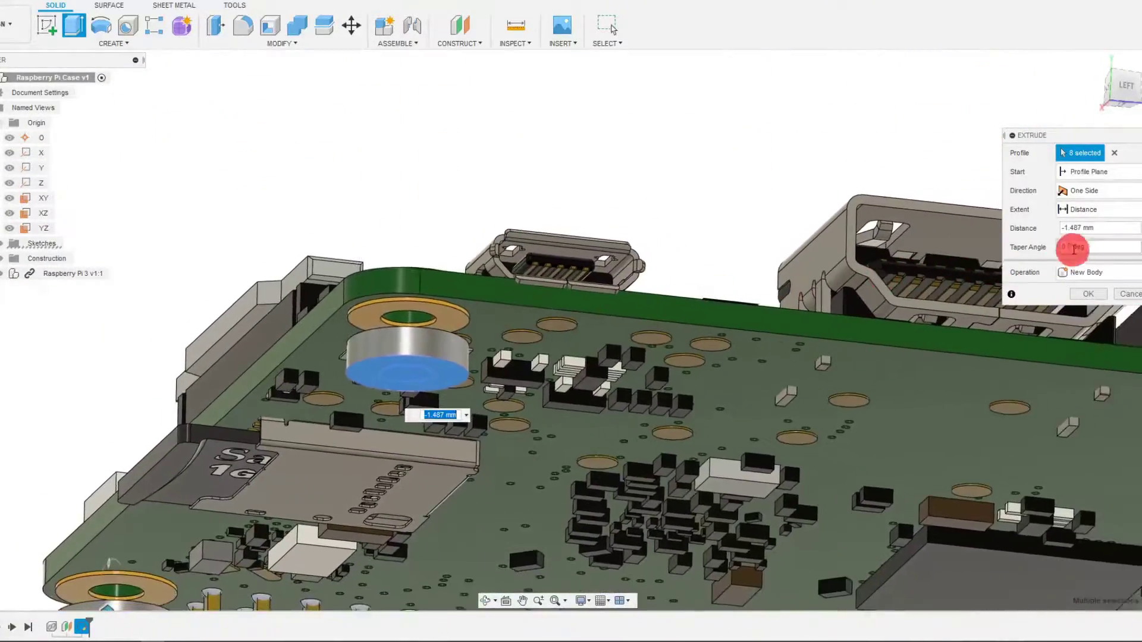
Step: Set the extrusion extent to an object and pick the underside face of a mounting-hole ring as the target
{"action": "left_click", "coordinate": [1091, 209]}
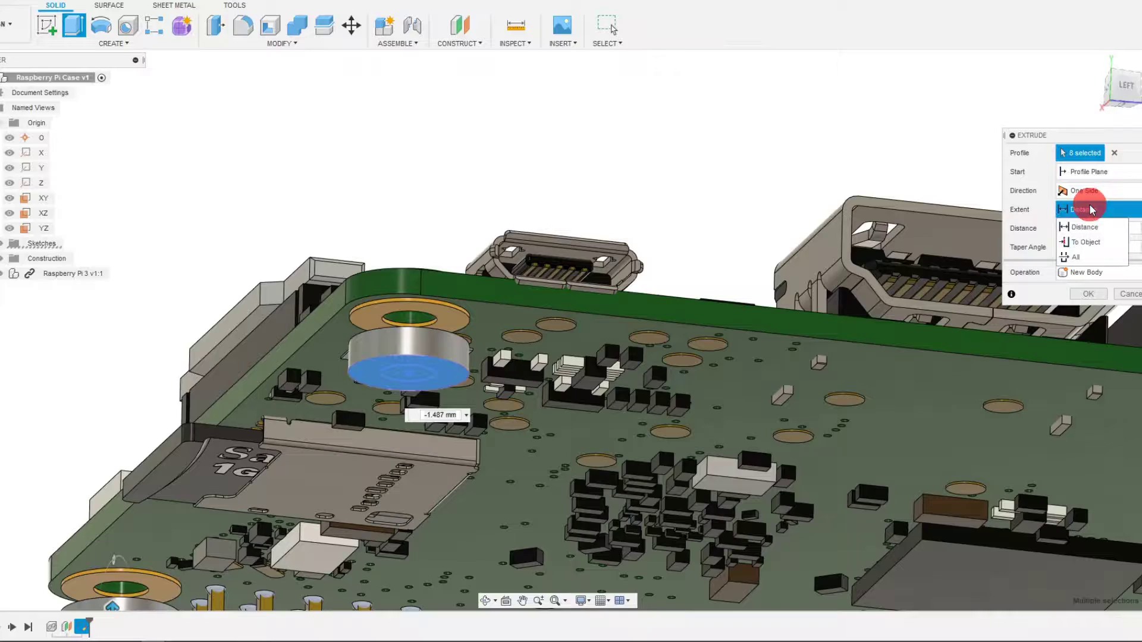
{"action": "left_click", "coordinate": [1094, 239]}
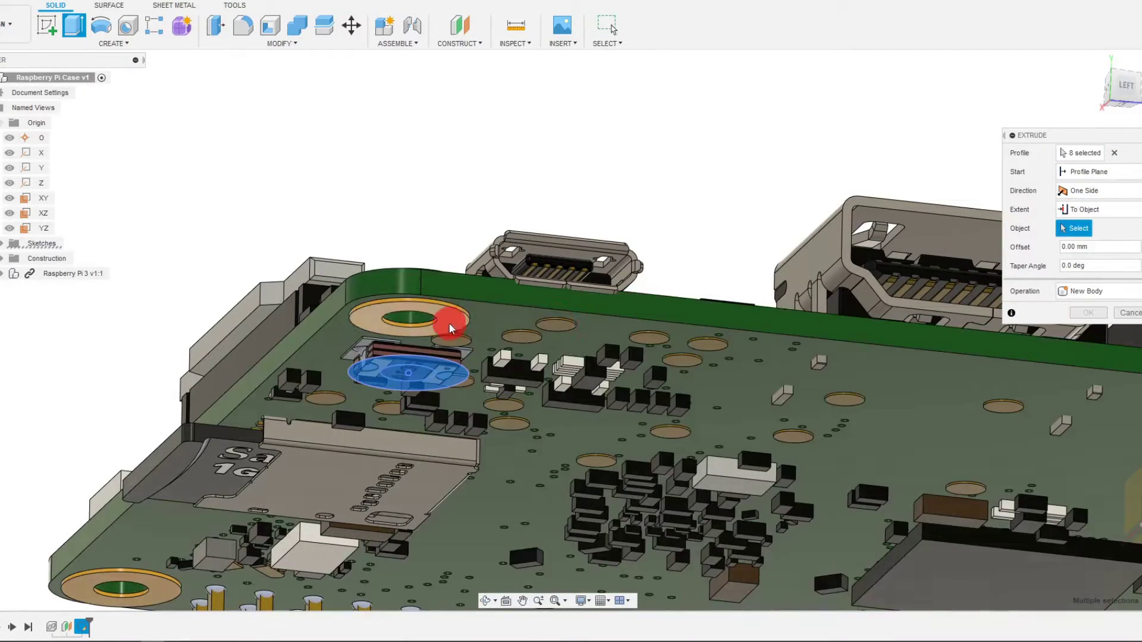
{"action": "left_click", "coordinate": [449, 323]}
Step: Examine from several angles and the side how the previewed standoffs meet the underside of the board
{"action": "scroll", "coordinate": [362, 382], "scroll_direction": "down", "scroll_amount": 5}
{"action": "middle_click_drag", "start_coordinate": [362, 384], "coordinate": [546, 397], "text": "shift"}
{"action": "scroll", "coordinate": [529, 395], "scroll_direction": "up", "scroll_amount": 2}
{"action": "scroll", "coordinate": [546, 397], "scroll_direction": "up", "scroll_amount": 4}
{"action": "middle_click_drag", "start_coordinate": [624, 393], "coordinate": [558, 423], "text": "shift"}
{"action": "scroll", "coordinate": [558, 423], "scroll_direction": "down", "scroll_amount": 3}
{"action": "middle_click_drag", "start_coordinate": [1006, 384], "coordinate": [1011, 376], "text": "shift"}
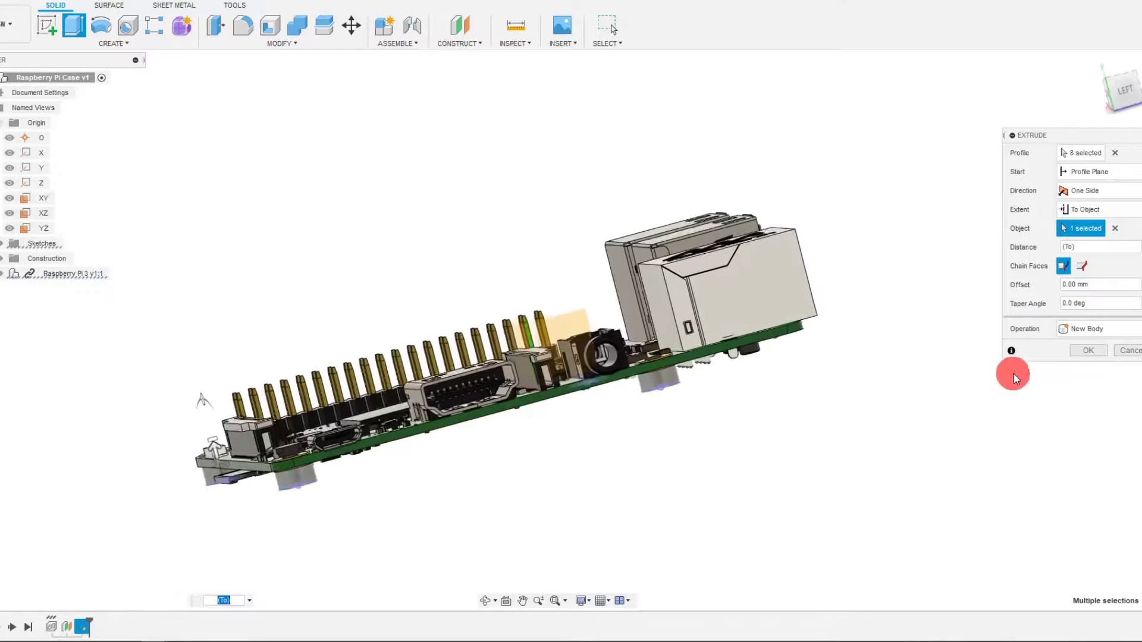
{"action": "left_click", "coordinate": [1123, 95]}
{"action": "scroll", "coordinate": [654, 438], "scroll_direction": "up", "scroll_amount": 8}
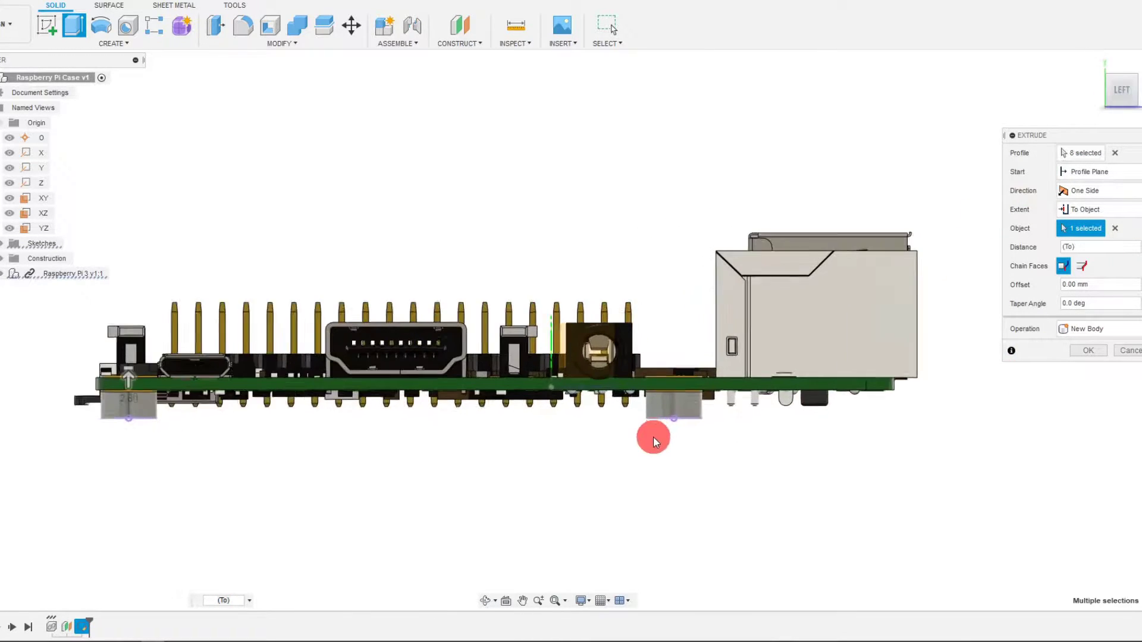
{"action": "scroll", "coordinate": [682, 408], "scroll_direction": "down", "scroll_amount": 4}
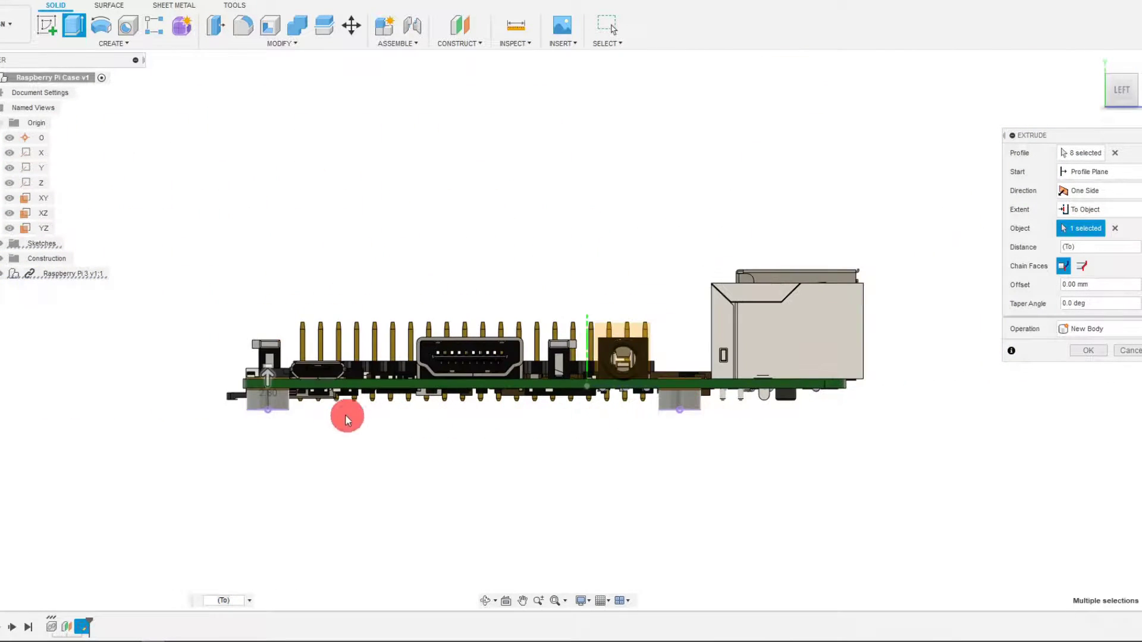
{"action": "scroll", "coordinate": [223, 405], "scroll_direction": "up", "scroll_amount": 6}
{"action": "scroll", "coordinate": [224, 405], "scroll_direction": "down", "scroll_amount": 8}
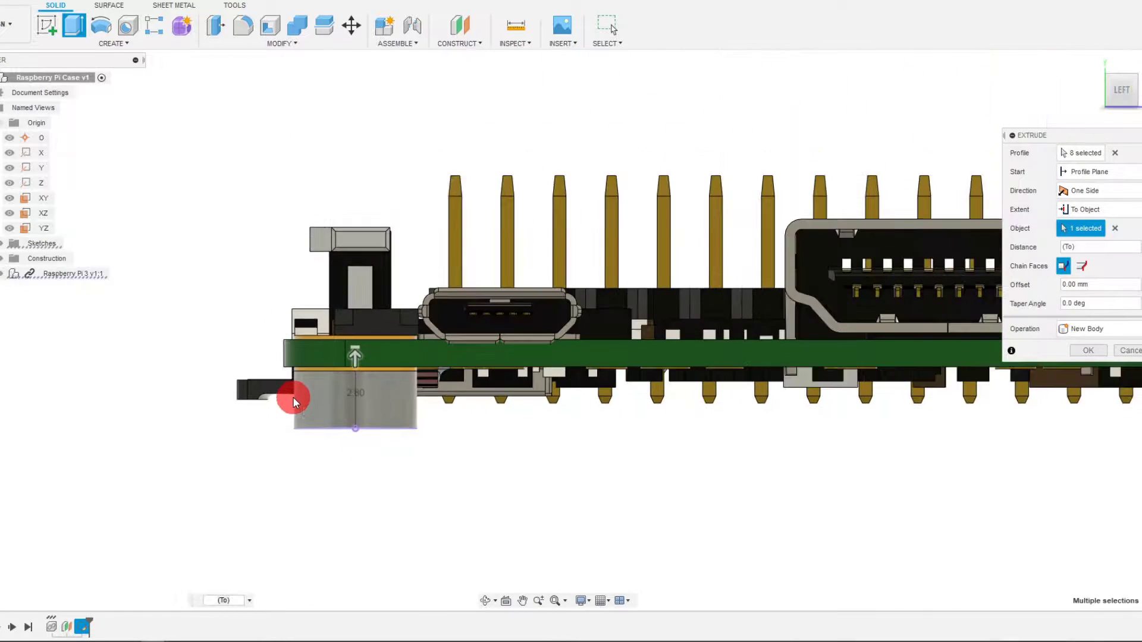
{"action": "scroll", "coordinate": [712, 402], "scroll_direction": "up", "scroll_amount": 3}
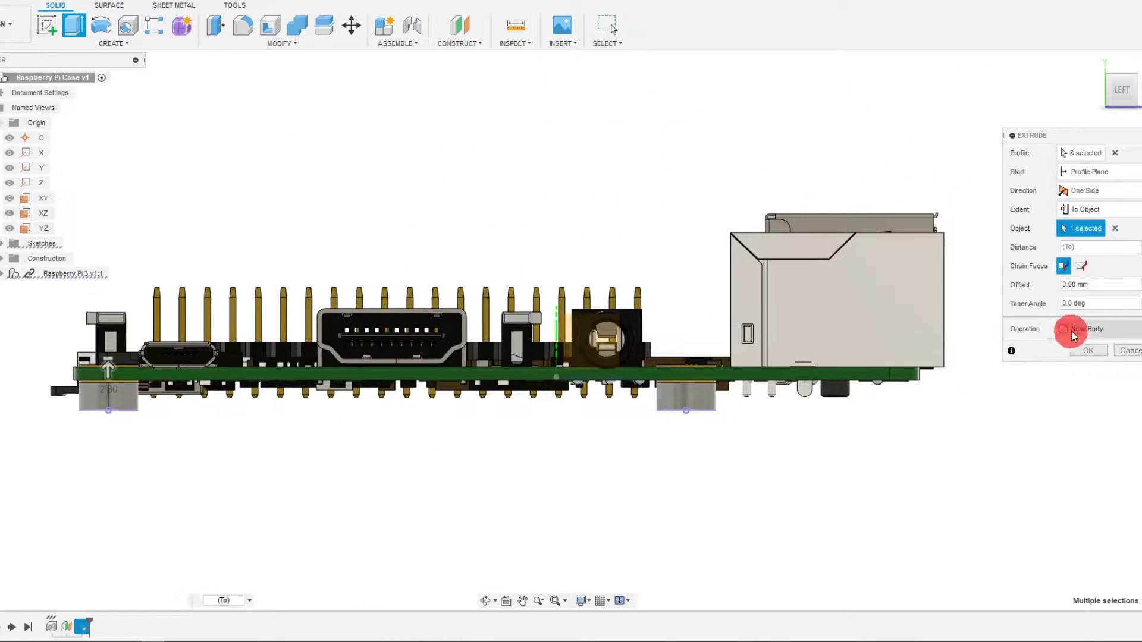
Step: Set the extrusion's taper angle to -2 degrees and create the four standoffs as new bodies
{"action": "left_click_drag", "start_coordinate": [1051, 144], "coordinate": [899, 134]}
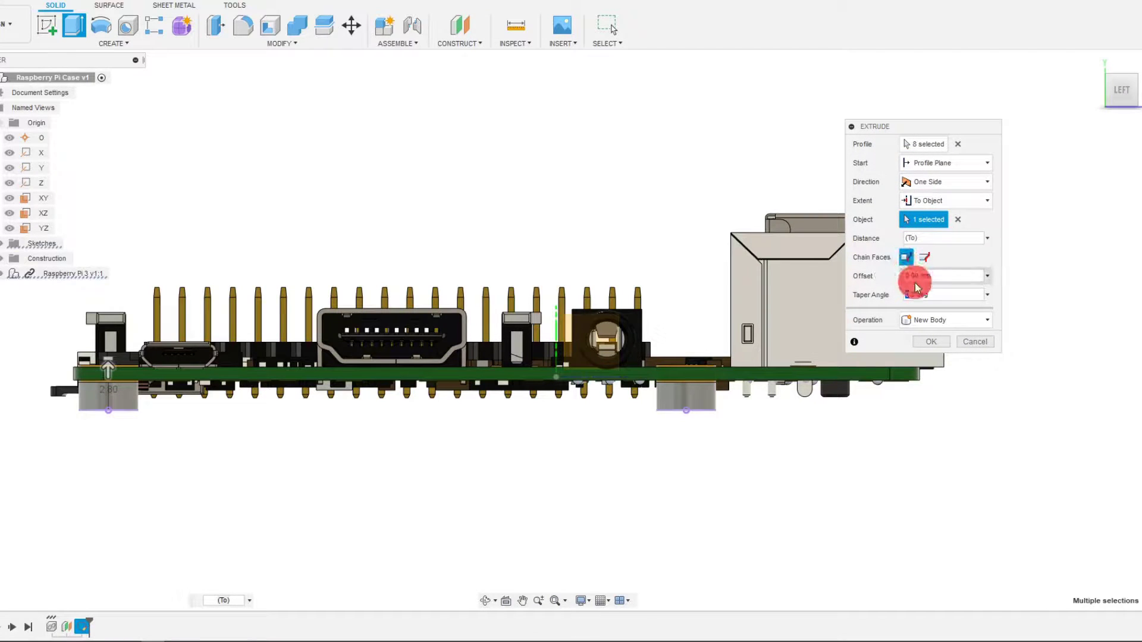
{"action": "scroll", "coordinate": [685, 409], "scroll_direction": "up", "scroll_amount": 6}
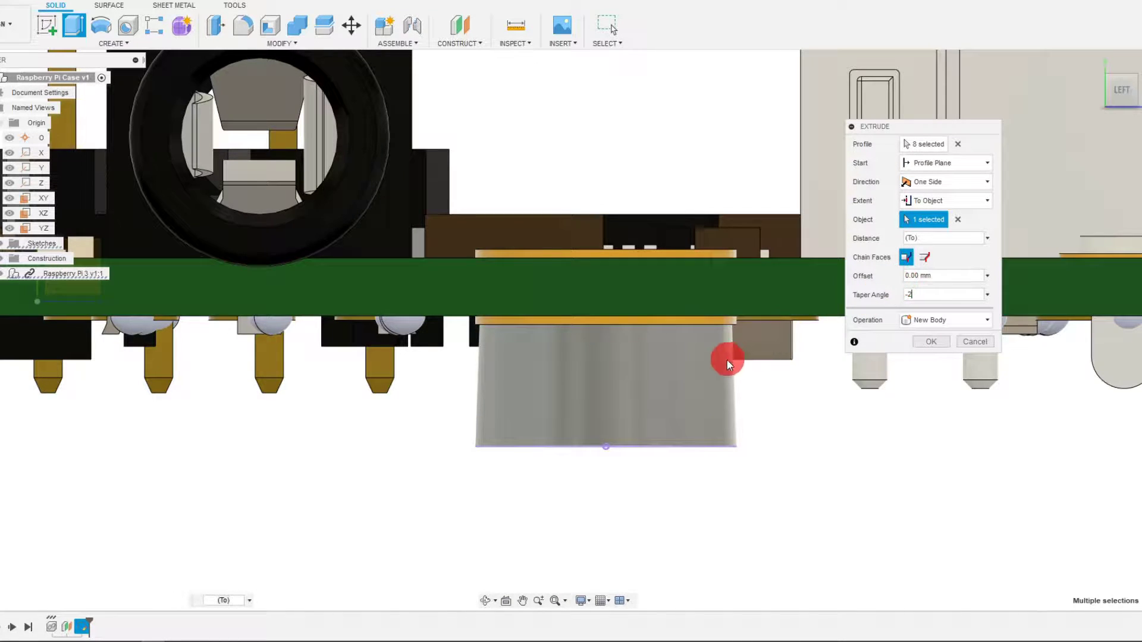
{"action": "left_click", "coordinate": [928, 341]}
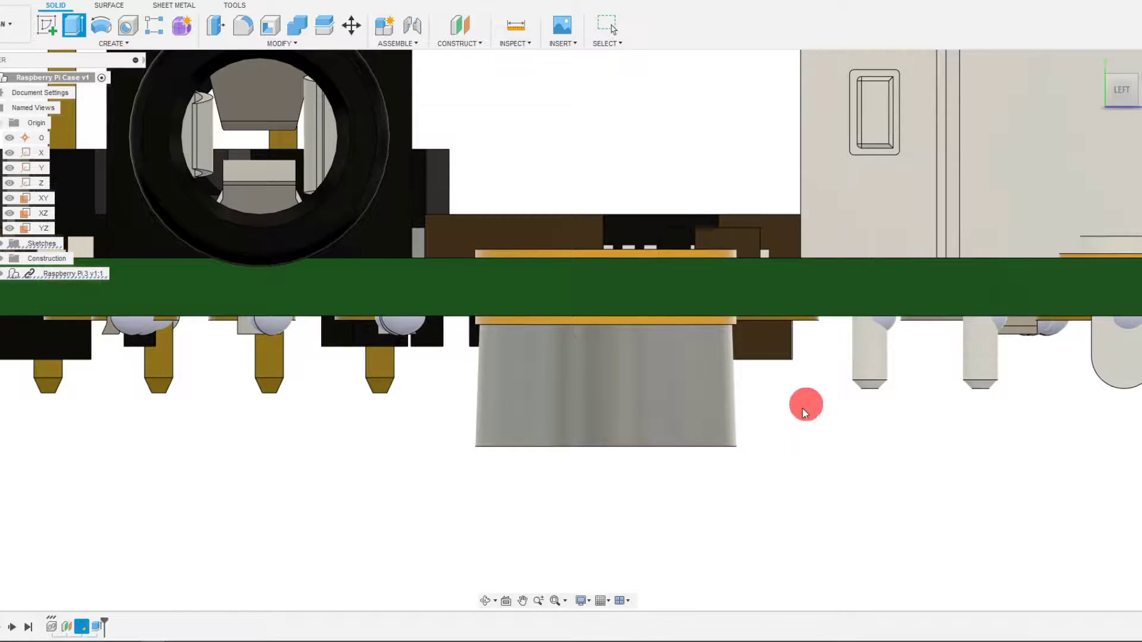
Step: Make the sketch with the projected mounting-hole circles visible again
{"action": "scroll", "coordinate": [803, 401], "scroll_direction": "down", "scroll_amount": 6}
{"action": "middle_click_drag", "start_coordinate": [808, 395], "coordinate": [844, 409], "text": "shift"}
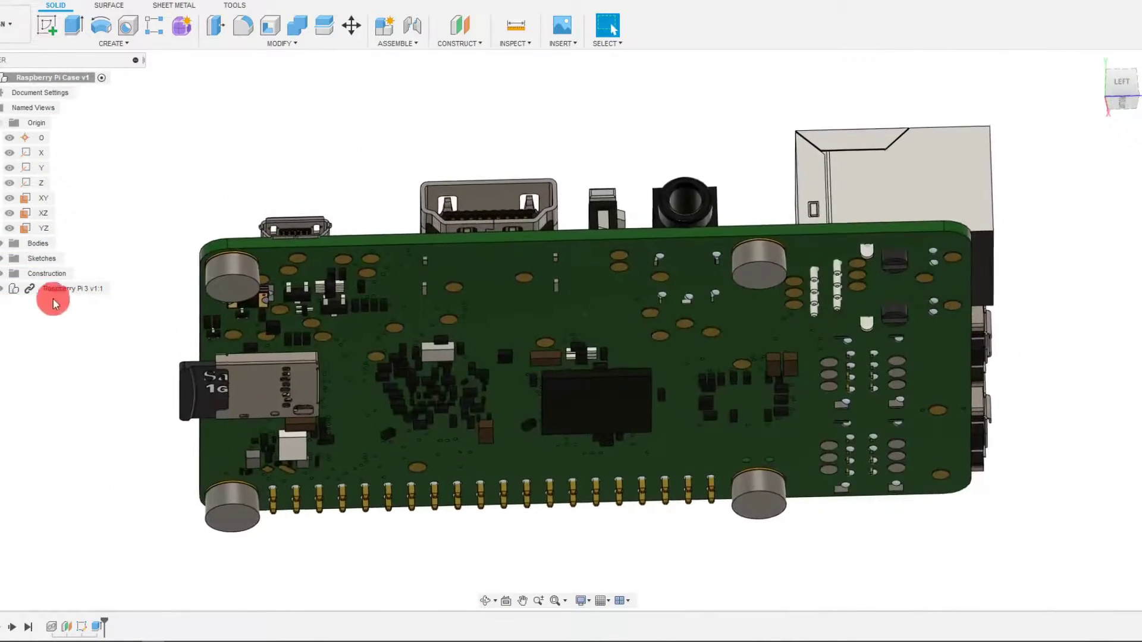
{"action": "left_click", "coordinate": [102, 612]}
{"action": "right_click", "coordinate": [83, 627]}
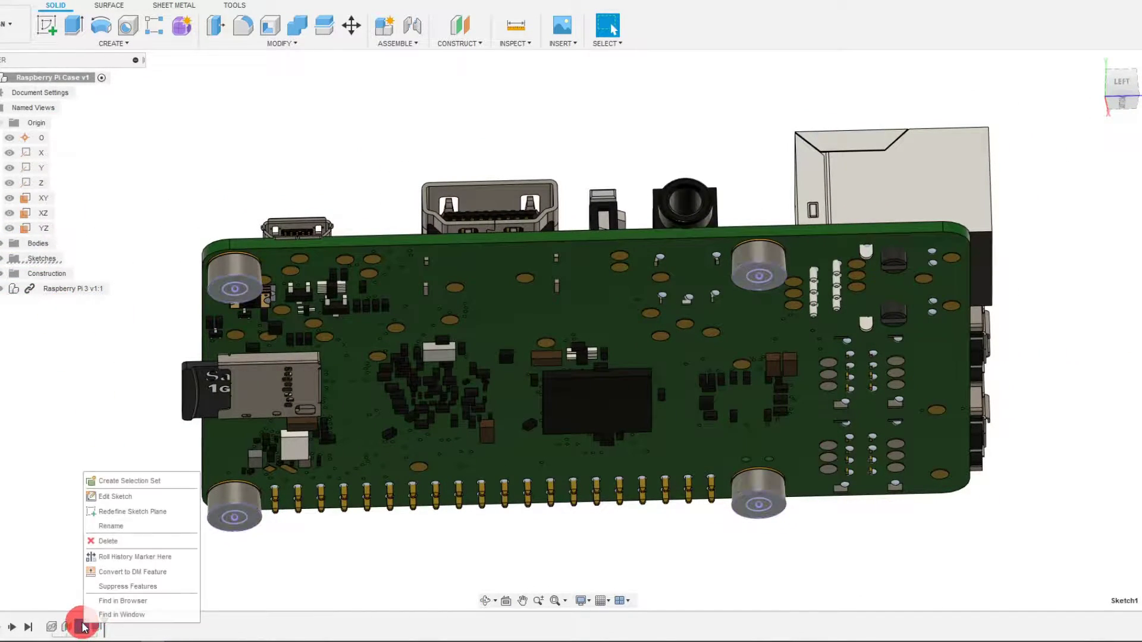
{"action": "left_click", "coordinate": [68, 590]}
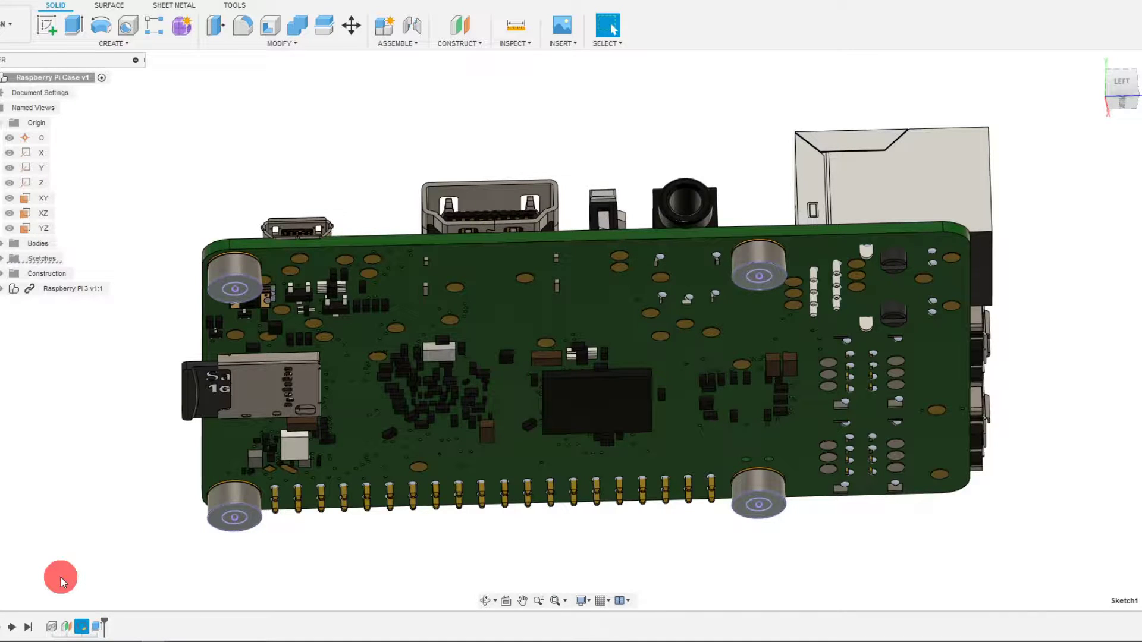
{"action": "left_click", "coordinate": [71, 27]}
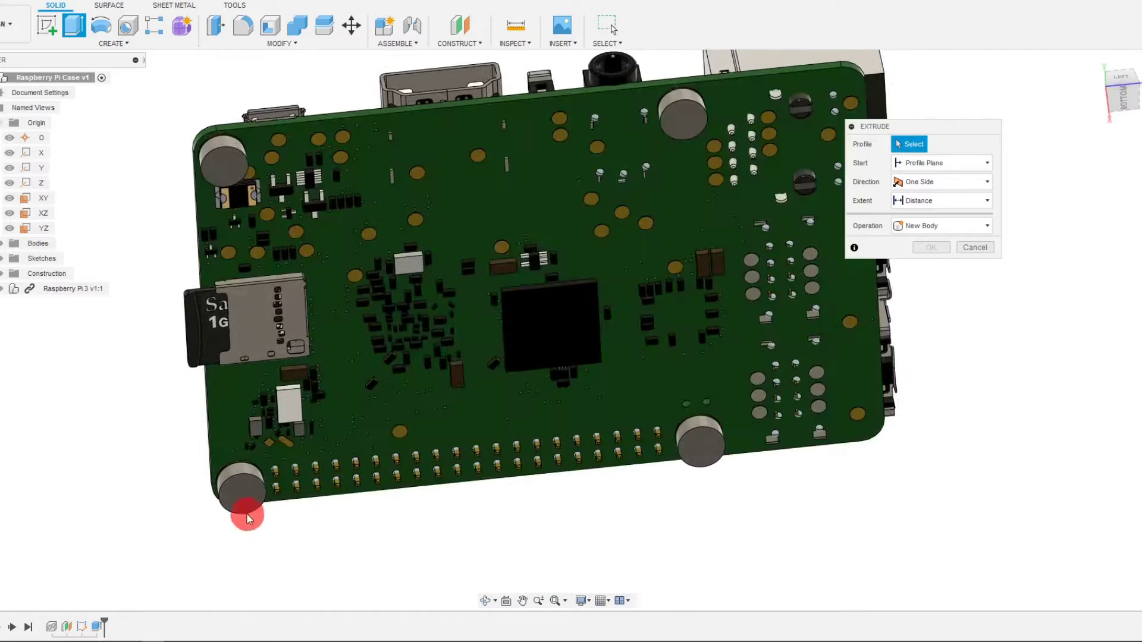
{"action": "key", "text": "Escape"}
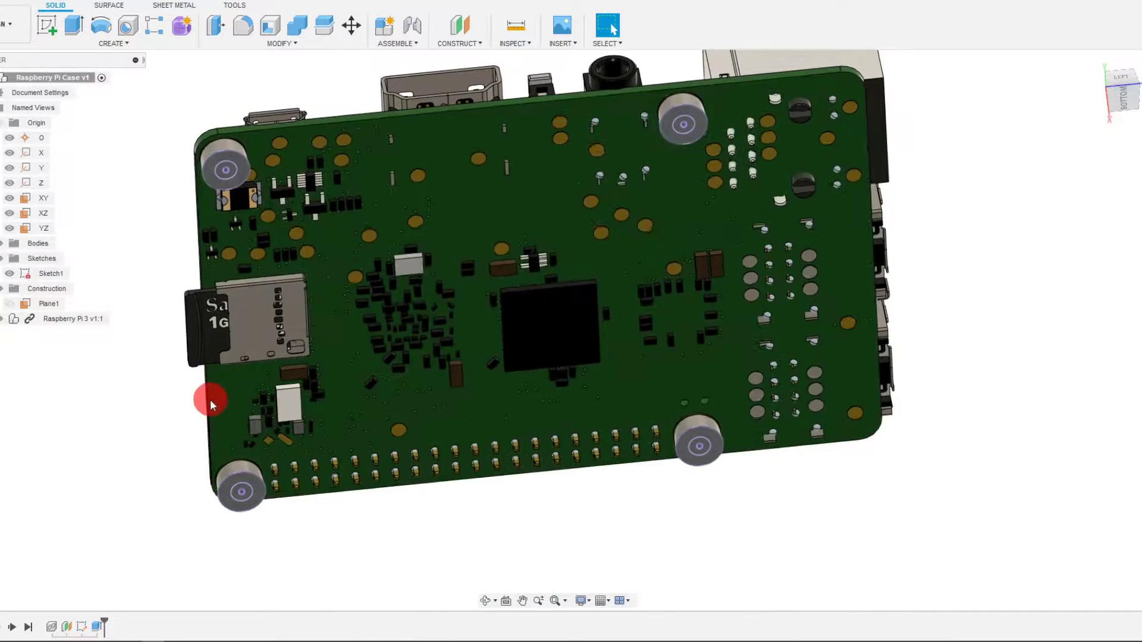
Step: Start an extrusion with the inner circles of all four mounting-hole standoffs as profiles
{"action": "middle_click_drag", "start_coordinate": [142, 373], "coordinate": [147, 188], "text": "shift"}
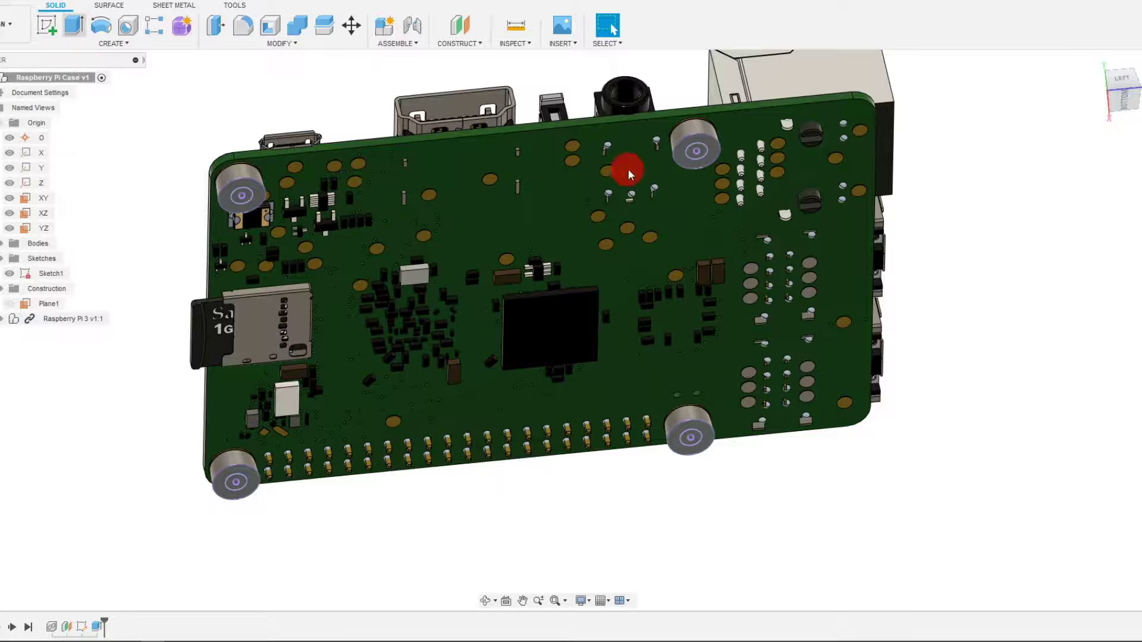
{"action": "left_click", "coordinate": [696, 150]}
{"action": "key", "text": "e"}
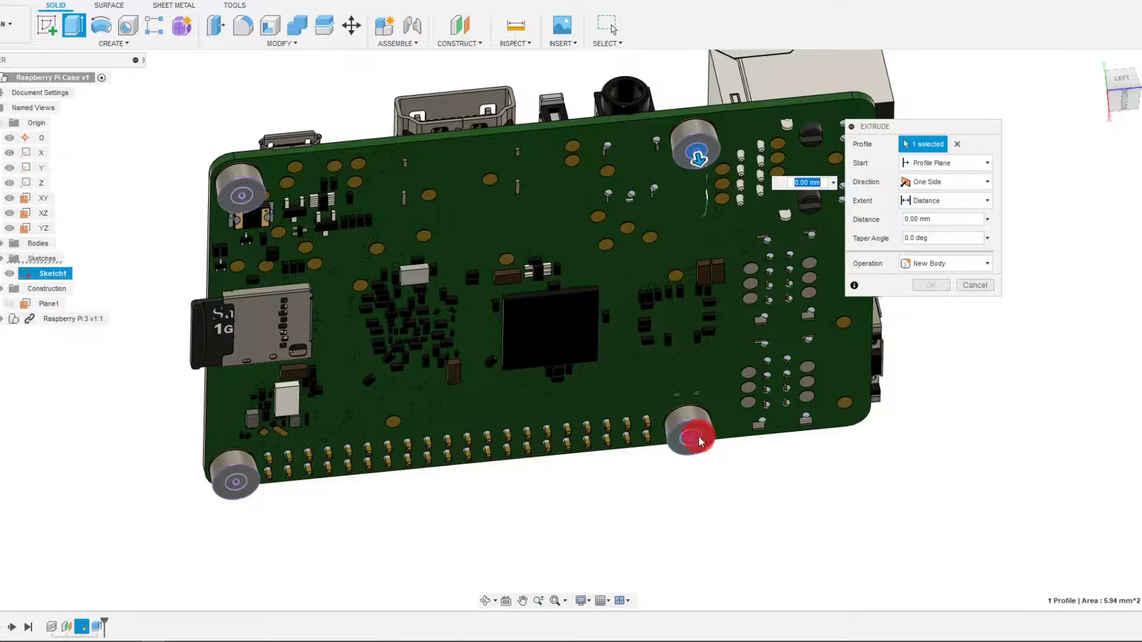
{"action": "left_click", "coordinate": [243, 481]}
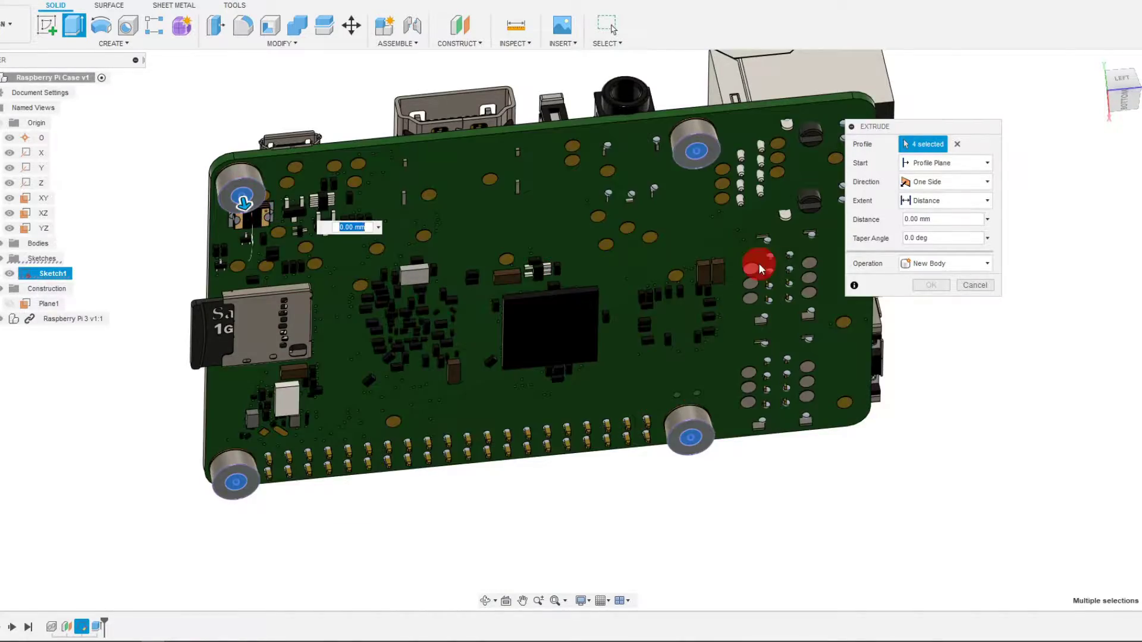
Step: Extrude the four circles -8.711 mm as a cut, with Body1 to Body4 as the objects to cut
{"action": "scroll", "coordinate": [398, 306], "scroll_direction": "up", "scroll_amount": 10}
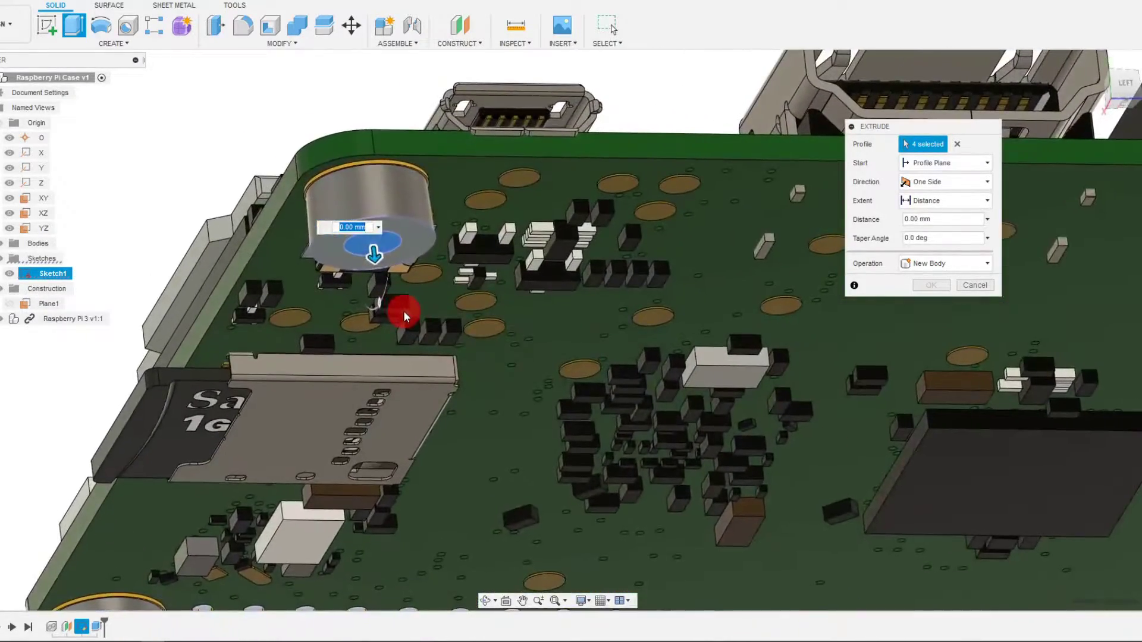
{"action": "scroll", "coordinate": [403, 311], "scroll_direction": "down", "scroll_amount": 3}
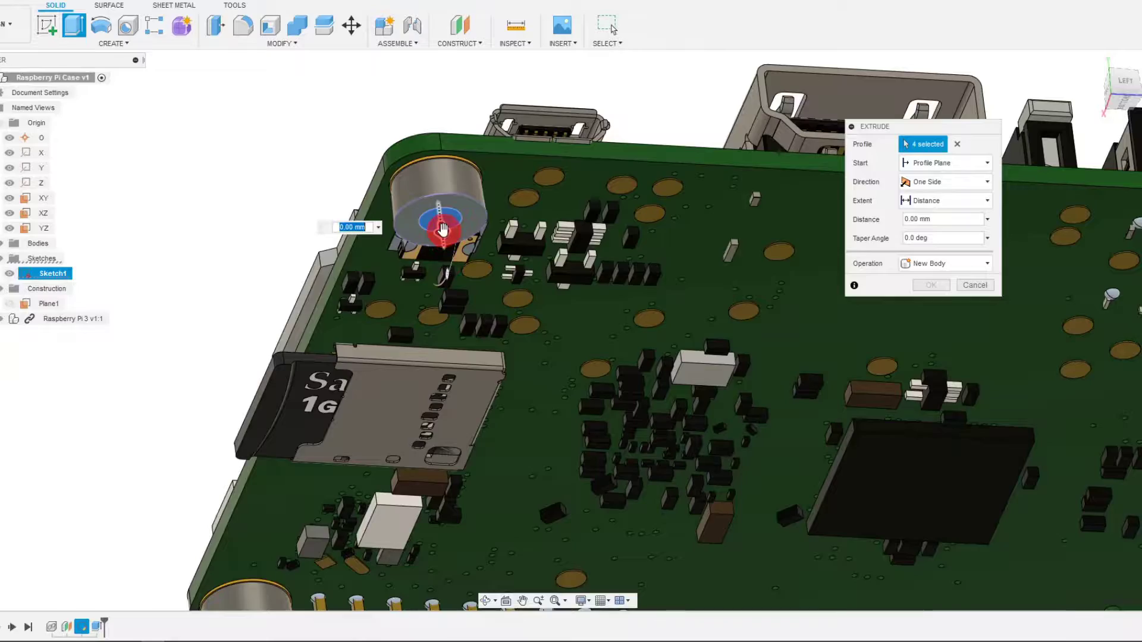
{"action": "left_click_drag", "start_coordinate": [442, 229], "coordinate": [433, 190]}
{"action": "left_click_drag", "start_coordinate": [420, 122], "coordinate": [420, 119]}
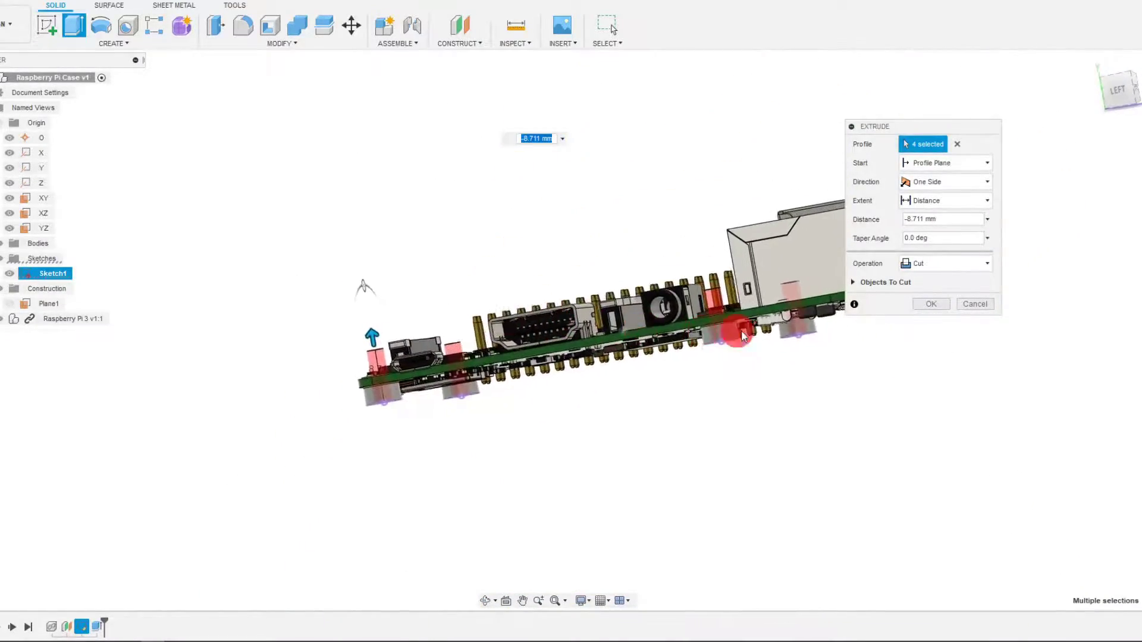
{"action": "left_click", "coordinate": [855, 282]}
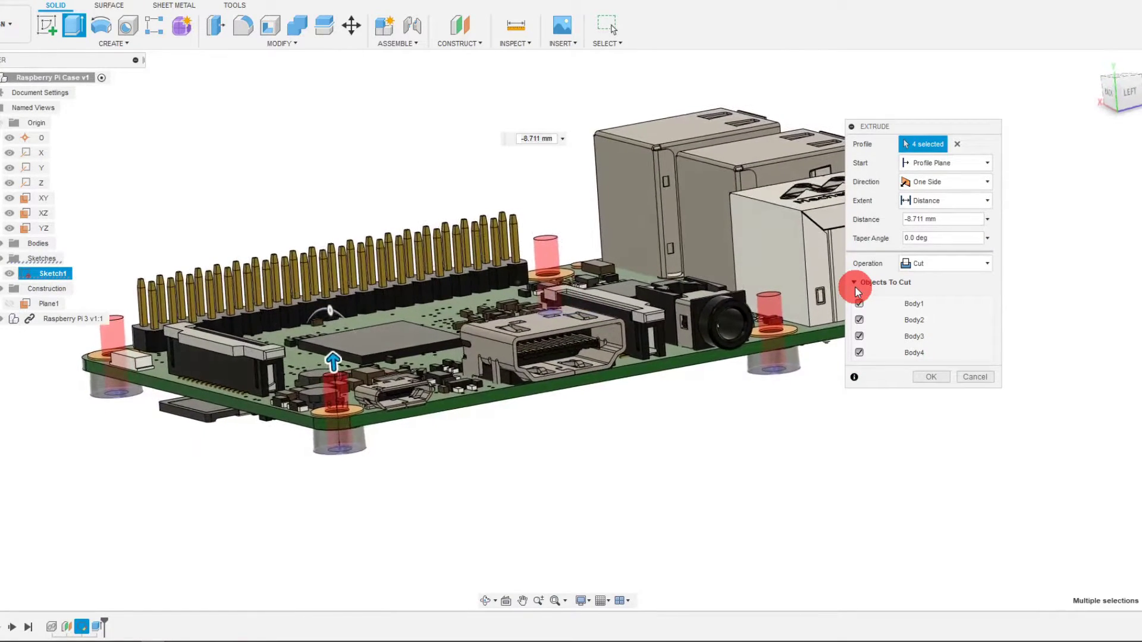
{"action": "left_click", "coordinate": [859, 302]}
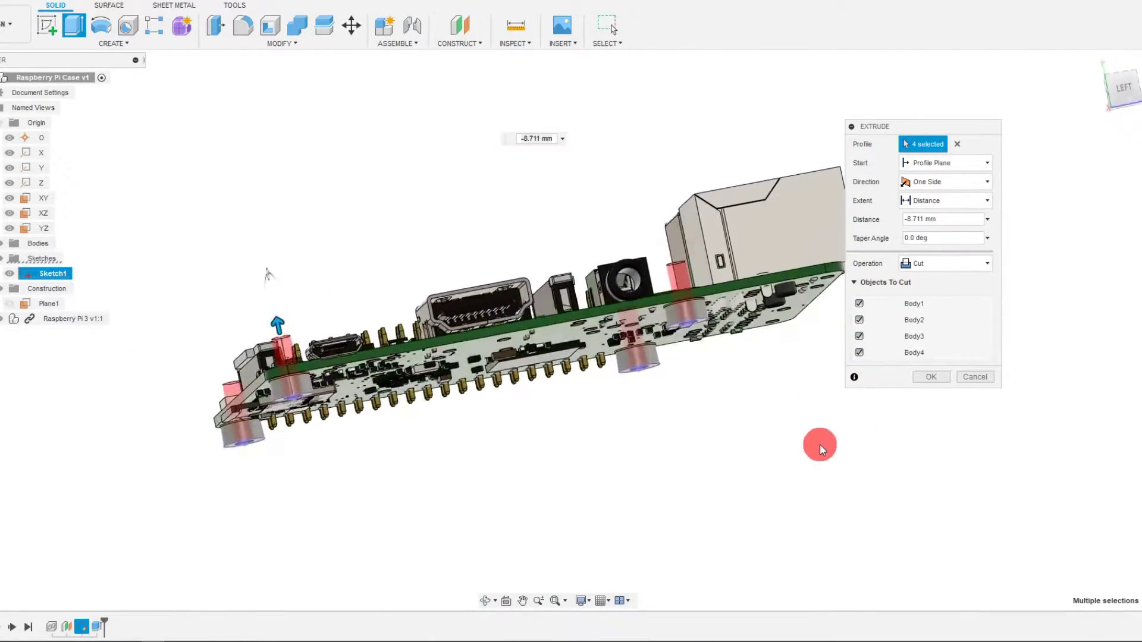
{"action": "left_click", "coordinate": [912, 373]}
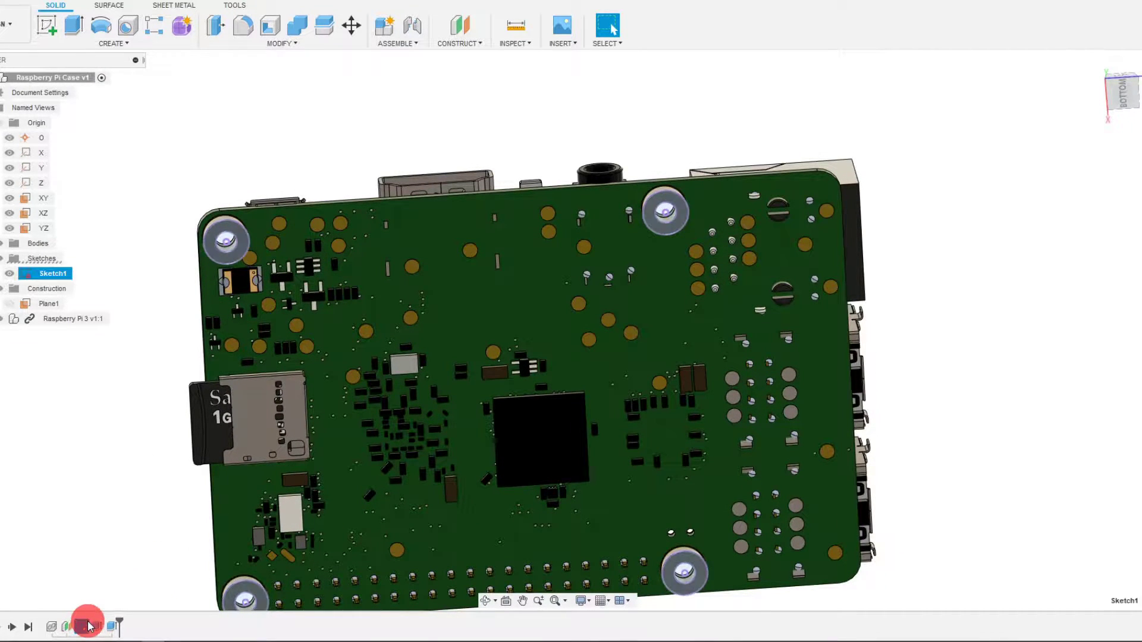
Step: Open the mounting-hole sketch for editing and convert its four inner circles to construction geometry
{"action": "right_click", "coordinate": [83, 627]}
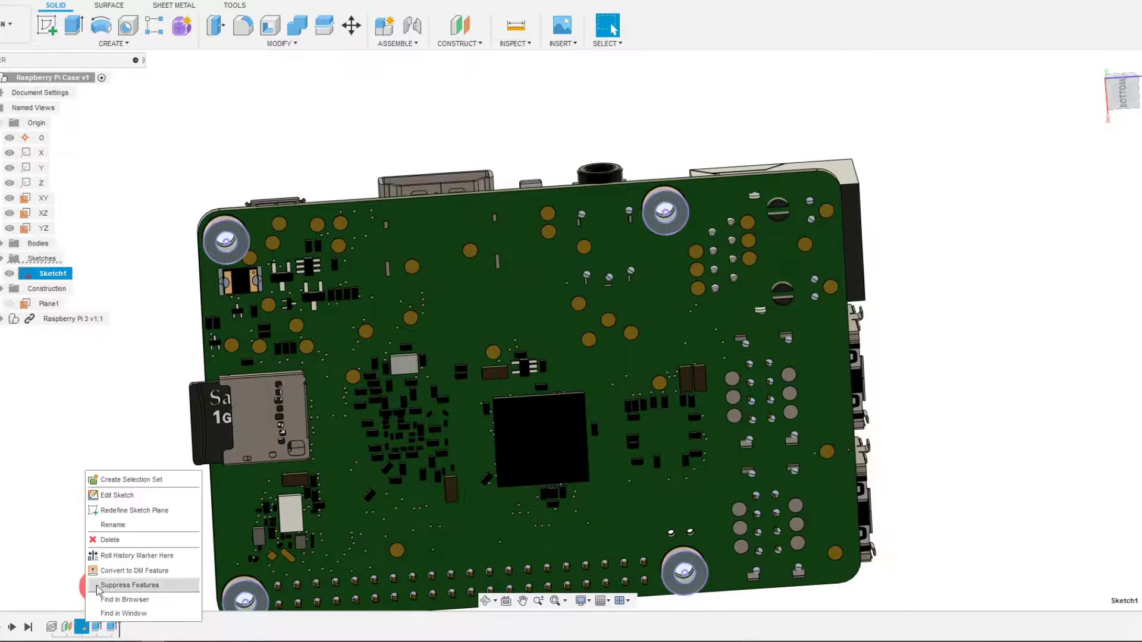
{"action": "left_click", "coordinate": [140, 498]}
{"action": "mouse_move", "coordinate": [588, 256]}
{"action": "middle_mouse_down", "text": "shift"}
{"action": "mouse_move", "coordinate": [616, 291]}
{"action": "mouse_move", "coordinate": [820, 255]}
{"action": "middle_mouse_up", "text": "shift"}
{"action": "scroll", "coordinate": [820, 255], "scroll_direction": "up", "scroll_amount": 6}
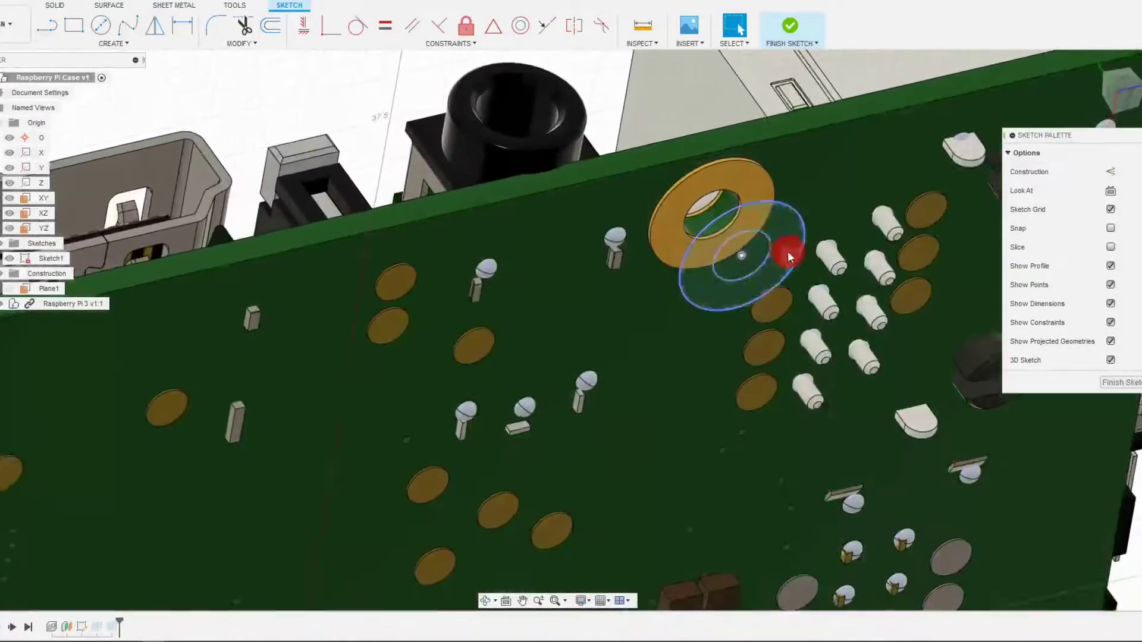
{"action": "left_click", "coordinate": [769, 242]}
{"action": "scroll", "coordinate": [667, 115], "scroll_direction": "down", "scroll_amount": 5}
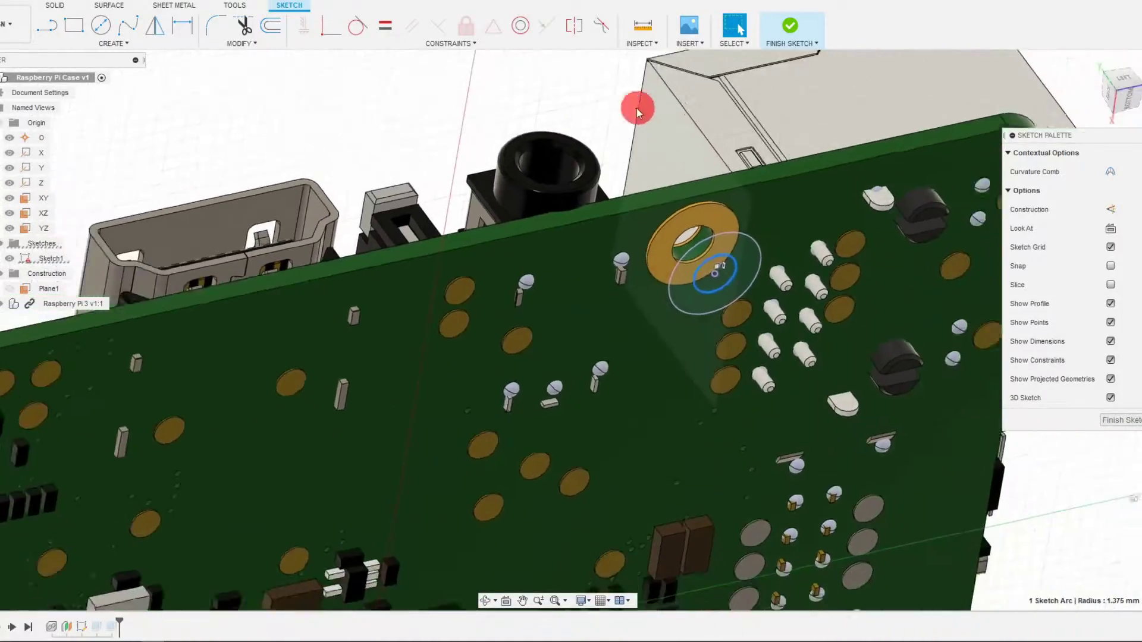
{"action": "scroll", "coordinate": [369, 107], "scroll_direction": "down", "scroll_amount": 3}
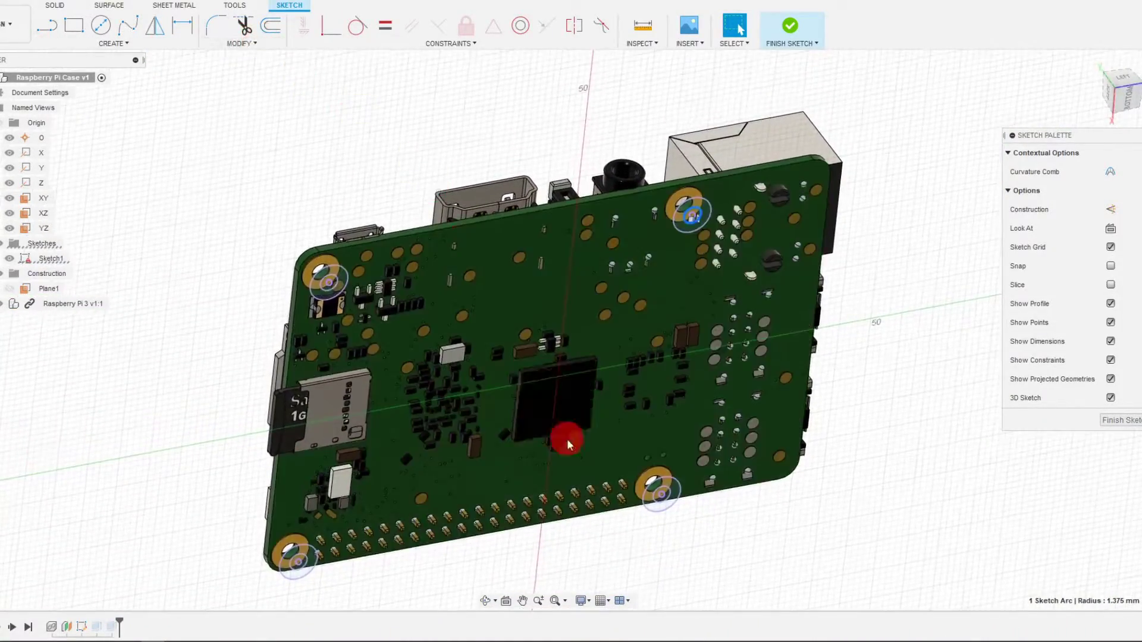
{"action": "scroll", "coordinate": [665, 505], "scroll_direction": "up", "scroll_amount": 2}
{"action": "scroll", "coordinate": [667, 507], "scroll_direction": "up", "scroll_amount": 1}
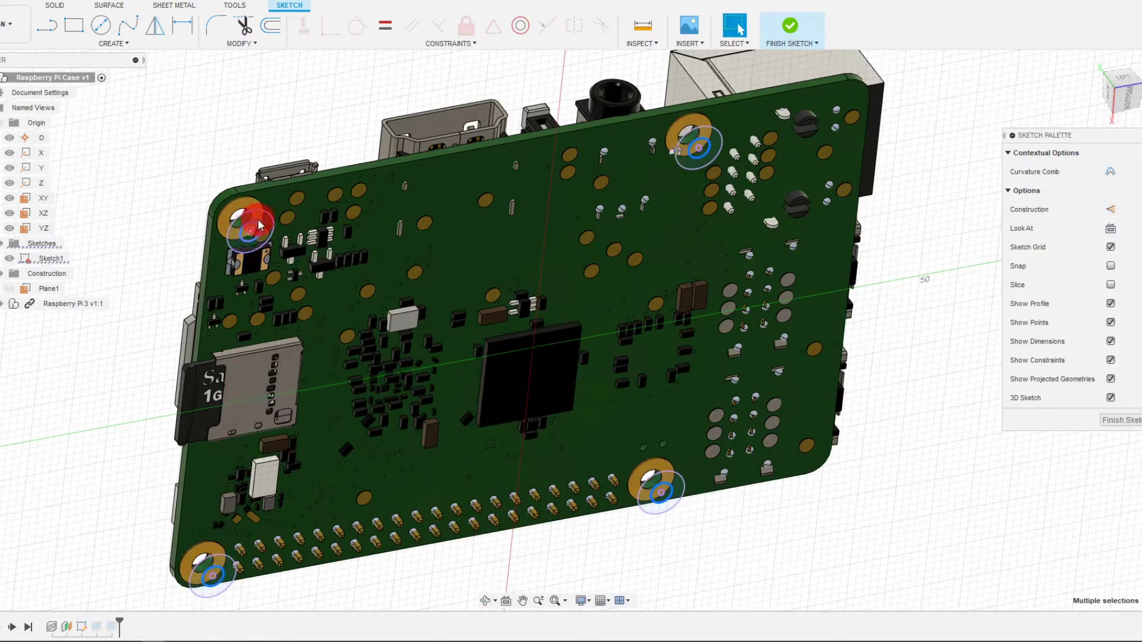
{"action": "left_click", "coordinate": [1098, 179]}
{"action": "mouse_move", "coordinate": [1071, 143]}
{"action": "left_mouse_down"}
{"action": "mouse_move", "coordinate": [902, 144]}
{"action": "mouse_move", "coordinate": [1010, 133]}
{"action": "left_mouse_up"}
{"action": "left_click", "coordinate": [938, 210]}
{"action": "left_click", "coordinate": [935, 146]}
Step: Try to draw a replacement circle centred on the construction circle at the mounting hole near the audio jack
{"action": "scroll", "coordinate": [729, 136], "scroll_direction": "up", "scroll_amount": 5}
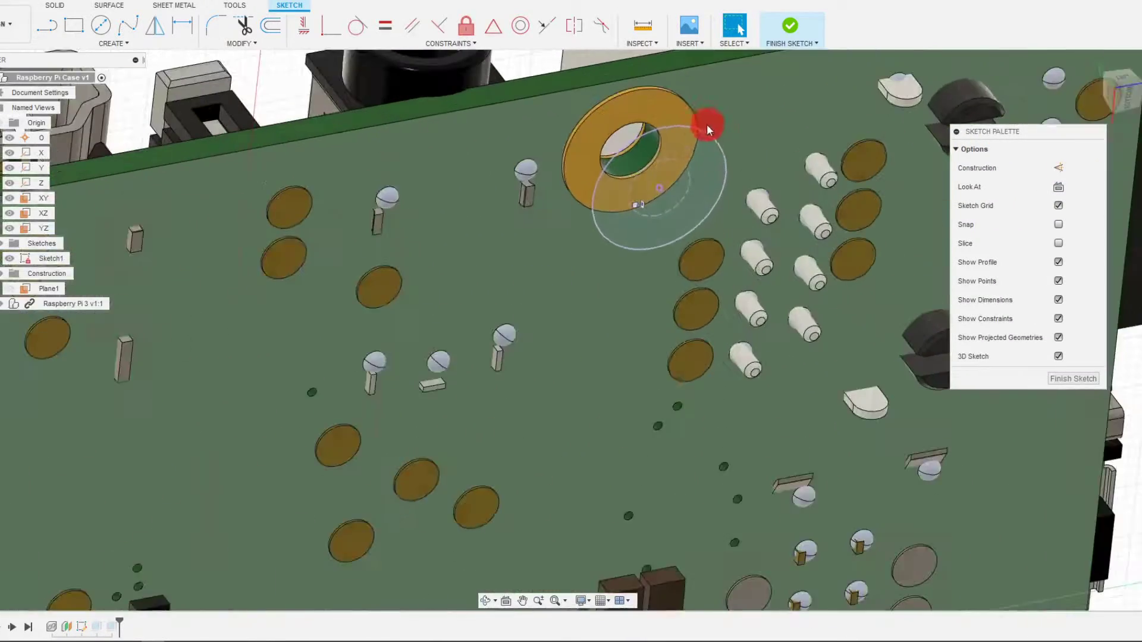
{"action": "left_click", "coordinate": [101, 25]}
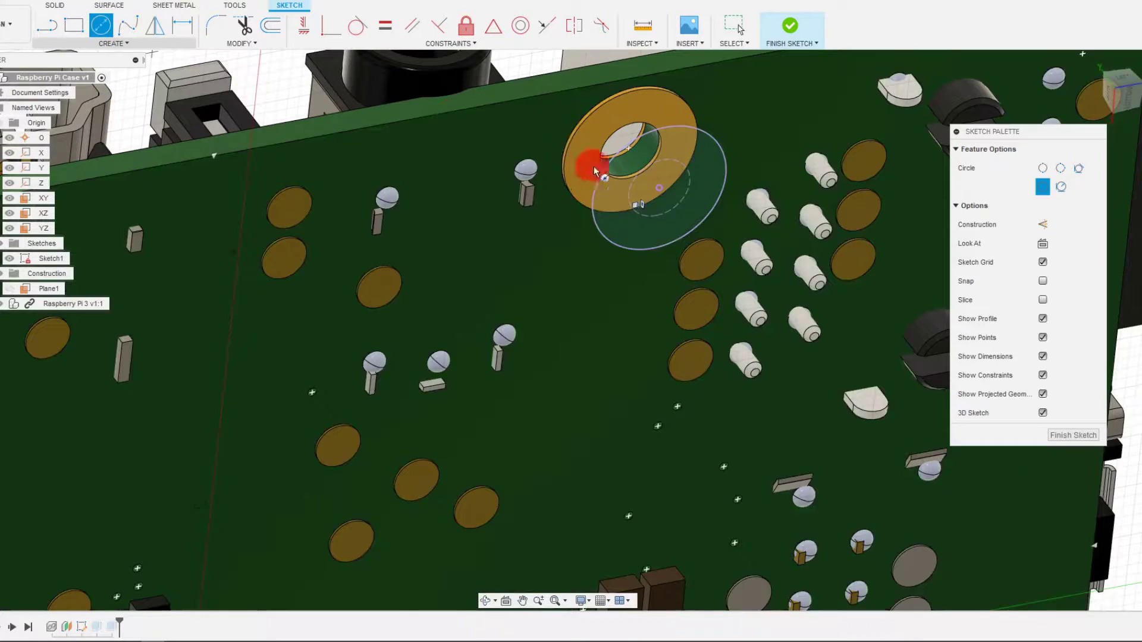
{"action": "left_click", "coordinate": [659, 190]}
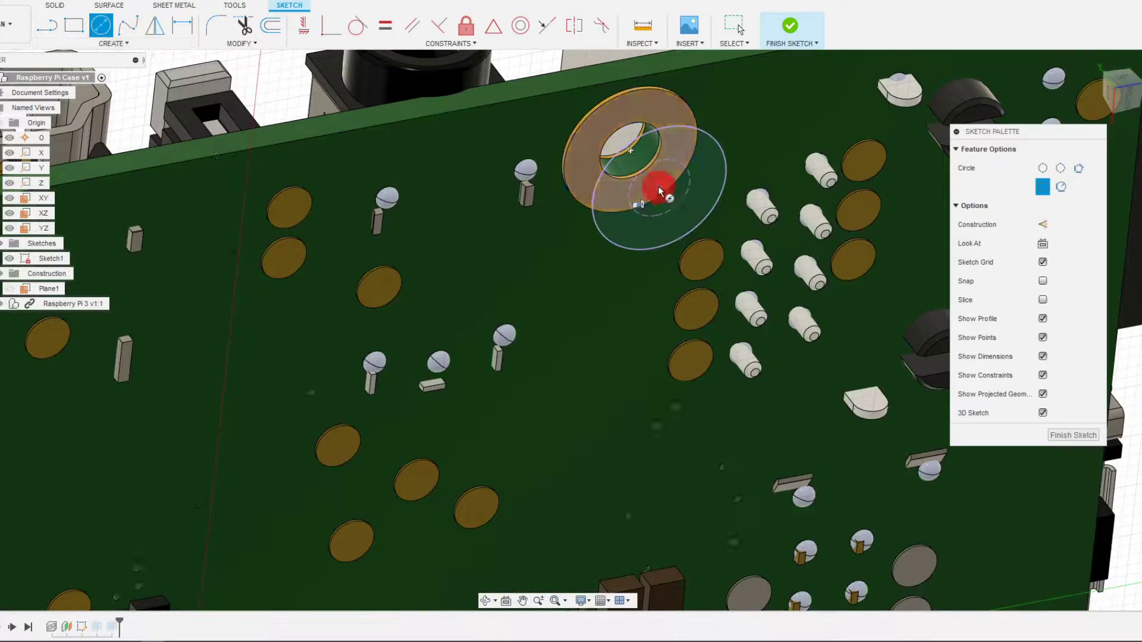
{"action": "left_click_drag", "start_coordinate": [659, 191], "coordinate": [692, 213]}
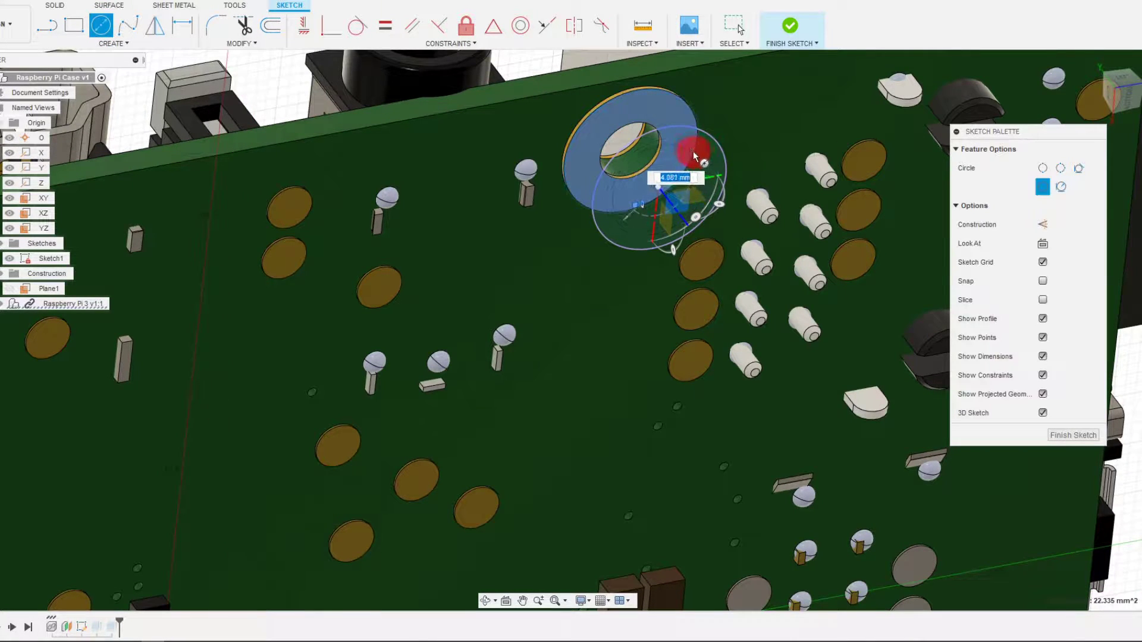
{"action": "mouse_move", "coordinate": [686, 158]}
{"action": "left_mouse_down"}
{"action": "mouse_move", "coordinate": [689, 142]}
{"action": "mouse_move", "coordinate": [688, 155]}
{"action": "left_mouse_up"}
{"action": "scroll", "coordinate": [686, 151], "scroll_direction": "up", "scroll_amount": 3}
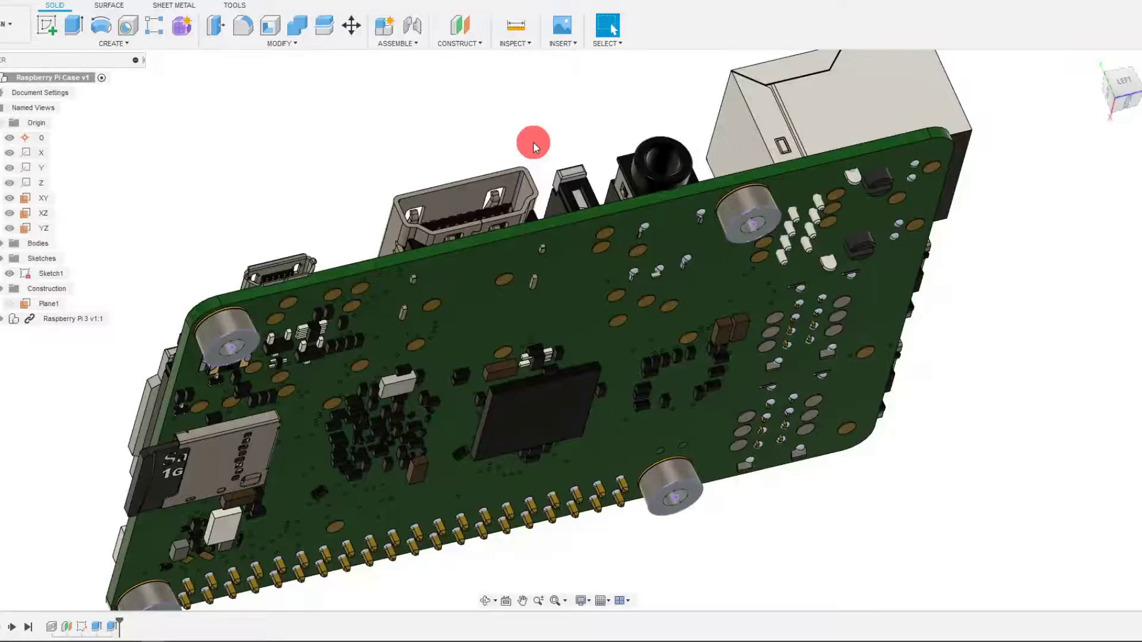
Step: Examine the bored standoffs and their fit under the board from below, above and the side
{"action": "middle_click_drag", "start_coordinate": [533, 142], "coordinate": [533, 142], "text": "shift"}
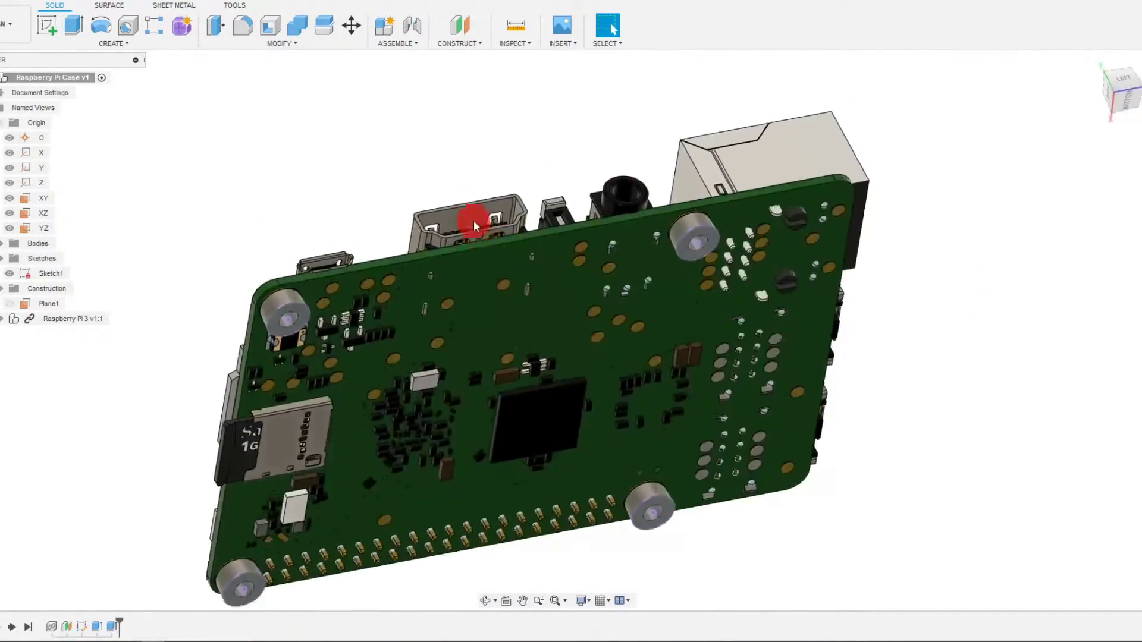
{"action": "middle_click_drag", "start_coordinate": [473, 220], "coordinate": [468, 212], "text": "shift"}
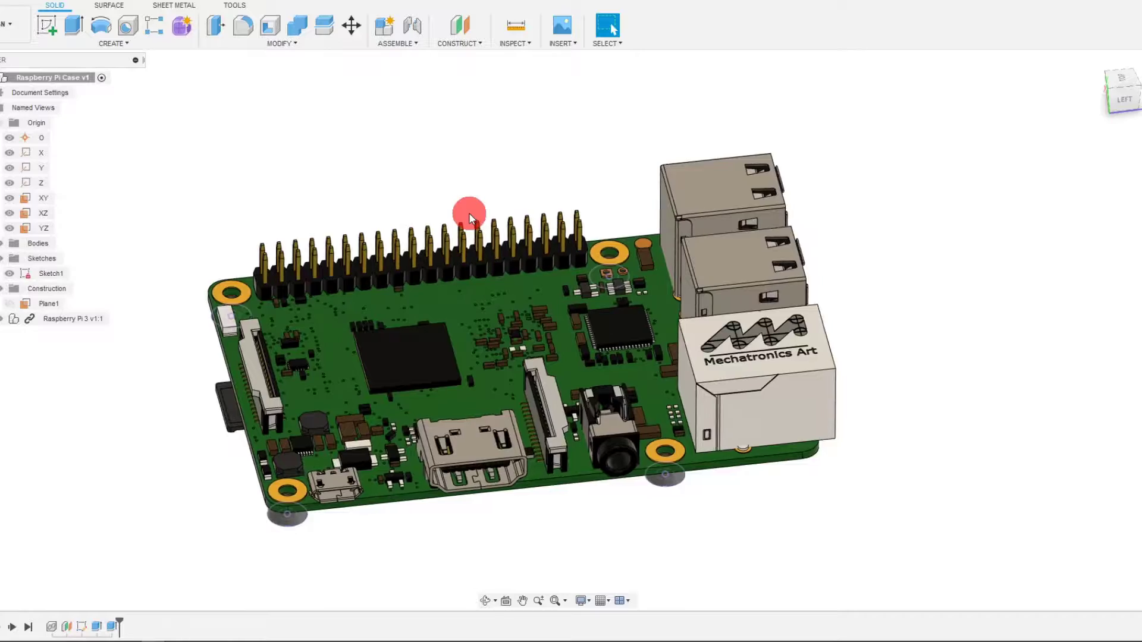
{"action": "middle_click_drag", "start_coordinate": [586, 348], "coordinate": [451, 377], "text": "shift"}
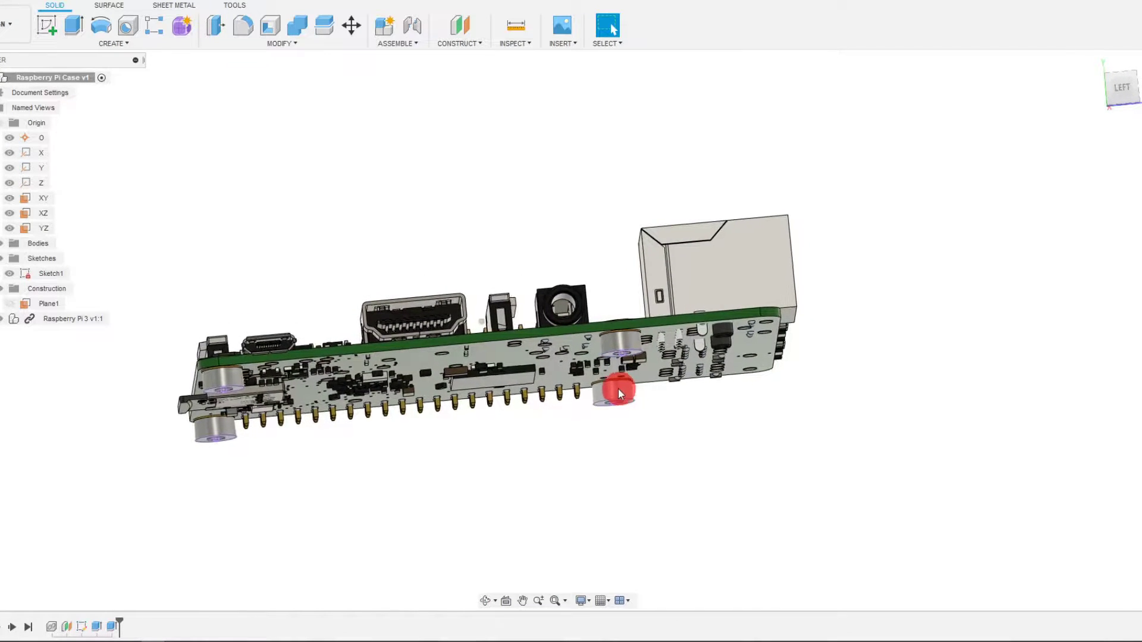
{"action": "middle_click_drag", "start_coordinate": [452, 407], "coordinate": [477, 398], "text": "shift"}
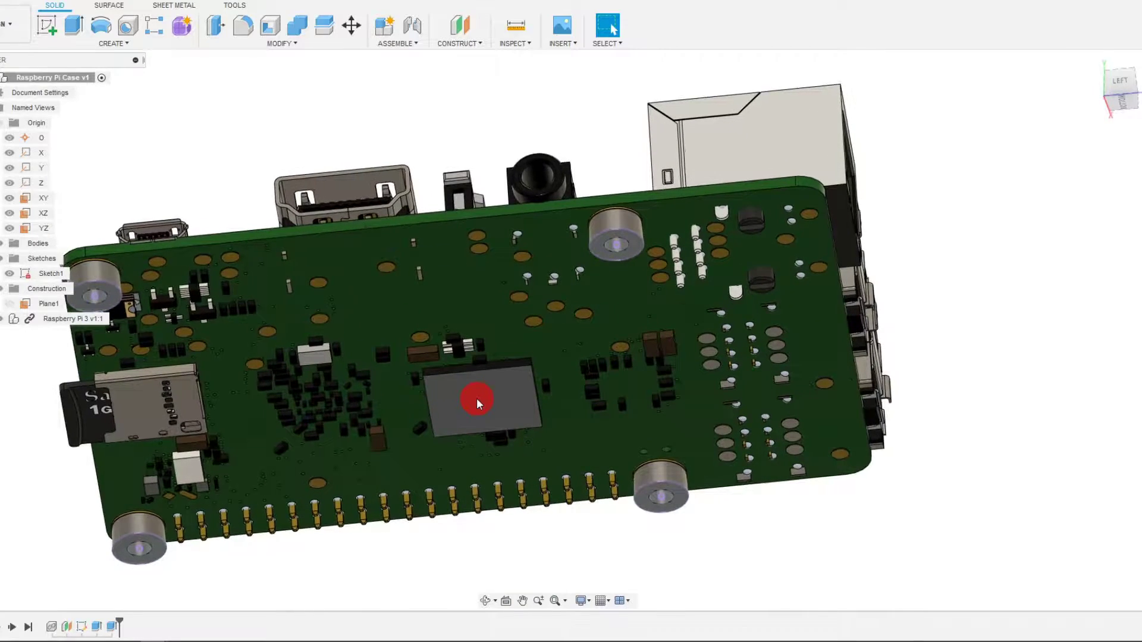
{"action": "middle_click_drag", "start_coordinate": [613, 327], "coordinate": [437, 420], "text": "shift"}
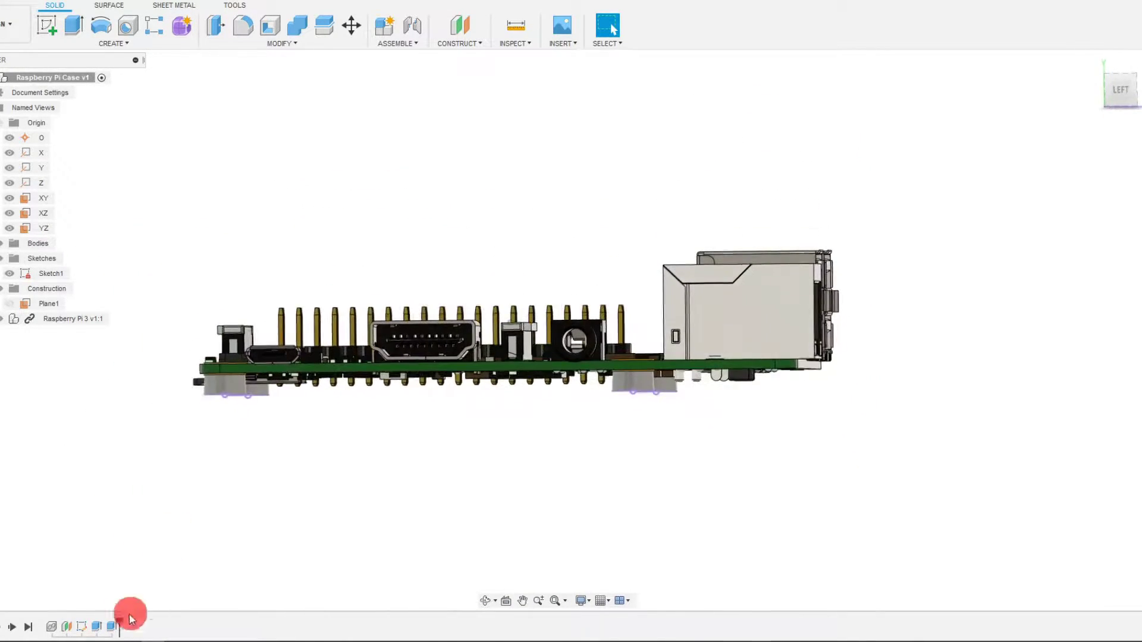
Step: Make the construction plane at the base of the standoffs visible
{"action": "left_click", "coordinate": [69, 631]}
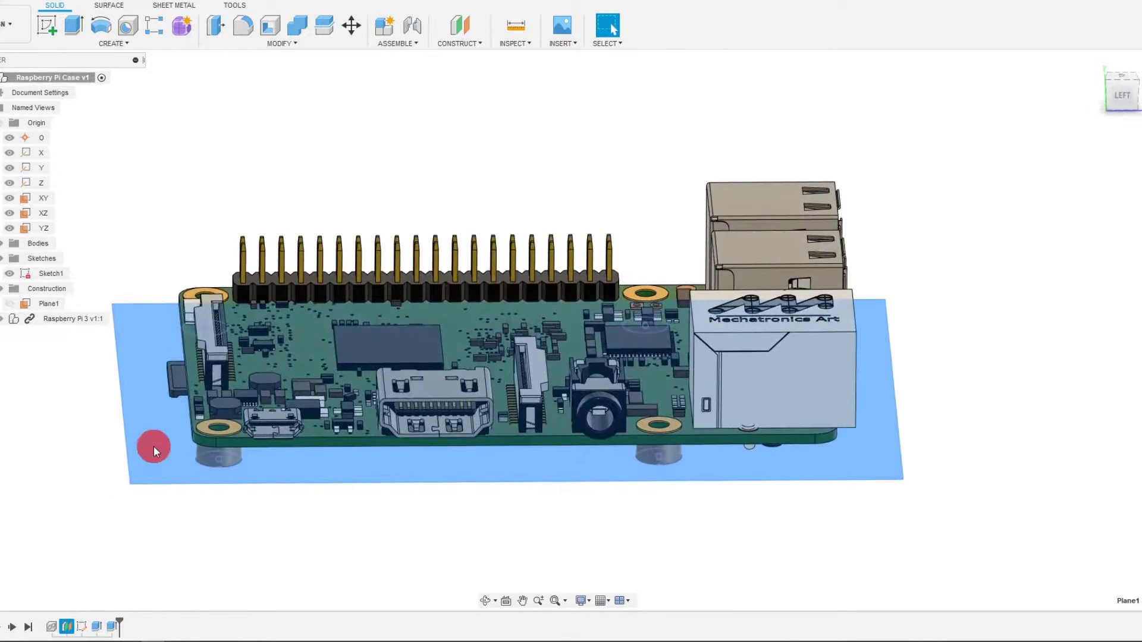
{"action": "left_click", "coordinate": [76, 455]}
{"action": "left_click", "coordinate": [10, 307]}
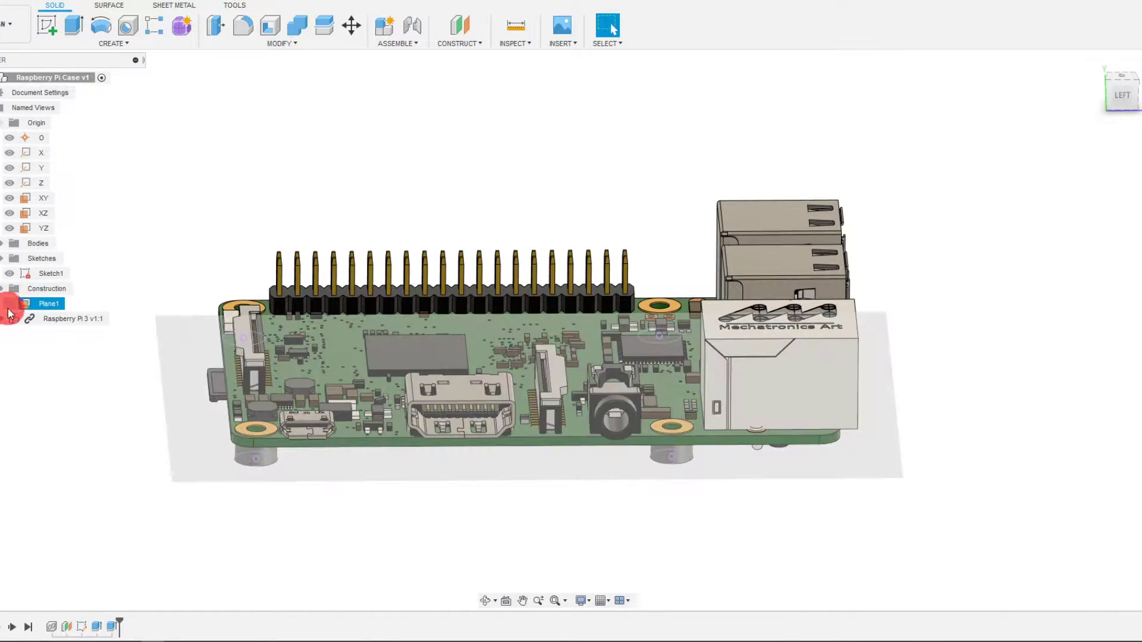
{"action": "left_click", "coordinate": [6, 304]}
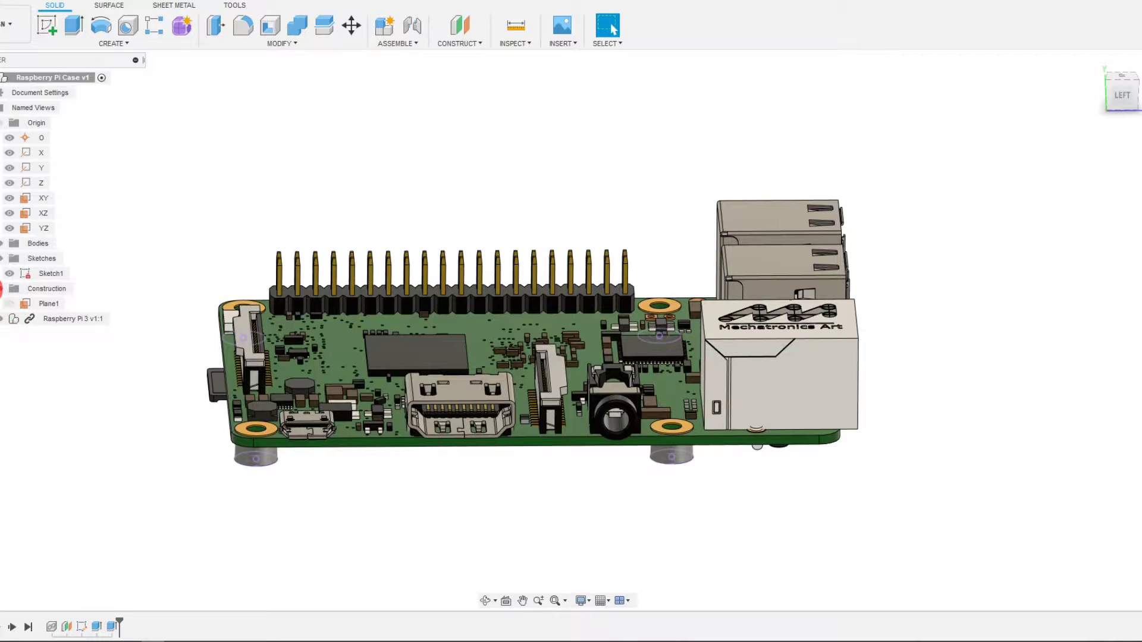
{"action": "left_click", "coordinate": [7, 302]}
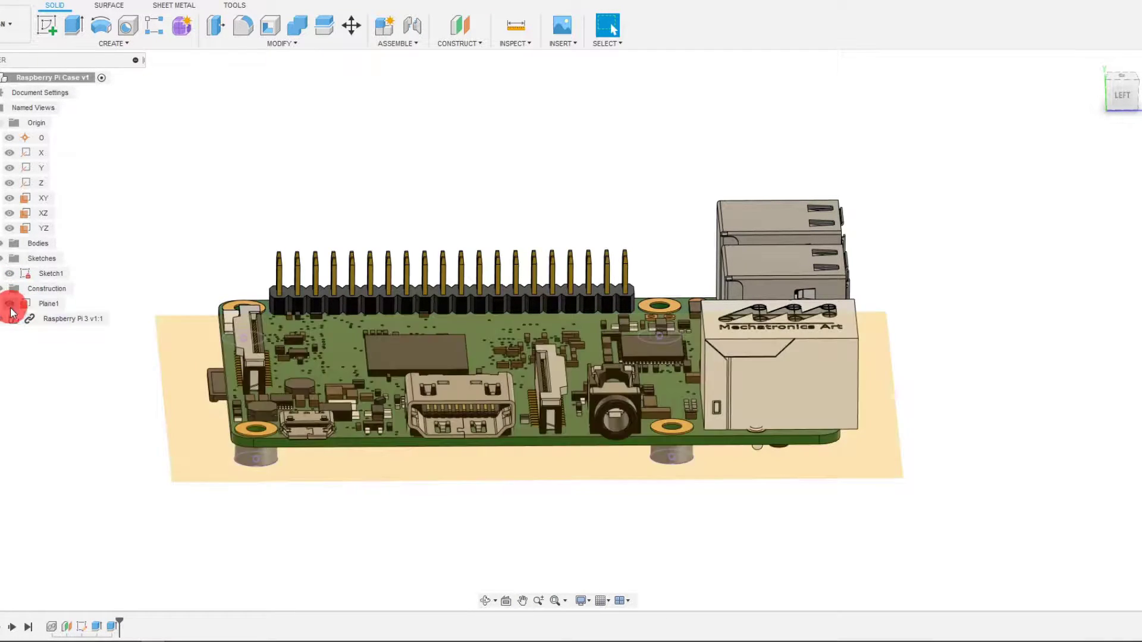
Step: Start a new sketch on the construction plane at the base of the standoffs
{"action": "middle_click_drag", "start_coordinate": [333, 518], "coordinate": [385, 468], "text": "shift"}
{"action": "left_click", "coordinate": [384, 470]}
{"action": "middle_click_drag", "start_coordinate": [384, 537], "coordinate": [381, 518], "text": "shift"}
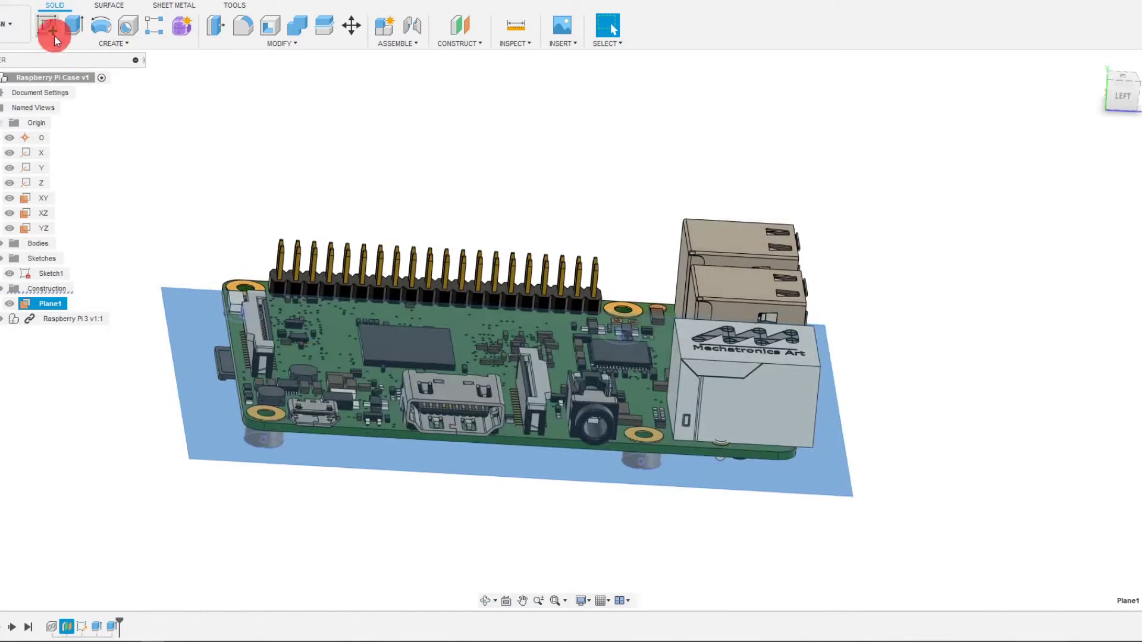
{"action": "left_click", "coordinate": [48, 31]}
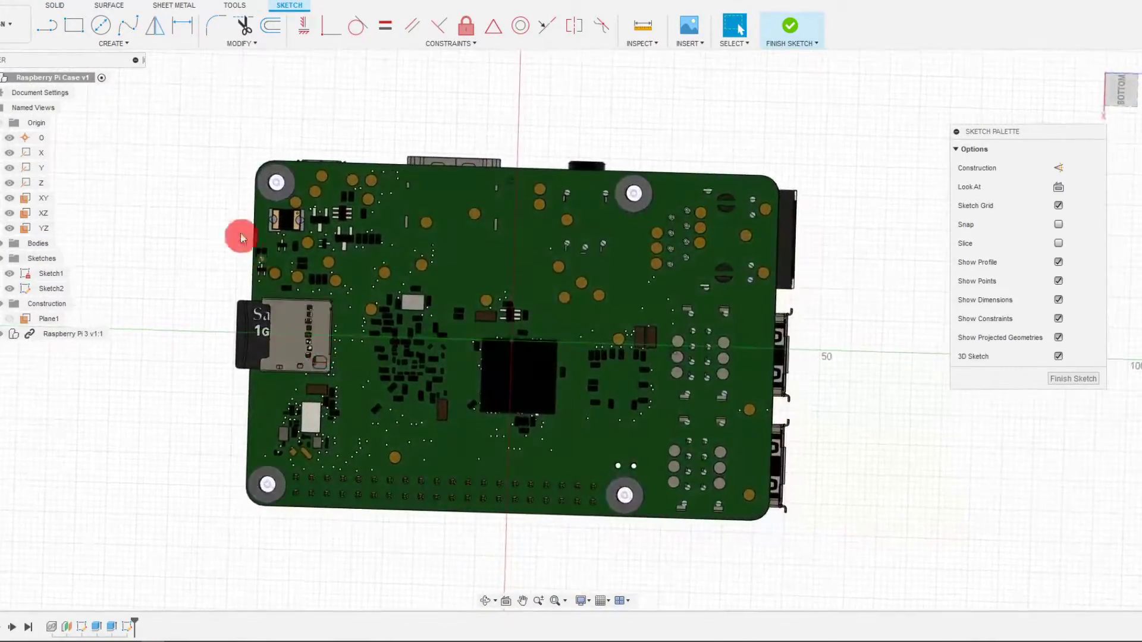
Step: Draw a center rectangle from the origin that encloses the whole board outline with a margin
{"action": "left_click", "coordinate": [91, 41]}
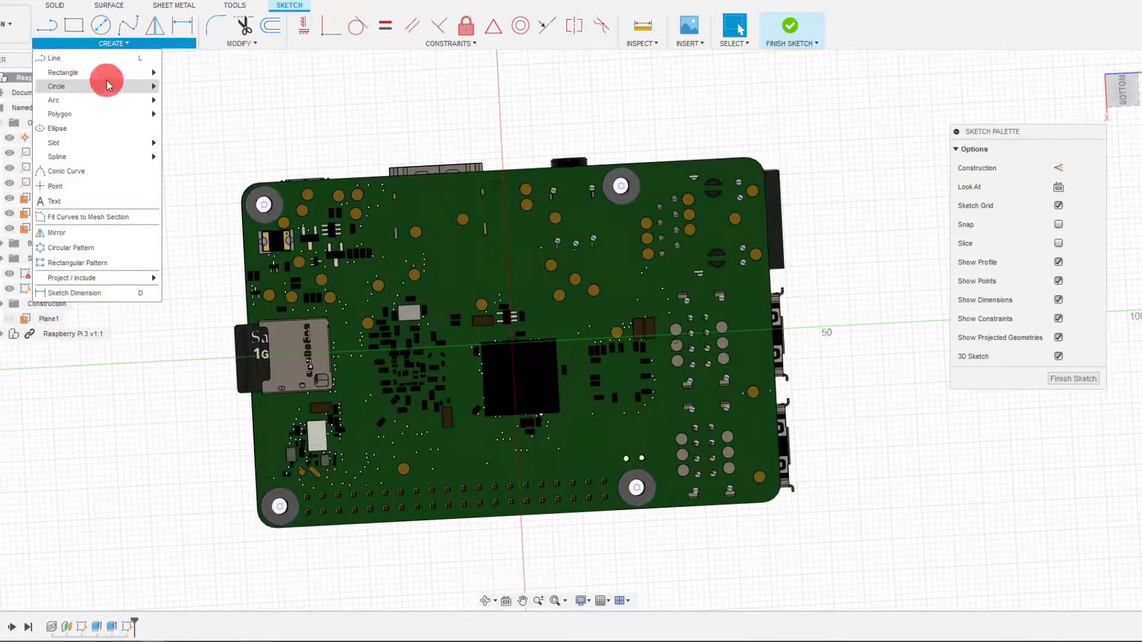
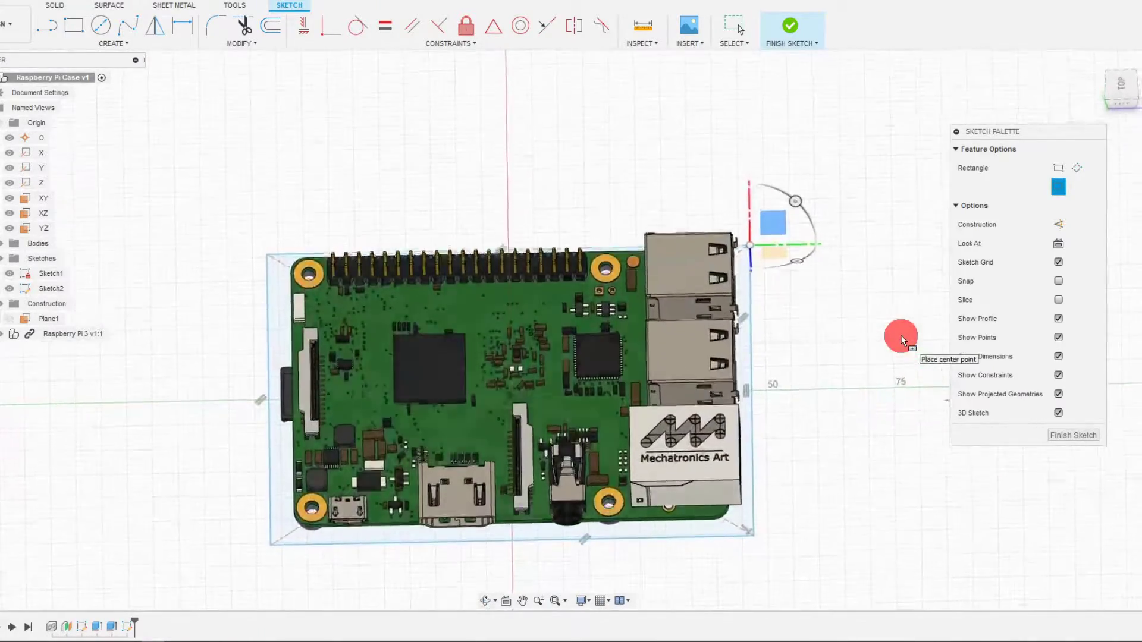
{"action": "left_click", "coordinate": [1124, 94]}
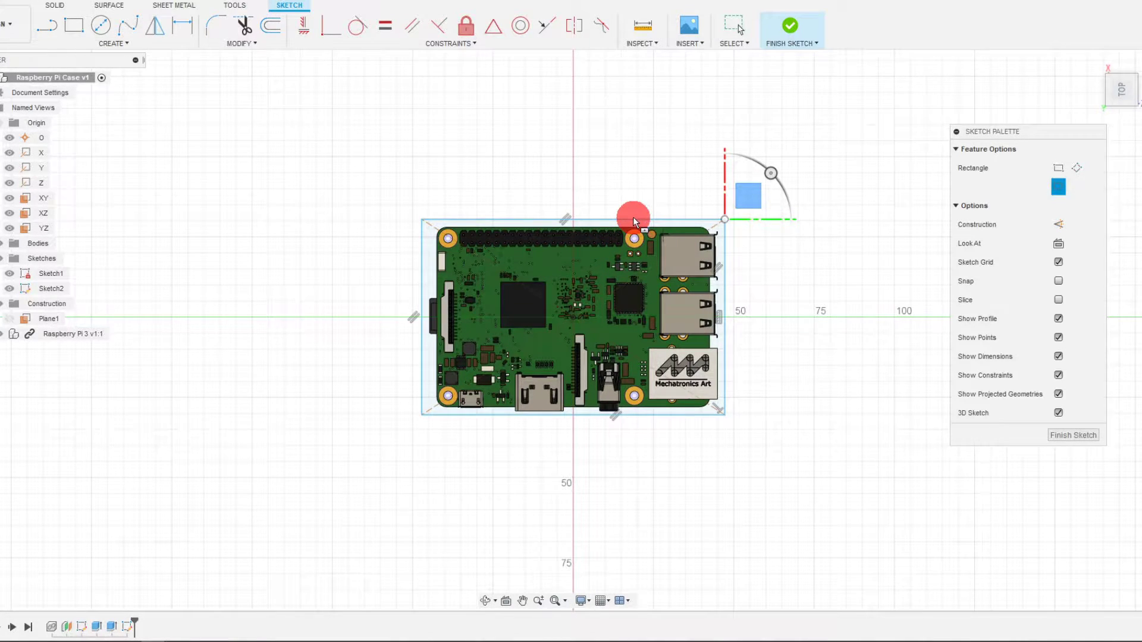
{"action": "scroll", "coordinate": [633, 216], "scroll_direction": "up", "scroll_amount": 4}
{"action": "key", "text": "Escape"}
{"action": "scroll", "coordinate": [630, 219], "scroll_direction": "down", "scroll_amount": 2}
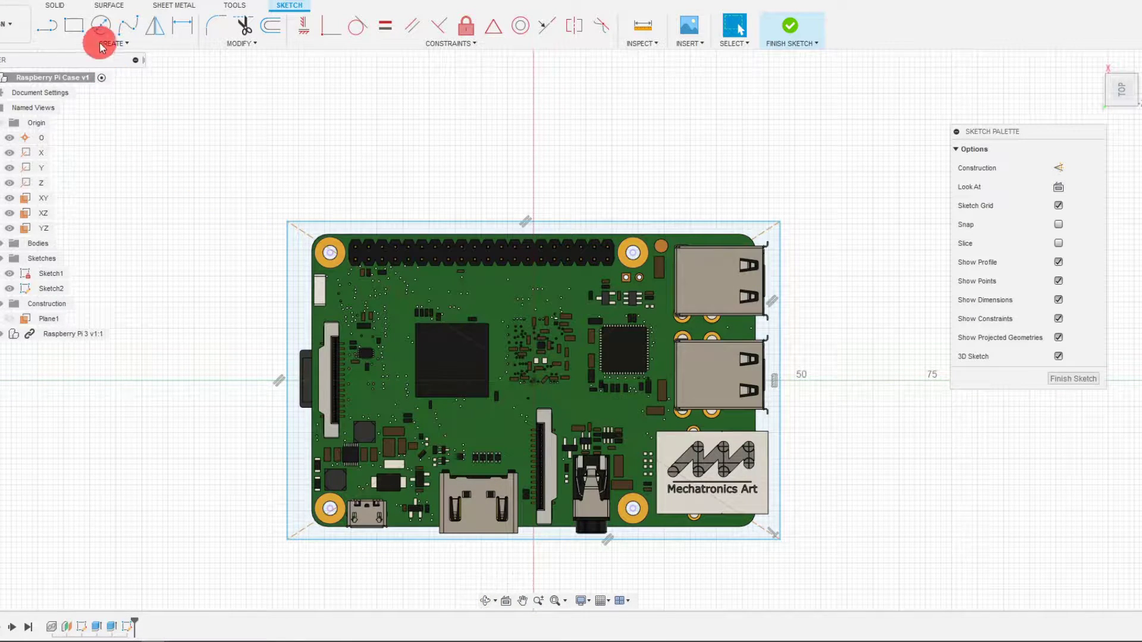
Step: Dimension the gap between the board's pin-header edge and the adjacent rectangle side to 3 mm
{"action": "left_click", "coordinate": [414, 235]}
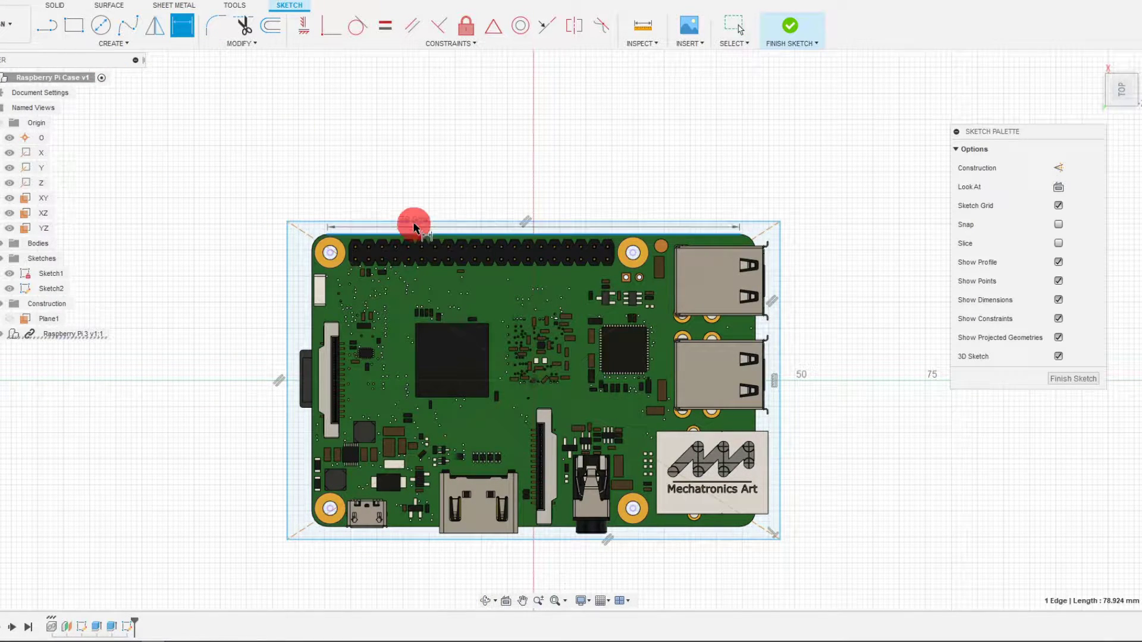
{"action": "left_click", "coordinate": [414, 221]}
{"action": "left_click", "coordinate": [229, 262]}
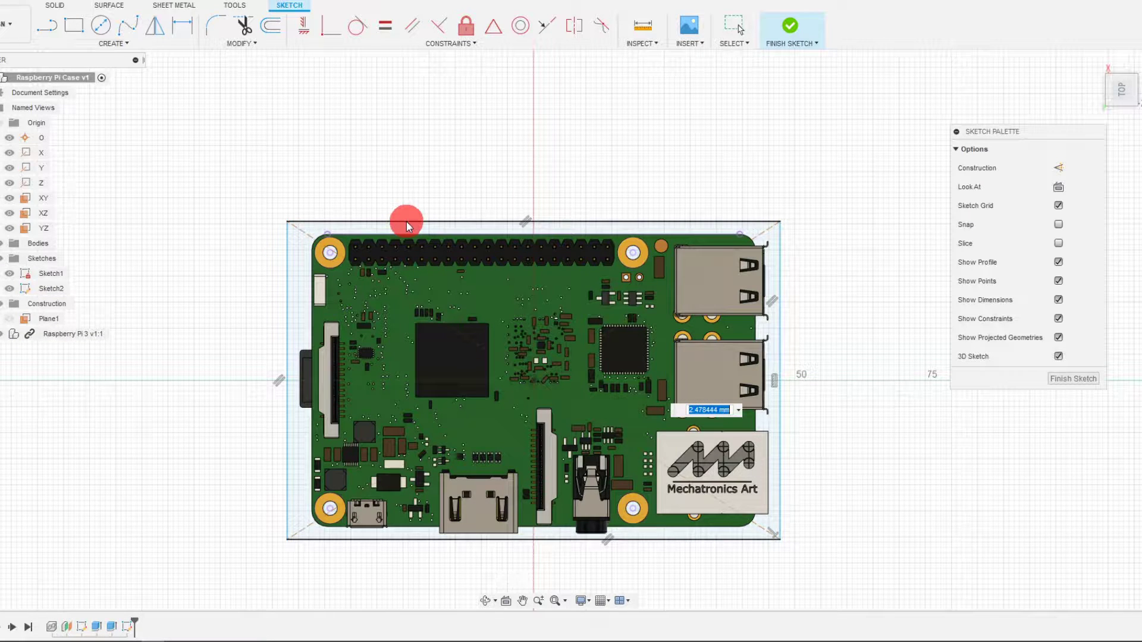
{"action": "type", "text": "3"}
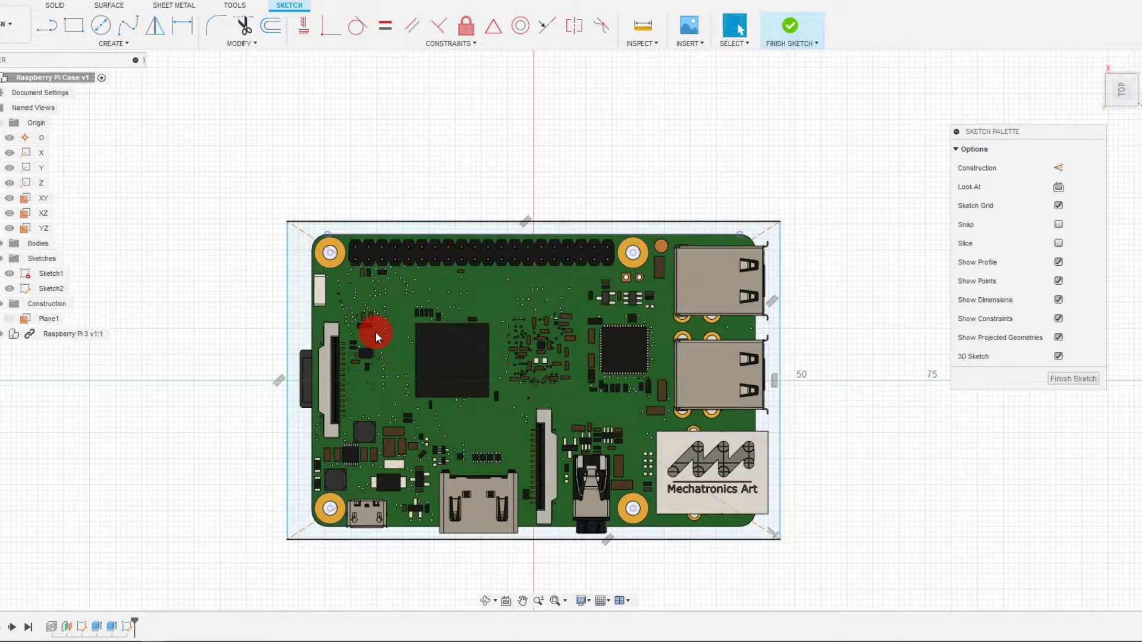
{"action": "key", "text": "Return"}
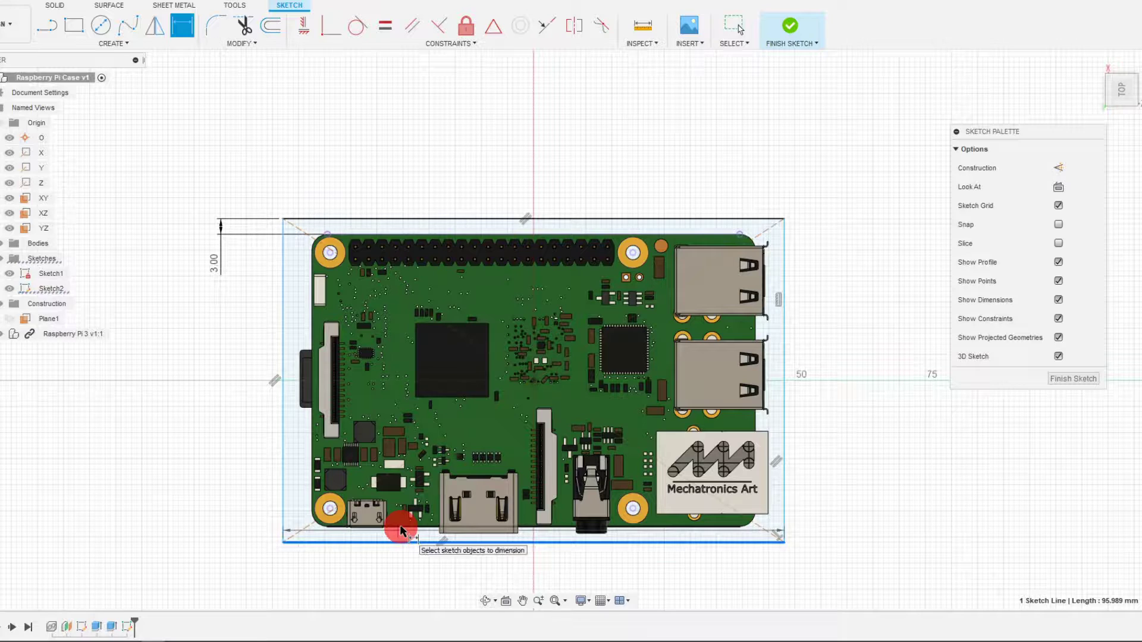
Step: Add a driven dimension for the gap between the board's HDMI-side edge and the rectangle
{"action": "left_click", "coordinate": [400, 529]}
{"action": "left_click", "coordinate": [244, 568]}
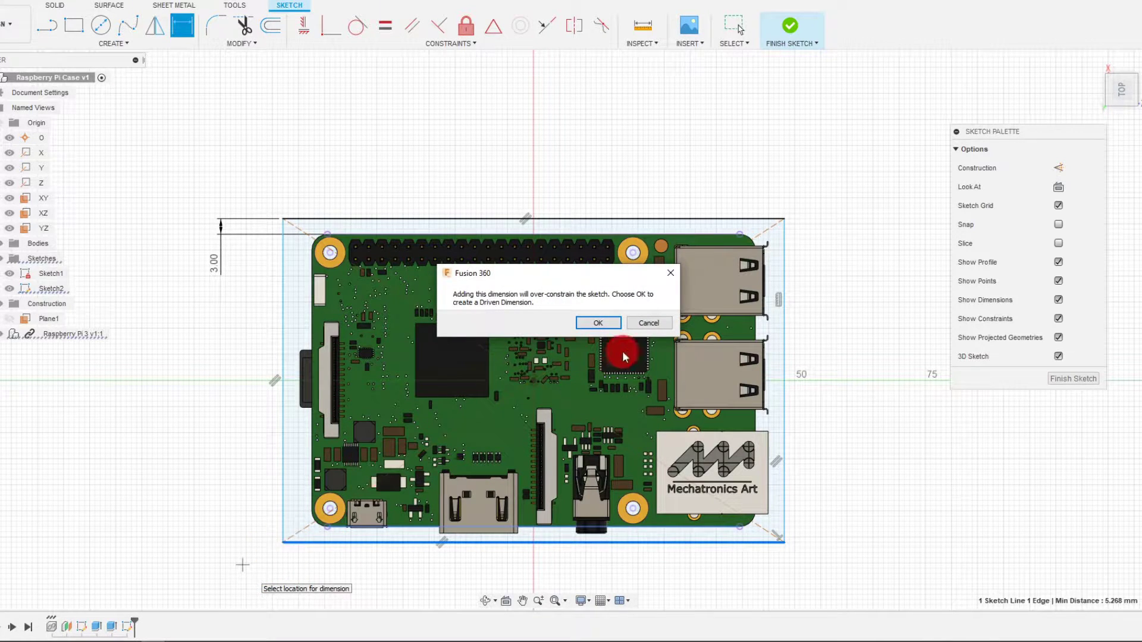
{"action": "left_click", "coordinate": [609, 323]}
Step: Dimension the gap between the board's short edge opposite the USB ports and the rectangle to 3 mm
{"action": "left_click", "coordinate": [265, 523]}
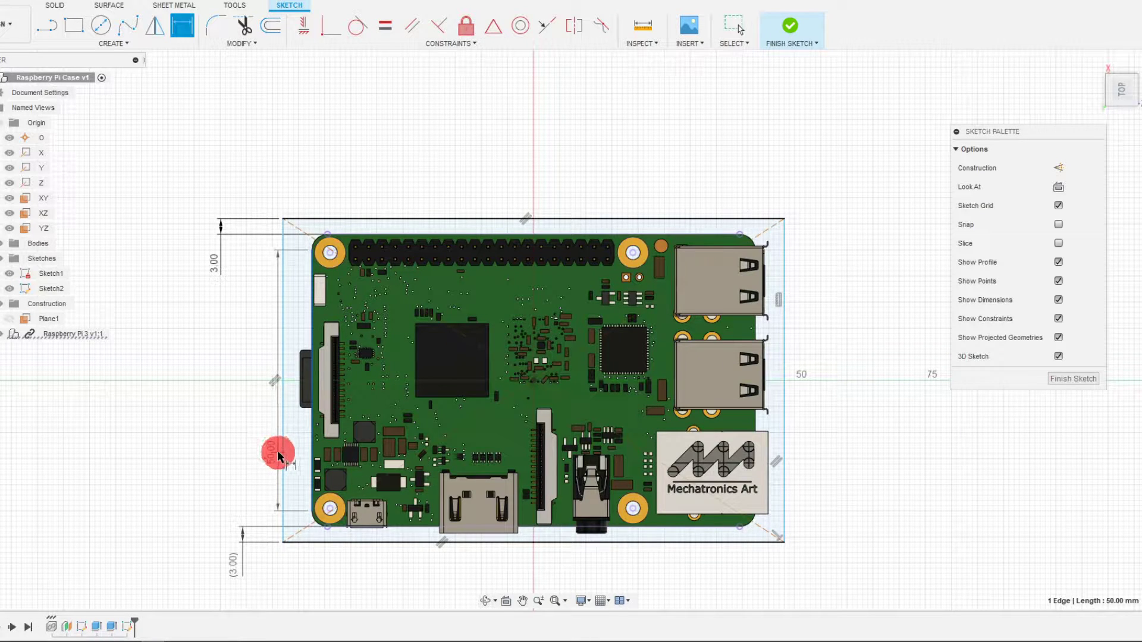
{"action": "left_click", "coordinate": [253, 447]}
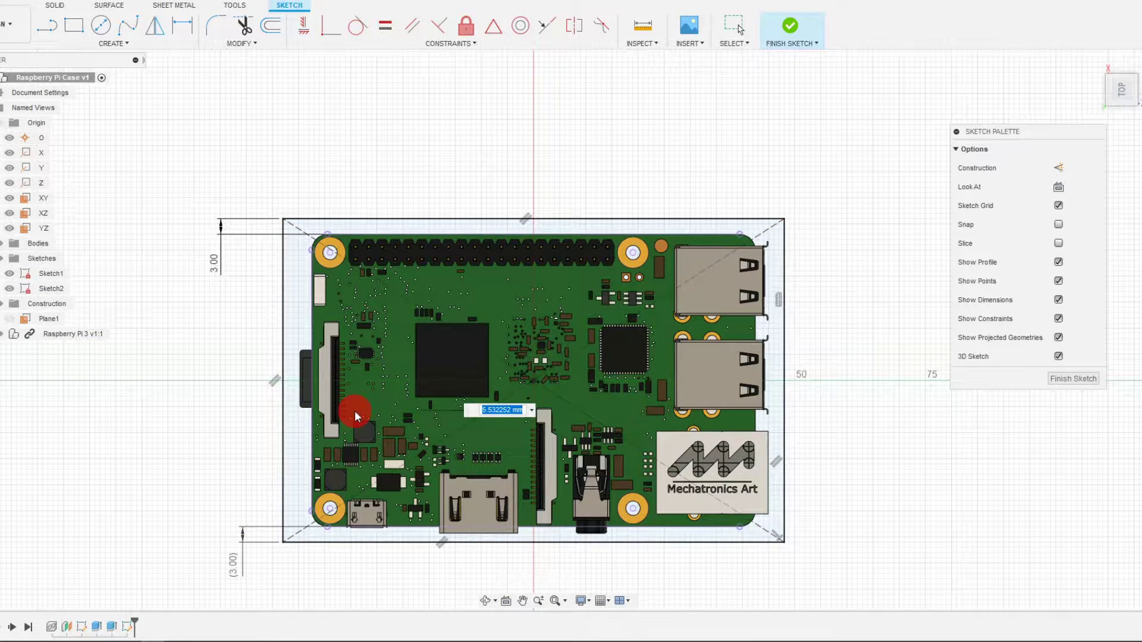
{"action": "key", "text": "Return"}
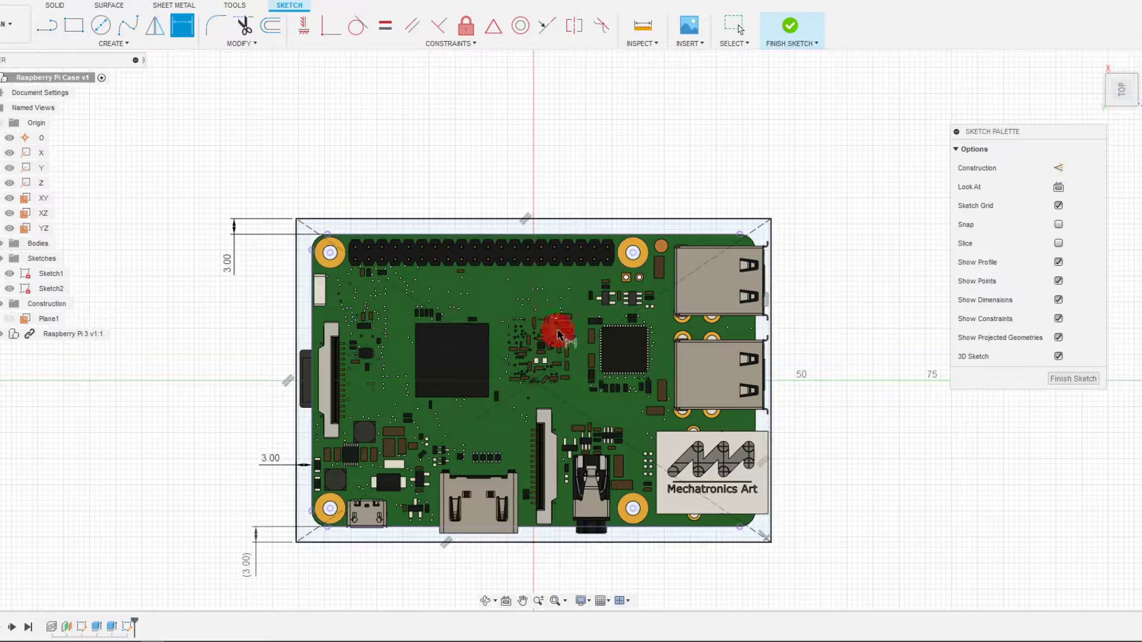
{"action": "middle_click_drag", "start_coordinate": [595, 335], "coordinate": [751, 183], "text": "shift"}
{"action": "key", "text": "Escape"}
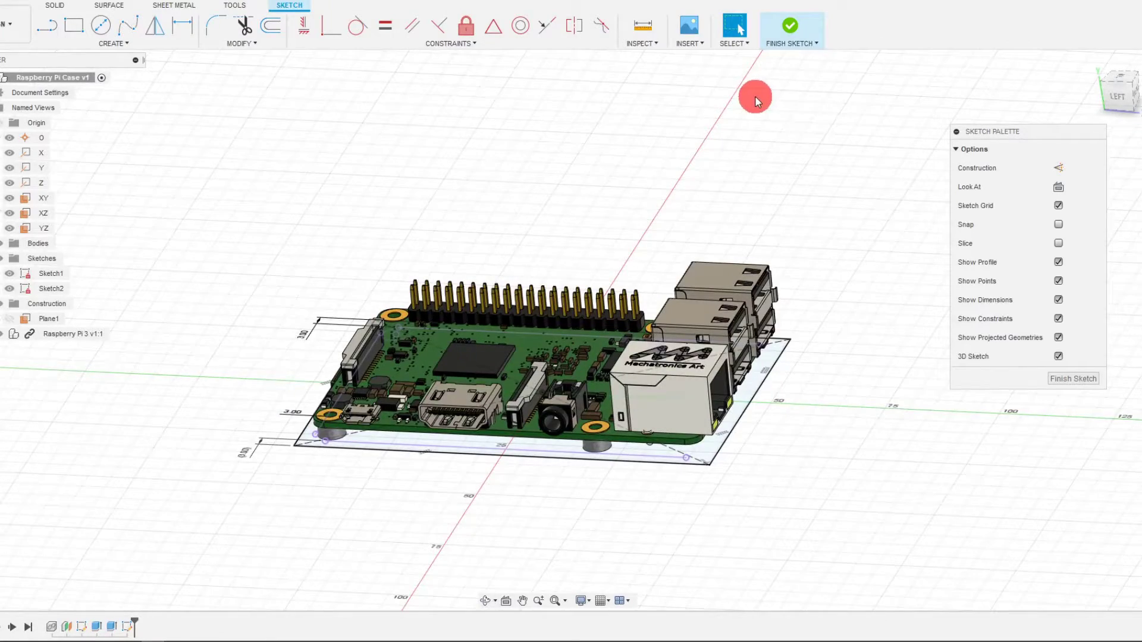
Step: Extrude the rectangle profile 2 mm downward, joined to the standoffs, as the case's base plate
{"action": "middle_click_drag", "start_coordinate": [756, 100], "coordinate": [234, 82], "text": "shift"}
{"action": "left_click", "coordinate": [64, 8]}
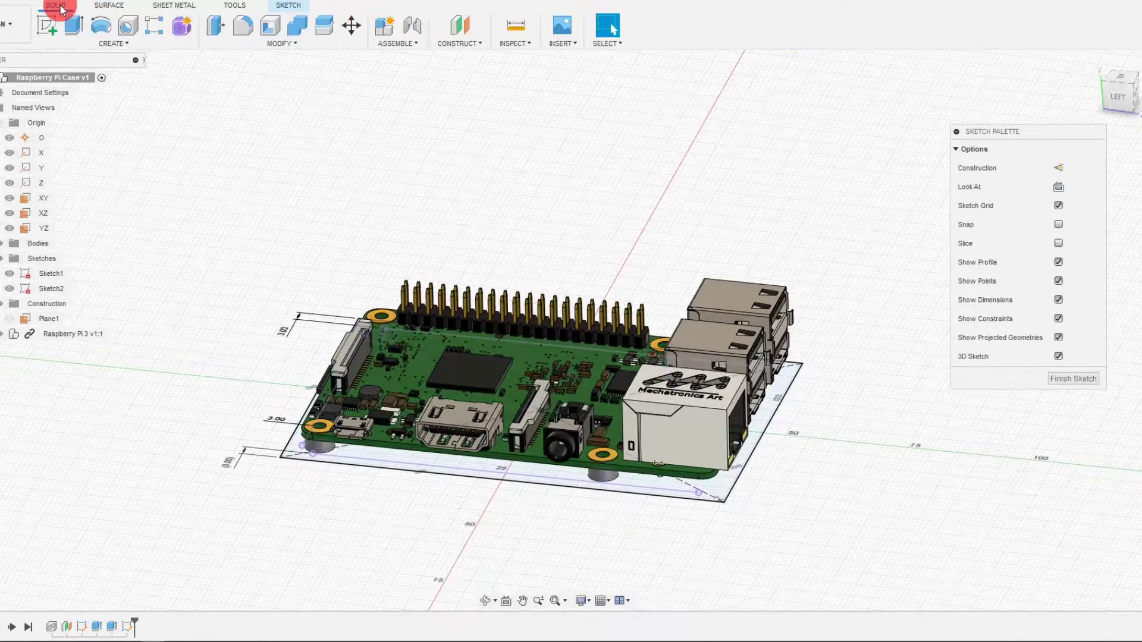
{"action": "key", "text": "e"}
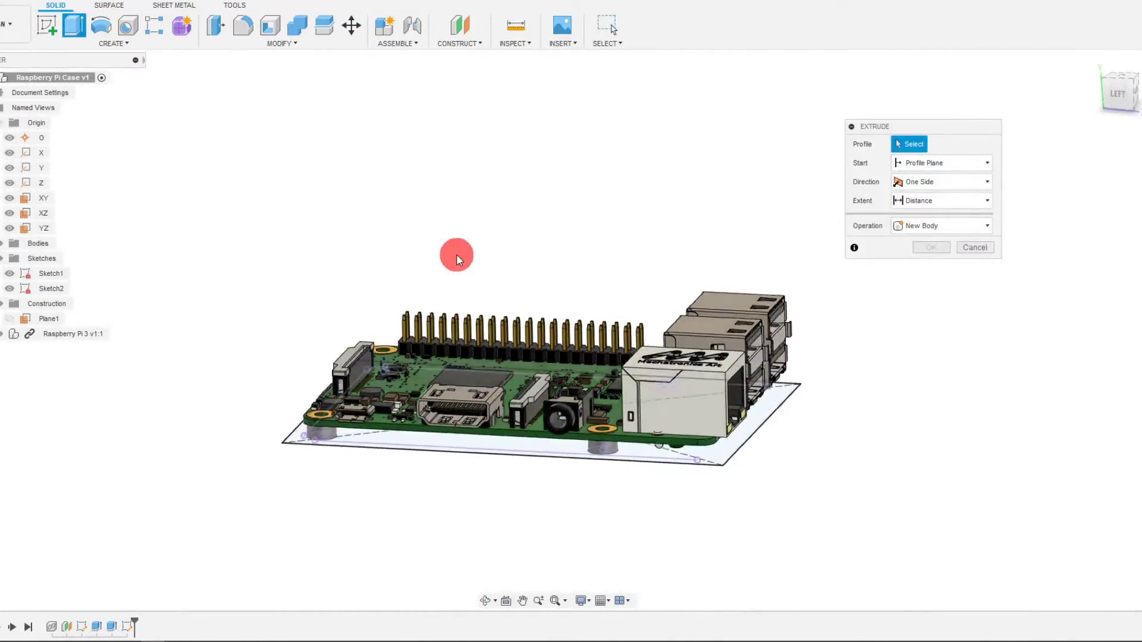
{"action": "middle_click_drag", "start_coordinate": [456, 254], "coordinate": [554, 405], "text": "shift"}
{"action": "left_click", "coordinate": [419, 455]}
{"action": "middle_click_drag", "start_coordinate": [419, 456], "coordinate": [534, 447], "text": "shift"}
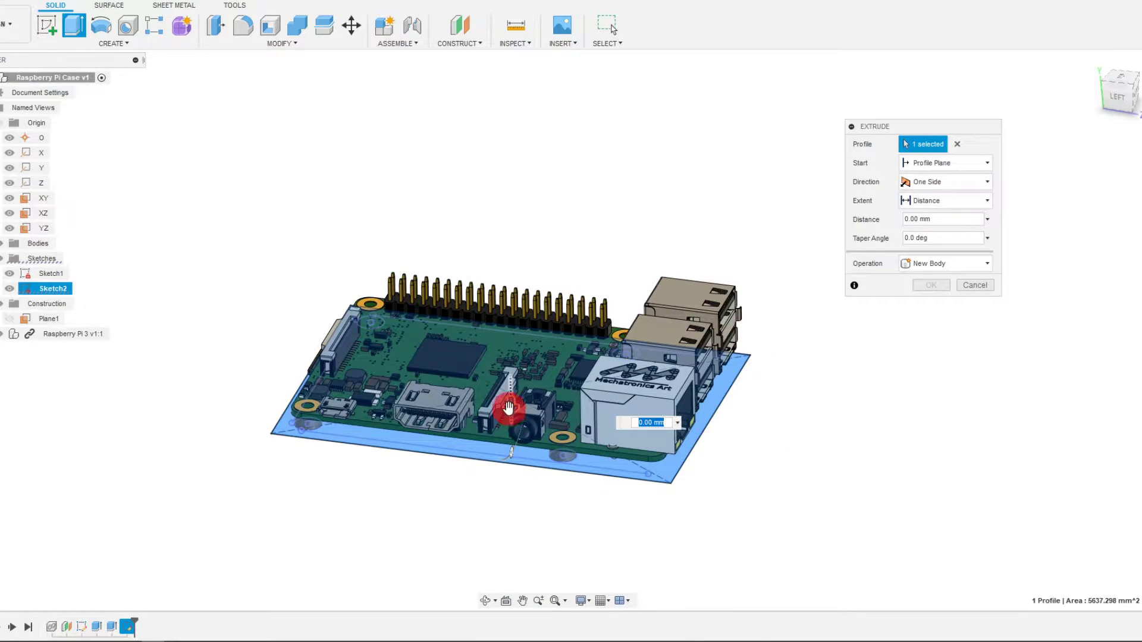
{"action": "left_click_drag", "start_coordinate": [510, 406], "coordinate": [514, 419]}
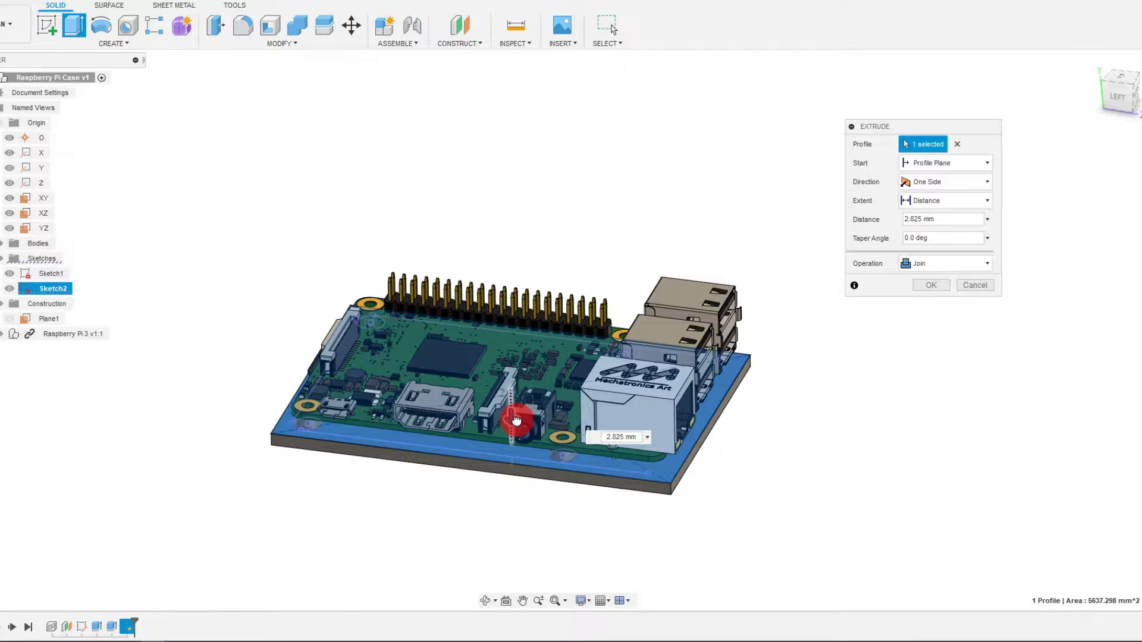
{"action": "left_click", "coordinate": [1112, 98]}
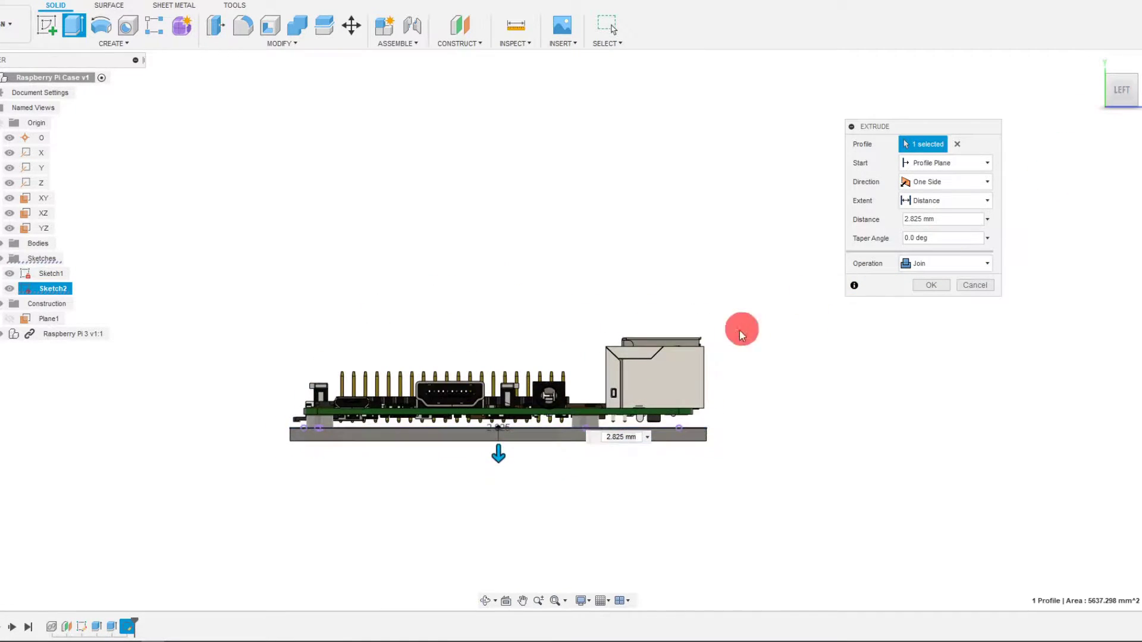
{"action": "scroll", "coordinate": [664, 395], "scroll_direction": "up", "scroll_amount": 3}
{"action": "left_click_drag", "start_coordinate": [413, 477], "coordinate": [419, 474]}
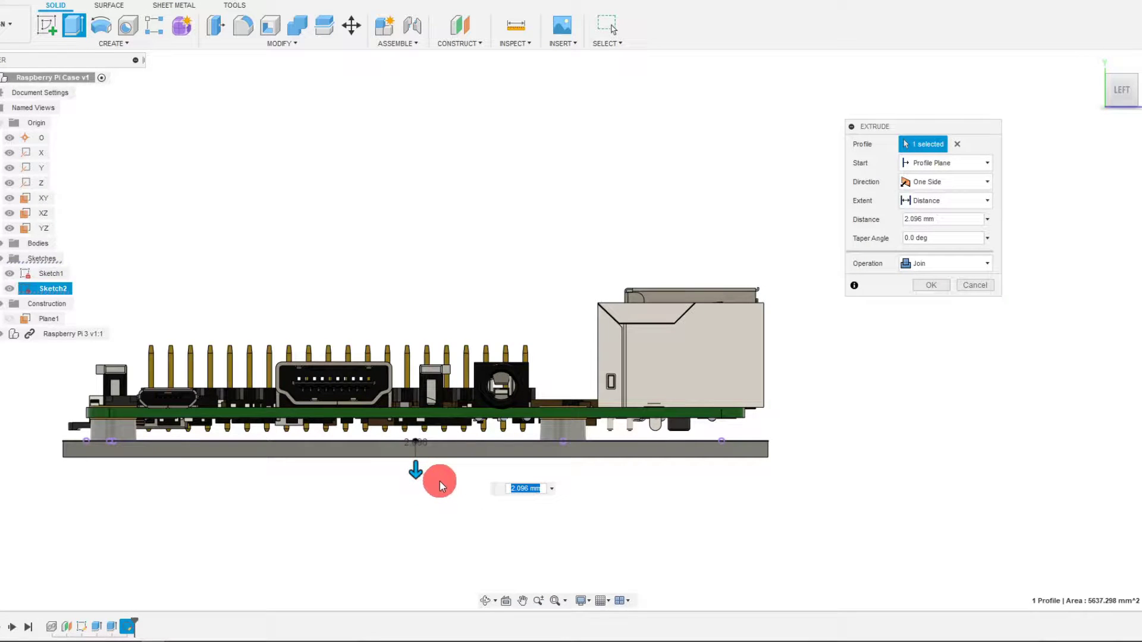
{"action": "type", "text": "2"}
{"action": "key", "text": "Return"}
Step: Check the base plate from the side and start a new sketch on its upper face
{"action": "scroll", "coordinate": [595, 356], "scroll_direction": "up", "scroll_amount": 1}
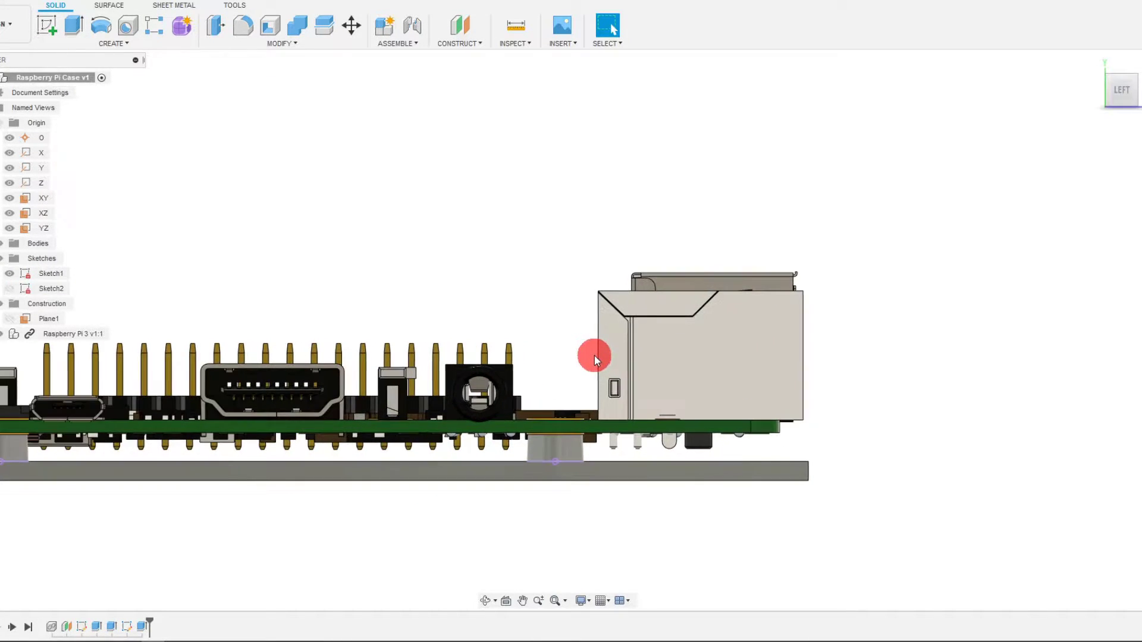
{"action": "middle_click_drag", "start_coordinate": [595, 356], "coordinate": [773, 331], "text": "shift"}
{"action": "left_click", "coordinate": [1121, 102]}
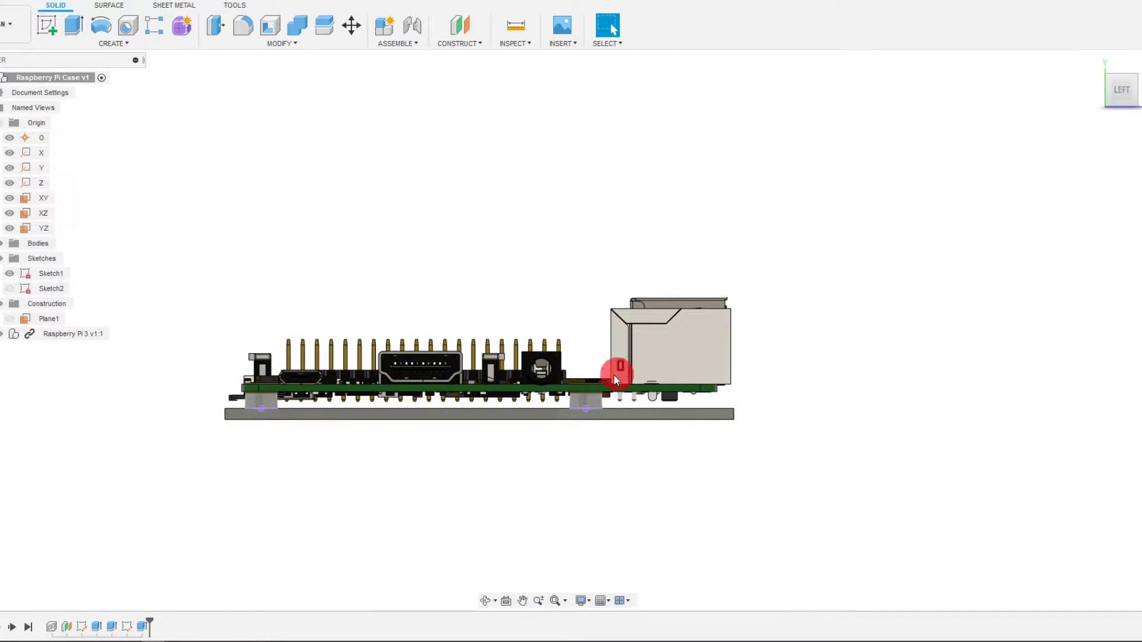
{"action": "scroll", "coordinate": [749, 357], "scroll_direction": "up", "scroll_amount": 3}
{"action": "scroll", "coordinate": [764, 355], "scroll_direction": "down", "scroll_amount": 2}
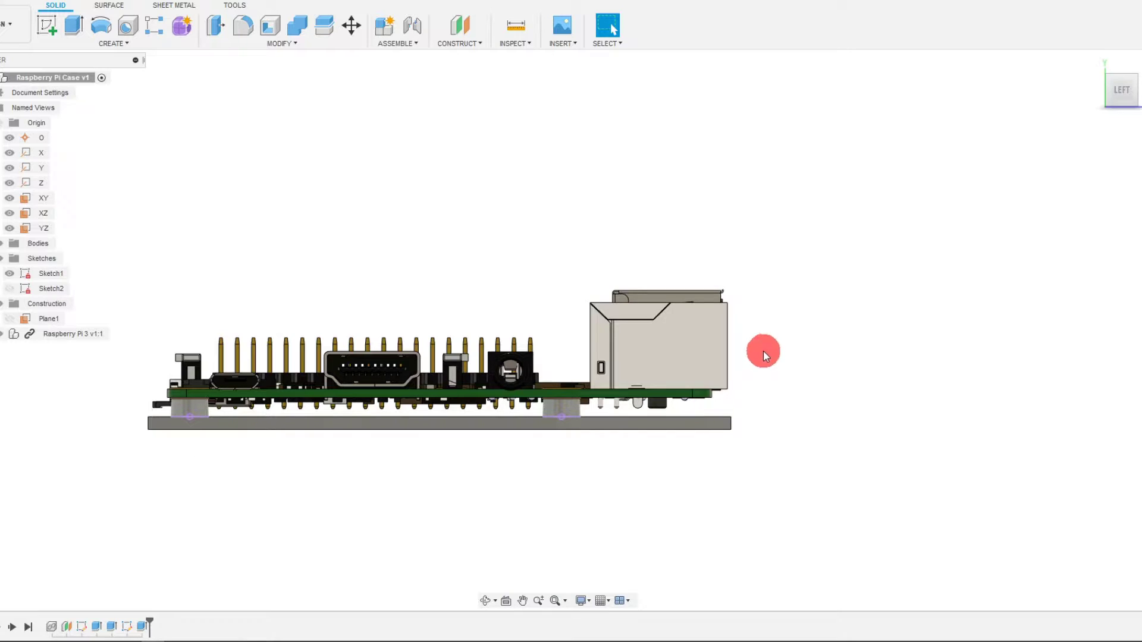
{"action": "middle_click_drag", "start_coordinate": [762, 351], "coordinate": [765, 426], "text": "shift"}
{"action": "left_click", "coordinate": [711, 520]}
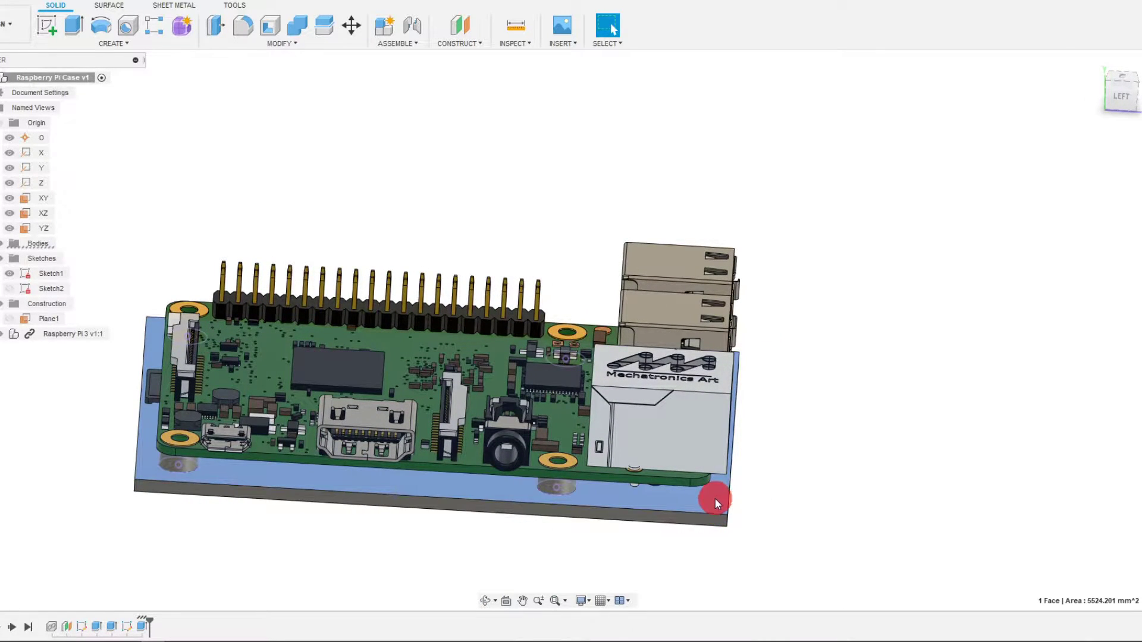
{"action": "middle_click_drag", "start_coordinate": [715, 498], "coordinate": [715, 504], "text": "shift"}
{"action": "left_click", "coordinate": [43, 36]}
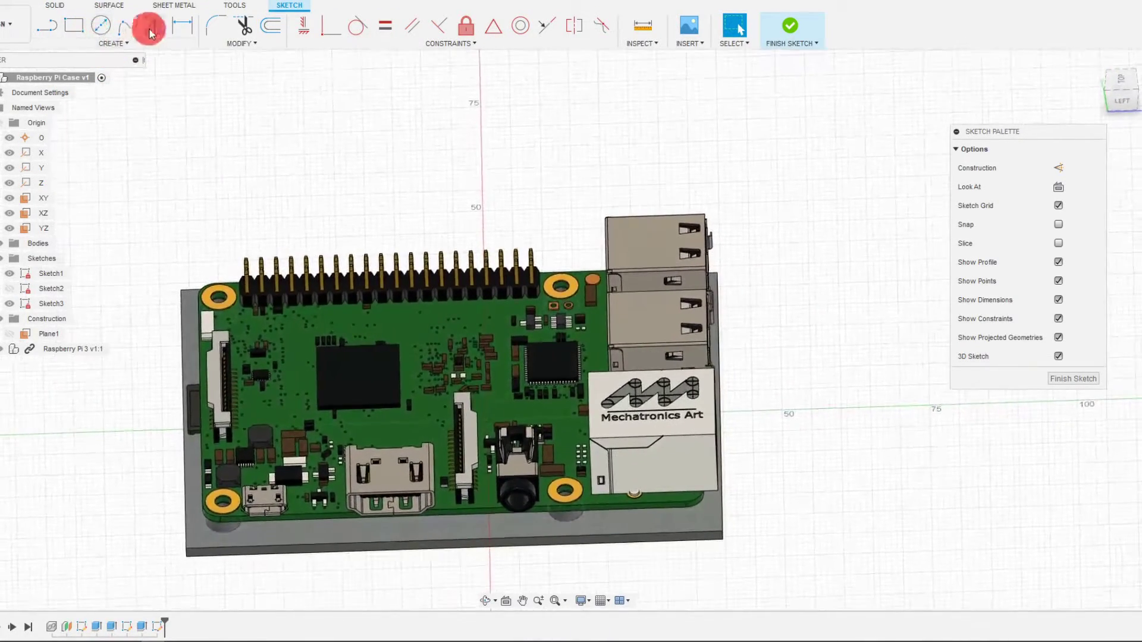
Step: Offset the base plate's outer edges inward by 2 mm in the sketch
{"action": "left_click", "coordinate": [275, 26]}
{"action": "left_click", "coordinate": [223, 546]}
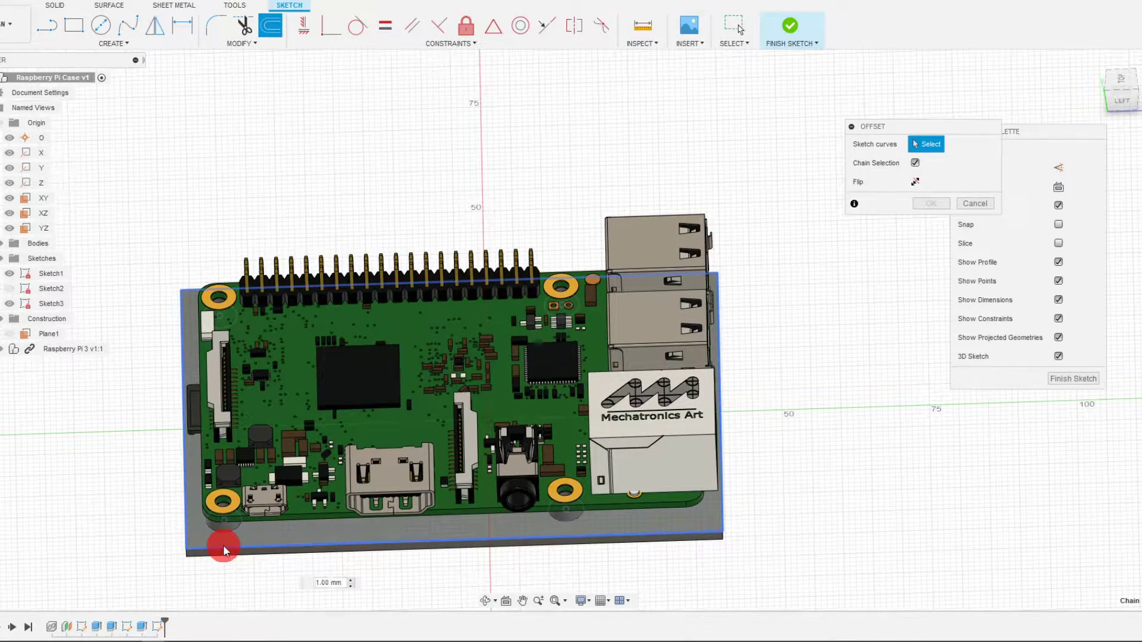
{"action": "scroll", "coordinate": [194, 562], "scroll_direction": "up", "scroll_amount": 10}
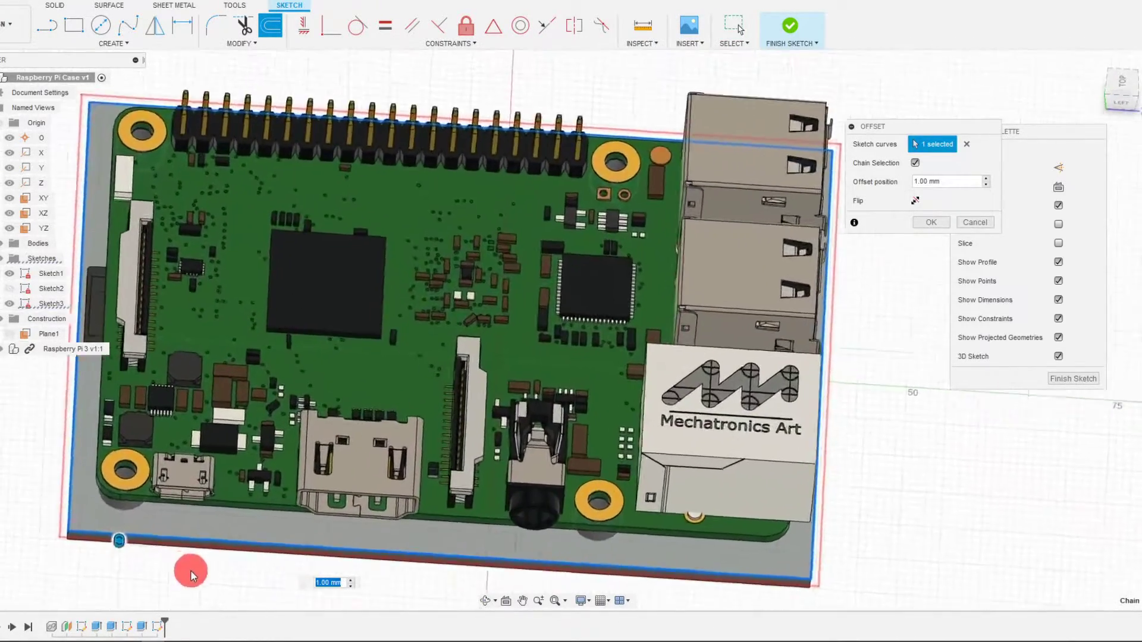
{"action": "scroll", "coordinate": [219, 532], "scroll_direction": "down", "scroll_amount": 5}
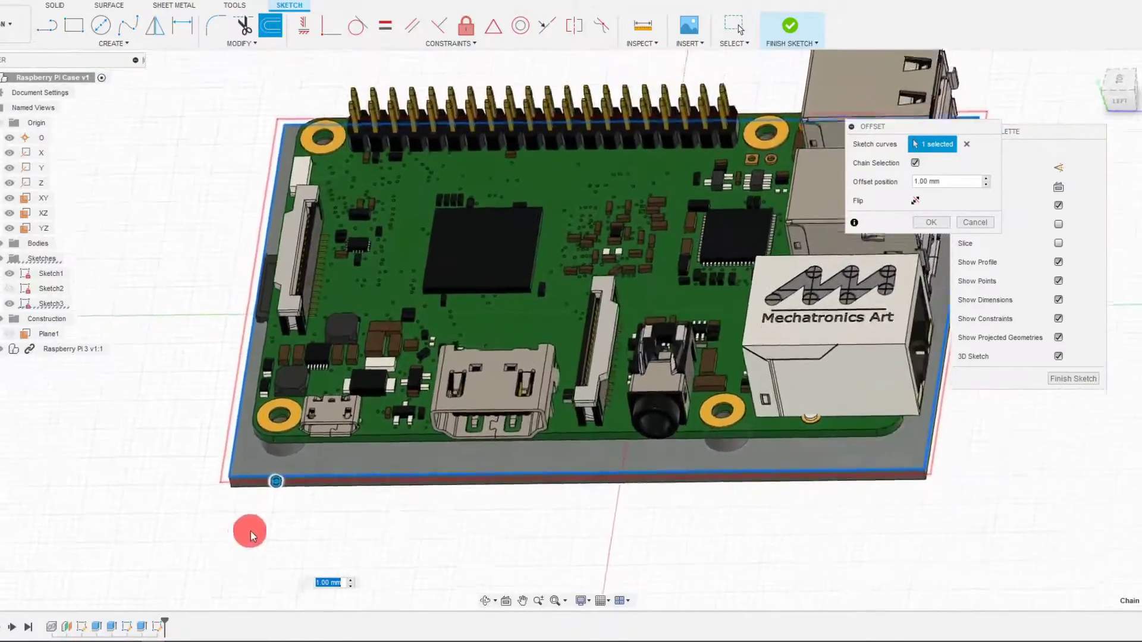
{"action": "scroll", "coordinate": [235, 494], "scroll_direction": "up", "scroll_amount": 6}
{"action": "scroll", "coordinate": [236, 498], "scroll_direction": "up", "scroll_amount": 2}
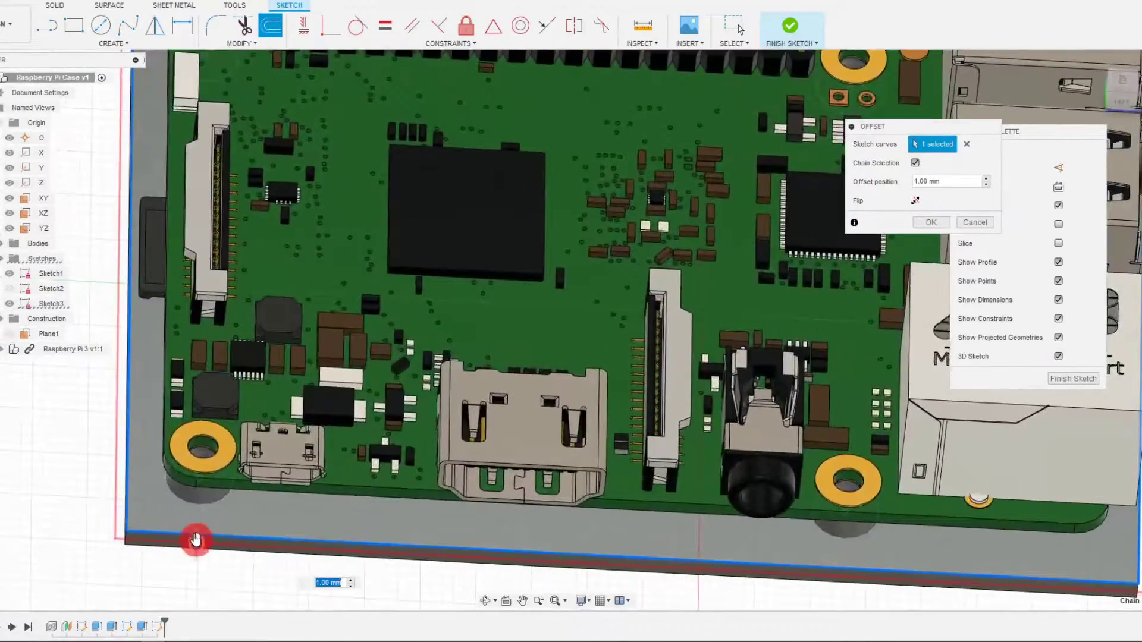
{"action": "left_click_drag", "start_coordinate": [197, 541], "coordinate": [202, 522]}
{"action": "scroll", "coordinate": [209, 545], "scroll_direction": "down", "scroll_amount": 2}
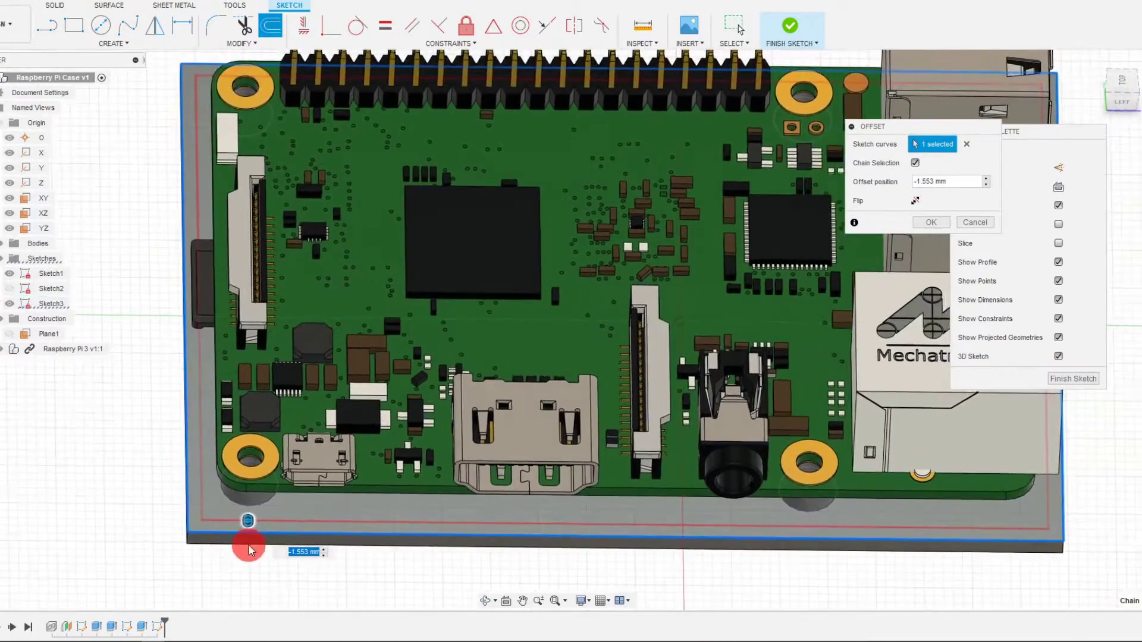
{"action": "type", "text": "-2"}
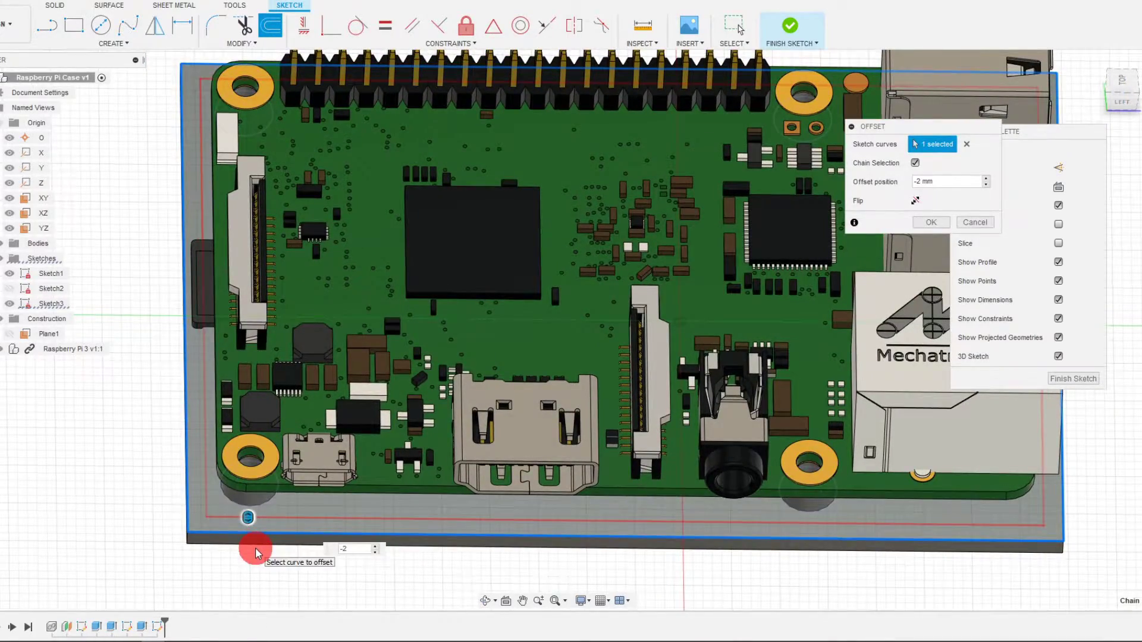
{"action": "middle_click_drag", "start_coordinate": [256, 547], "coordinate": [256, 545], "text": "shift"}
{"action": "scroll", "coordinate": [258, 546], "scroll_direction": "down", "scroll_amount": 2}
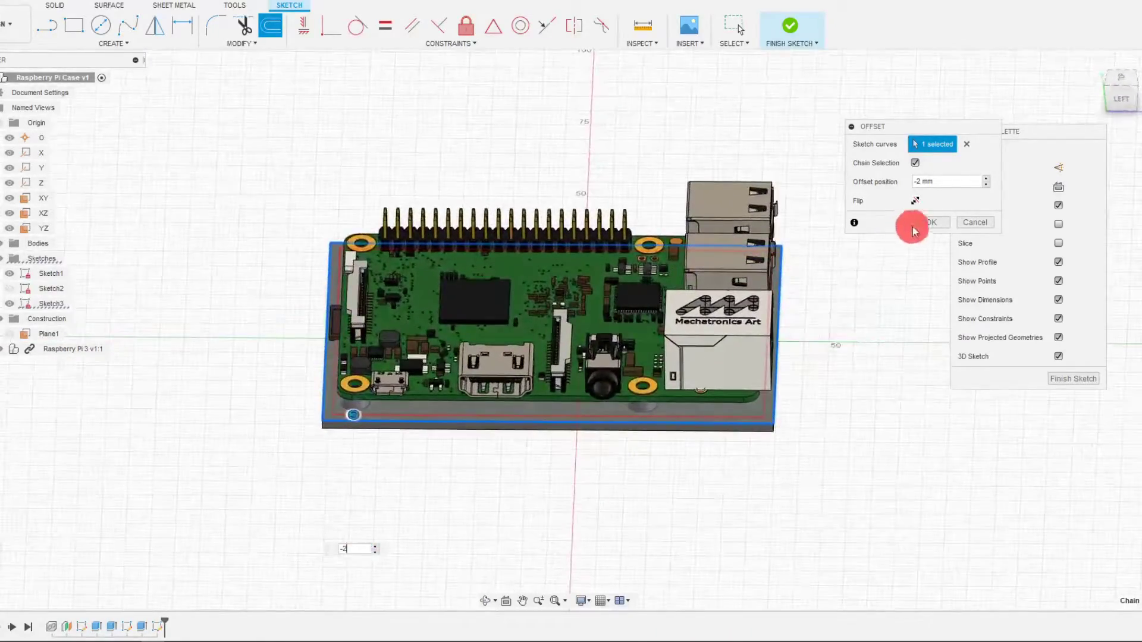
{"action": "left_click", "coordinate": [931, 222]}
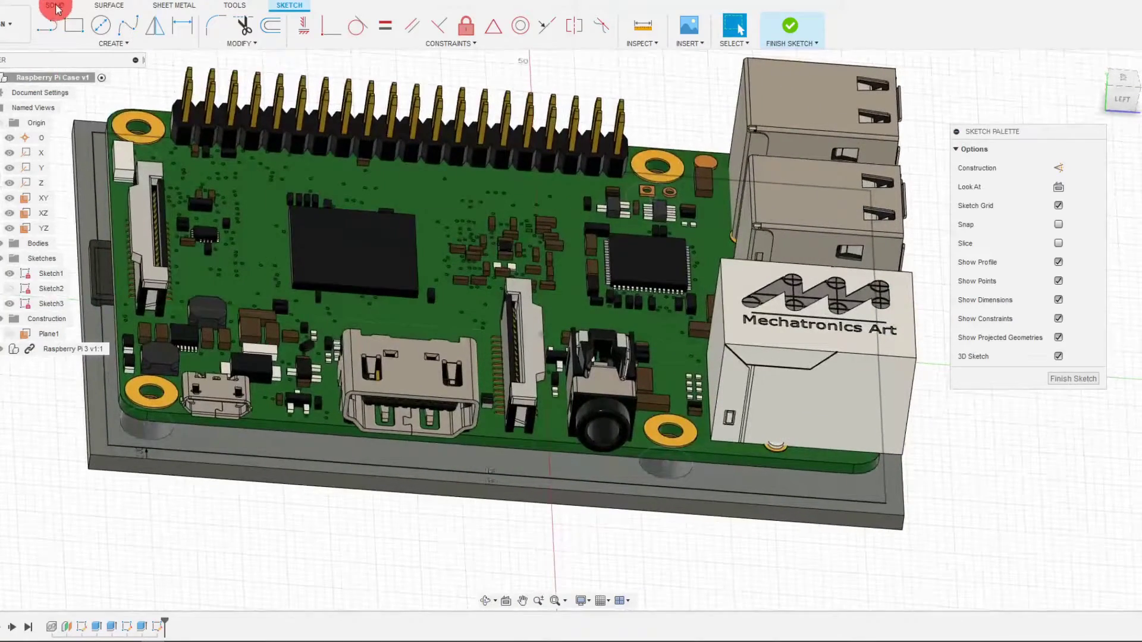
Step: Extrude the 2 mm border profile upward past the board's connectors, joined to the base plate, as the case walls
{"action": "left_click", "coordinate": [54, 6]}
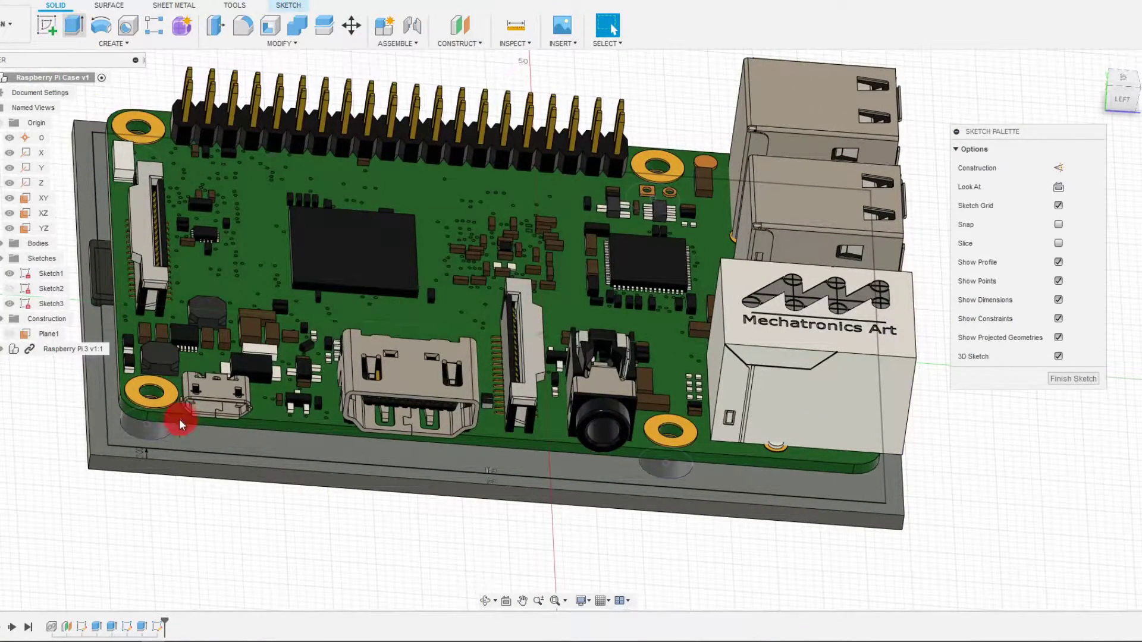
{"action": "key", "text": "e"}
{"action": "left_click", "coordinate": [106, 451]}
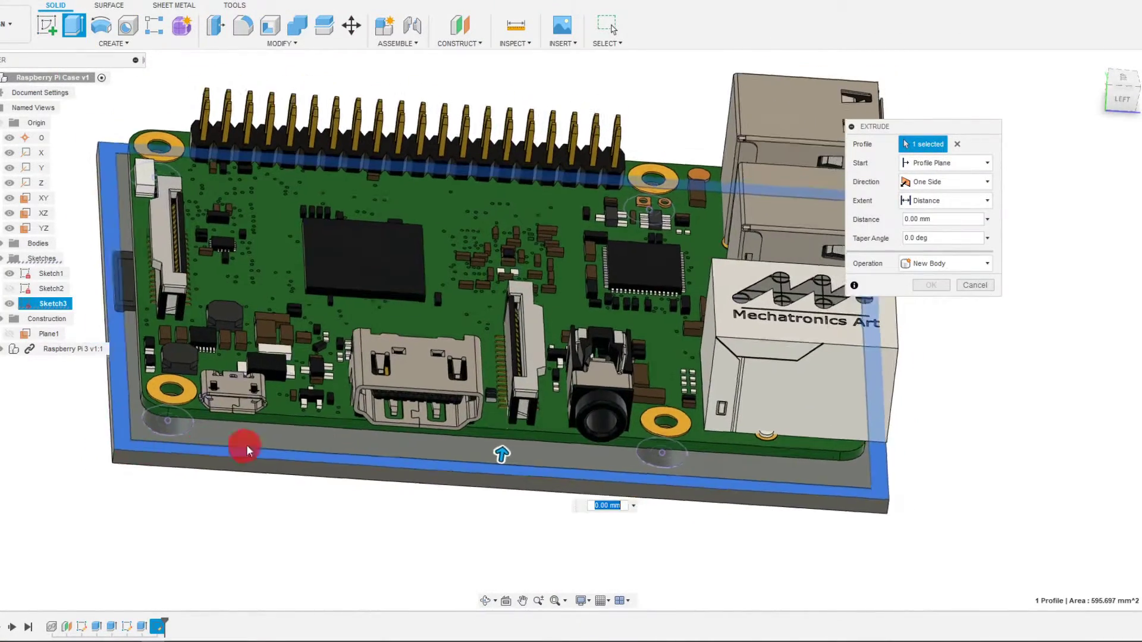
{"action": "left_click_drag", "start_coordinate": [518, 397], "coordinate": [498, 259]}
{"action": "middle_click_drag", "start_coordinate": [497, 259], "coordinate": [1131, 138], "text": "shift"}
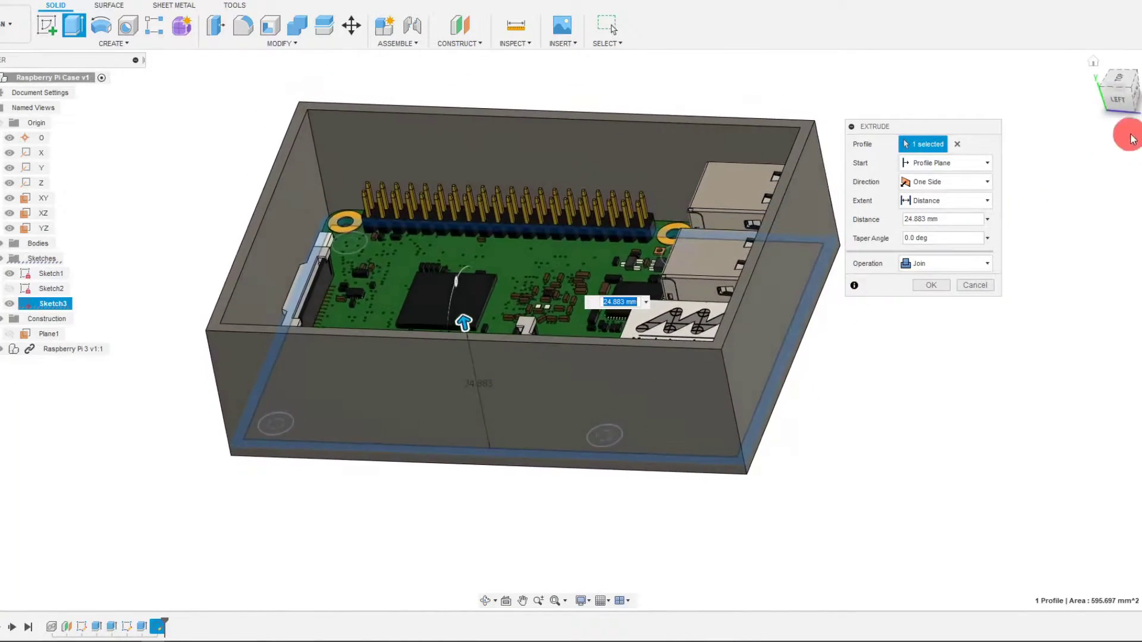
{"action": "left_click", "coordinate": [1125, 102]}
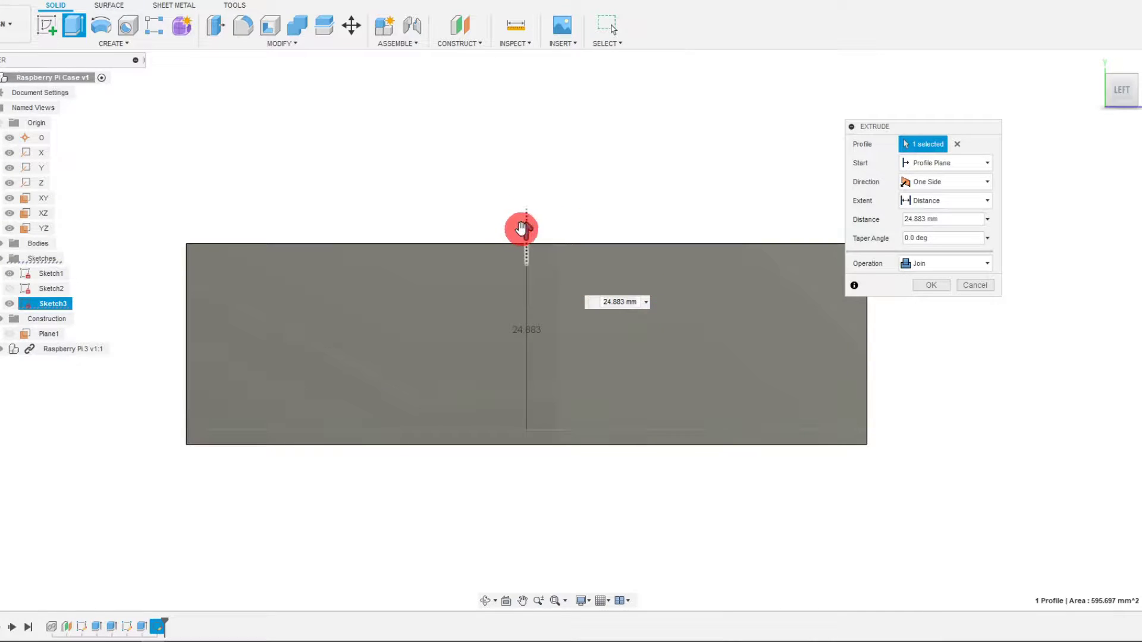
{"action": "left_click_drag", "start_coordinate": [521, 228], "coordinate": [538, 255]}
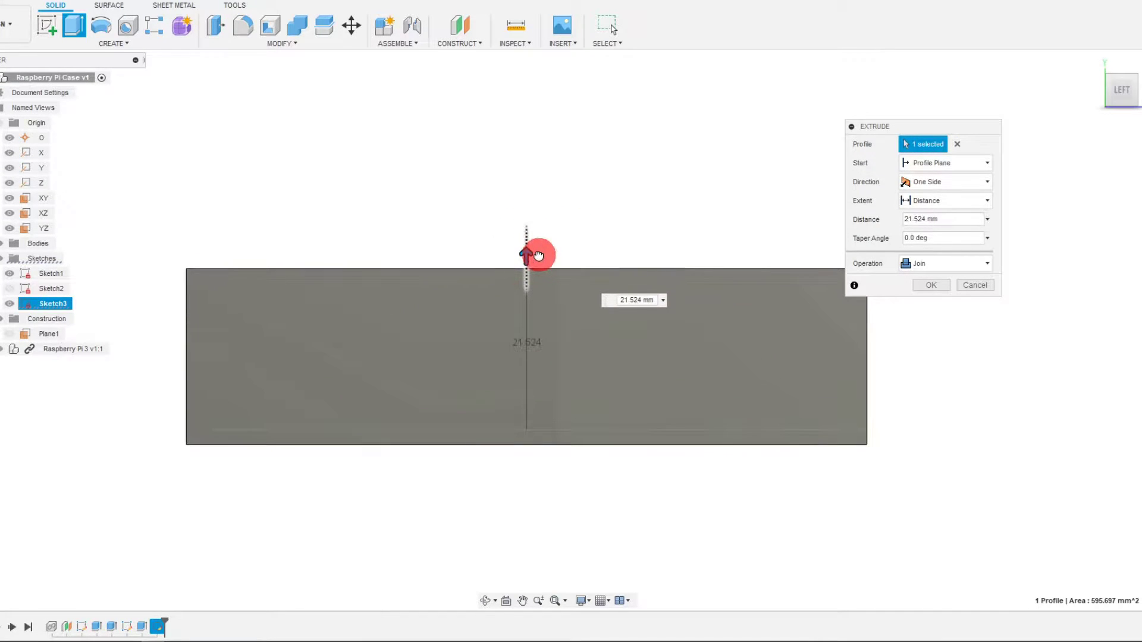
{"action": "middle_click_drag", "start_coordinate": [551, 306], "coordinate": [544, 360], "text": "shift"}
{"action": "left_click", "coordinate": [914, 285]}
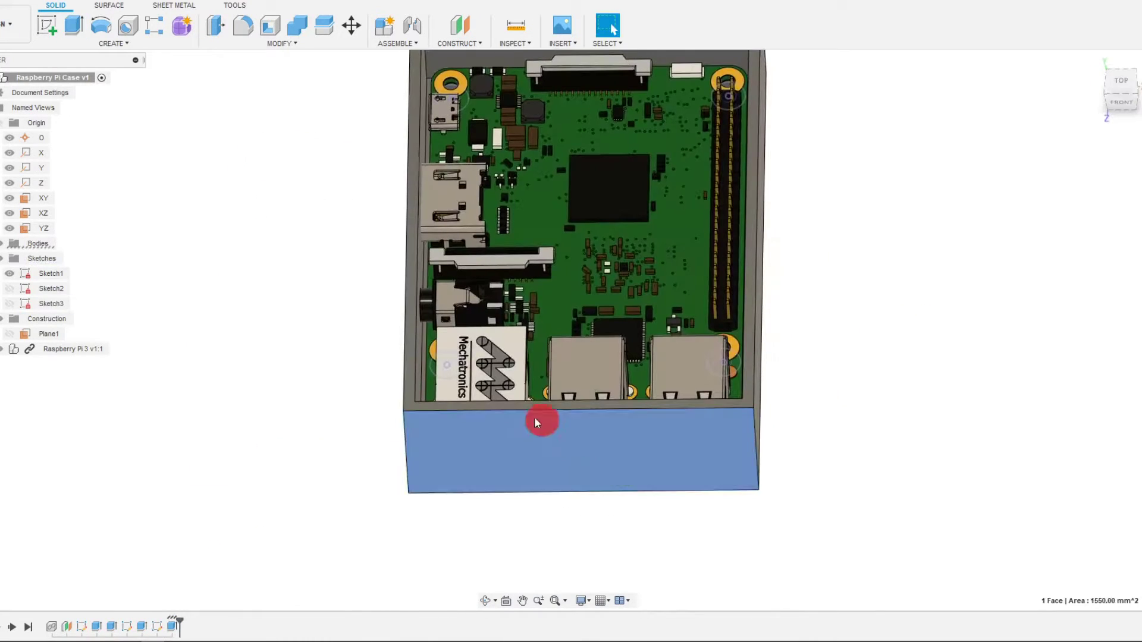
Step: Start a sketch on the XY plane, view it from the front and set the visual style to Shaded with Hidden Edges
{"action": "left_click", "coordinate": [34, 213]}
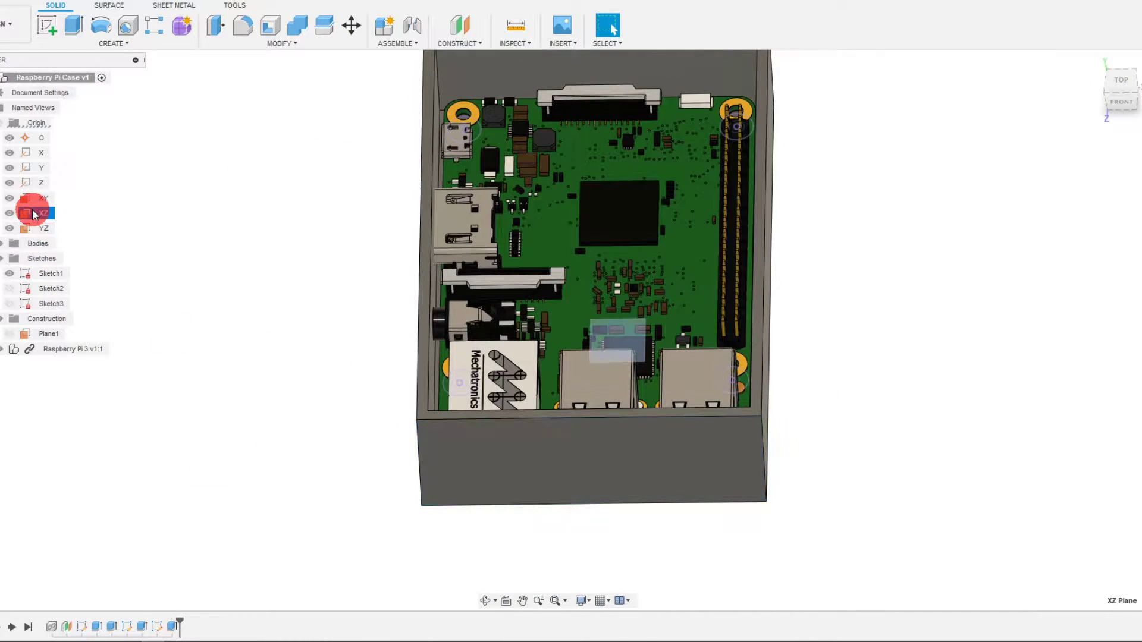
{"action": "left_click", "coordinate": [32, 199]}
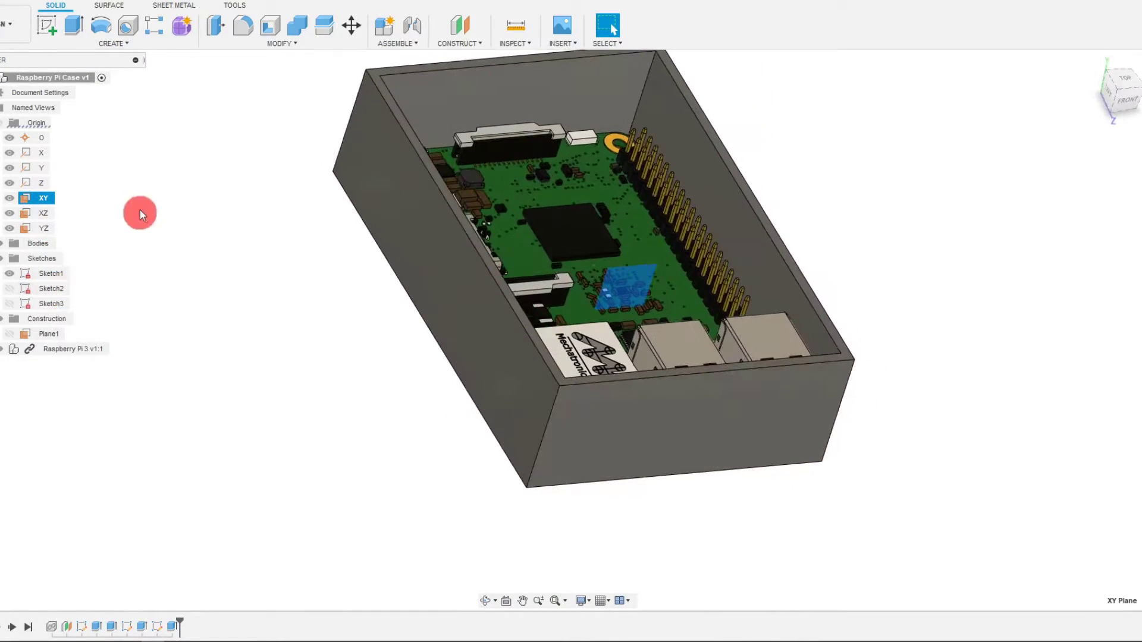
{"action": "left_click", "coordinate": [48, 28]}
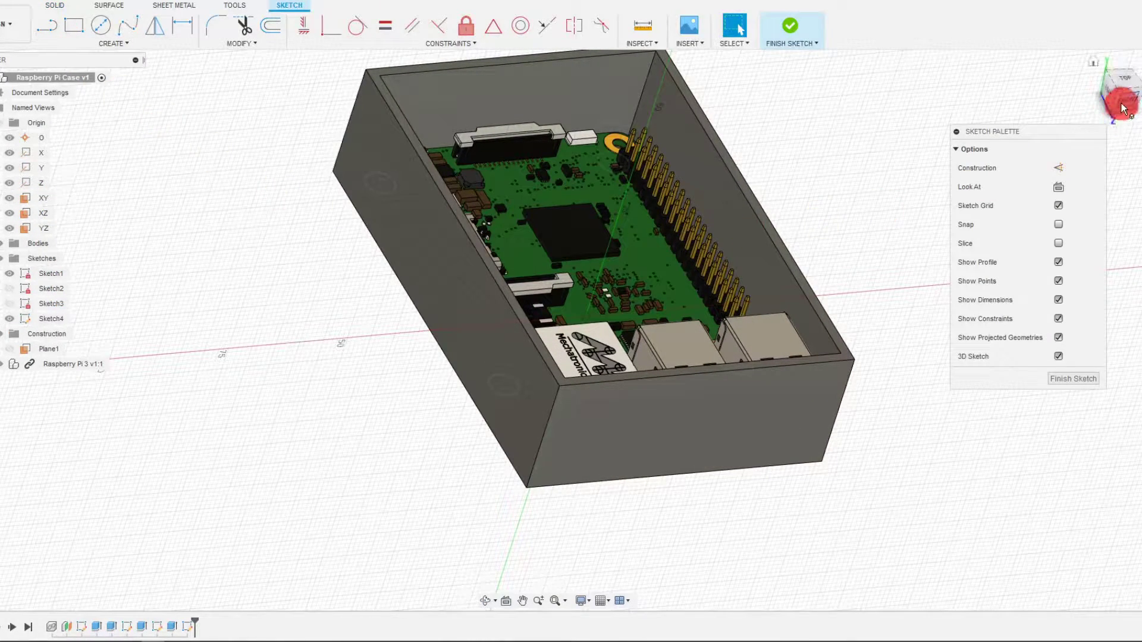
{"action": "left_click", "coordinate": [1123, 109]}
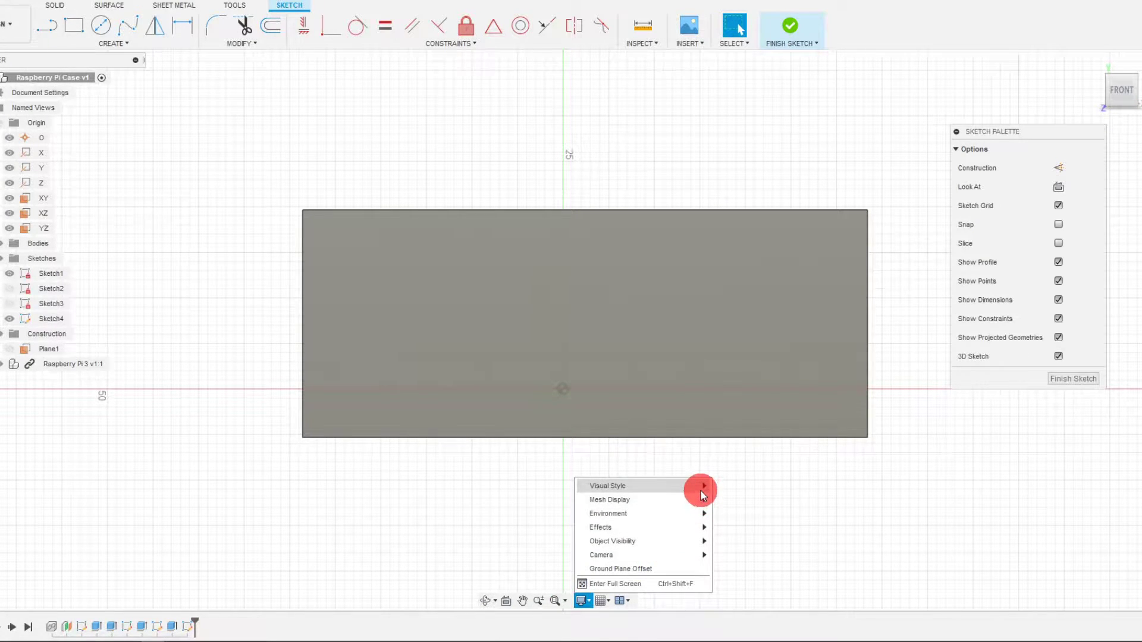
{"action": "mouse_move", "coordinate": [700, 488]}
{"action": "left_click", "coordinate": [730, 500]}
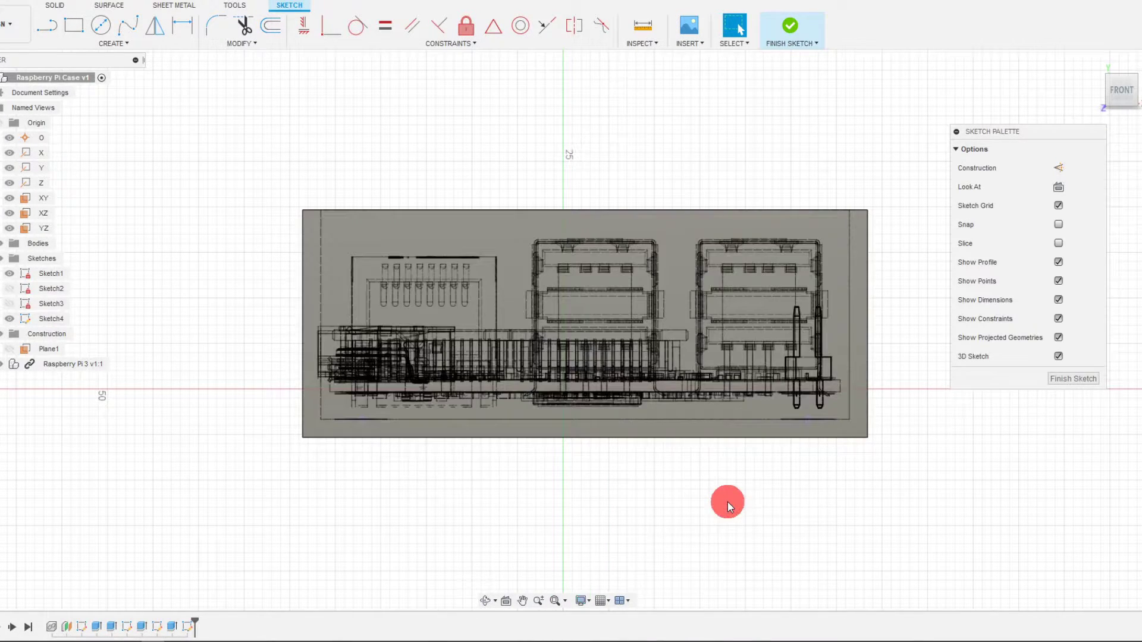
Step: Sketch a rectangle around each of the two USB ports, leaving a small clearance
{"action": "scroll", "coordinate": [612, 265], "scroll_direction": "up", "scroll_amount": 2}
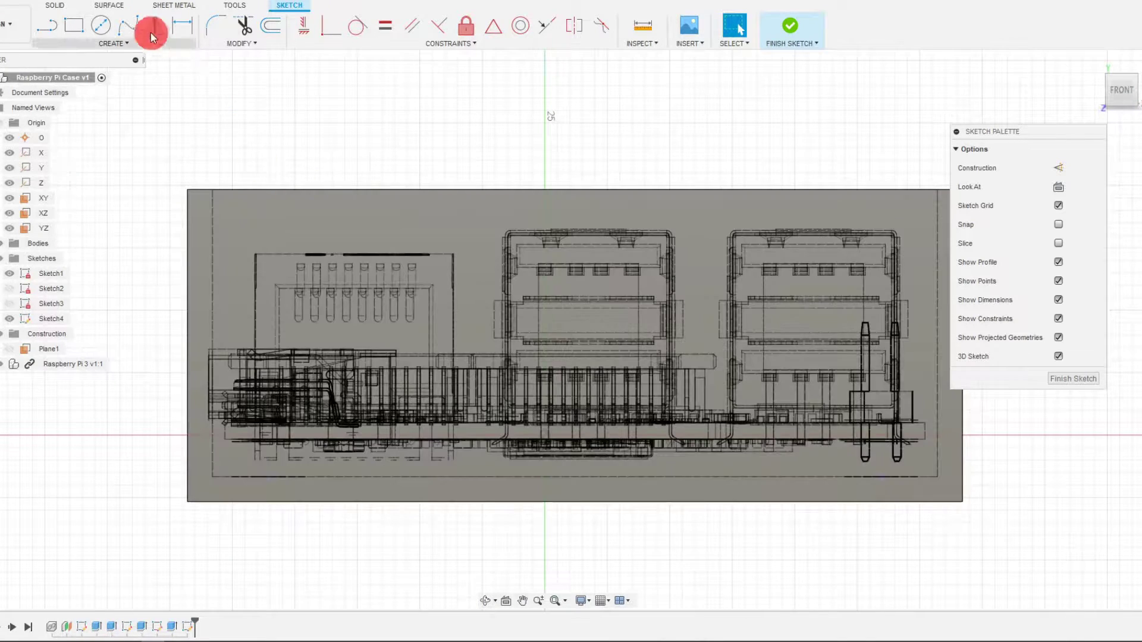
{"action": "left_click", "coordinate": [74, 25]}
{"action": "left_click", "coordinate": [501, 225]}
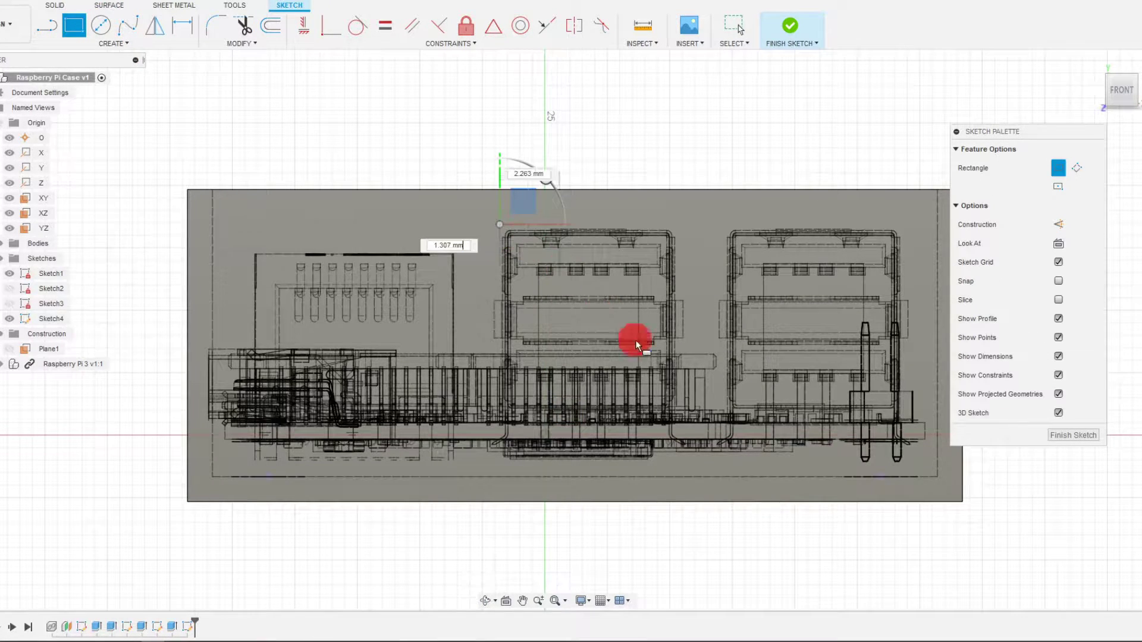
{"action": "left_click", "coordinate": [684, 426]}
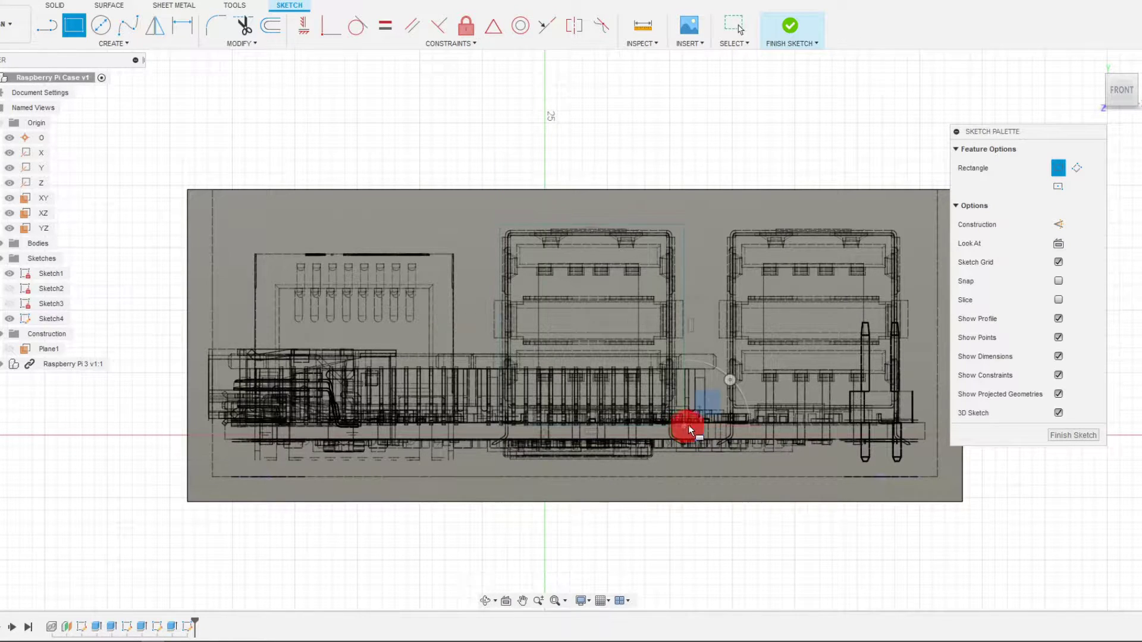
{"action": "left_click", "coordinate": [718, 224]}
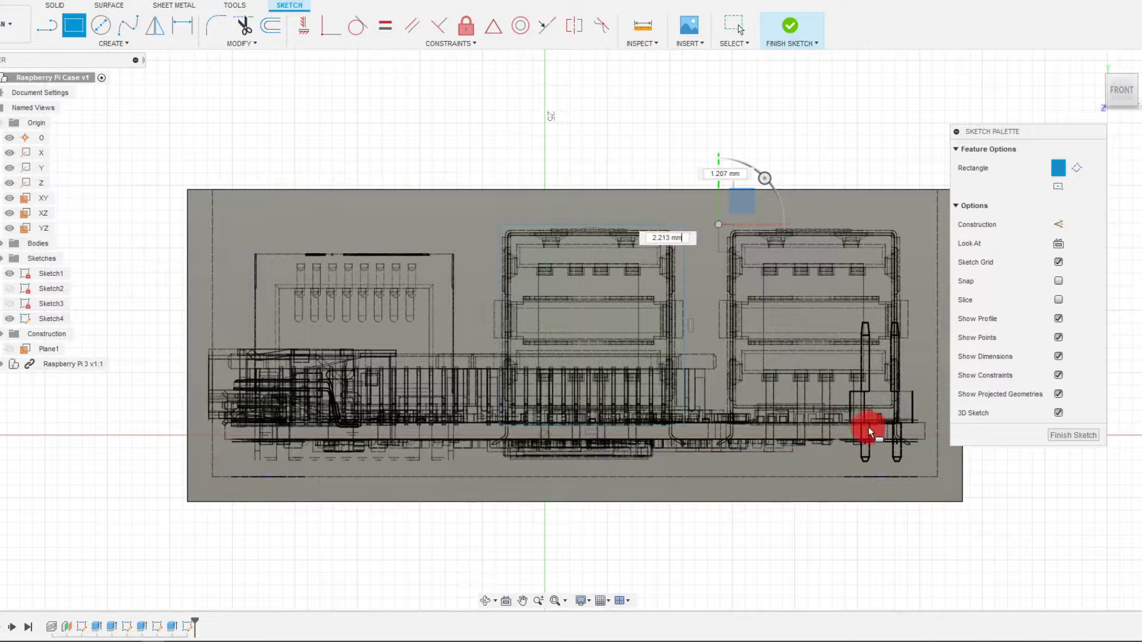
{"action": "left_click", "coordinate": [913, 429]}
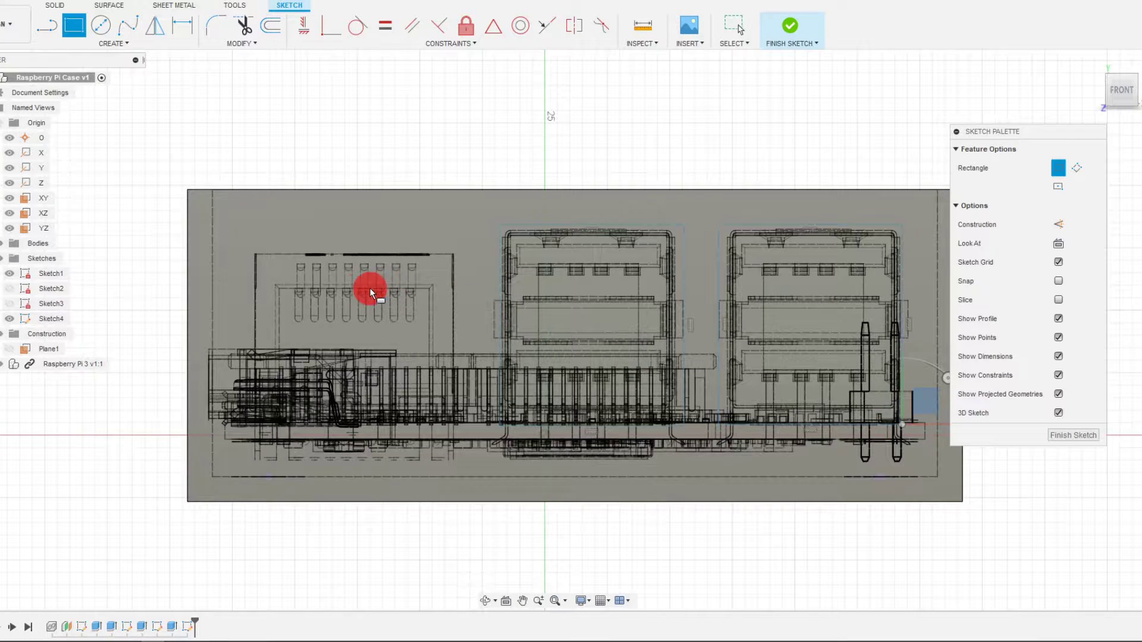
Step: Sketch a rectangle about 17 mm wide and 15 mm high around the Ethernet port
{"action": "left_click_drag", "start_coordinate": [247, 250], "coordinate": [472, 441]}
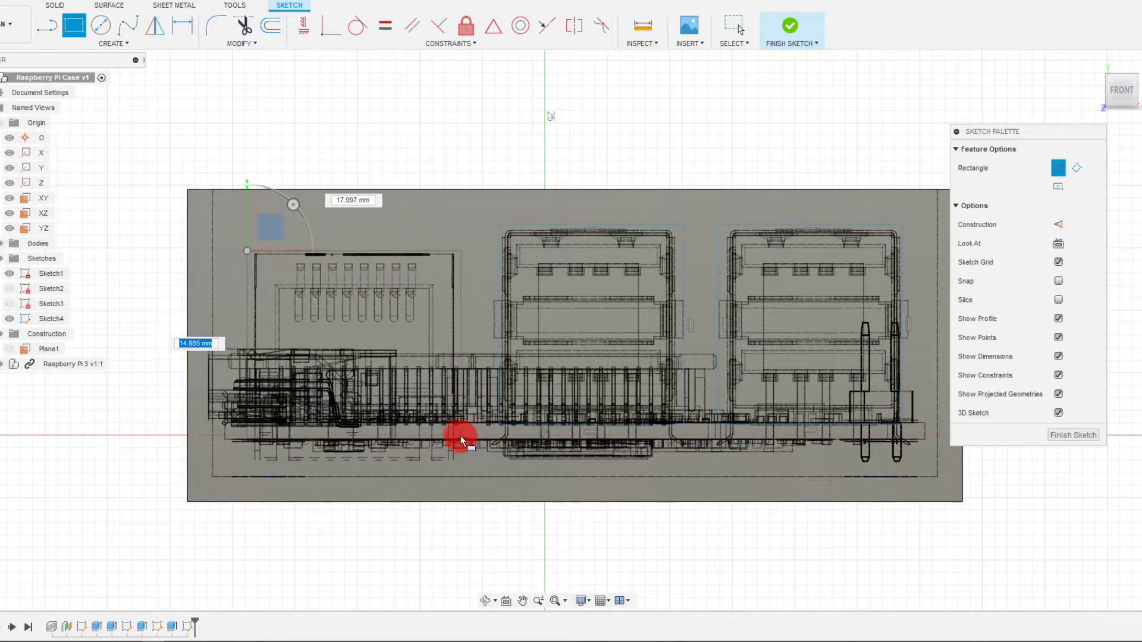
{"action": "left_click", "coordinate": [459, 433]}
{"action": "key", "text": "Escape"}
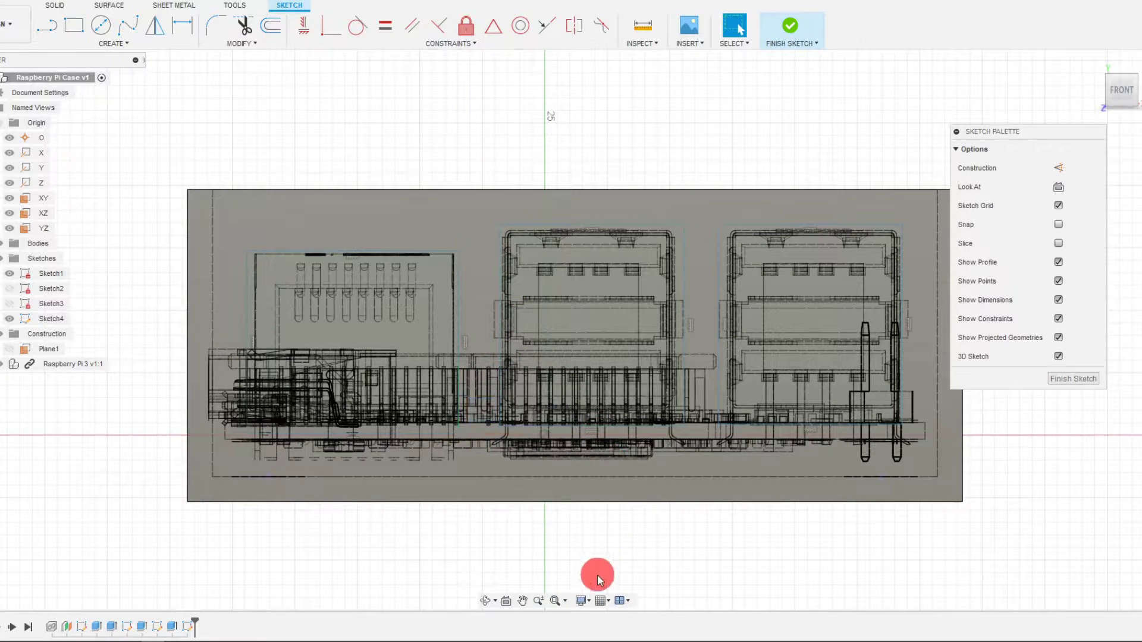
Step: Set the visual style back to Shaded
{"action": "left_click", "coordinate": [583, 602]}
{"action": "mouse_move", "coordinate": [644, 487]}
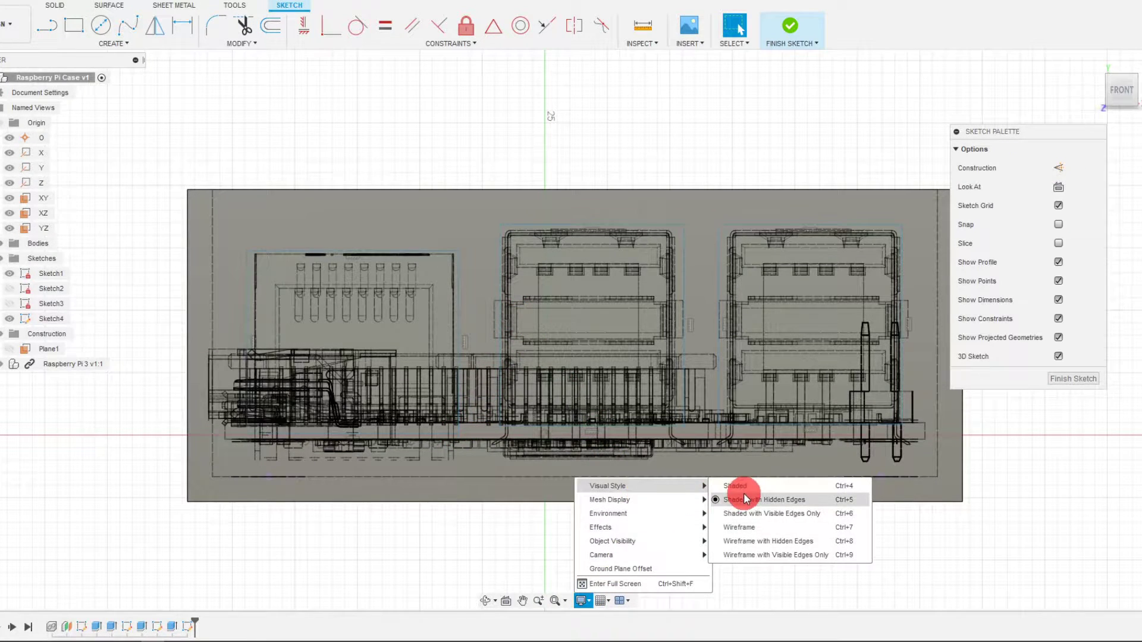
{"action": "left_click", "coordinate": [737, 487]}
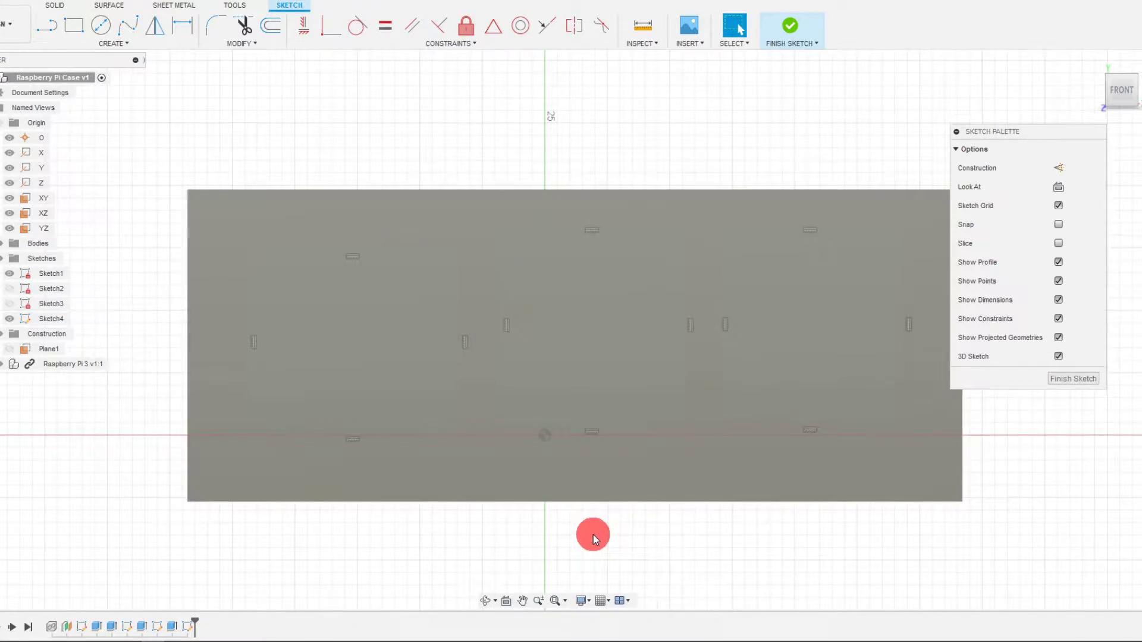
Step: Extrude the three port rectangles about 65.5 mm as a cut through the case's front wall
{"action": "mouse_move", "coordinate": [594, 534]}
{"action": "middle_mouse_down", "text": "shift"}
{"action": "mouse_move", "coordinate": [645, 339]}
{"action": "mouse_move", "coordinate": [470, 430]}
{"action": "mouse_move", "coordinate": [607, 425]}
{"action": "mouse_move", "coordinate": [377, 238]}
{"action": "mouse_move", "coordinate": [568, 291]}
{"action": "mouse_move", "coordinate": [559, 285]}
{"action": "middle_mouse_up", "text": "shift"}
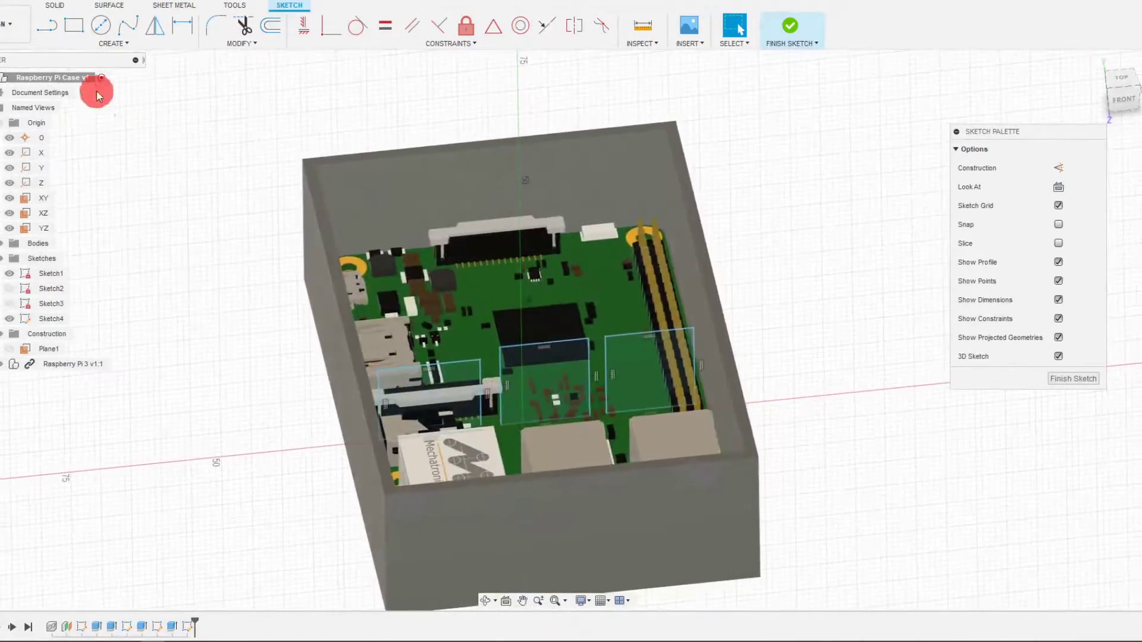
{"action": "left_click", "coordinate": [60, 8]}
{"action": "key", "text": "e"}
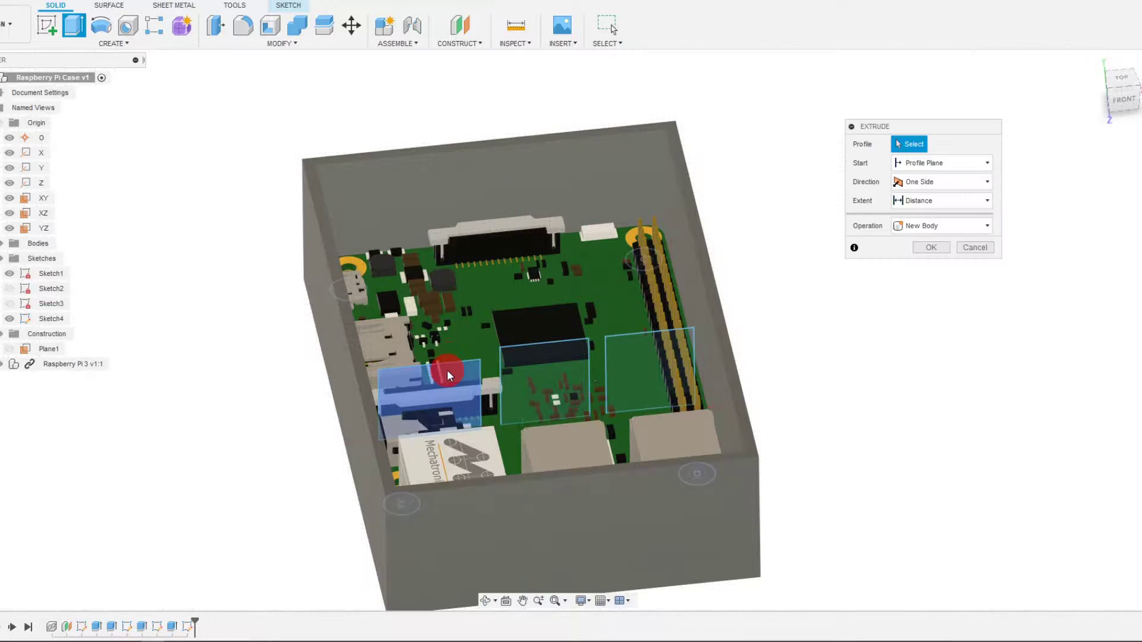
{"action": "left_click", "coordinate": [448, 369]}
{"action": "left_click", "coordinate": [524, 372]}
{"action": "left_click", "coordinate": [613, 380]}
{"action": "scroll", "coordinate": [608, 390], "scroll_direction": "down", "scroll_amount": 2}
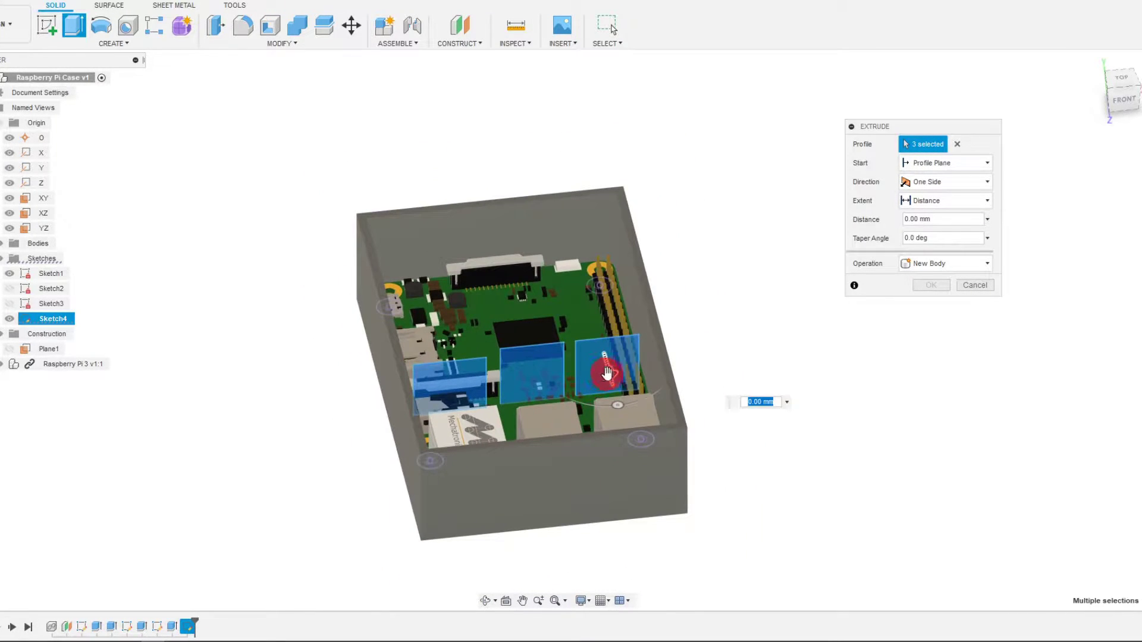
{"action": "left_click_drag", "start_coordinate": [607, 373], "coordinate": [683, 528]}
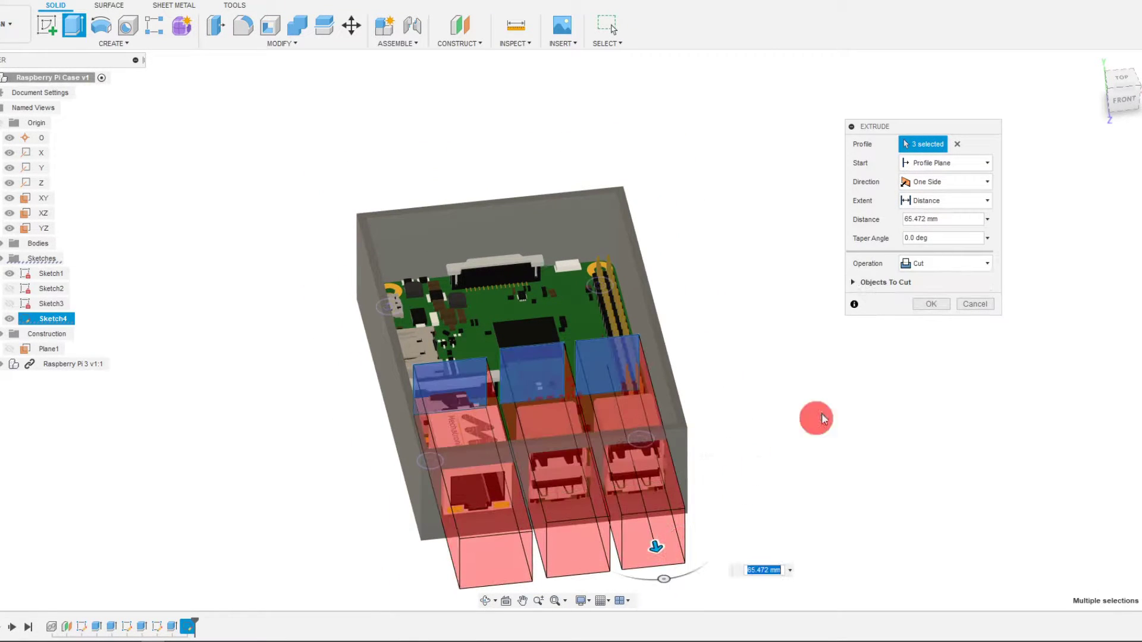
{"action": "left_click", "coordinate": [928, 307]}
Step: Start a sketch on the outer face of the long wall beside the HDMI connector and view it from the left side
{"action": "middle_click_drag", "start_coordinate": [843, 379], "coordinate": [500, 543], "text": "shift"}
{"action": "scroll", "coordinate": [853, 360], "scroll_direction": "up", "scroll_amount": 3}
{"action": "left_click", "coordinate": [543, 401]}
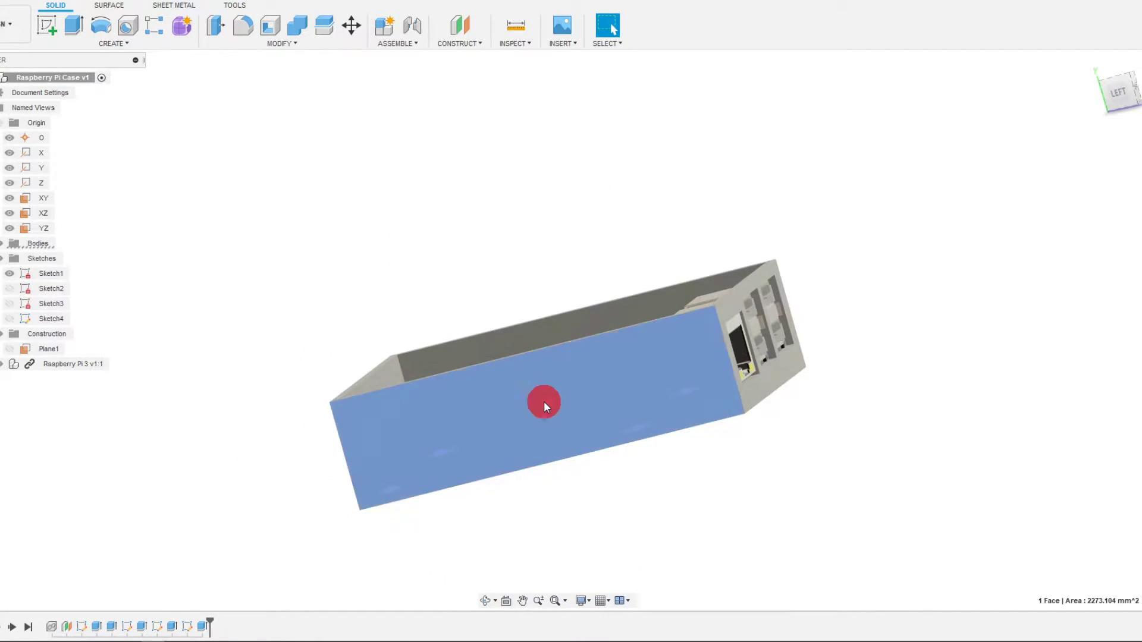
{"action": "middle_click_drag", "start_coordinate": [477, 461], "coordinate": [507, 409], "text": "shift"}
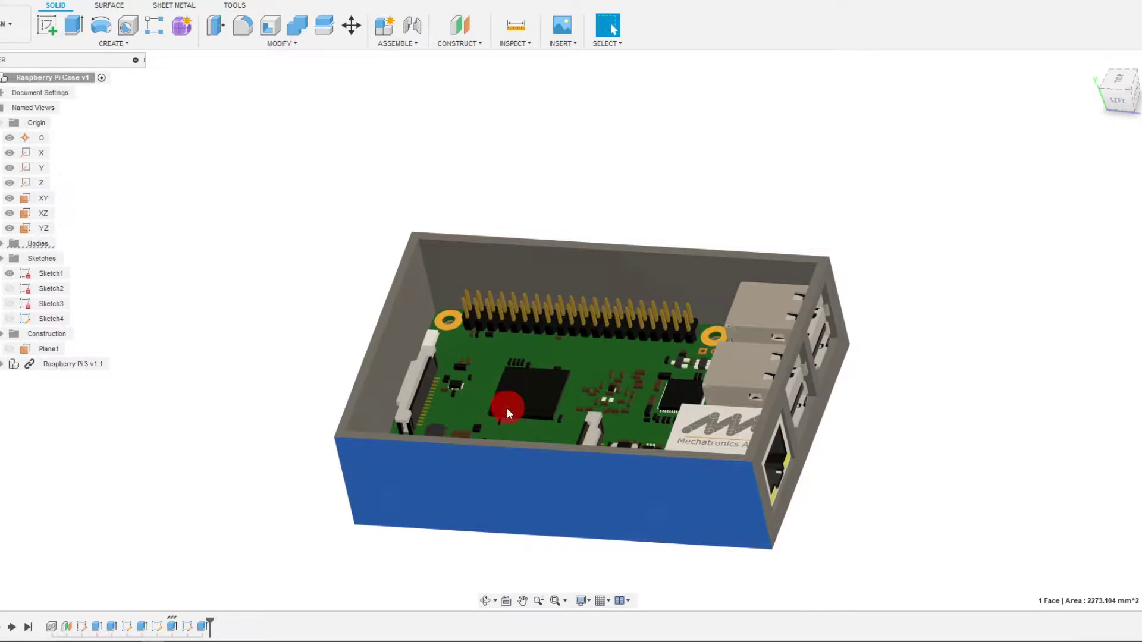
{"action": "middle_click_drag", "start_coordinate": [496, 501], "coordinate": [465, 478], "text": "shift"}
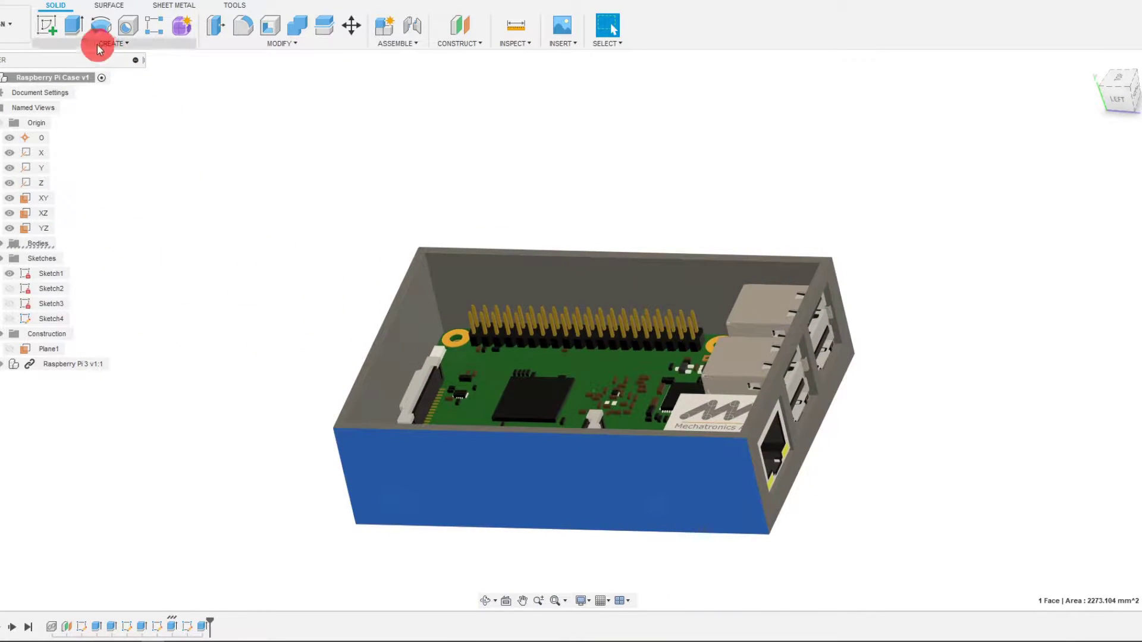
{"action": "left_click", "coordinate": [49, 24]}
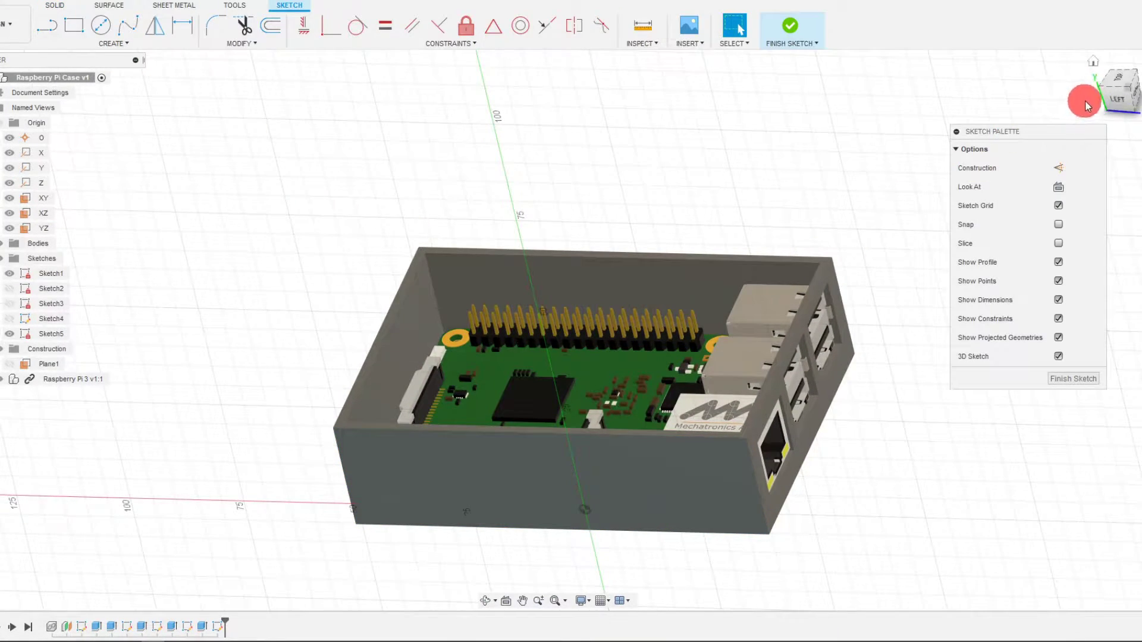
{"action": "left_click", "coordinate": [1114, 102]}
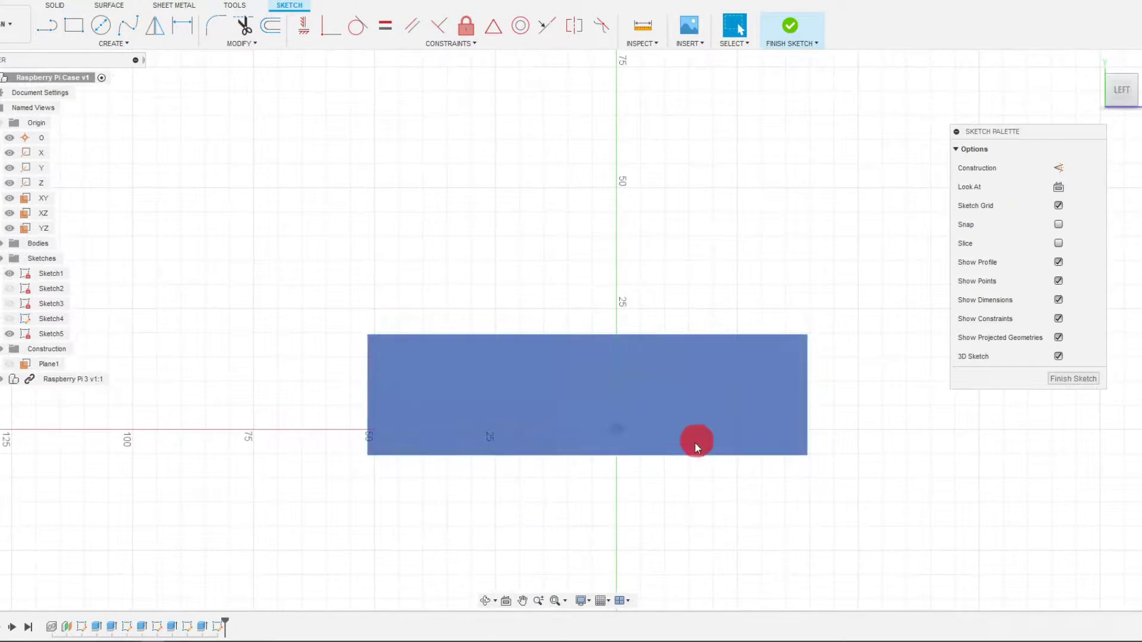
Step: Set the visual style to Shaded with Hidden Edges so the side connectors show through the wall
{"action": "left_click", "coordinate": [592, 604]}
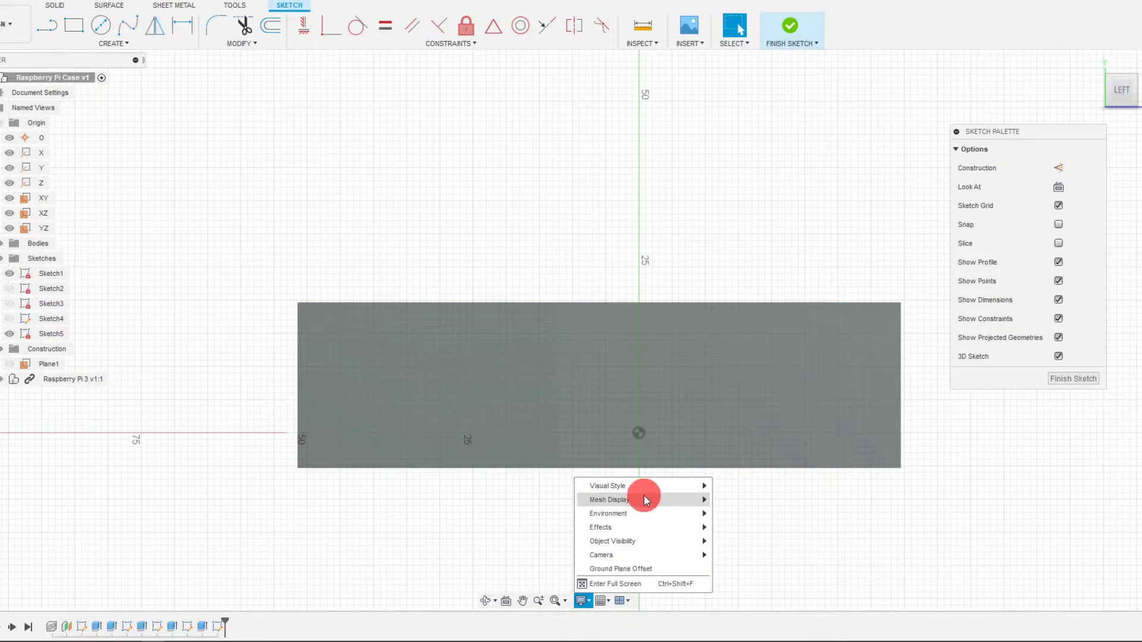
{"action": "mouse_move", "coordinate": [682, 485]}
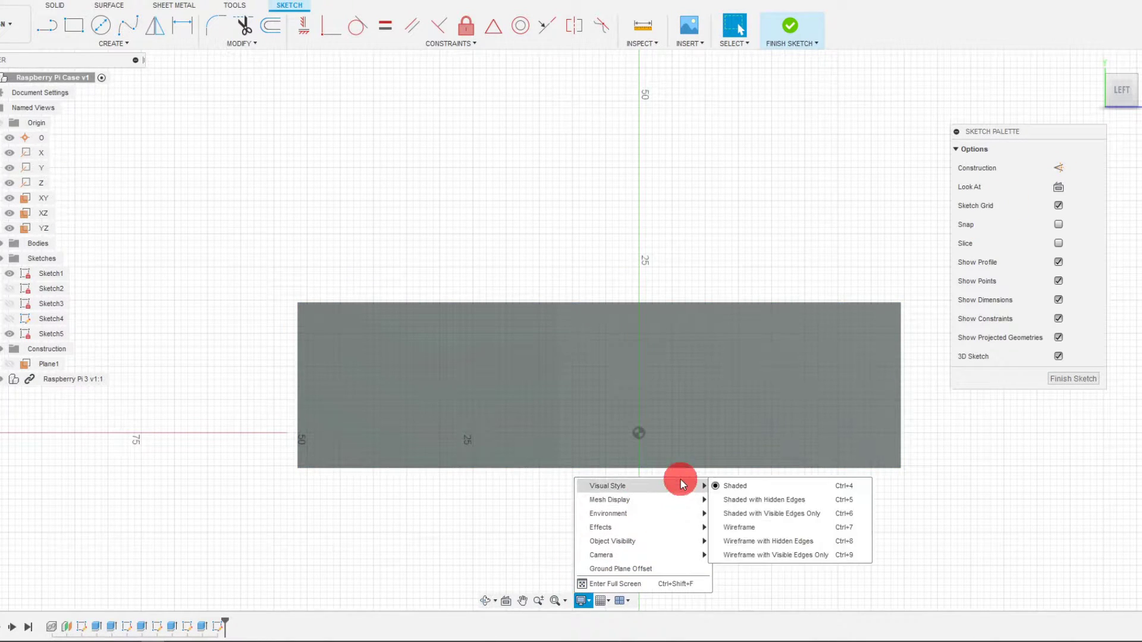
{"action": "left_click", "coordinate": [751, 501]}
{"action": "scroll", "coordinate": [403, 447], "scroll_direction": "down", "scroll_amount": 2}
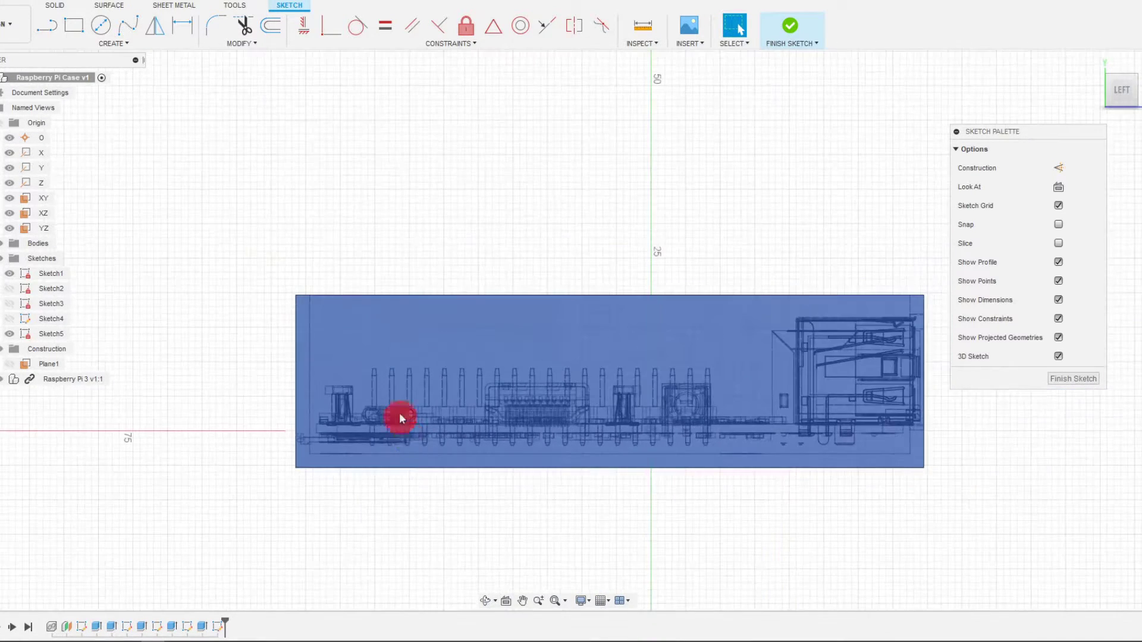
Step: Sketch a rectangle about 8.1 mm wide and 3.1 mm high around the micro-USB connector
{"action": "left_click", "coordinate": [73, 25]}
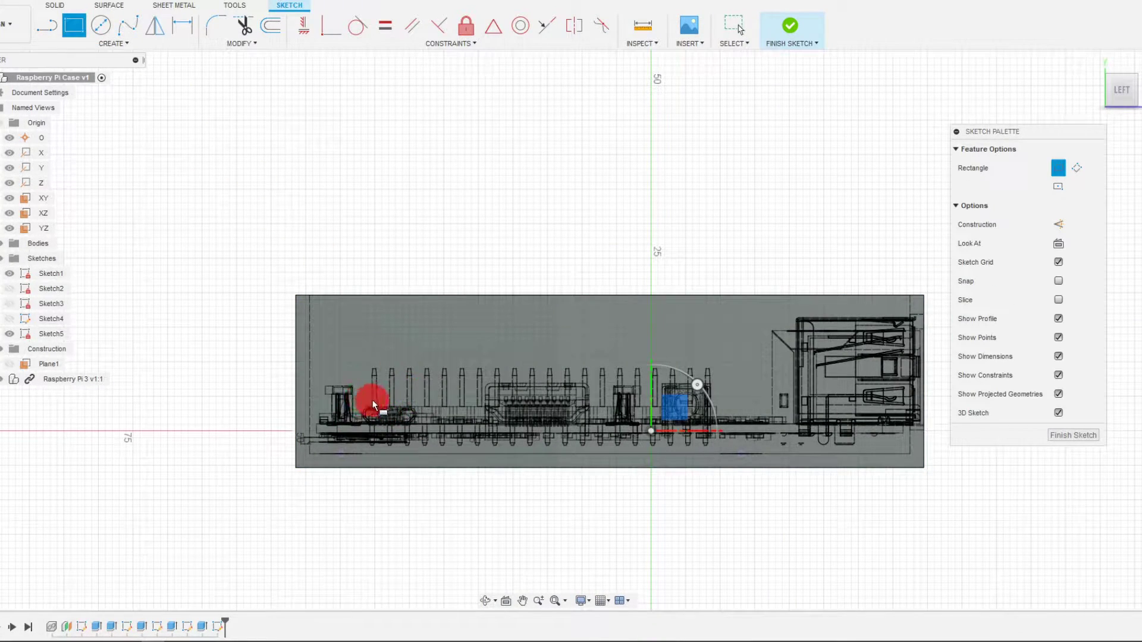
{"action": "scroll", "coordinate": [335, 326], "scroll_direction": "up", "scroll_amount": 5}
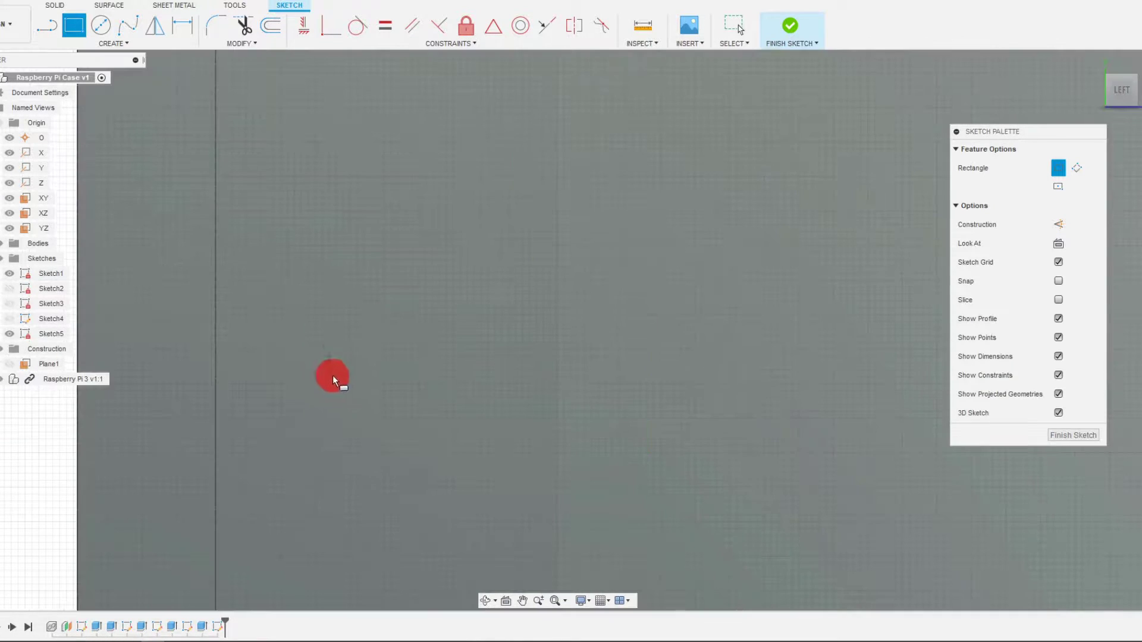
{"action": "scroll", "coordinate": [391, 381], "scroll_direction": "down", "scroll_amount": 5}
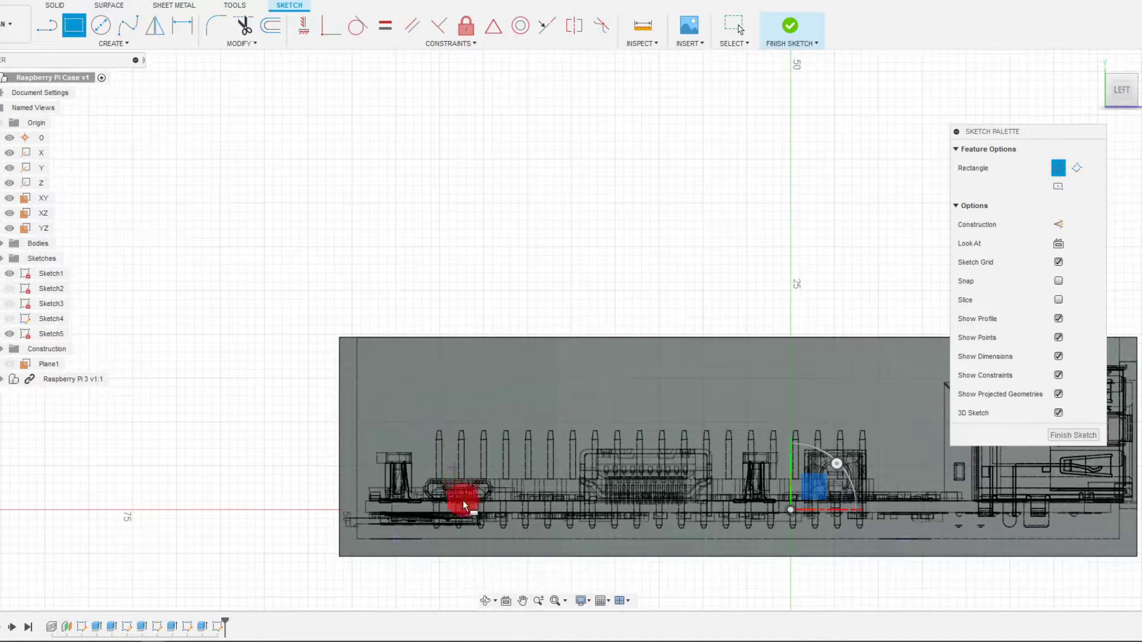
{"action": "scroll", "coordinate": [458, 502], "scroll_direction": "up", "scroll_amount": 3}
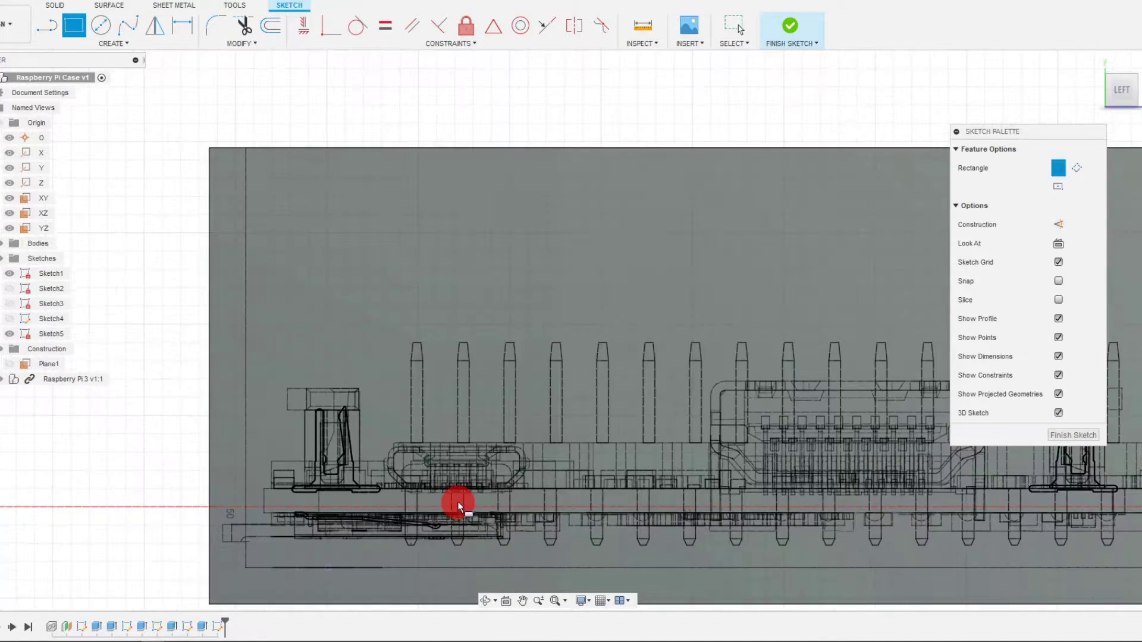
{"action": "left_click", "coordinate": [384, 440]}
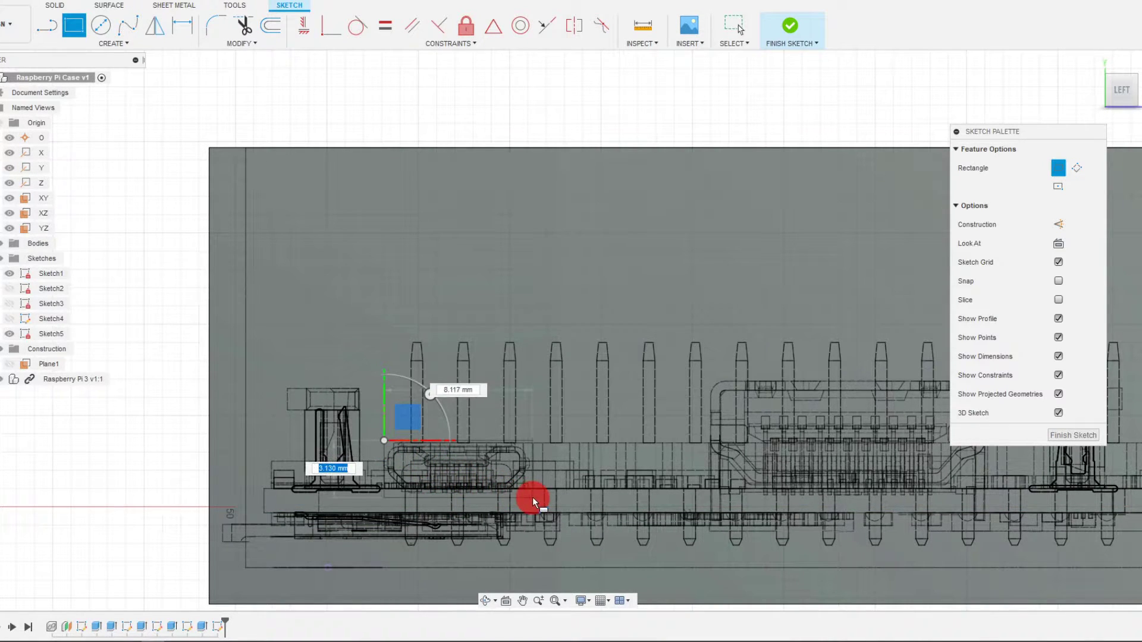
Step: Sketch a rectangle about 16.4 mm wide and 6.5 mm high around the HDMI connector
{"action": "scroll", "coordinate": [425, 416], "scroll_direction": "down", "scroll_amount": 5}
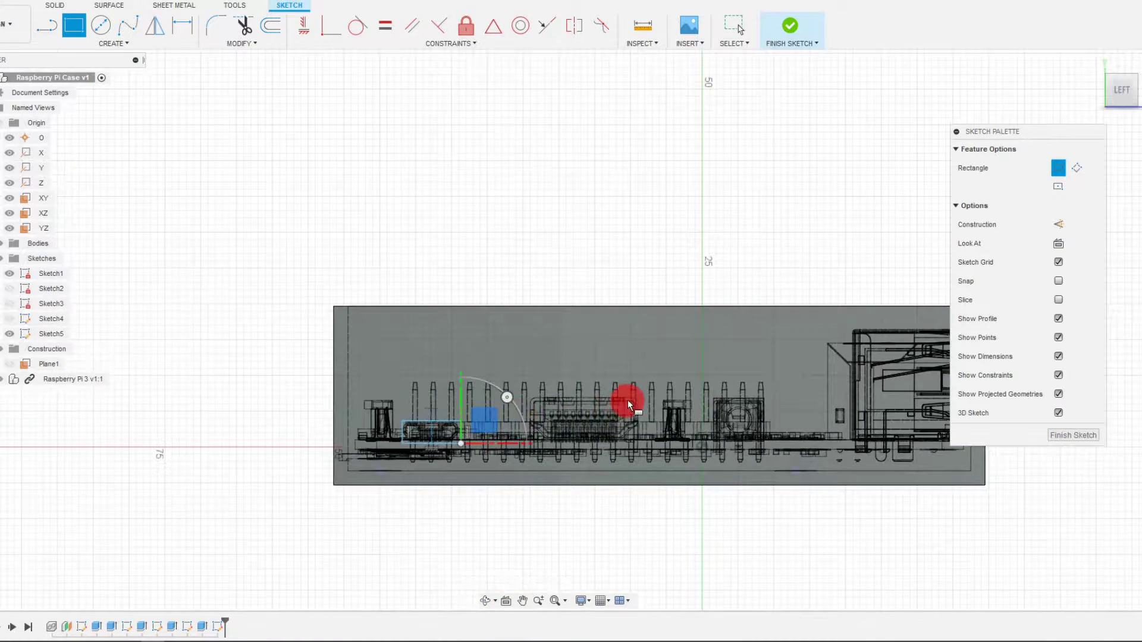
{"action": "scroll", "coordinate": [546, 416], "scroll_direction": "up", "scroll_amount": 5}
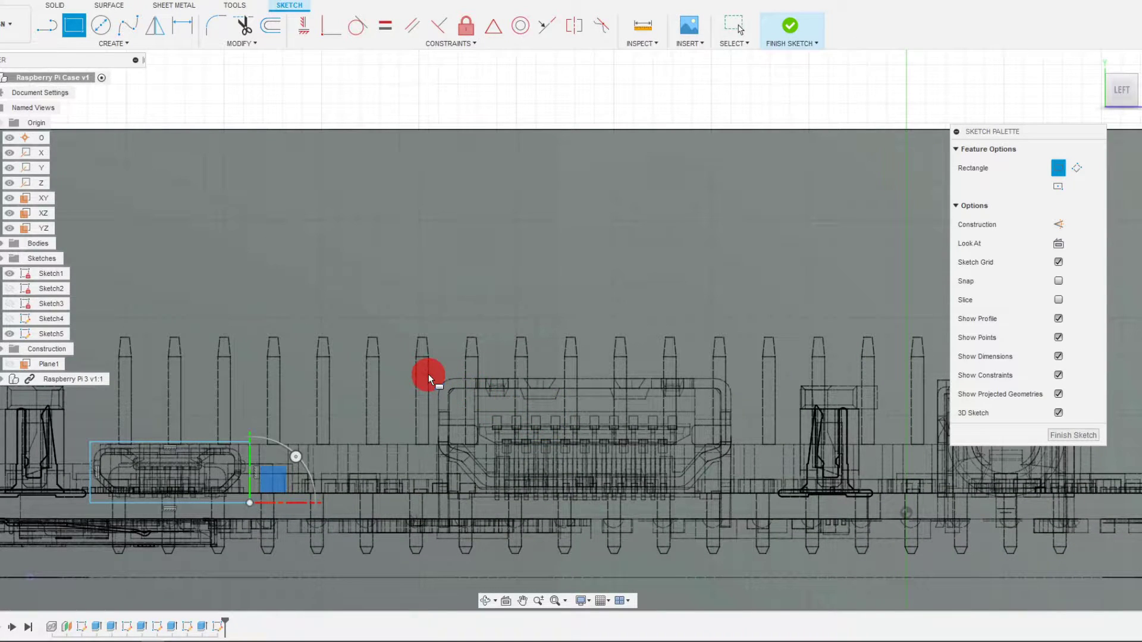
{"action": "left_click", "coordinate": [433, 374]}
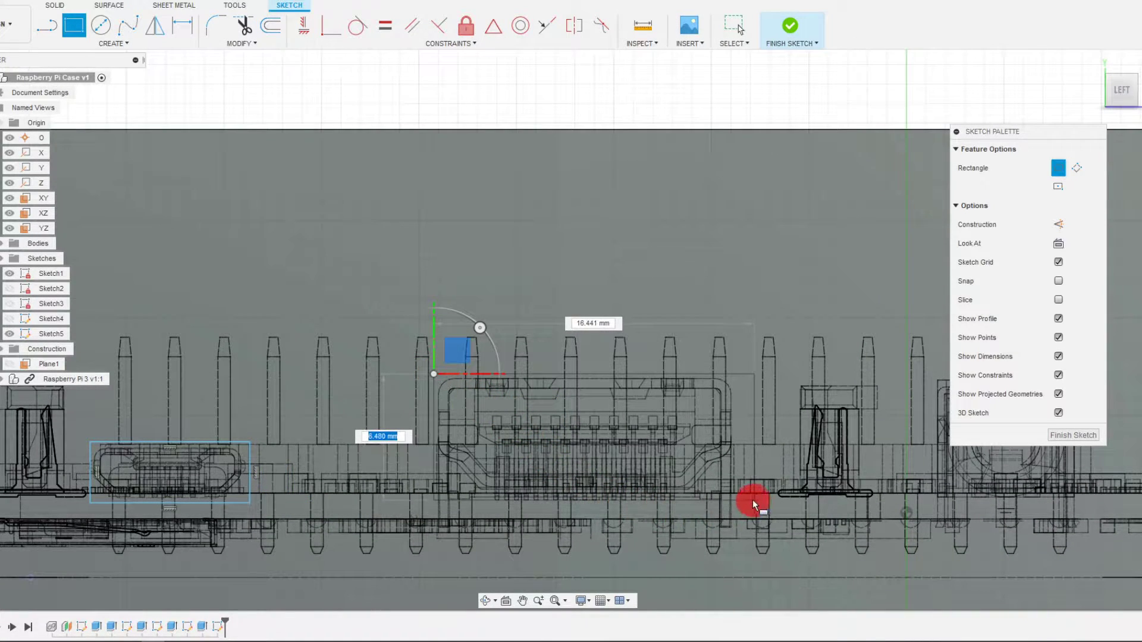
{"action": "scroll", "coordinate": [416, 329], "scroll_direction": "down", "scroll_amount": 6}
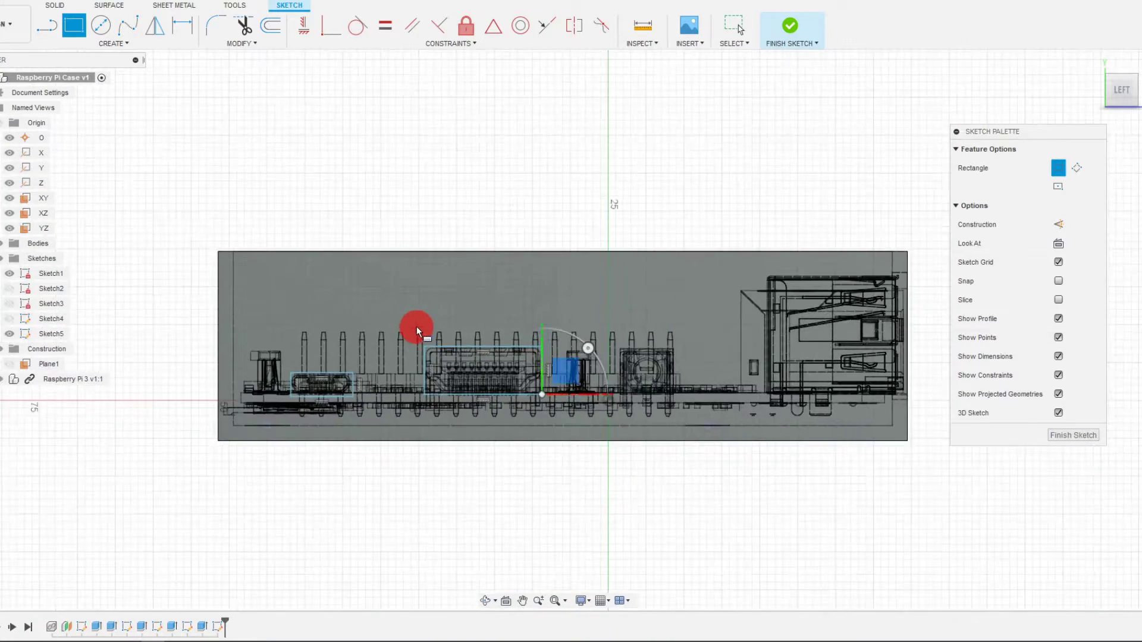
Step: Sketch a rectangle closely around the round audio jack on the same wall
{"action": "scroll", "coordinate": [654, 364], "scroll_direction": "up", "scroll_amount": 7}
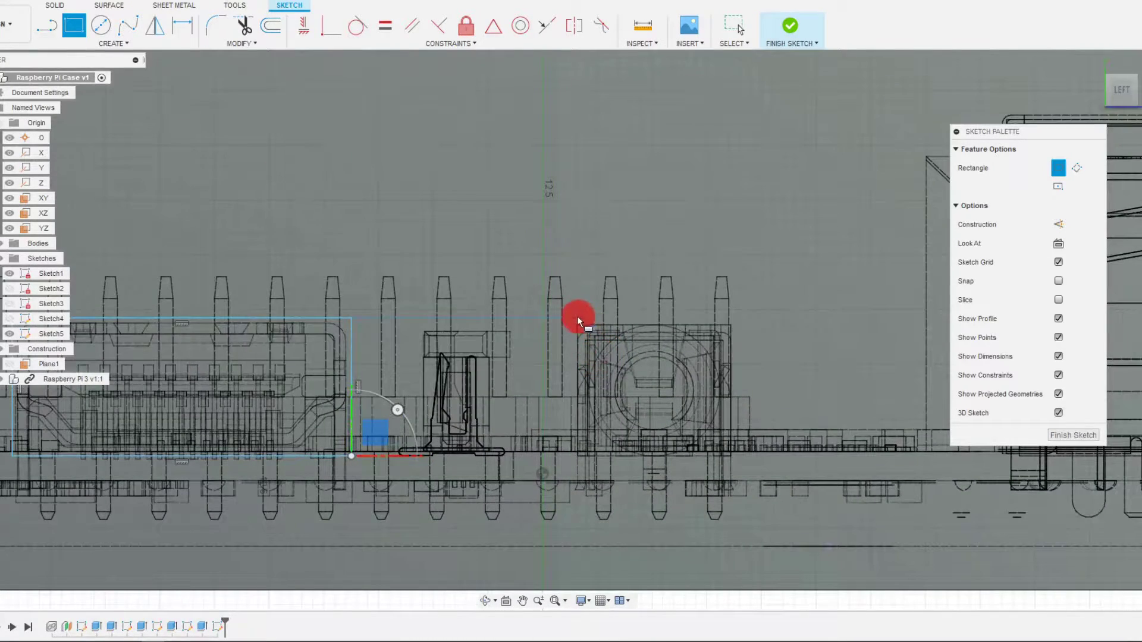
{"action": "left_click", "coordinate": [740, 463]}
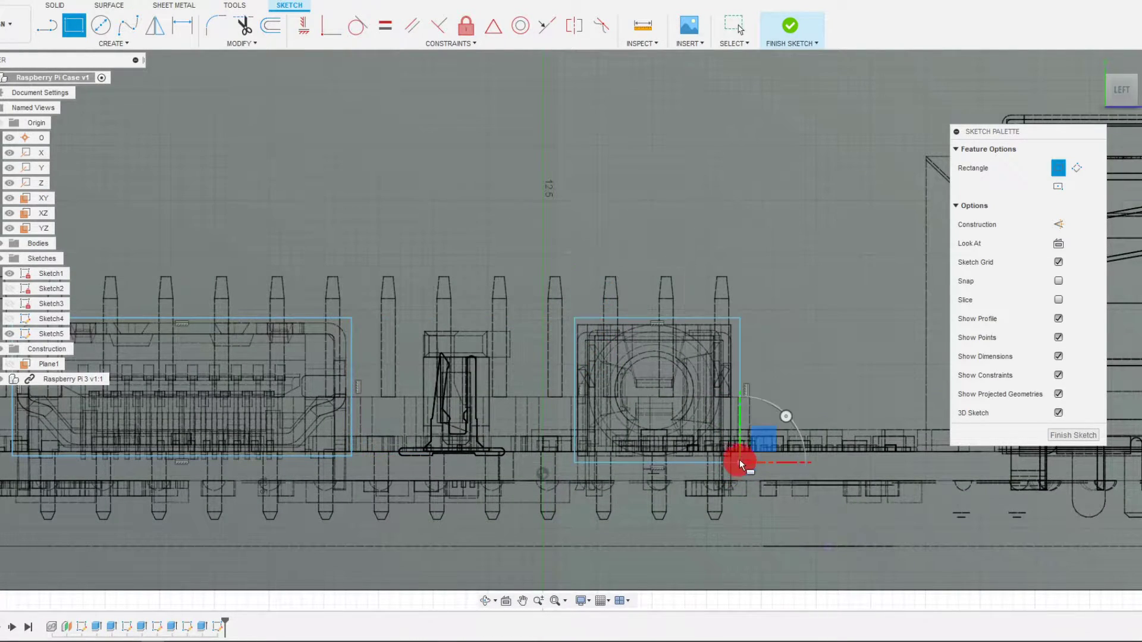
{"action": "scroll", "coordinate": [660, 326], "scroll_direction": "down", "scroll_amount": 3}
{"action": "scroll", "coordinate": [661, 326], "scroll_direction": "down", "scroll_amount": 4}
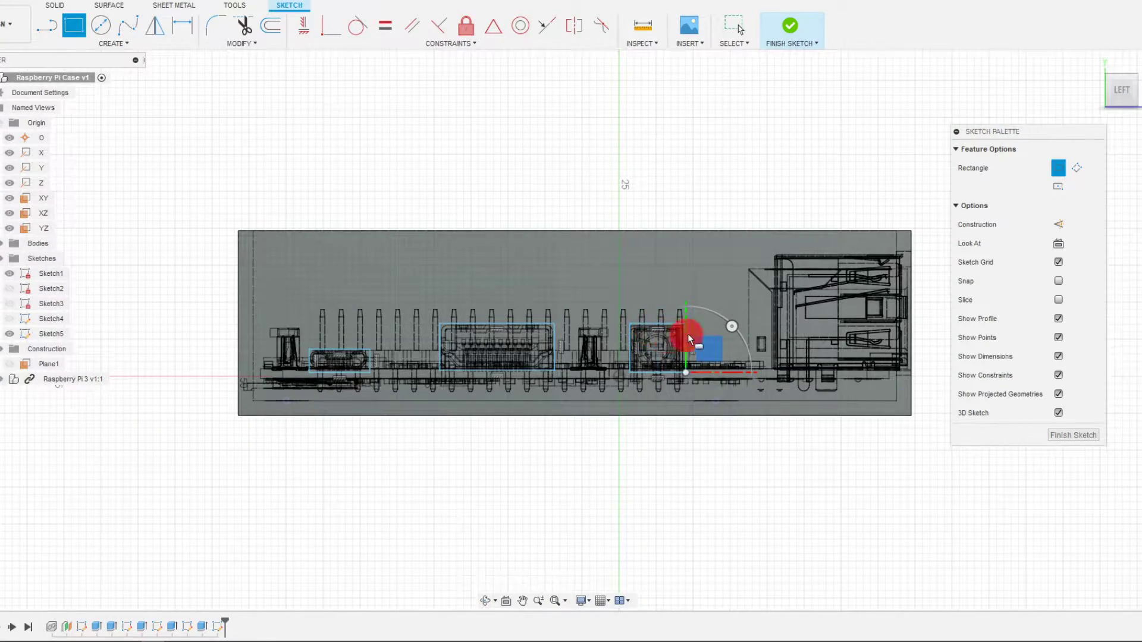
{"action": "scroll", "coordinate": [690, 332], "scroll_direction": "down", "scroll_amount": 2}
{"action": "key", "text": "Escape"}
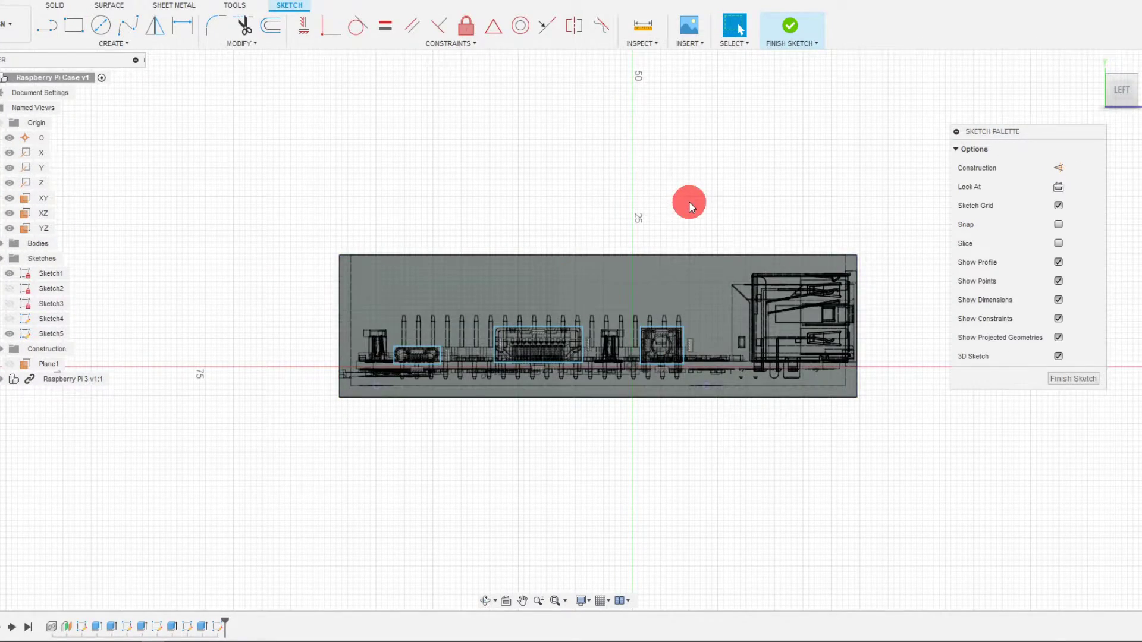
Step: Extrude the micro-USB, HDMI and audio jack rectangles inward about 13.9 mm as a cut through the case wall
{"action": "mouse_move", "coordinate": [689, 201]}
{"action": "middle_mouse_down", "text": "shift"}
{"action": "mouse_move", "coordinate": [681, 218]}
{"action": "mouse_move", "coordinate": [685, 207]}
{"action": "middle_mouse_up", "text": "shift"}
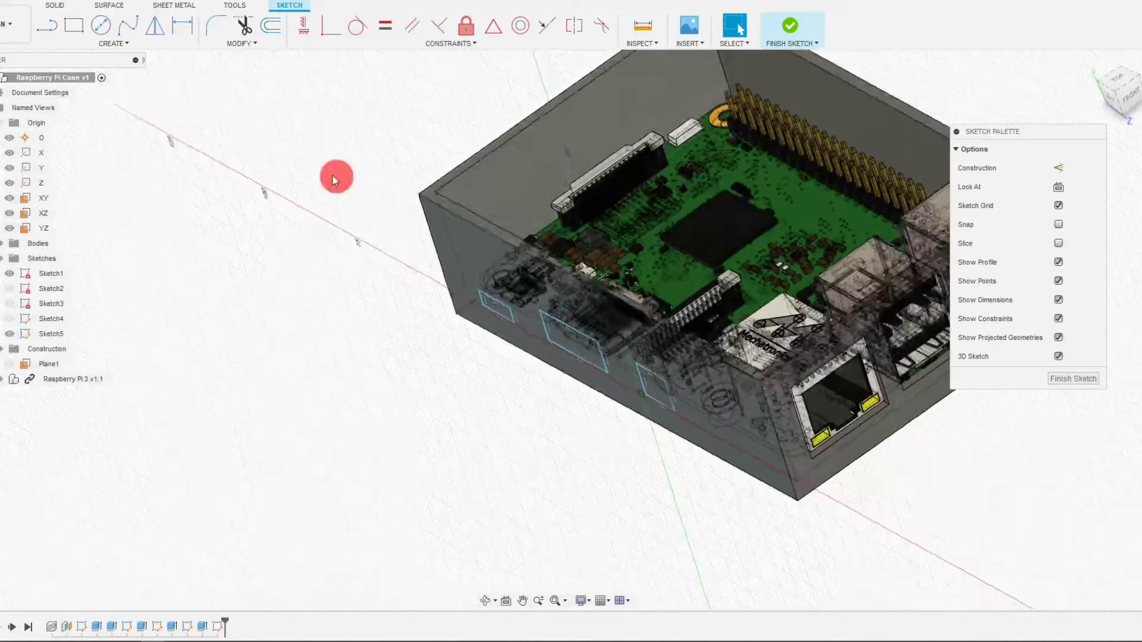
{"action": "left_click", "coordinate": [55, 5]}
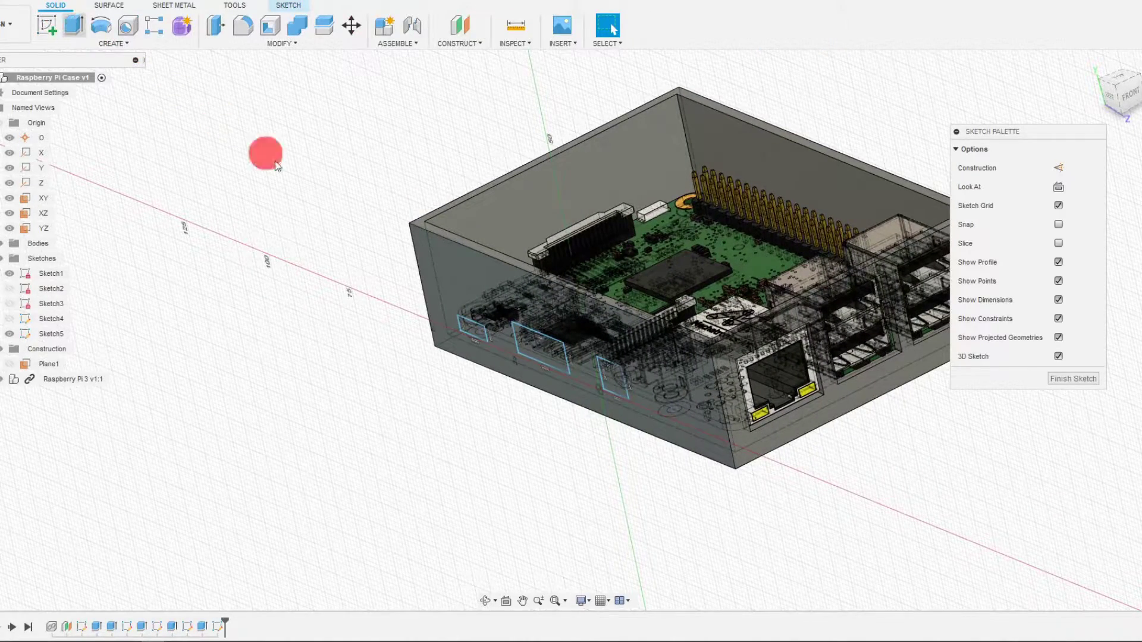
{"action": "left_click", "coordinate": [474, 330]}
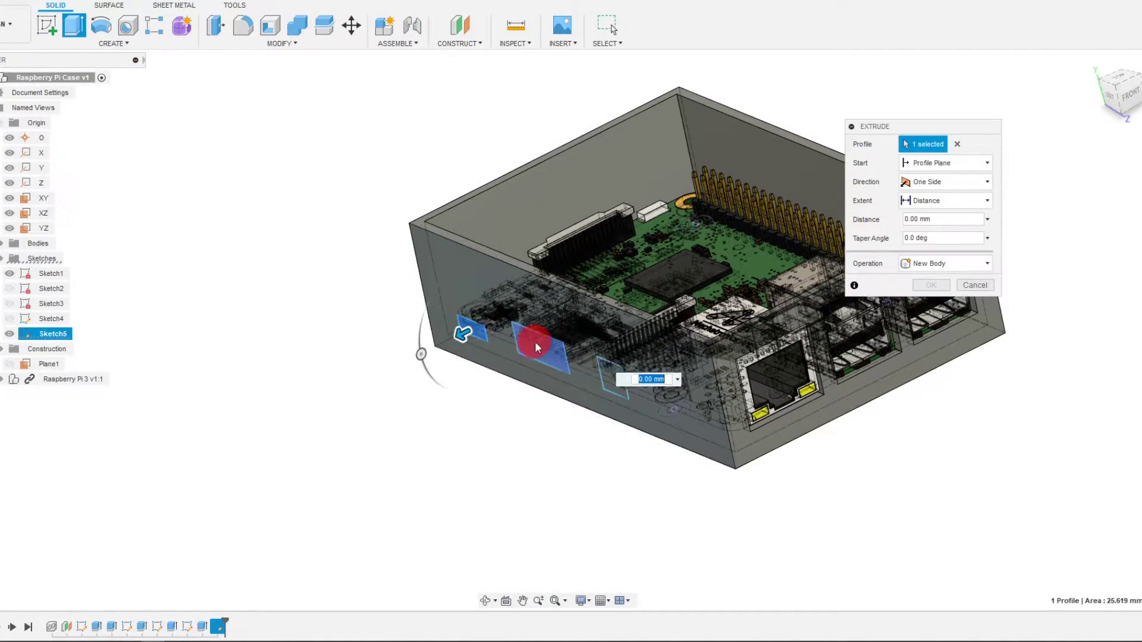
{"action": "left_click", "coordinate": [534, 342]}
{"action": "left_click", "coordinate": [610, 375]}
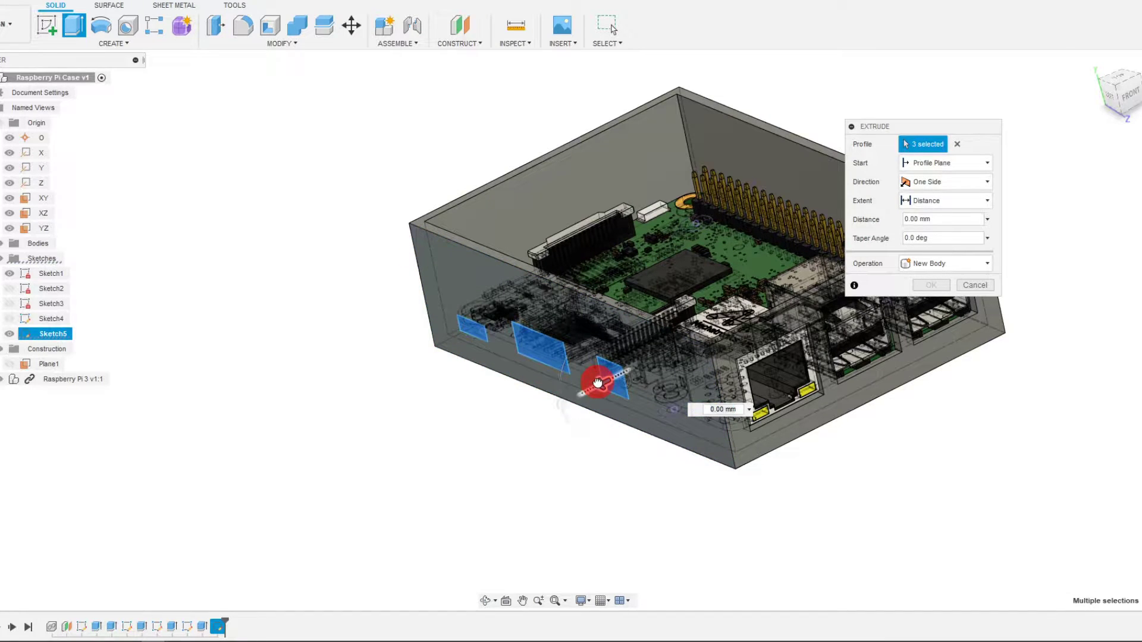
{"action": "left_click_drag", "start_coordinate": [598, 382], "coordinate": [662, 358]}
{"action": "middle_click_drag", "start_coordinate": [549, 325], "coordinate": [546, 362], "text": "shift"}
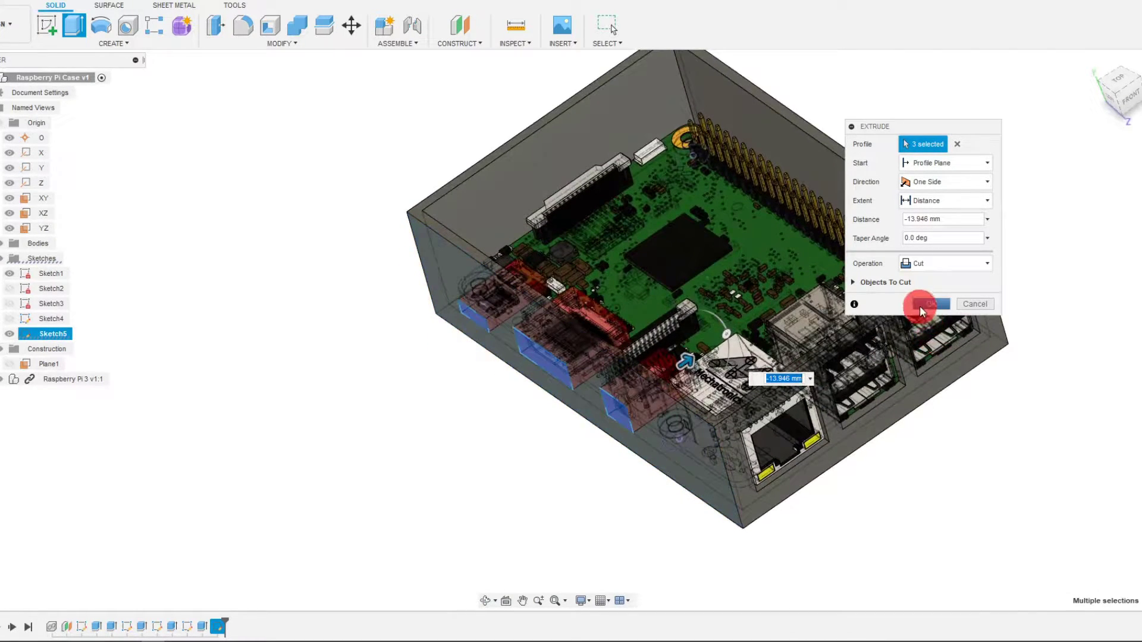
{"action": "middle_click_drag", "start_coordinate": [900, 330], "coordinate": [828, 448], "text": "shift"}
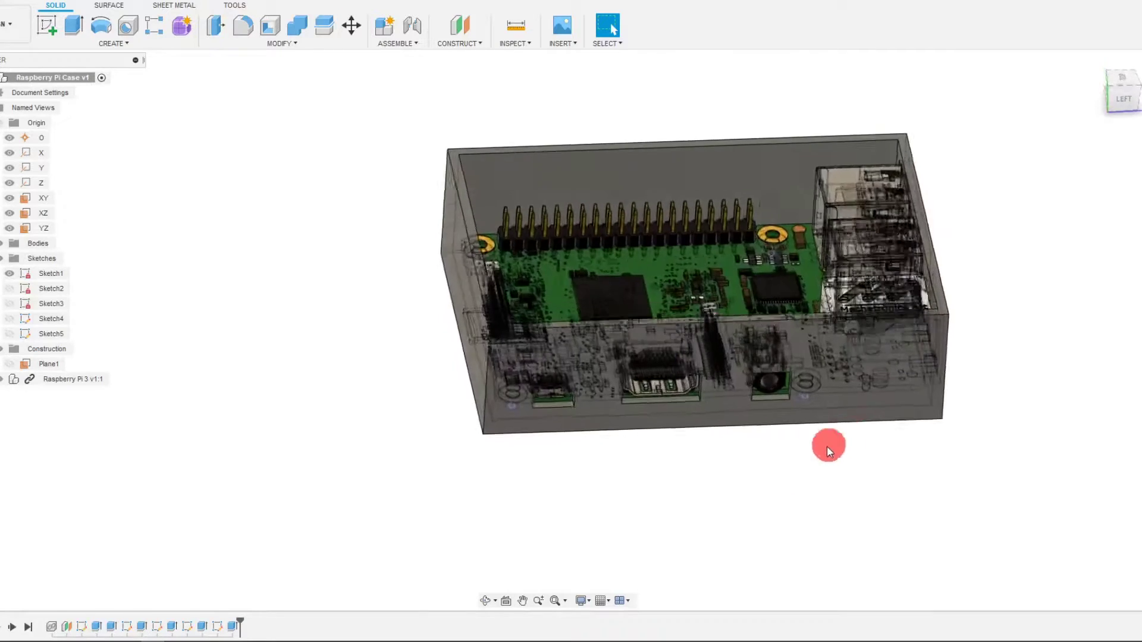
Step: Set the visual style to Shaded with Visible Edges Only
{"action": "left_click", "coordinate": [581, 601]}
{"action": "mouse_move", "coordinate": [658, 486]}
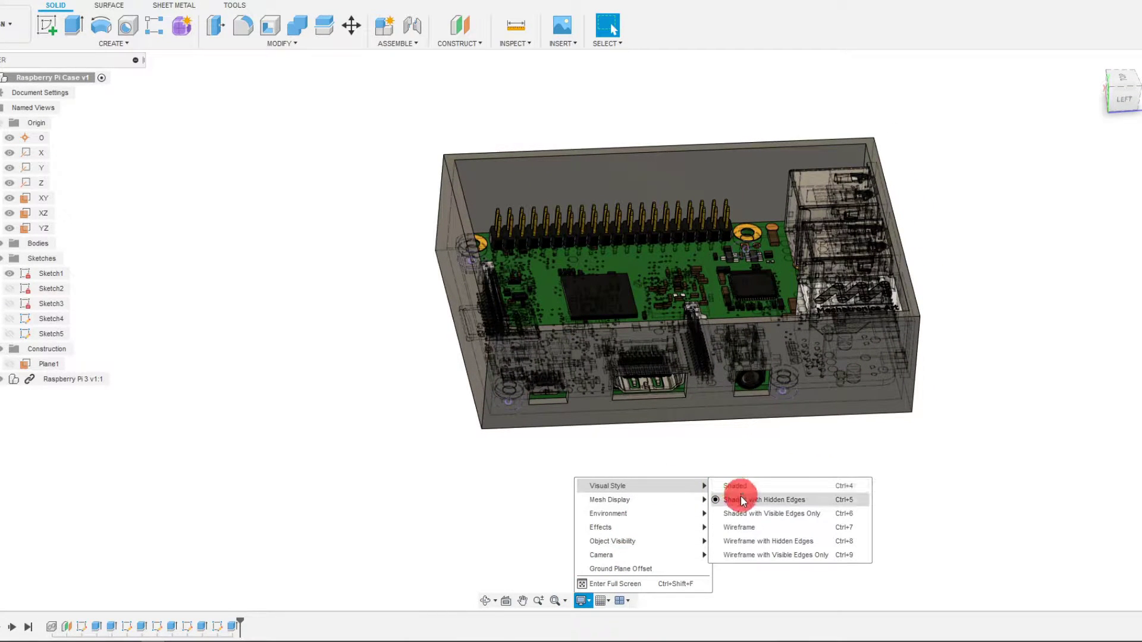
{"action": "left_click", "coordinate": [743, 514]}
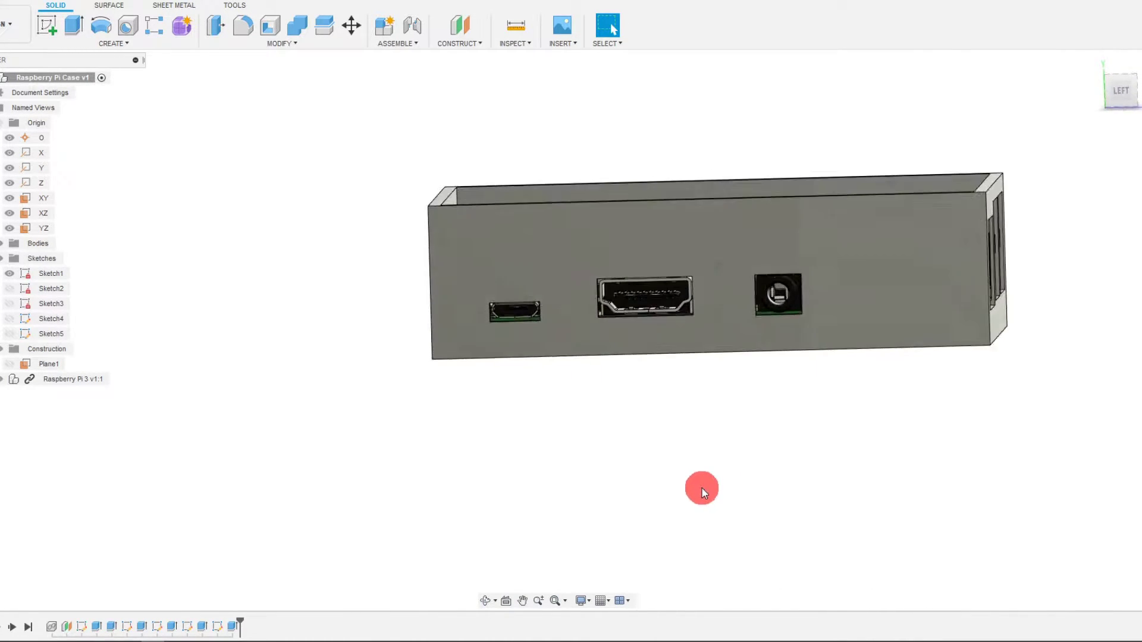
Step: Edit the connector cut-out sketch and enlarge the micro-USB rectangle on all sides to a height of about 6.5 mm
{"action": "double_click", "coordinate": [217, 628]}
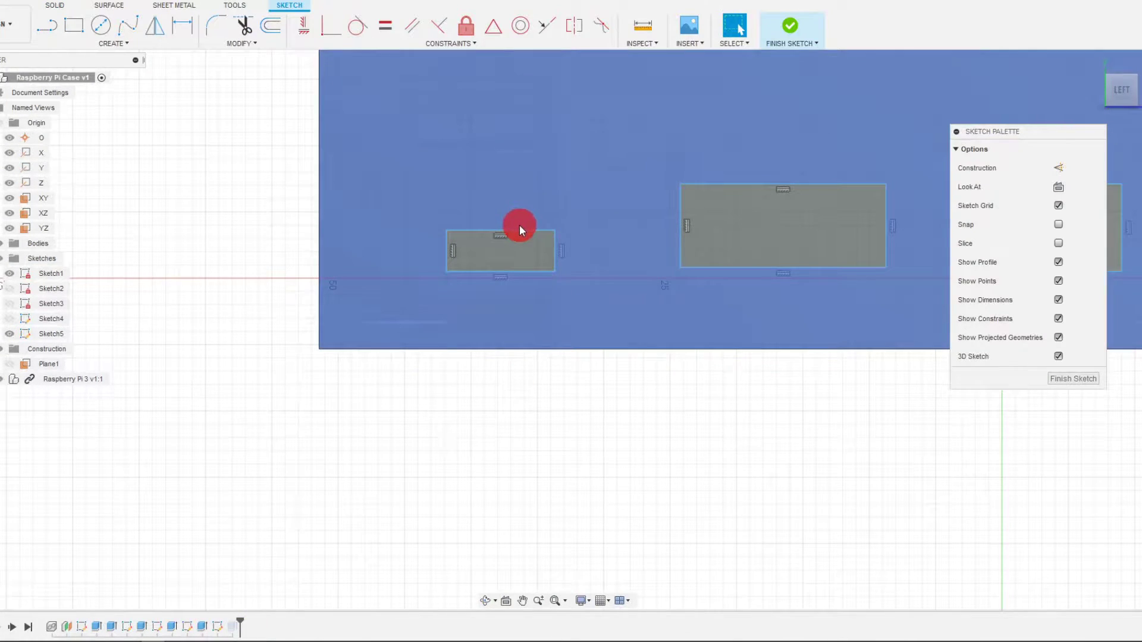
{"action": "left_click_drag", "start_coordinate": [520, 228], "coordinate": [527, 197]}
{"action": "left_click_drag", "start_coordinate": [530, 271], "coordinate": [529, 287]}
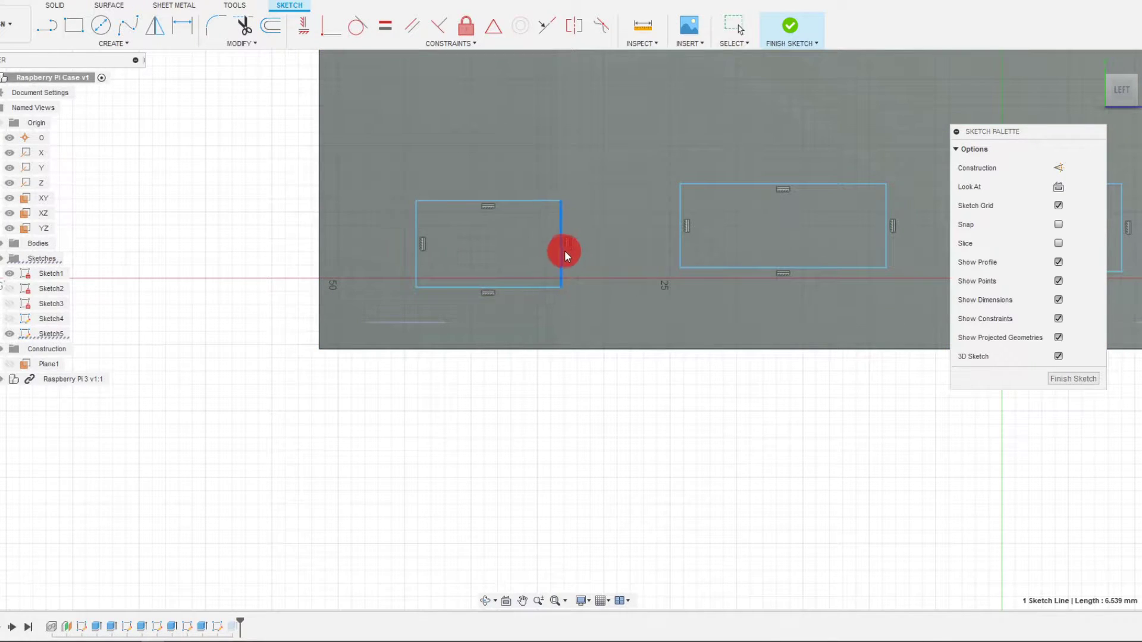
{"action": "left_click", "coordinate": [791, 25]}
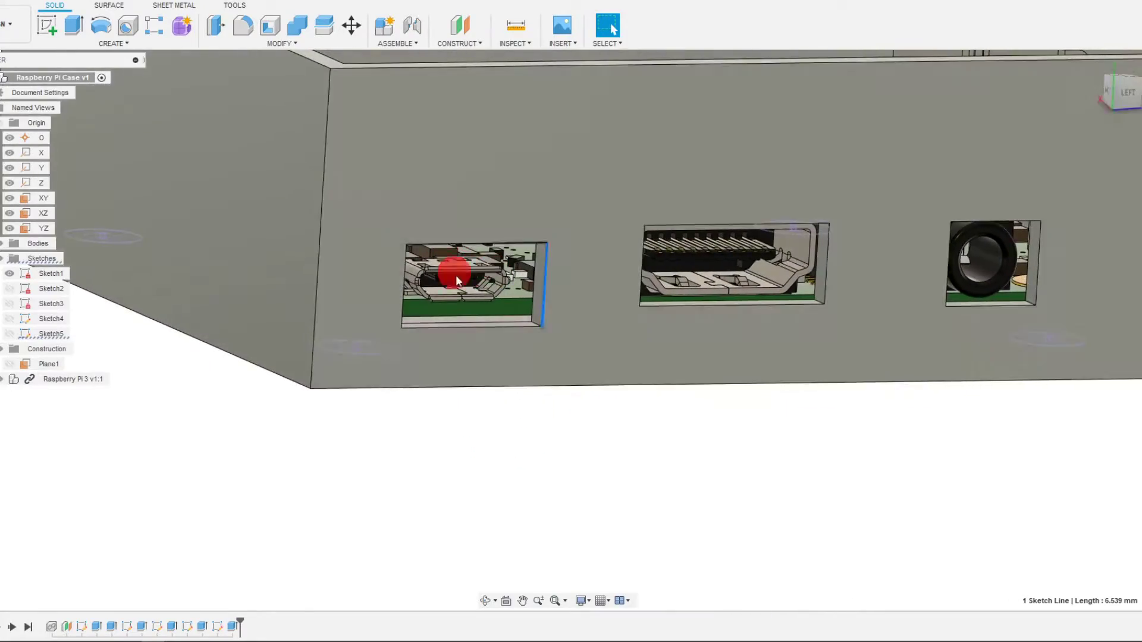
Step: Fillet the four outer vertical corner edges of the case with a 3 mm radius
{"action": "middle_click_drag", "start_coordinate": [547, 444], "coordinate": [170, 26], "text": "shift"}
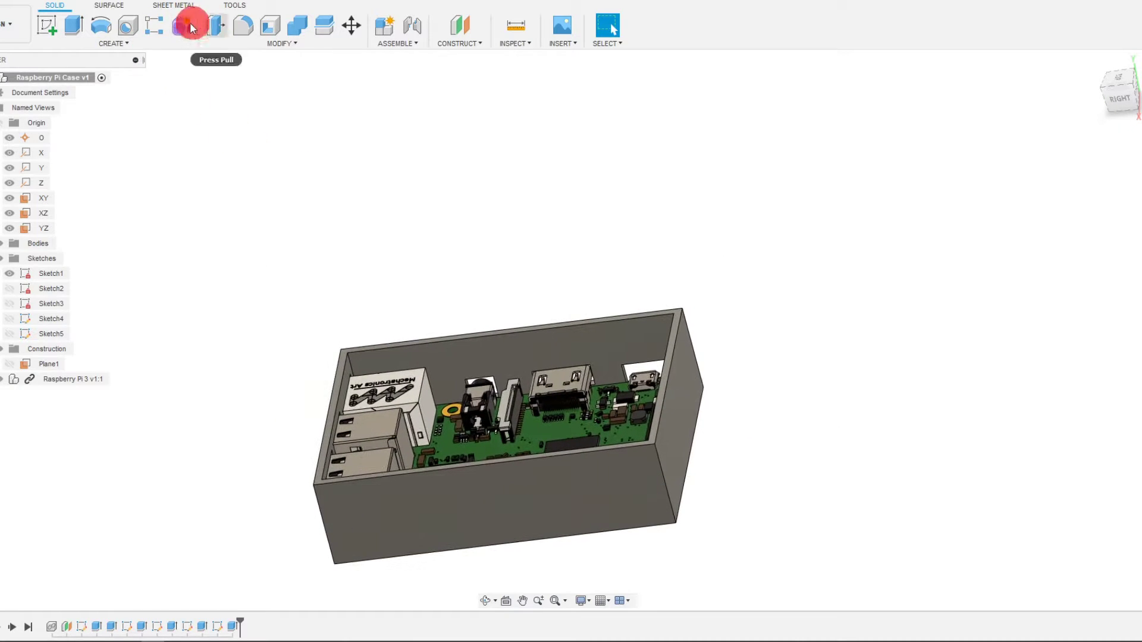
{"action": "left_click", "coordinate": [243, 29]}
{"action": "left_click", "coordinate": [662, 453]}
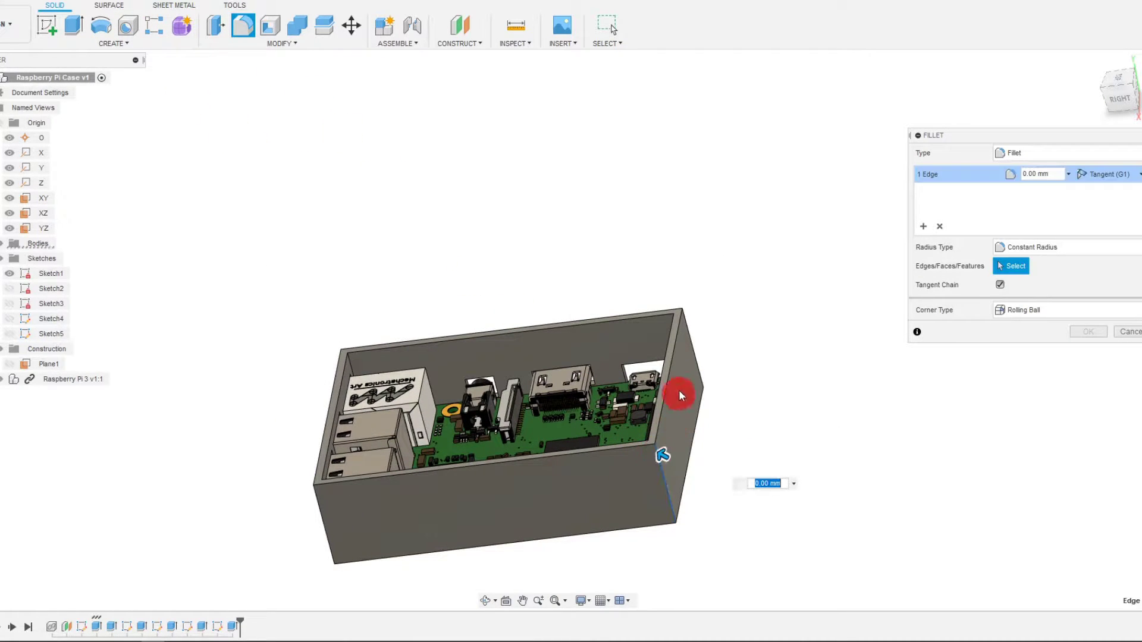
{"action": "left_click", "coordinate": [691, 330]}
{"action": "left_click", "coordinate": [323, 499]}
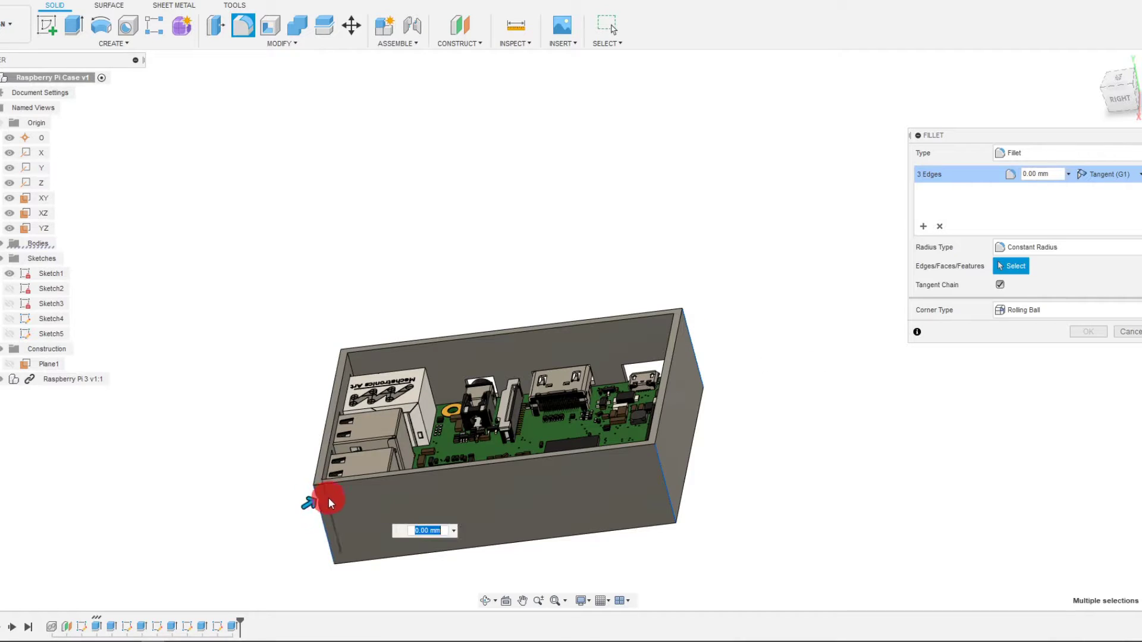
{"action": "middle_click_drag", "start_coordinate": [328, 498], "coordinate": [366, 378], "text": "shift"}
{"action": "left_click", "coordinate": [366, 377]}
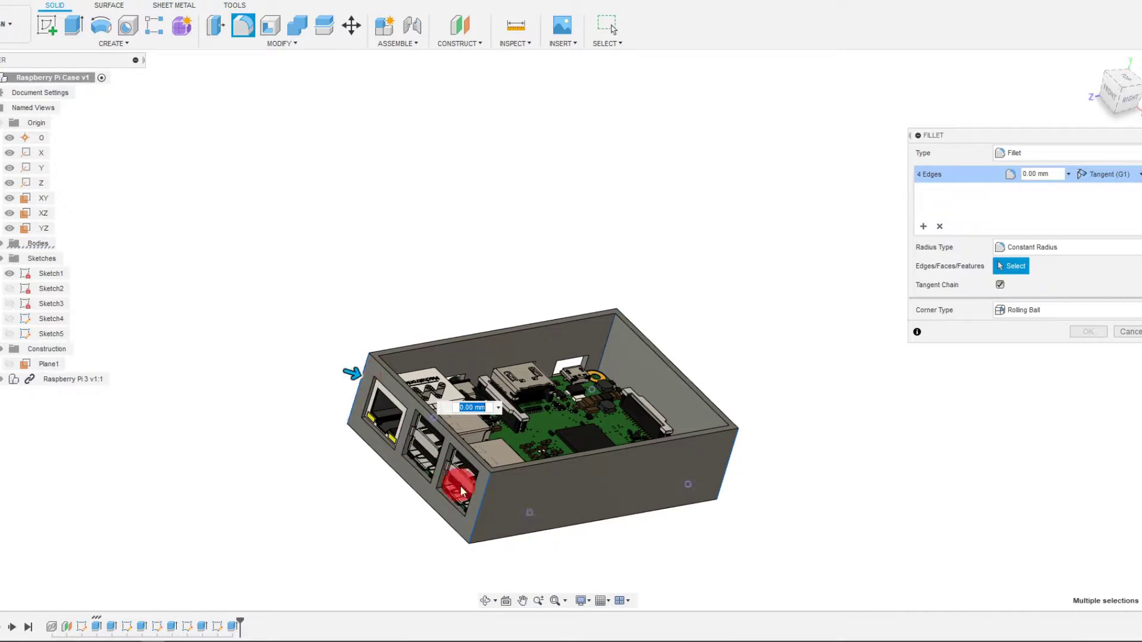
{"action": "middle_click_drag", "start_coordinate": [459, 556], "coordinate": [915, 169], "text": "shift"}
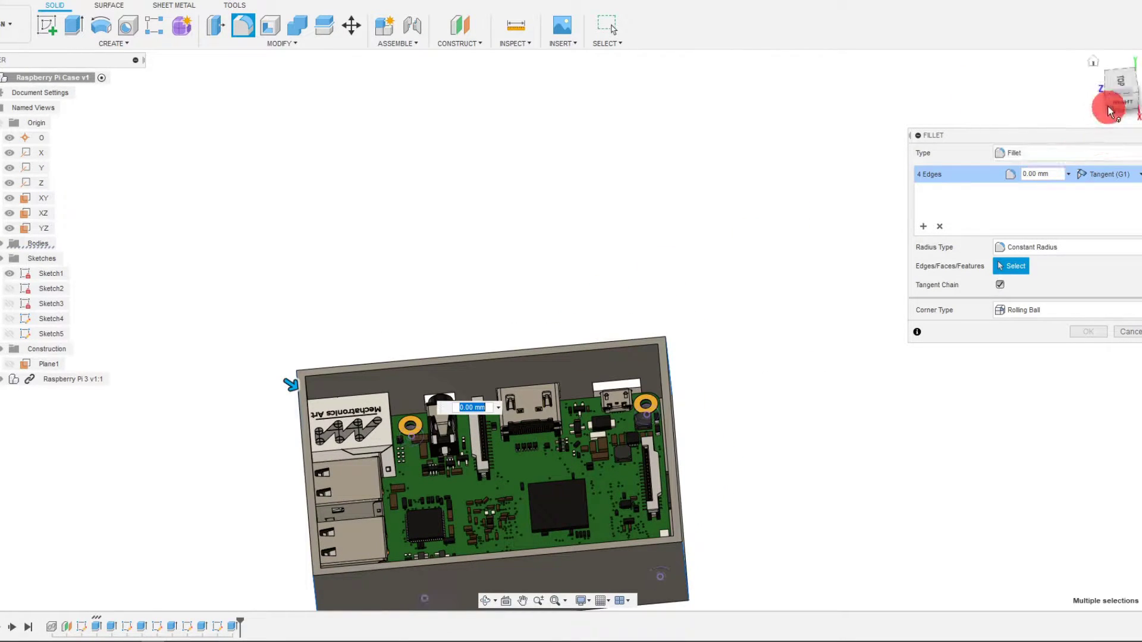
{"action": "left_click", "coordinate": [1124, 84]}
{"action": "scroll", "coordinate": [586, 443], "scroll_direction": "up", "scroll_amount": 3}
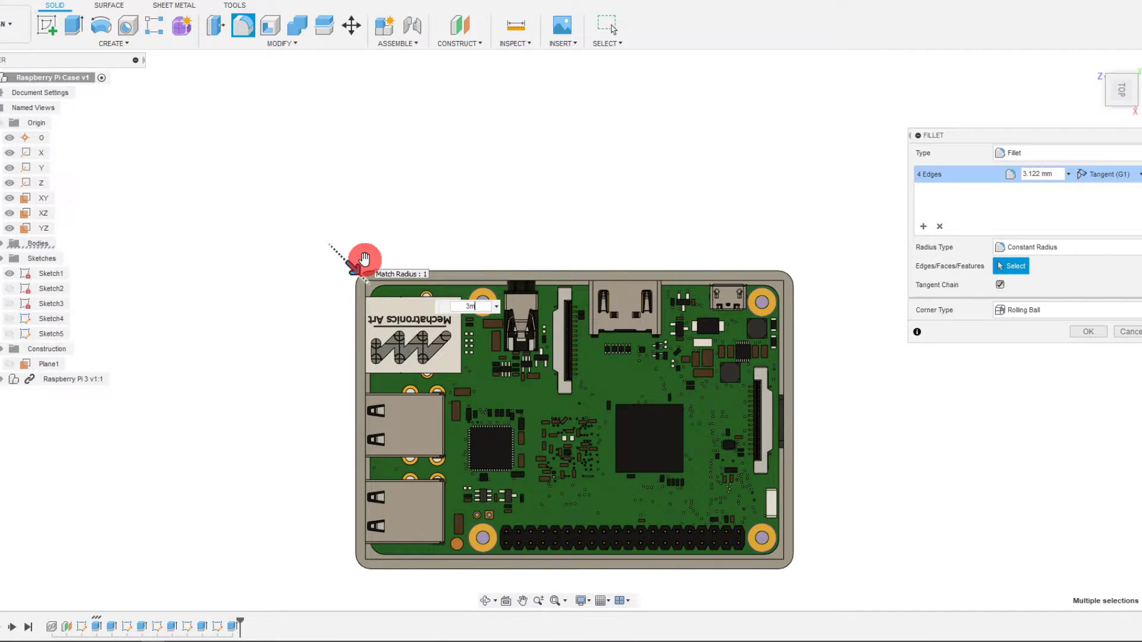
{"action": "type", "text": "m"}
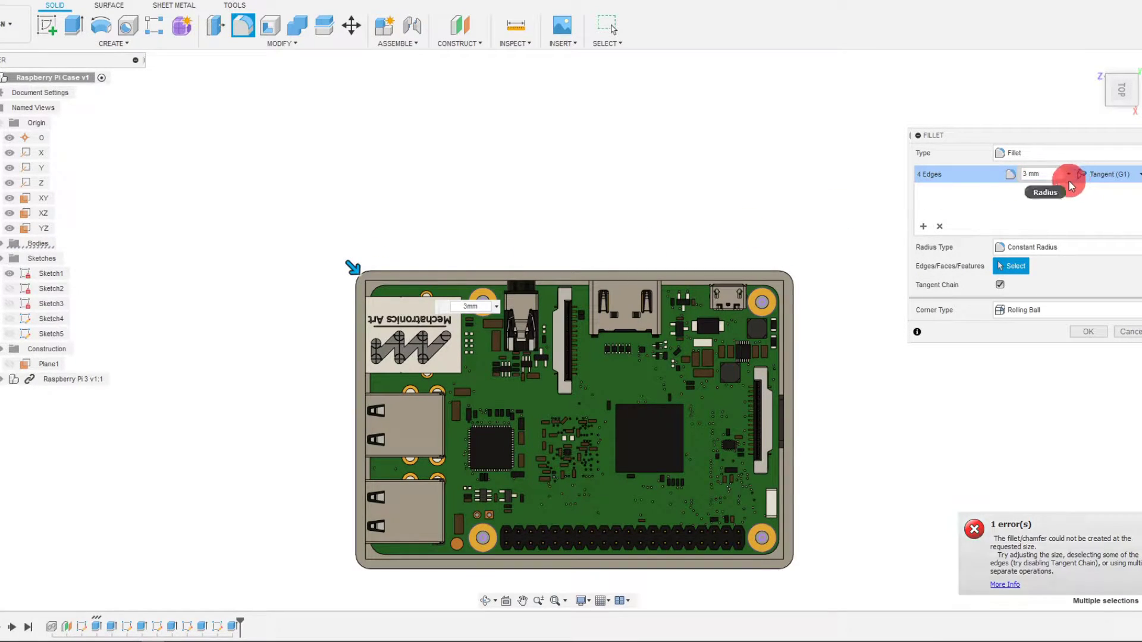
{"action": "left_click", "coordinate": [1096, 332]}
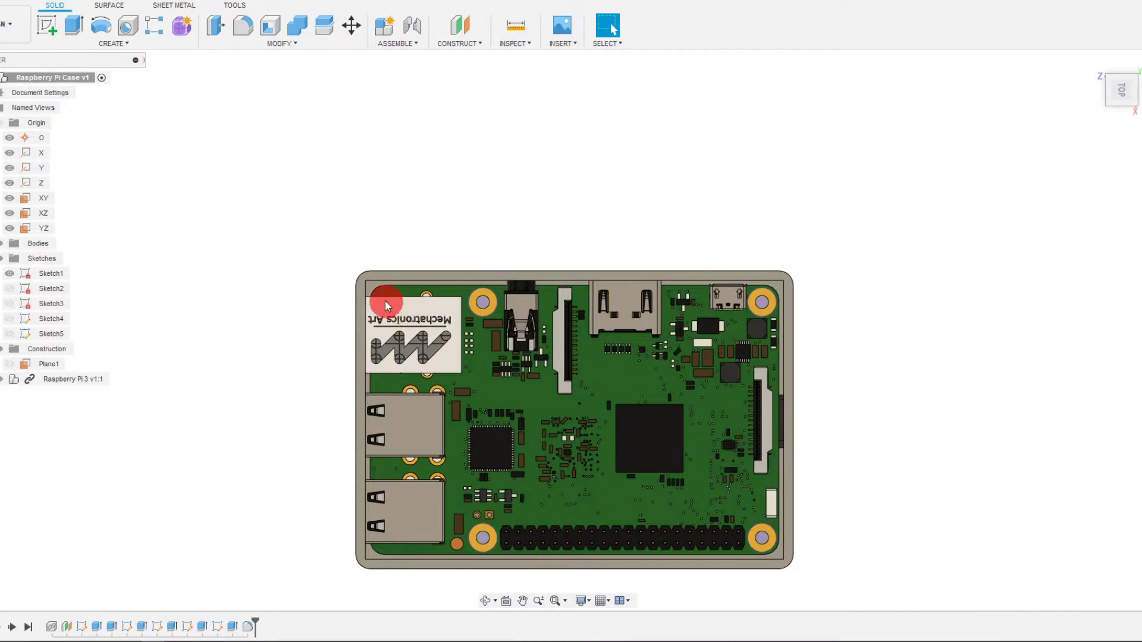
Step: Fillet the four inner vertical corner edges of the case walls with a 1.5 mm radius
{"action": "scroll", "coordinate": [381, 303], "scroll_direction": "up", "scroll_amount": 2}
{"action": "middle_click_drag", "start_coordinate": [300, 251], "coordinate": [251, 21], "text": "shift"}
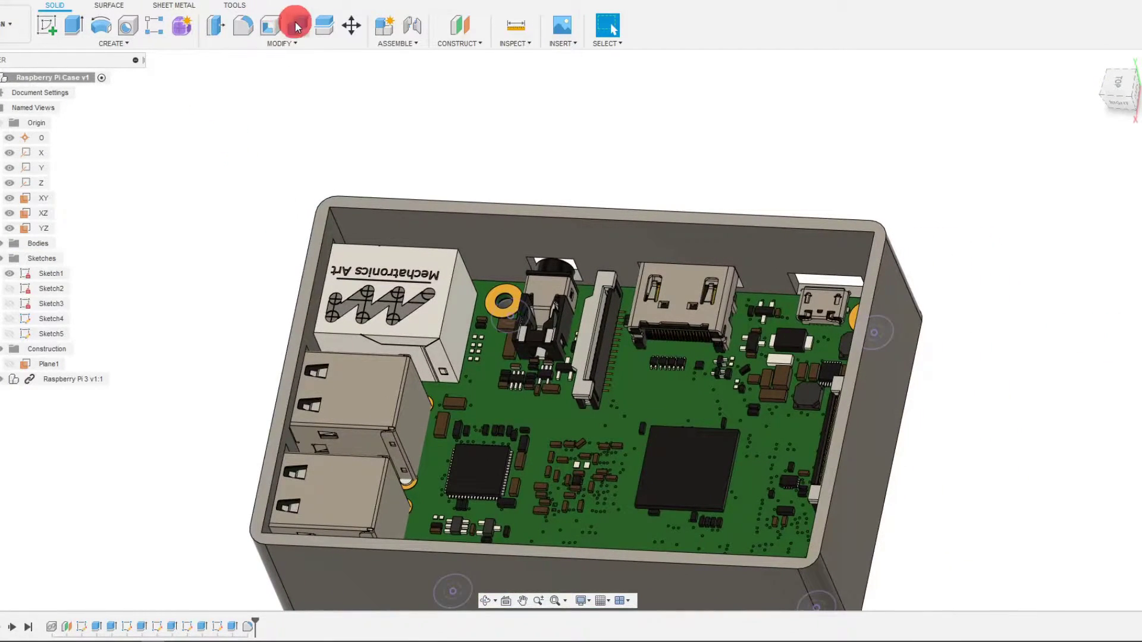
{"action": "left_click", "coordinate": [244, 25]}
{"action": "left_click", "coordinate": [338, 230]}
{"action": "middle_click_drag", "start_coordinate": [338, 229], "coordinate": [344, 527], "text": "shift"}
{"action": "left_click", "coordinate": [796, 251]}
{"action": "left_click", "coordinate": [809, 489]}
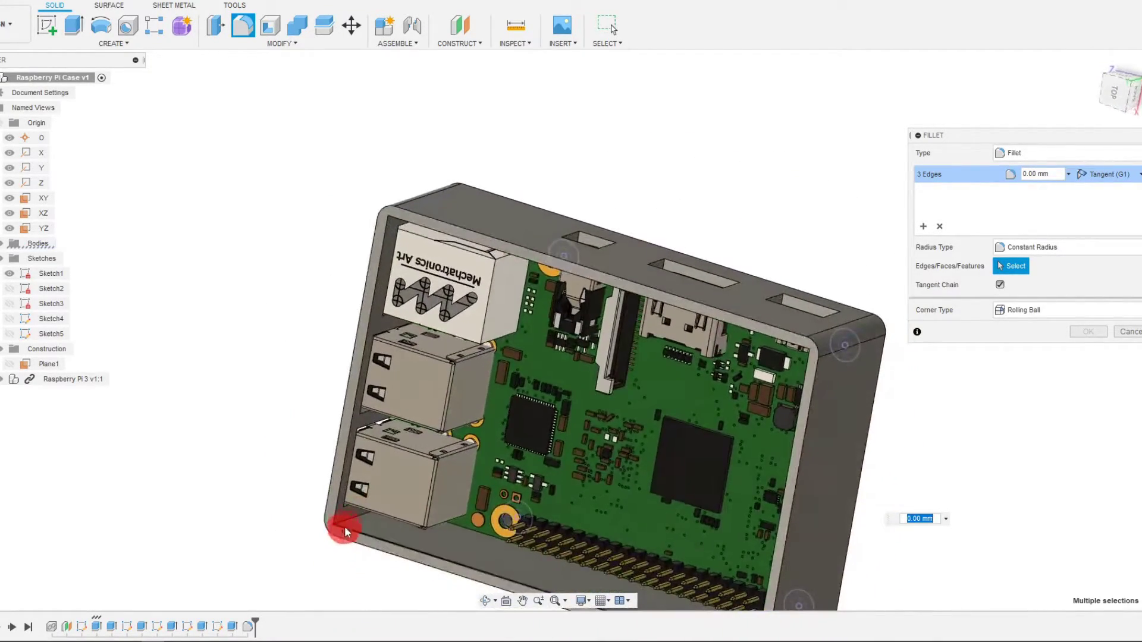
{"action": "left_click", "coordinate": [349, 519]}
{"action": "left_click", "coordinate": [1115, 93]}
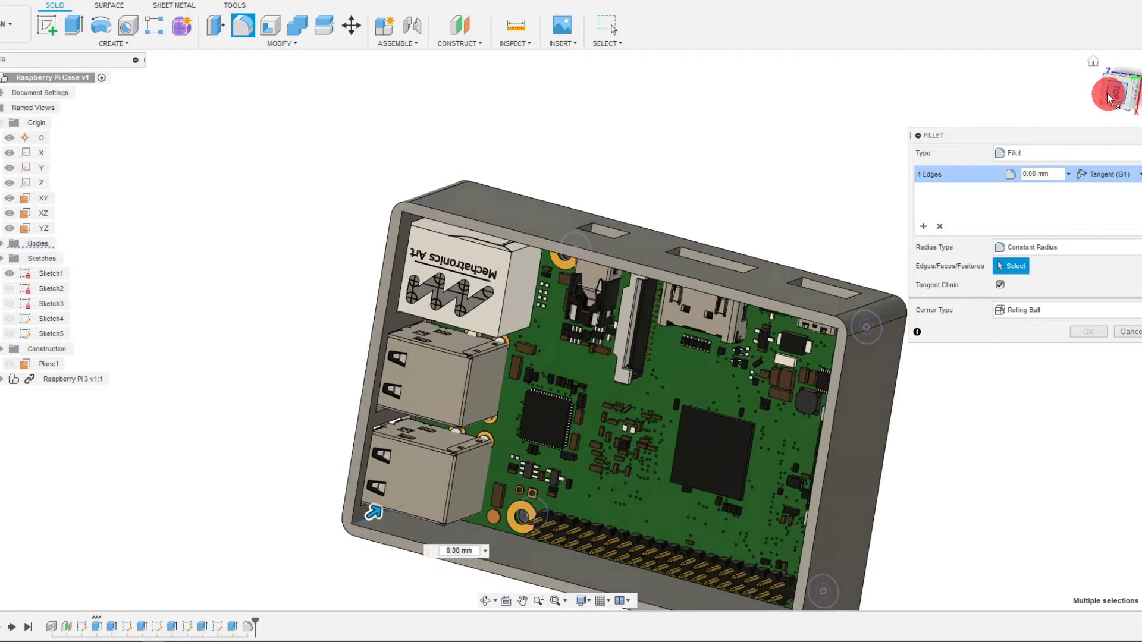
{"action": "scroll", "coordinate": [477, 450], "scroll_direction": "up", "scroll_amount": 6}
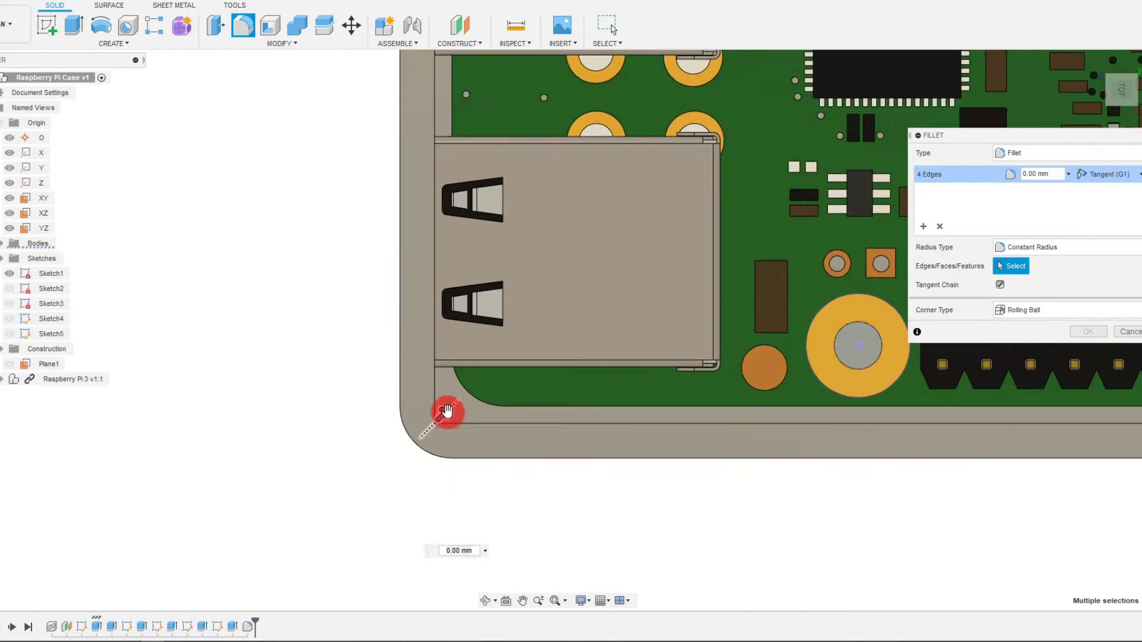
{"action": "left_click_drag", "start_coordinate": [458, 405], "coordinate": [456, 407]}
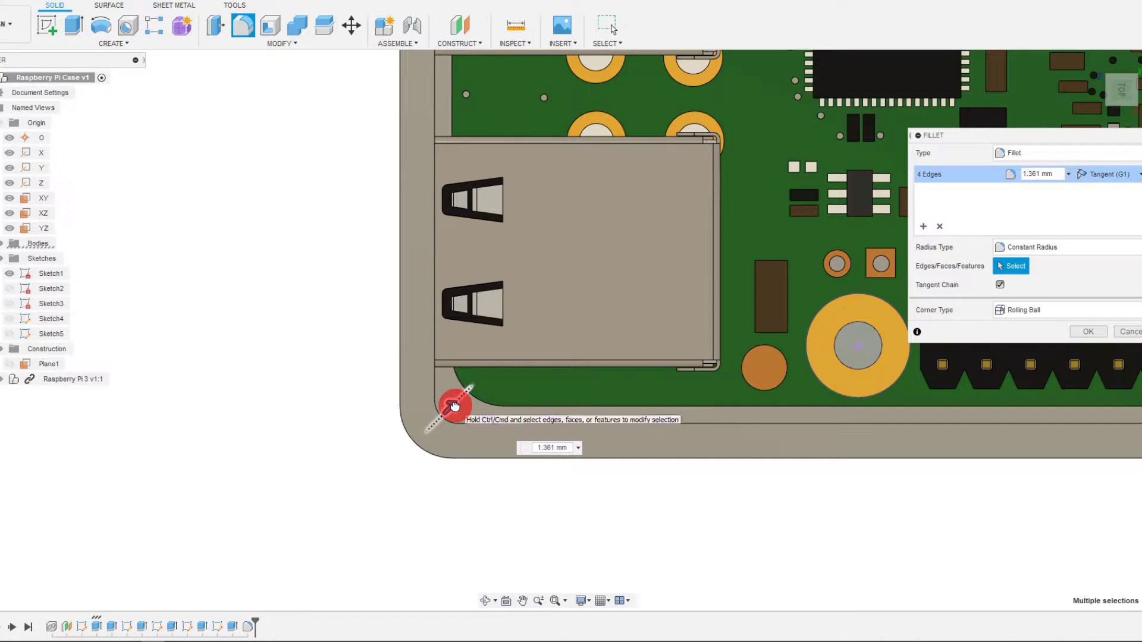
{"action": "left_click", "coordinate": [534, 449]}
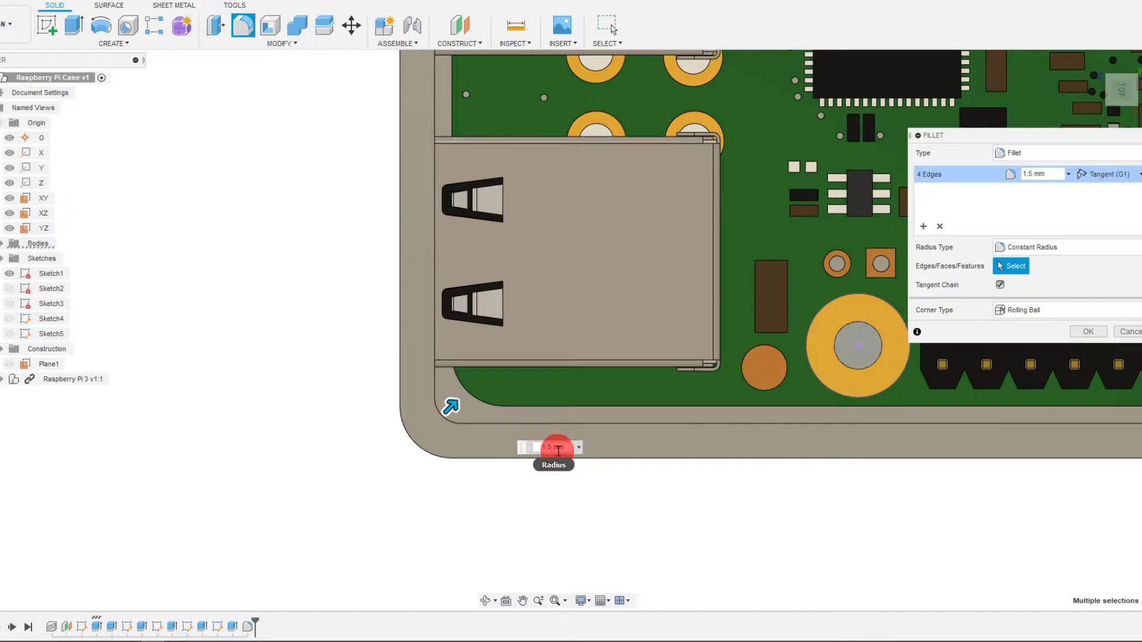
{"action": "scroll", "coordinate": [510, 379], "scroll_direction": "down", "scroll_amount": 5}
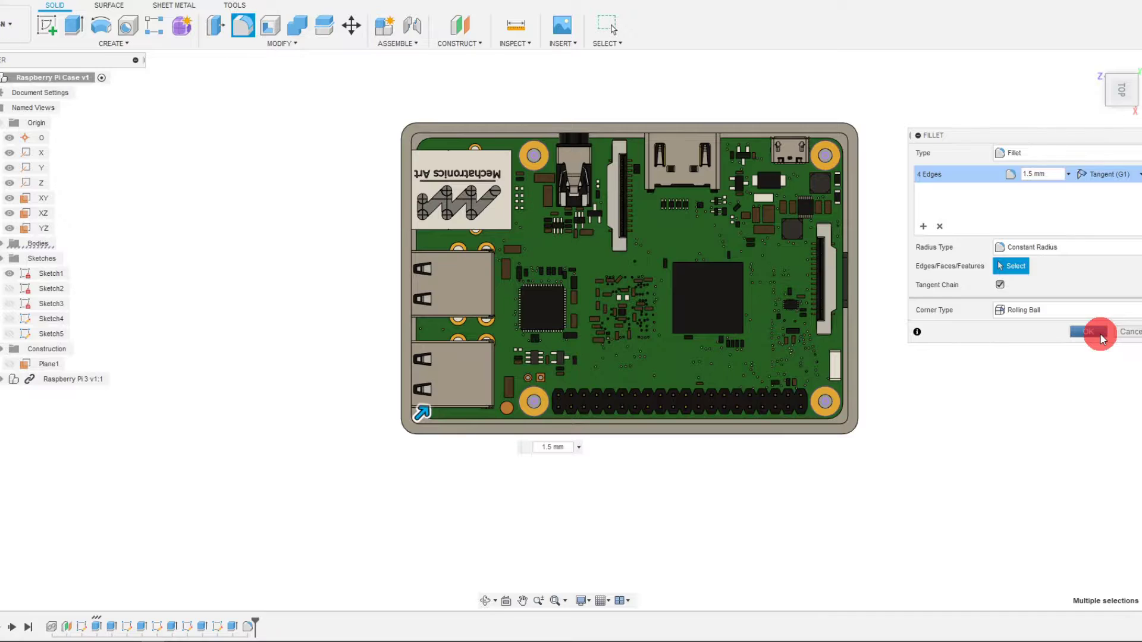
{"action": "left_click", "coordinate": [1090, 332]}
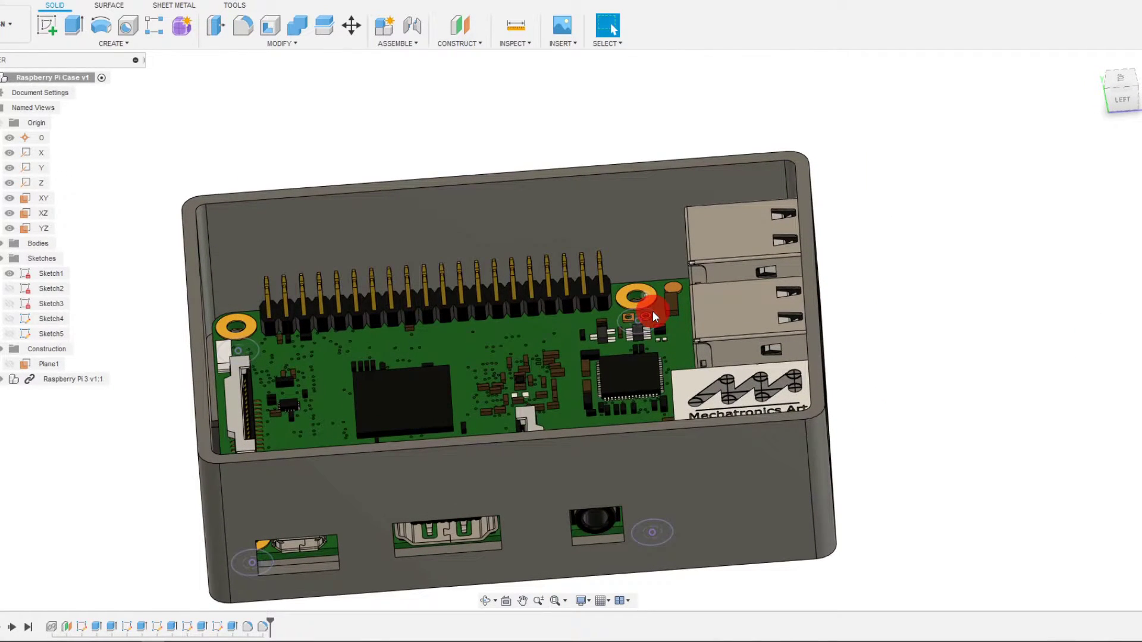
{"action": "scroll", "coordinate": [655, 309], "scroll_direction": "up", "scroll_amount": 5}
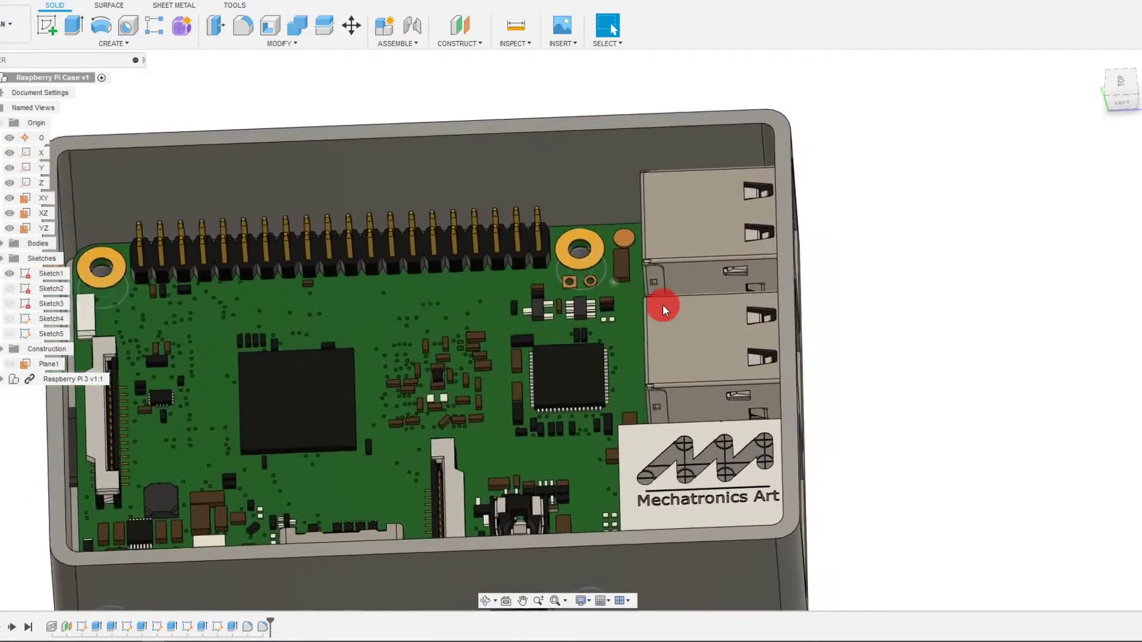
{"action": "scroll", "coordinate": [663, 305], "scroll_direction": "down", "scroll_amount": 5}
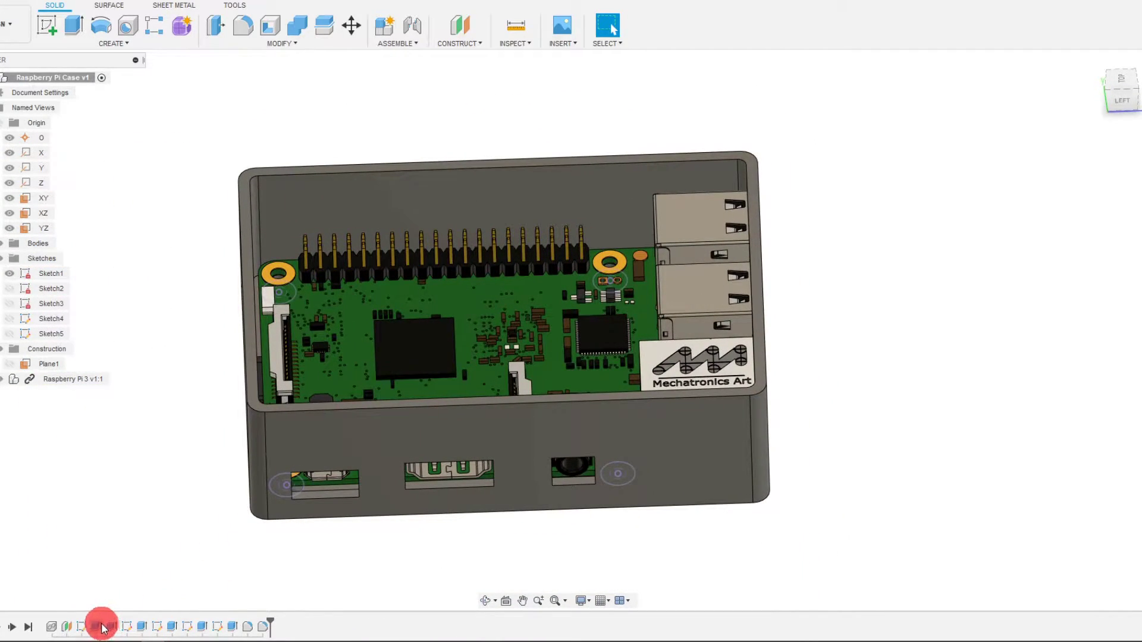
{"action": "left_click", "coordinate": [113, 626]}
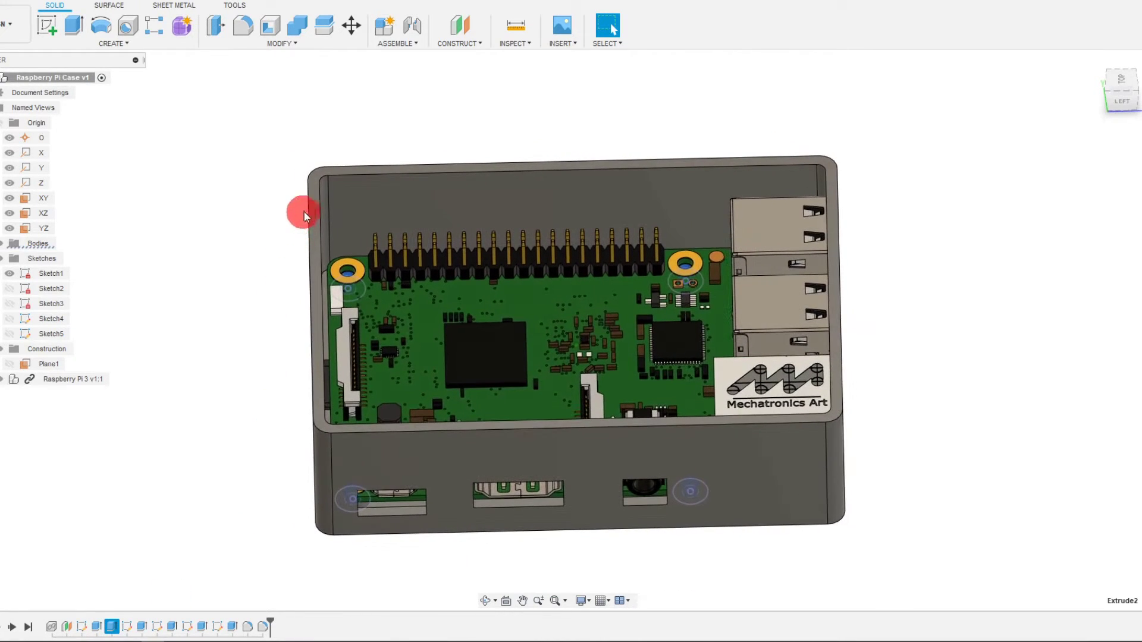
Step: Create a new sketch on the top rim face of the case walls
{"action": "left_click", "coordinate": [313, 205]}
{"action": "middle_click_drag", "start_coordinate": [278, 344], "coordinate": [276, 302], "text": "shift"}
{"action": "scroll", "coordinate": [276, 302], "scroll_direction": "up", "scroll_amount": 4}
{"action": "scroll", "coordinate": [315, 279], "scroll_direction": "down", "scroll_amount": 6}
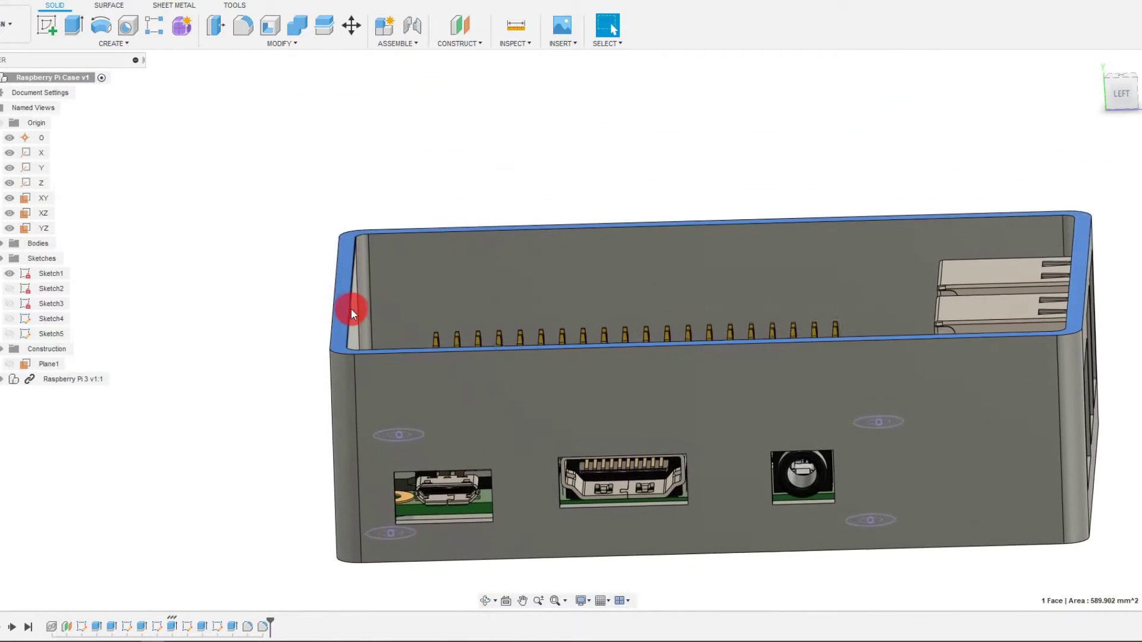
{"action": "scroll", "coordinate": [337, 301], "scroll_direction": "down", "scroll_amount": 2}
{"action": "left_click", "coordinate": [51, 26]}
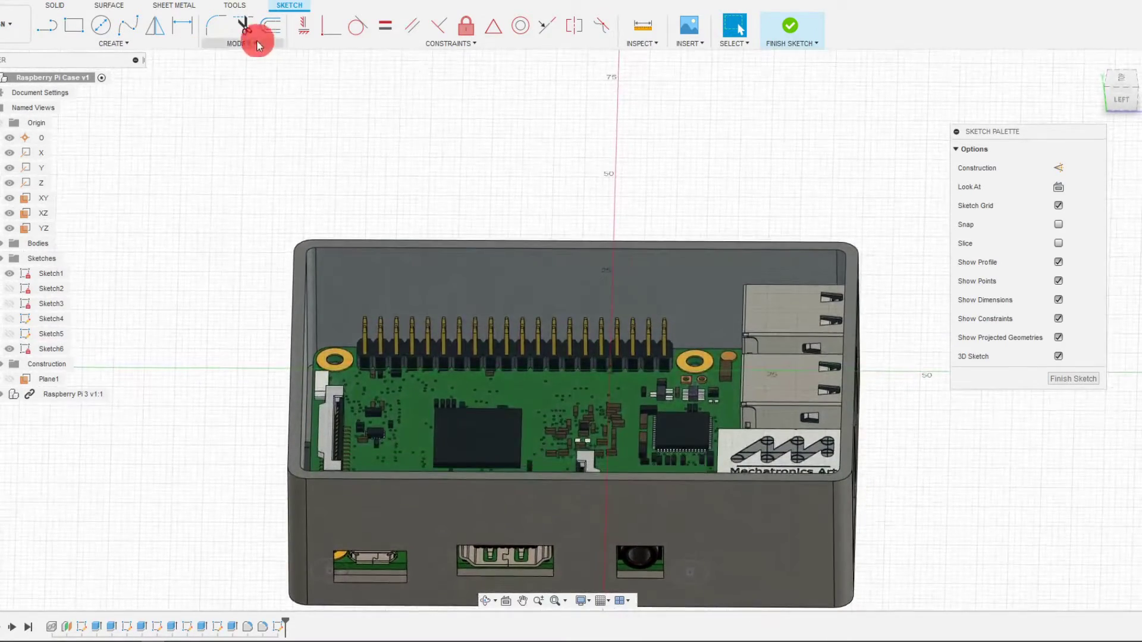
Step: Project the inner and outer outlines of the case's top rim face into the sketch
{"action": "left_click", "coordinate": [296, 327]}
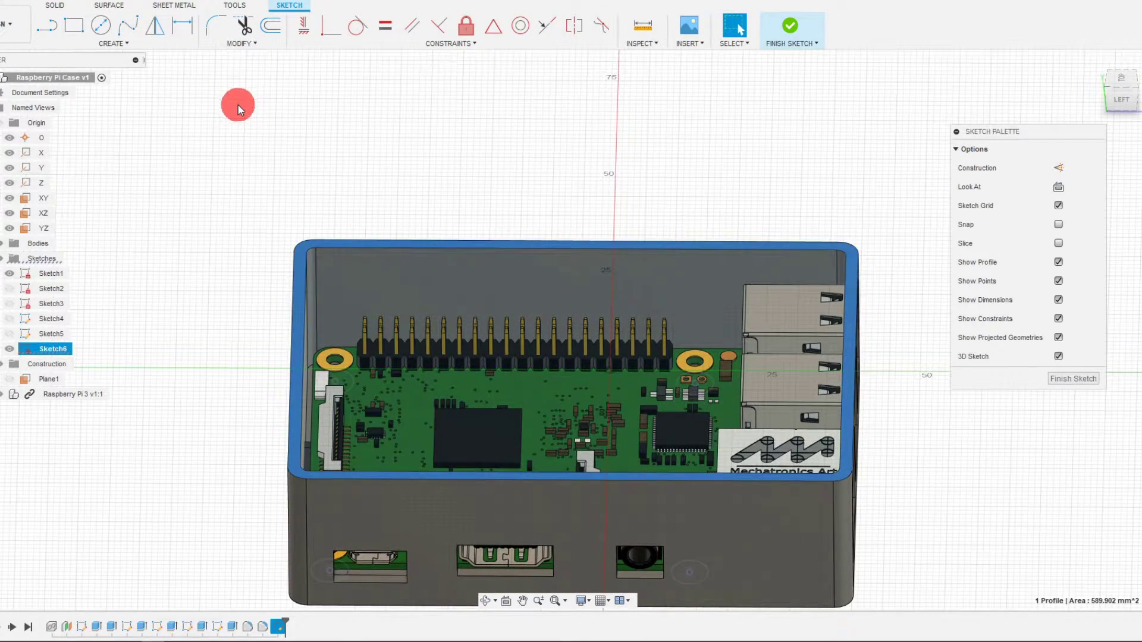
{"action": "key", "text": "p"}
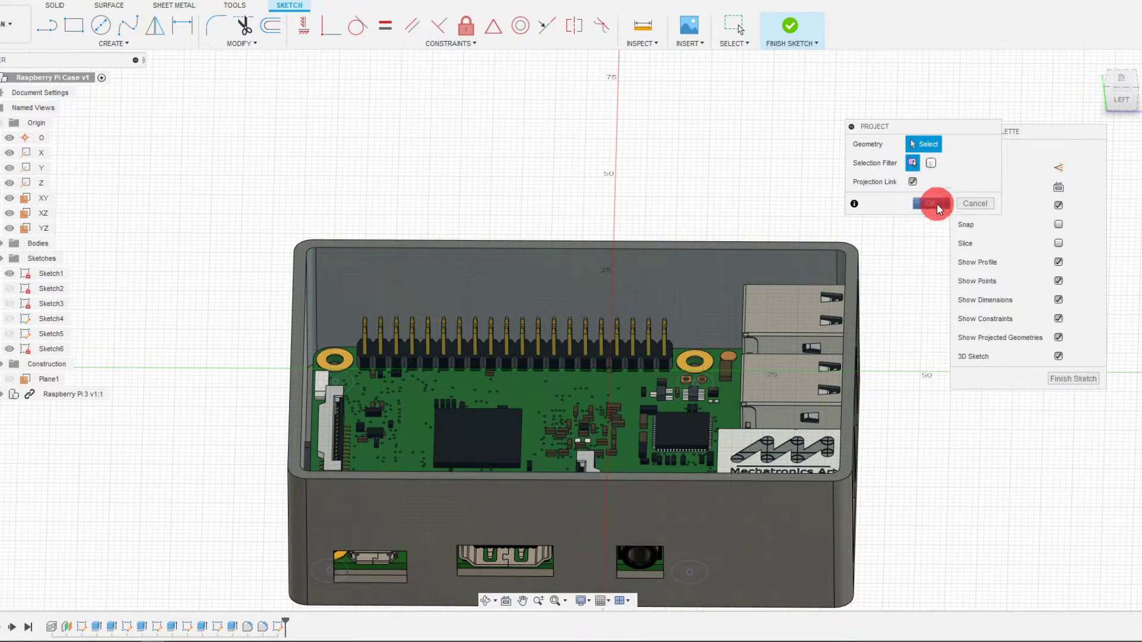
{"action": "left_click", "coordinate": [933, 204]}
{"action": "left_click", "coordinate": [850, 271]}
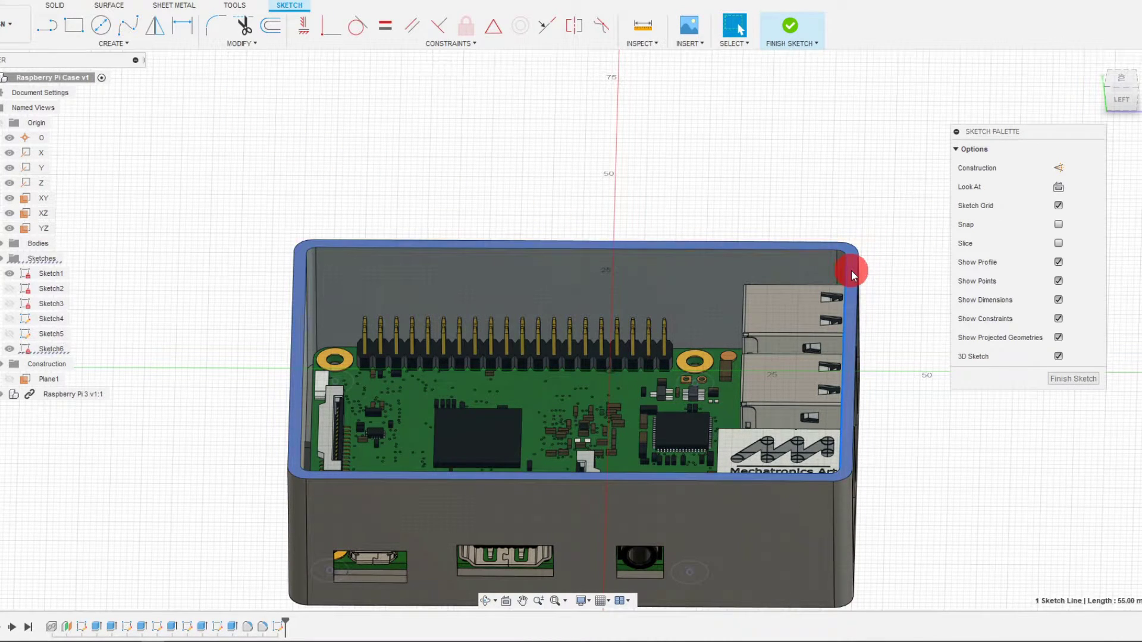
{"action": "key", "text": "p"}
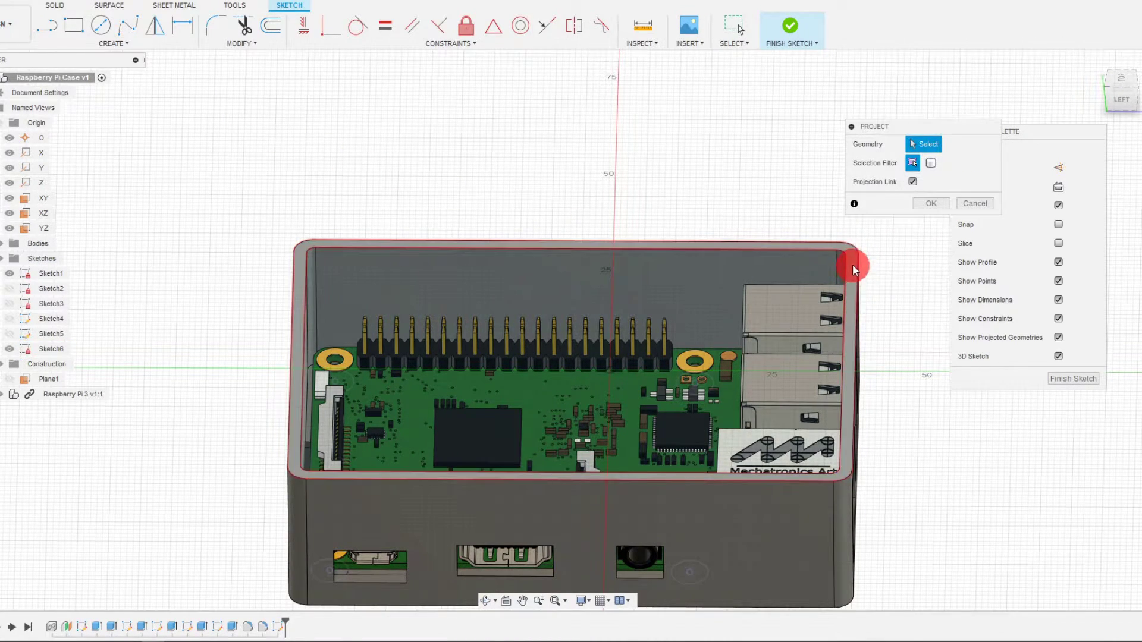
{"action": "left_click", "coordinate": [852, 265]}
{"action": "left_click", "coordinate": [917, 205]}
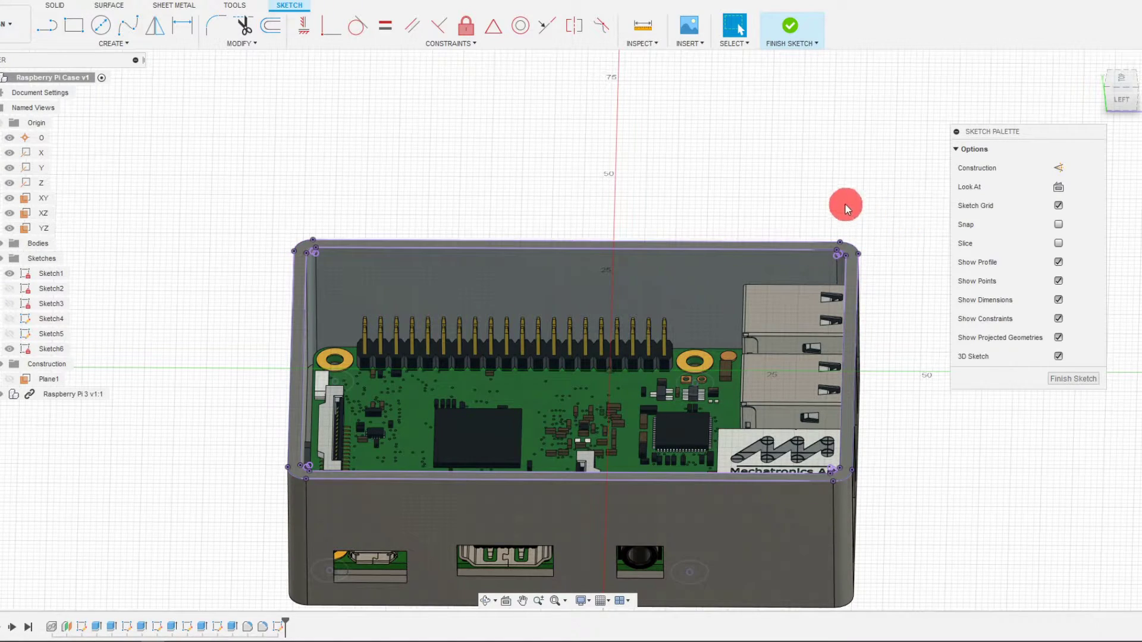
Step: Extrude both the rim and inner profiles upward by 2 mm to close the top of the case with a lid
{"action": "middle_click_drag", "start_coordinate": [759, 212], "coordinate": [792, 197], "text": "shift"}
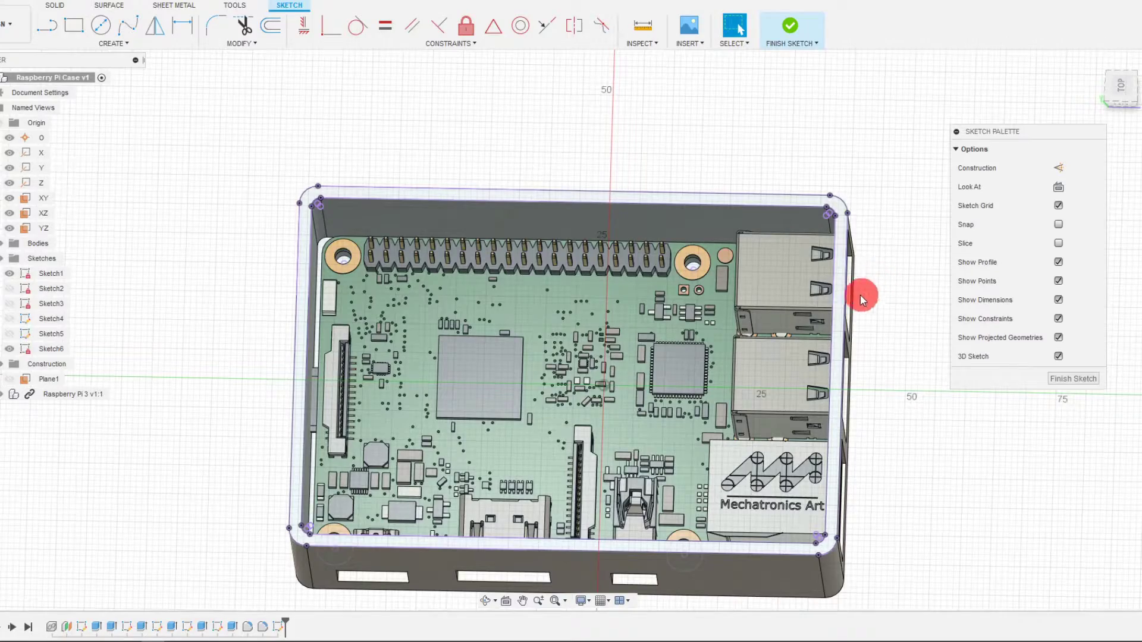
{"action": "scroll", "coordinate": [860, 295], "scroll_direction": "up", "scroll_amount": 2}
{"action": "middle_click_drag", "start_coordinate": [856, 281], "coordinate": [655, 220], "text": "shift"}
{"action": "scroll", "coordinate": [894, 271], "scroll_direction": "down", "scroll_amount": 2}
{"action": "left_click", "coordinate": [51, 8]}
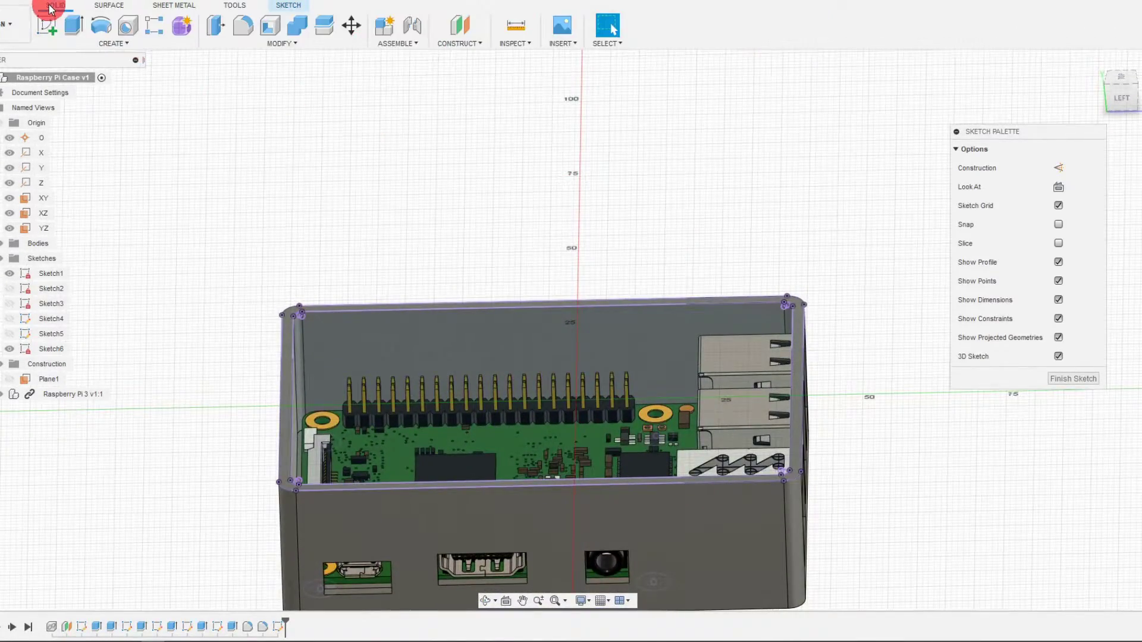
{"action": "key", "text": "e"}
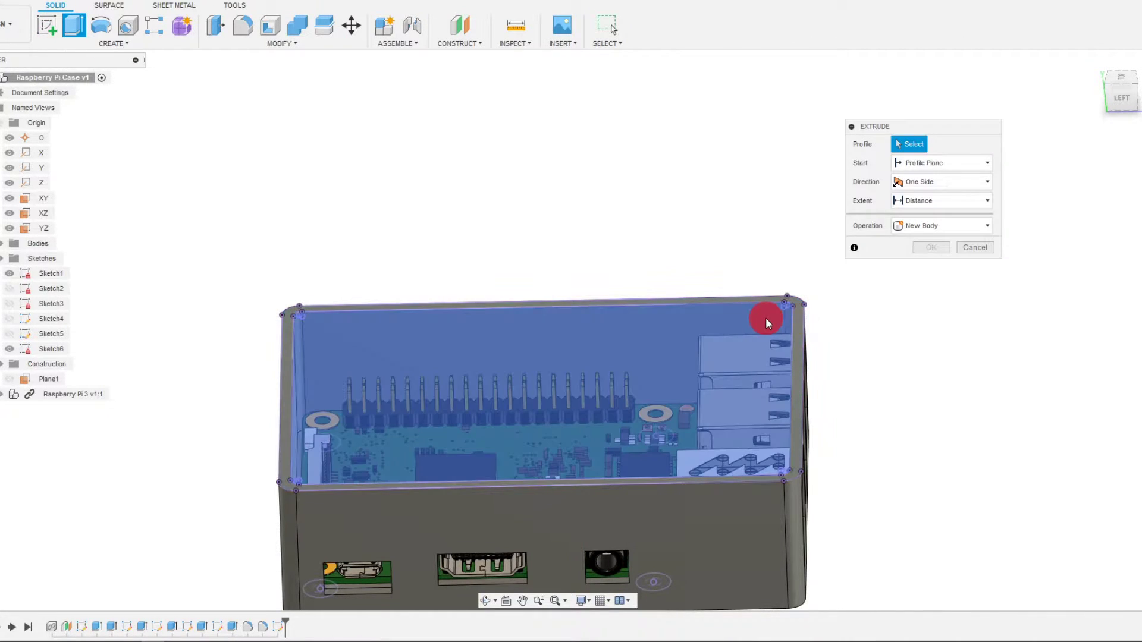
{"action": "left_click", "coordinate": [797, 320]}
{"action": "left_click", "coordinate": [799, 324]}
{"action": "middle_click_drag", "start_coordinate": [718, 370], "coordinate": [533, 428], "text": "shift"}
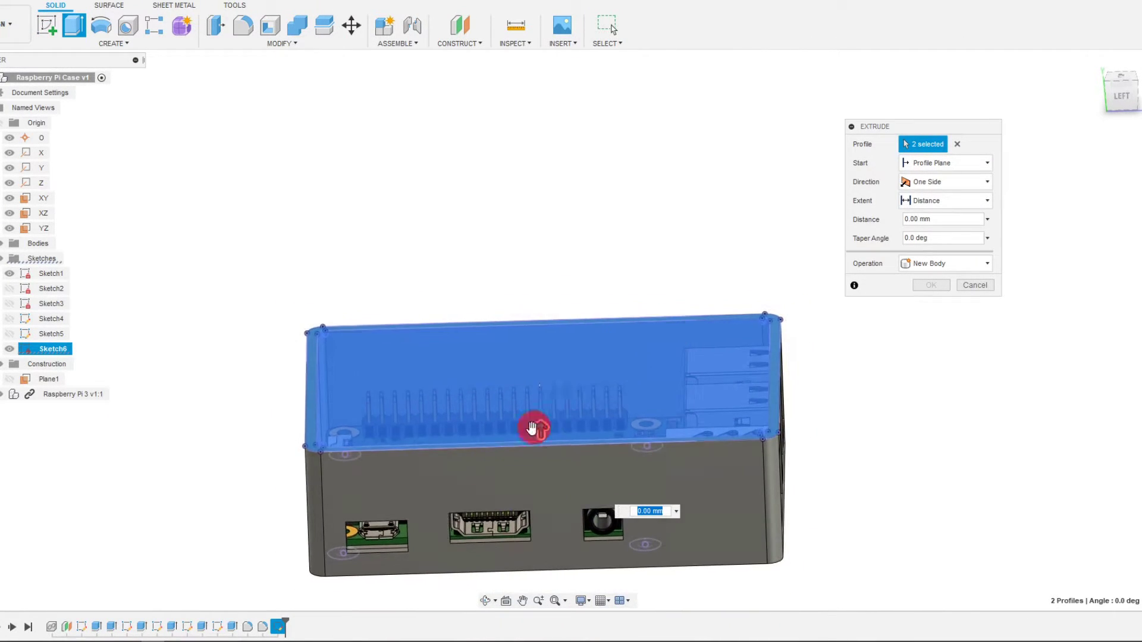
{"action": "left_click_drag", "start_coordinate": [540, 432], "coordinate": [541, 423]}
{"action": "left_click", "coordinate": [650, 464]}
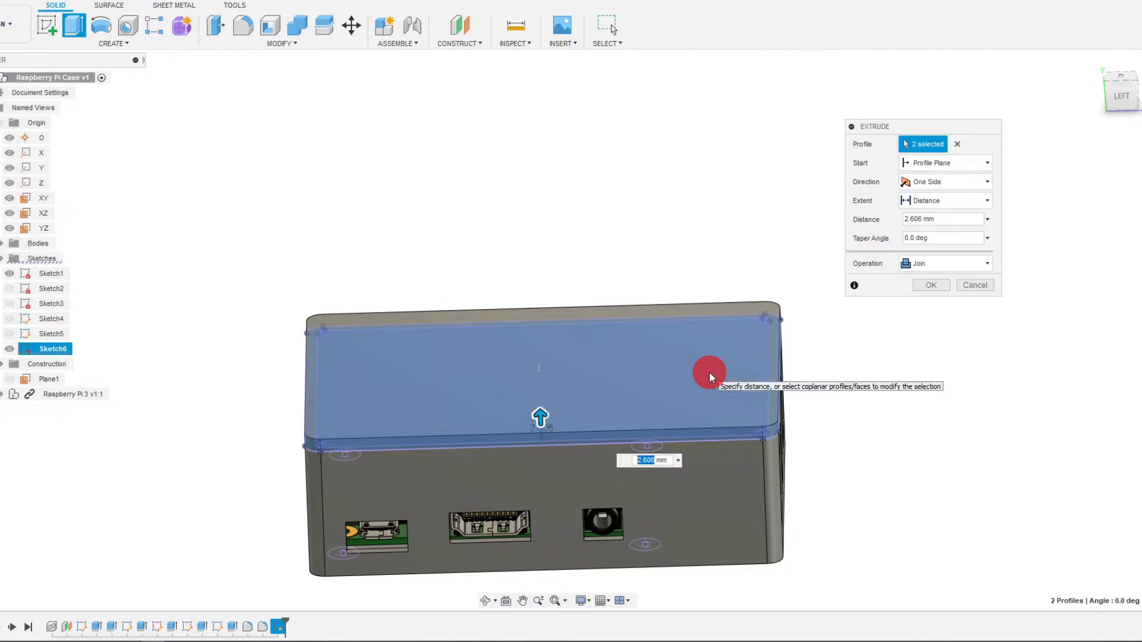
{"action": "type", "text": "2"}
{"action": "key", "text": "Return"}
{"action": "left_click", "coordinate": [922, 288]}
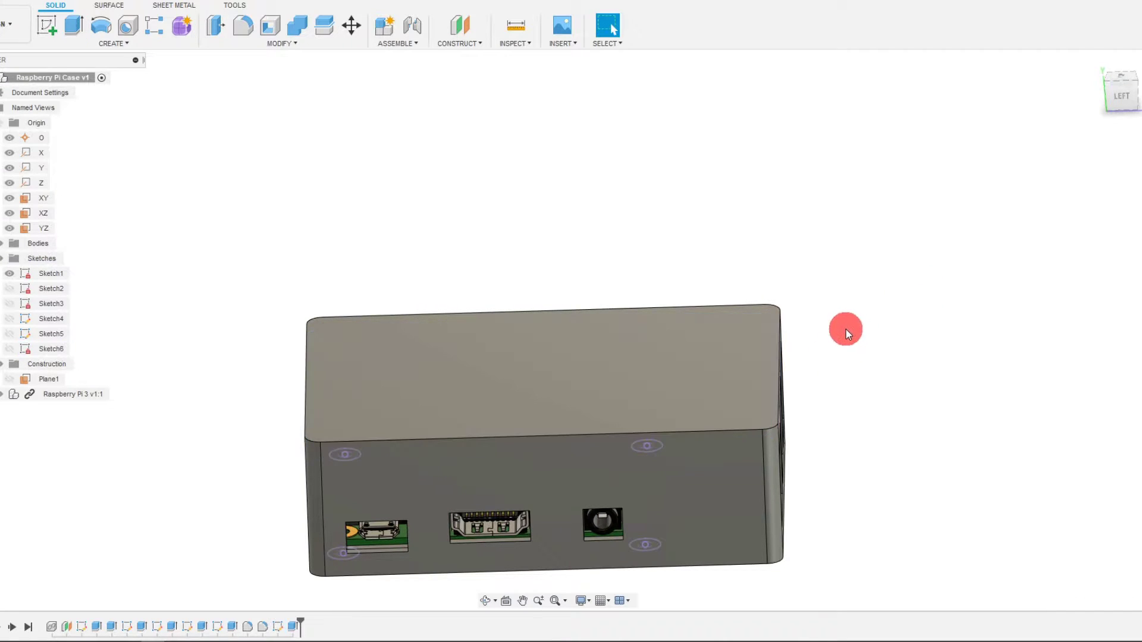
Step: Edit the 2 mm lid extrusion and change its operation to New Body
{"action": "middle_click_drag", "start_coordinate": [846, 329], "coordinate": [841, 330], "text": "shift"}
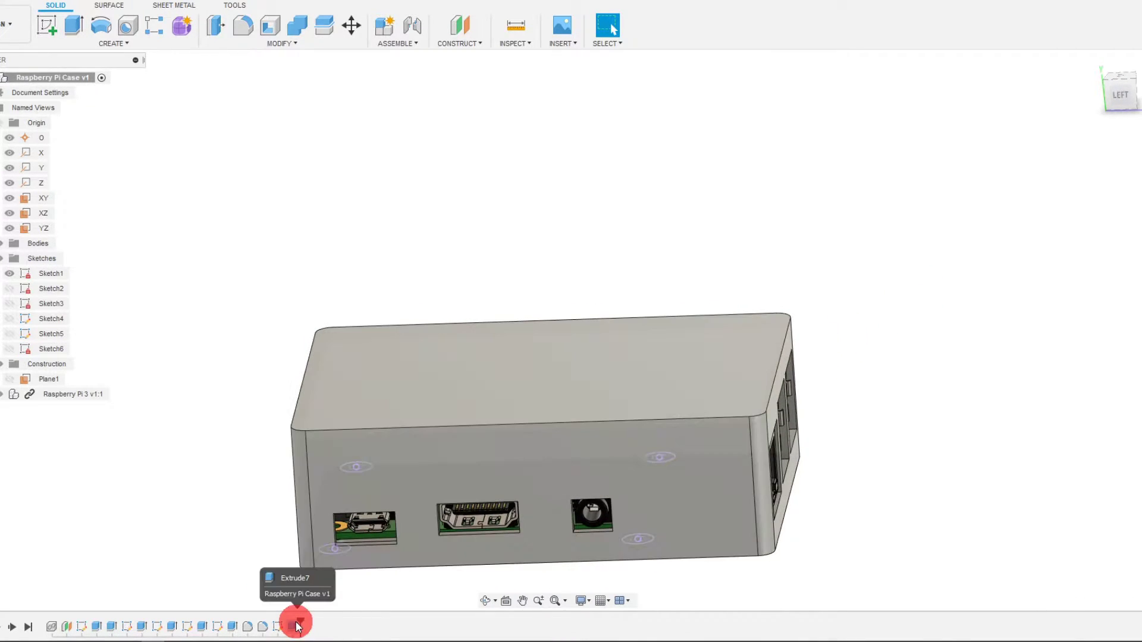
{"action": "double_click", "coordinate": [286, 624]}
{"action": "left_click", "coordinate": [926, 269]}
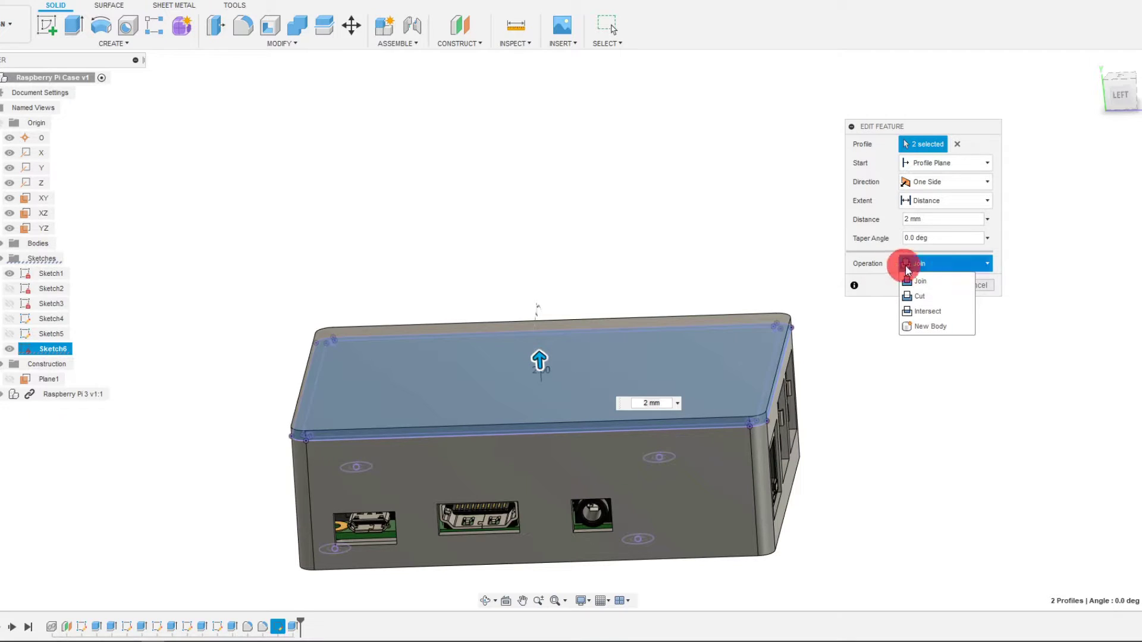
{"action": "left_click", "coordinate": [930, 324]}
{"action": "left_click", "coordinate": [923, 287]}
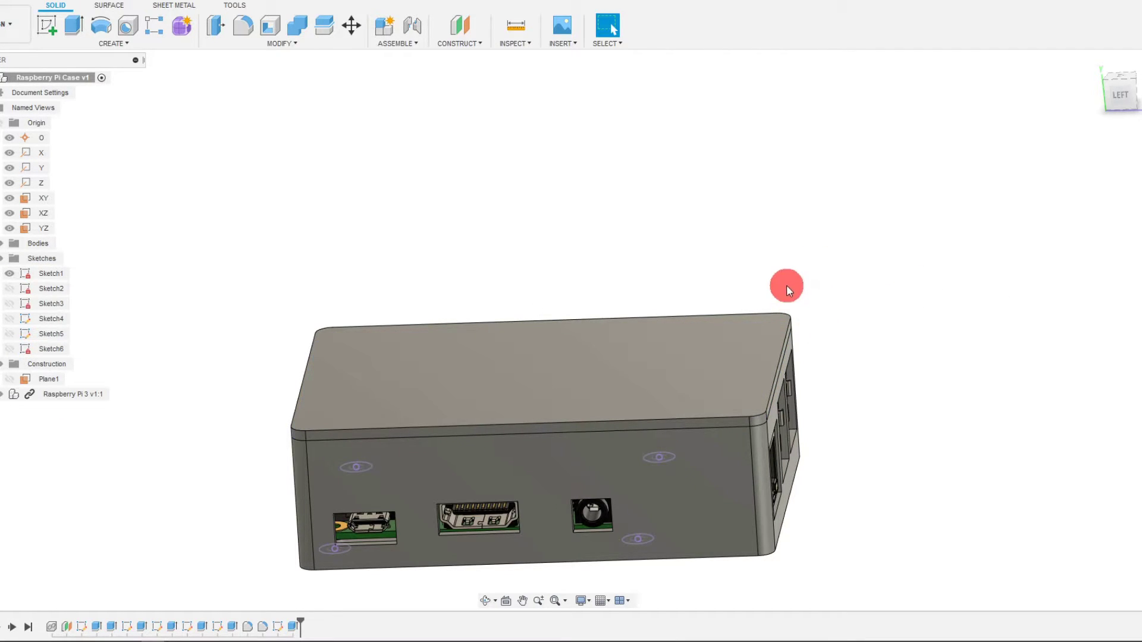
Step: Hide the case body Body1 to expose the lid's underside, and show the rim outline sketch, Sketch6
{"action": "middle_click_drag", "start_coordinate": [791, 285], "coordinate": [62, 409], "text": "shift"}
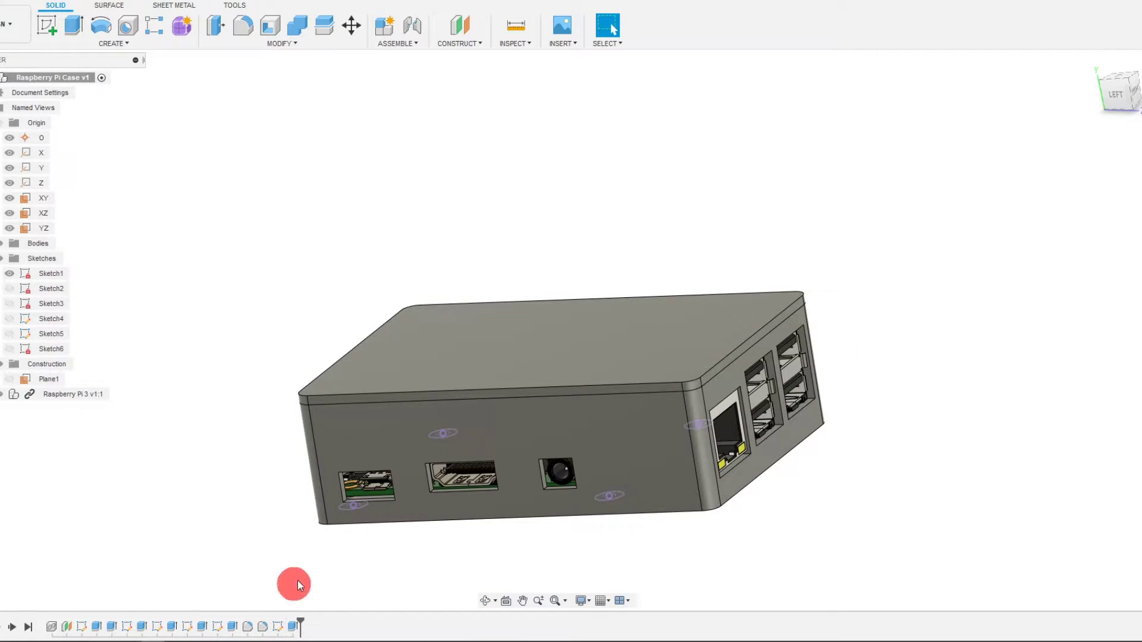
{"action": "mouse_move", "coordinate": [300, 586]}
{"action": "middle_mouse_down", "text": "shift"}
{"action": "mouse_move", "coordinate": [446, 344]}
{"action": "mouse_move", "coordinate": [194, 564]}
{"action": "middle_mouse_up", "text": "shift"}
{"action": "middle_click_drag", "start_coordinate": [267, 616], "coordinate": [174, 488], "text": "shift"}
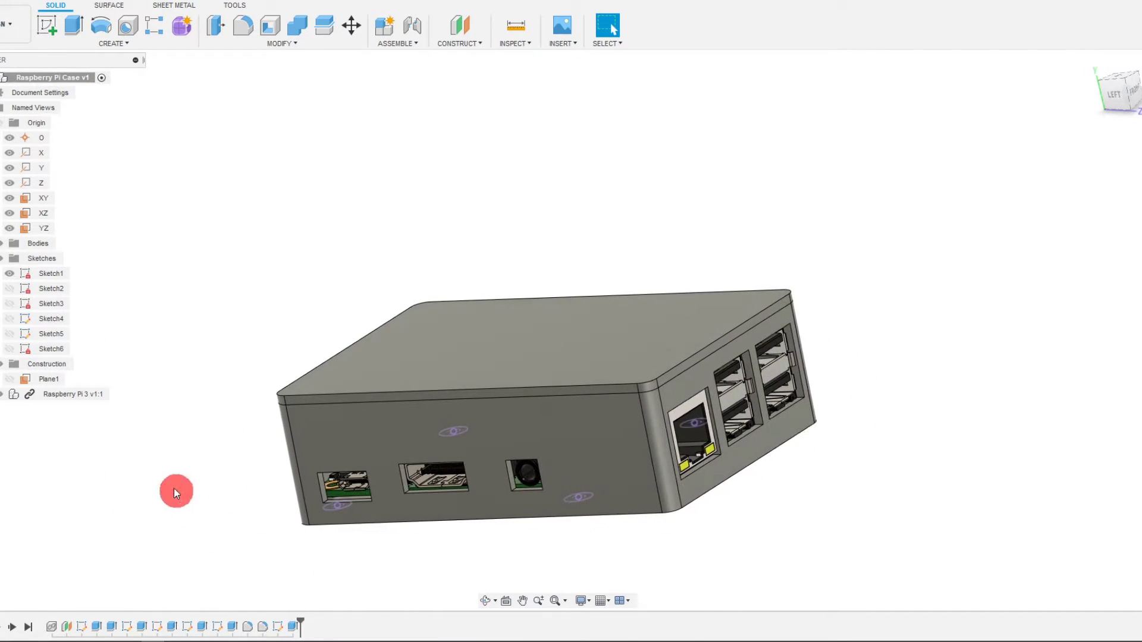
{"action": "left_click", "coordinate": [66, 396]}
{"action": "left_click", "coordinate": [2, 244]}
{"action": "left_click", "coordinate": [9, 274]}
{"action": "left_click", "coordinate": [9, 274]}
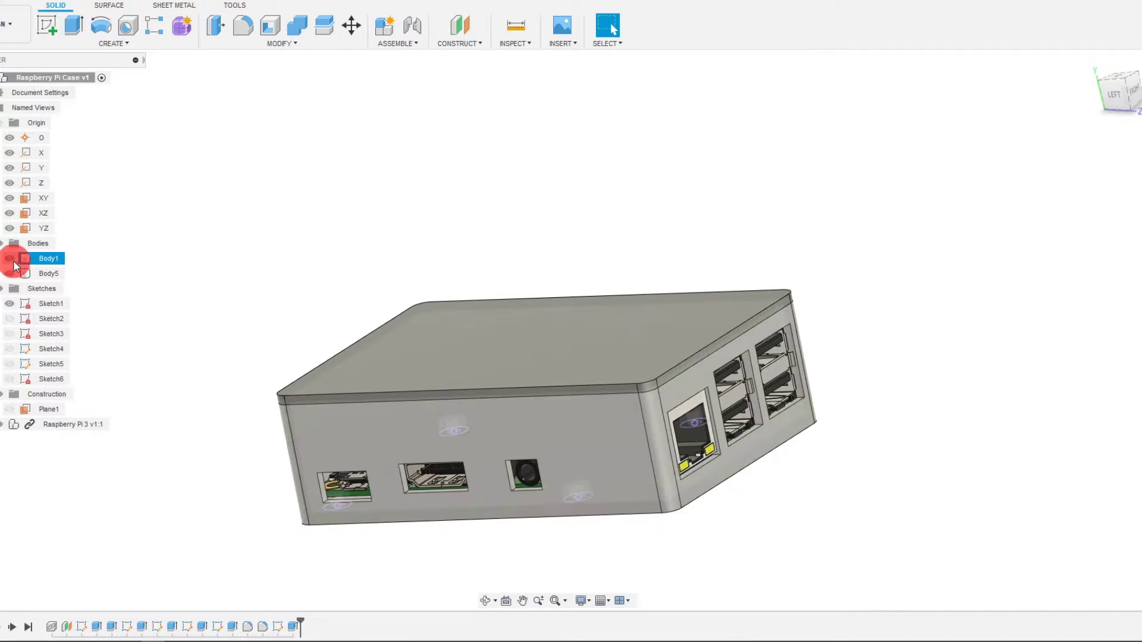
{"action": "left_click", "coordinate": [10, 258]}
{"action": "middle_click_drag", "start_coordinate": [256, 294], "coordinate": [284, 637], "text": "shift"}
{"action": "left_click", "coordinate": [11, 379]}
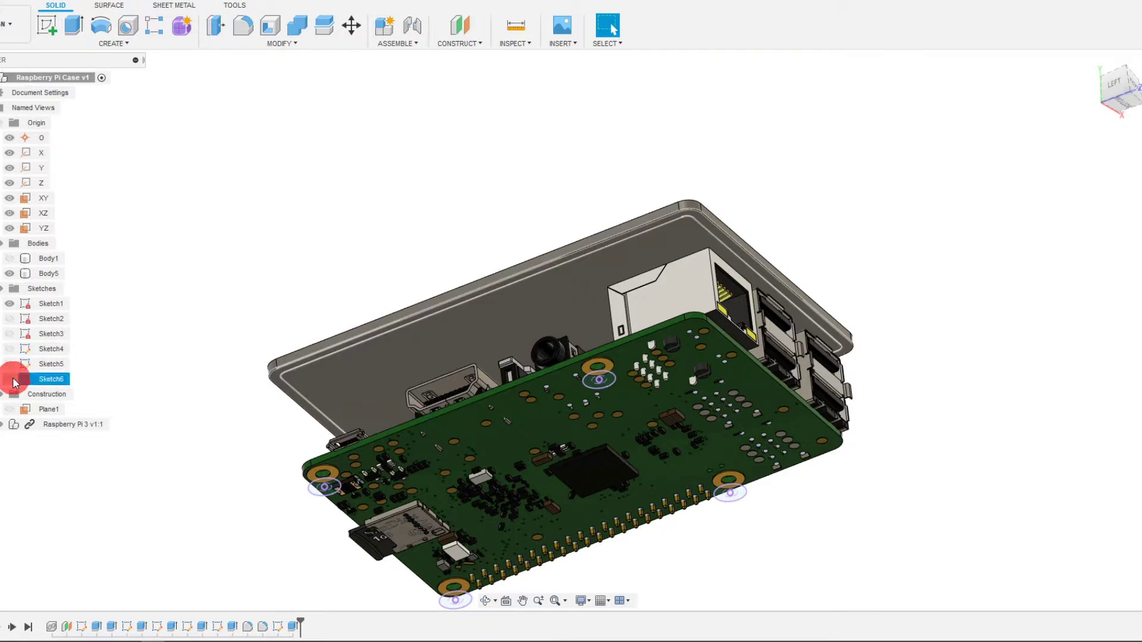
{"action": "left_click", "coordinate": [48, 380]}
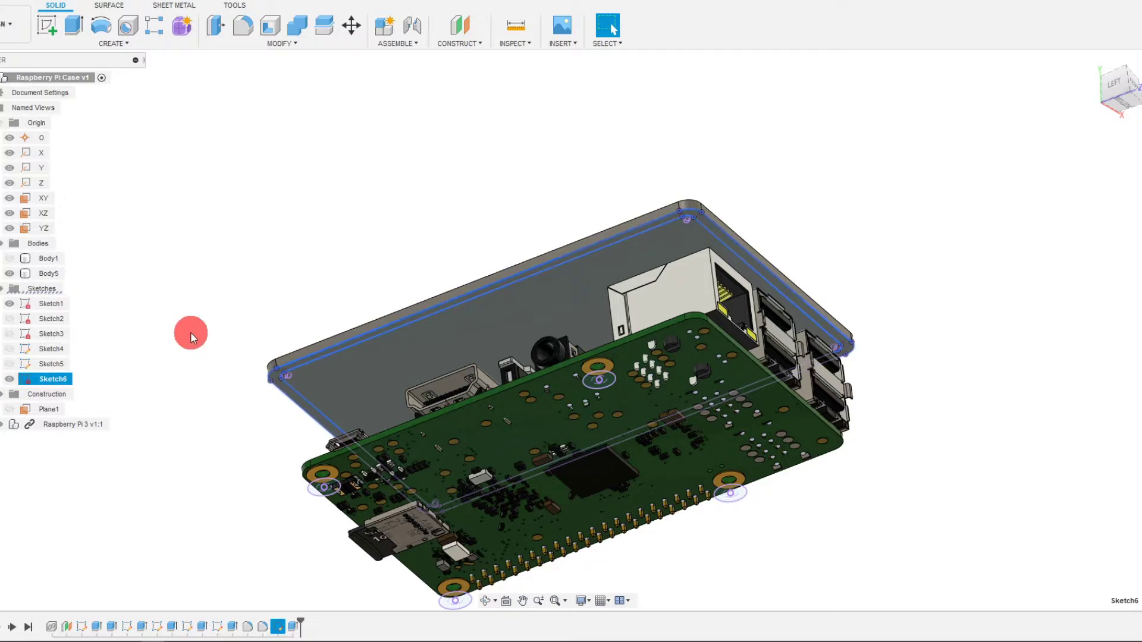
{"action": "left_click", "coordinate": [284, 397]}
Step: Extrude the inner rim profile by -1 mm toward the board, joined to the lid as a locating lip
{"action": "scroll", "coordinate": [296, 397], "scroll_direction": "up", "scroll_amount": 5}
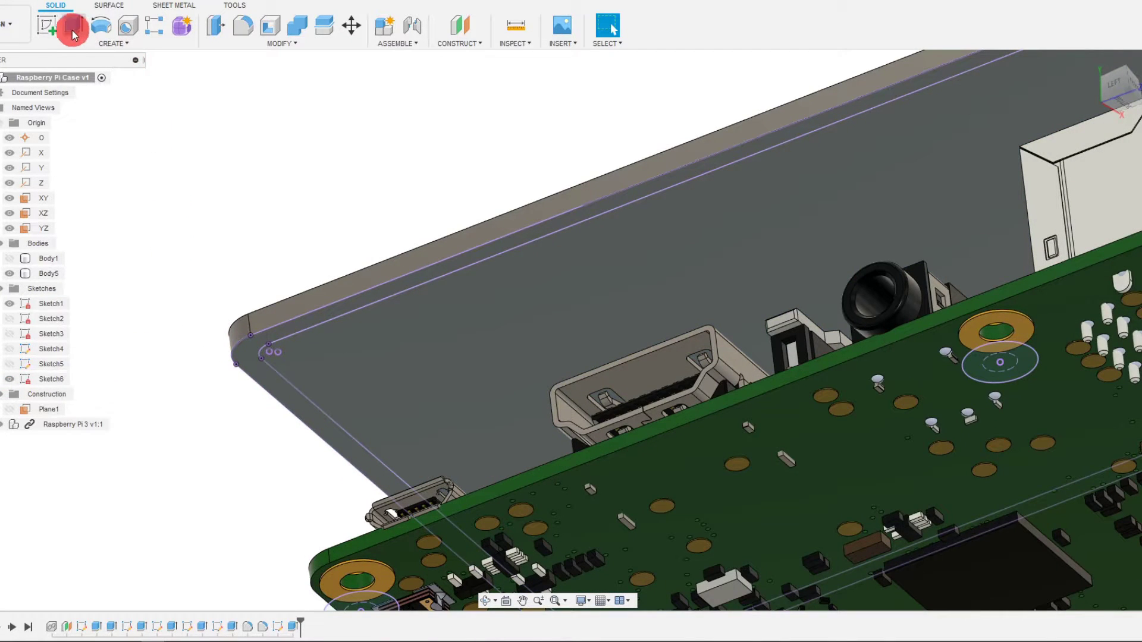
{"action": "key", "text": "e"}
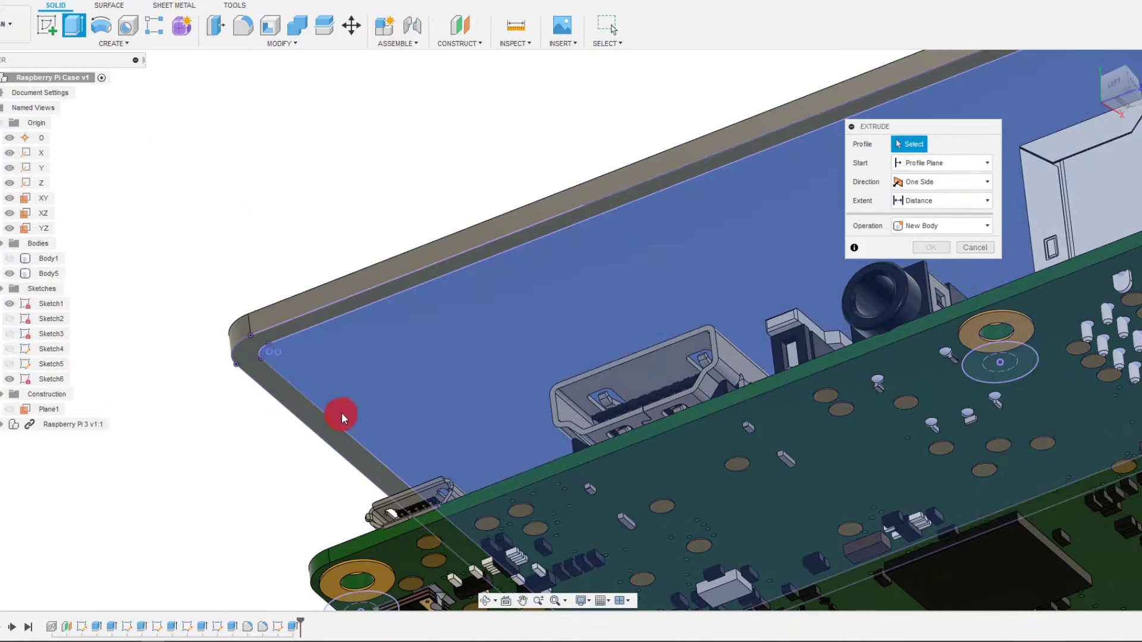
{"action": "left_click", "coordinate": [352, 377]}
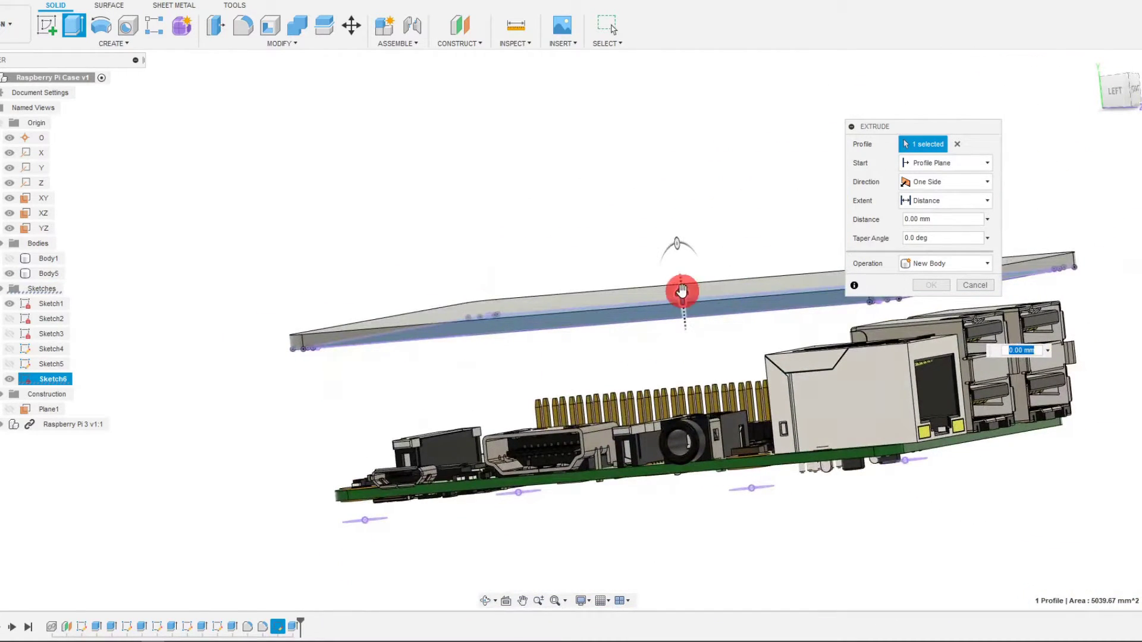
{"action": "left_click_drag", "start_coordinate": [683, 288], "coordinate": [684, 306]}
{"action": "middle_click_drag", "start_coordinate": [684, 306], "coordinate": [720, 345], "text": "shift"}
{"action": "left_click", "coordinate": [796, 351]}
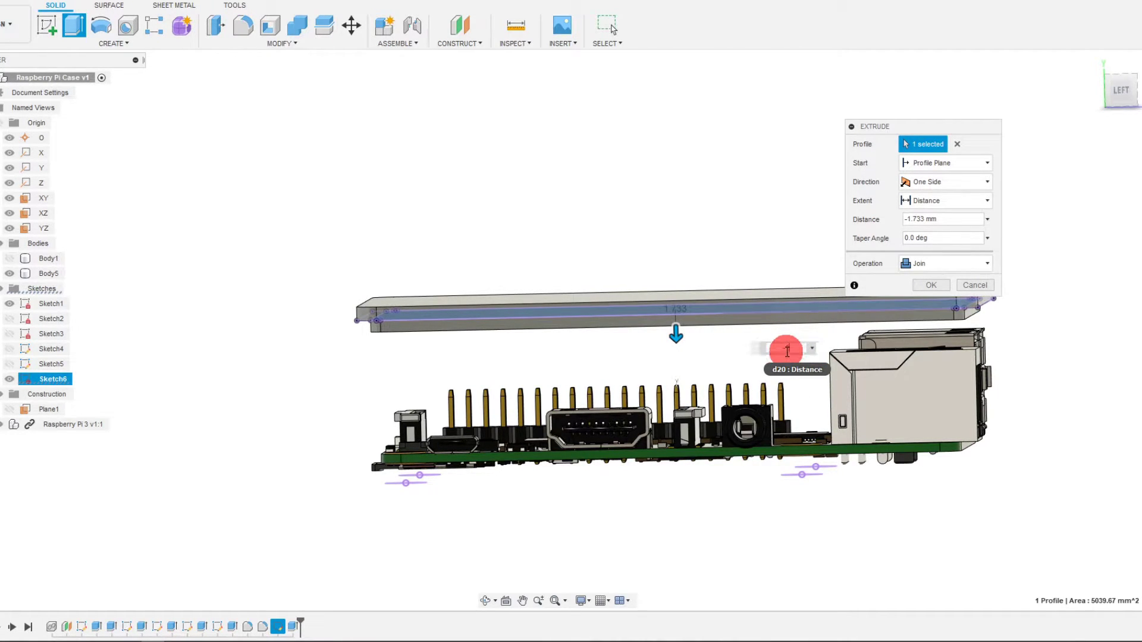
{"action": "type", "text": "-1"}
{"action": "middle_click_drag", "start_coordinate": [937, 360], "coordinate": [888, 287], "text": "shift"}
{"action": "left_click", "coordinate": [930, 285]}
Step: Show the case body Body1 again beneath the lid
{"action": "middle_click_drag", "start_coordinate": [202, 433], "coordinate": [172, 406], "text": "shift"}
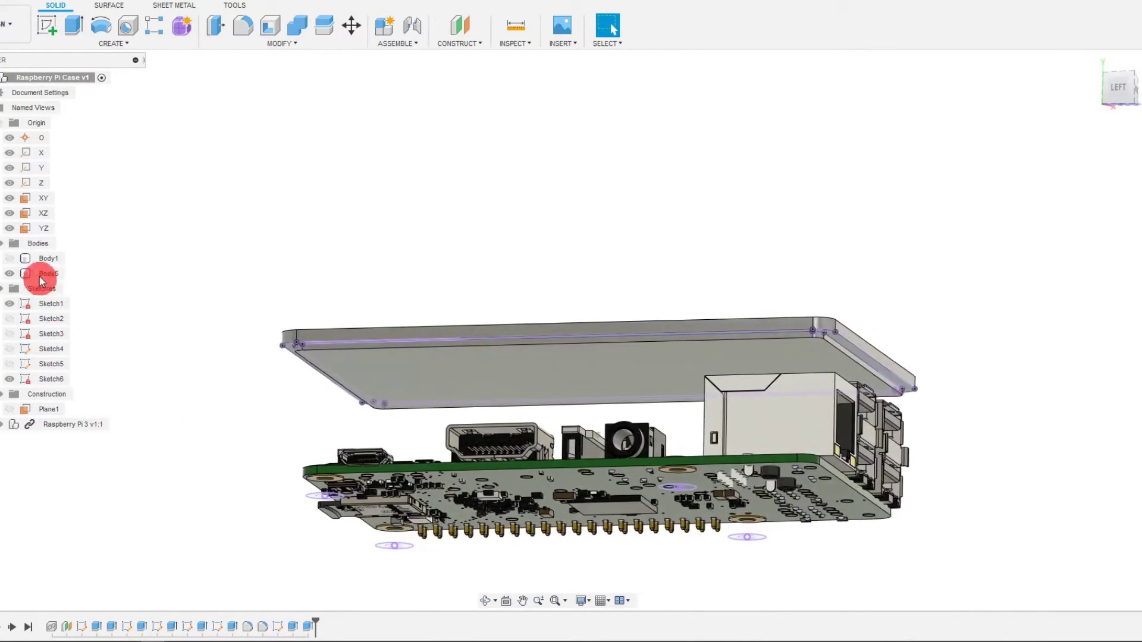
{"action": "left_click", "coordinate": [10, 258]}
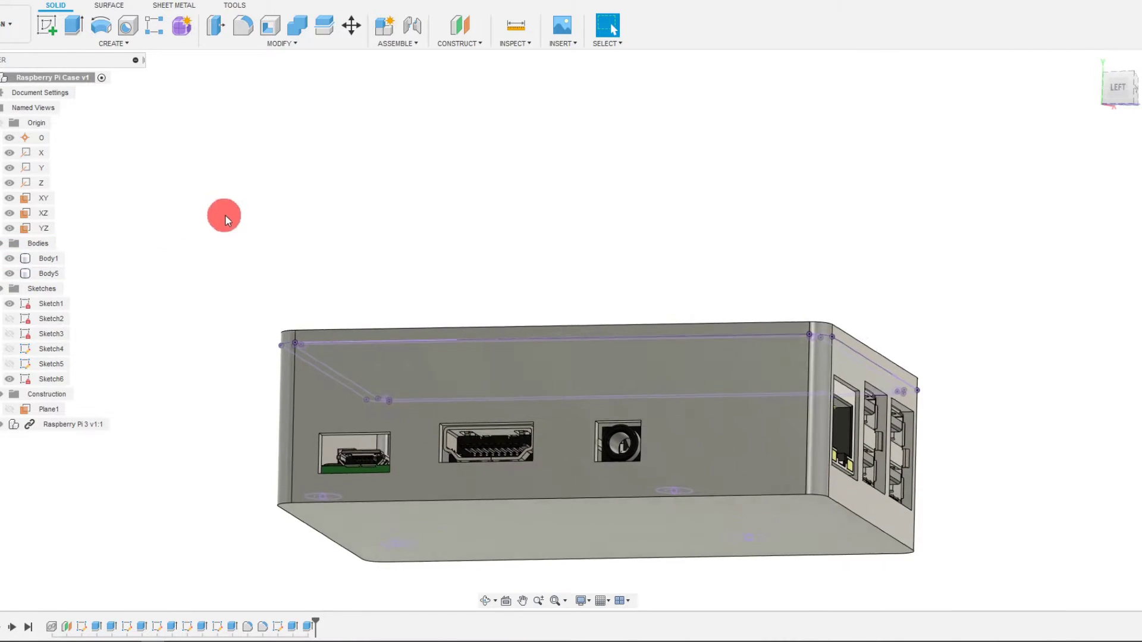
{"action": "middle_click_drag", "start_coordinate": [225, 215], "coordinate": [208, 89], "text": "shift"}
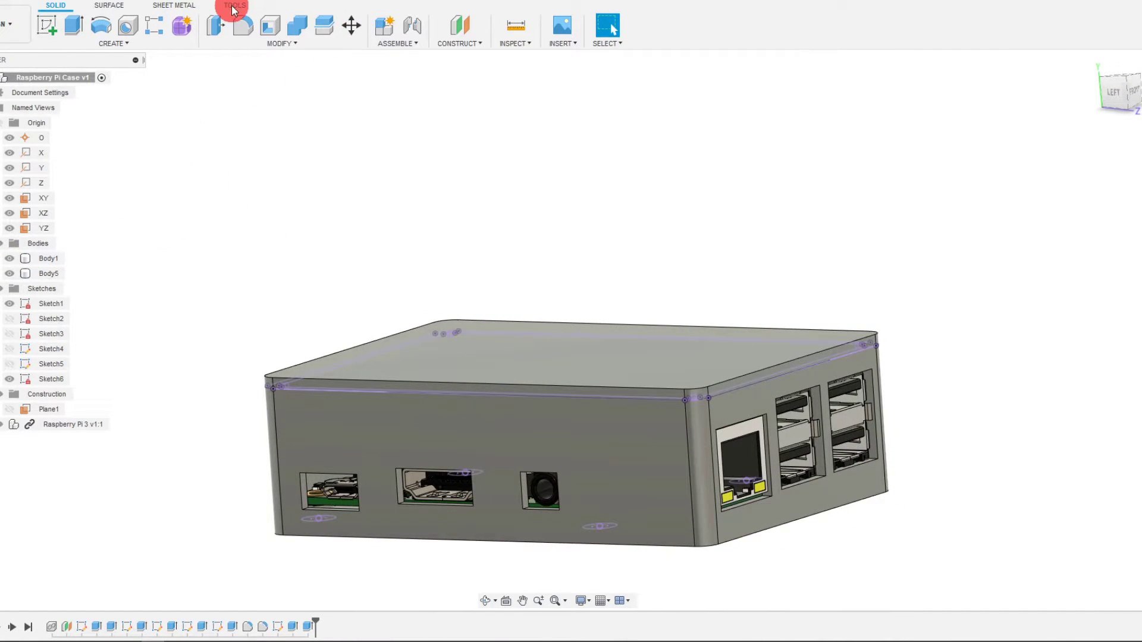
Step: Create a section analysis from the case's HDMI and audio side face, moved -26.939 mm into the case
{"action": "left_click", "coordinate": [234, 6]}
{"action": "left_click", "coordinate": [308, 25]}
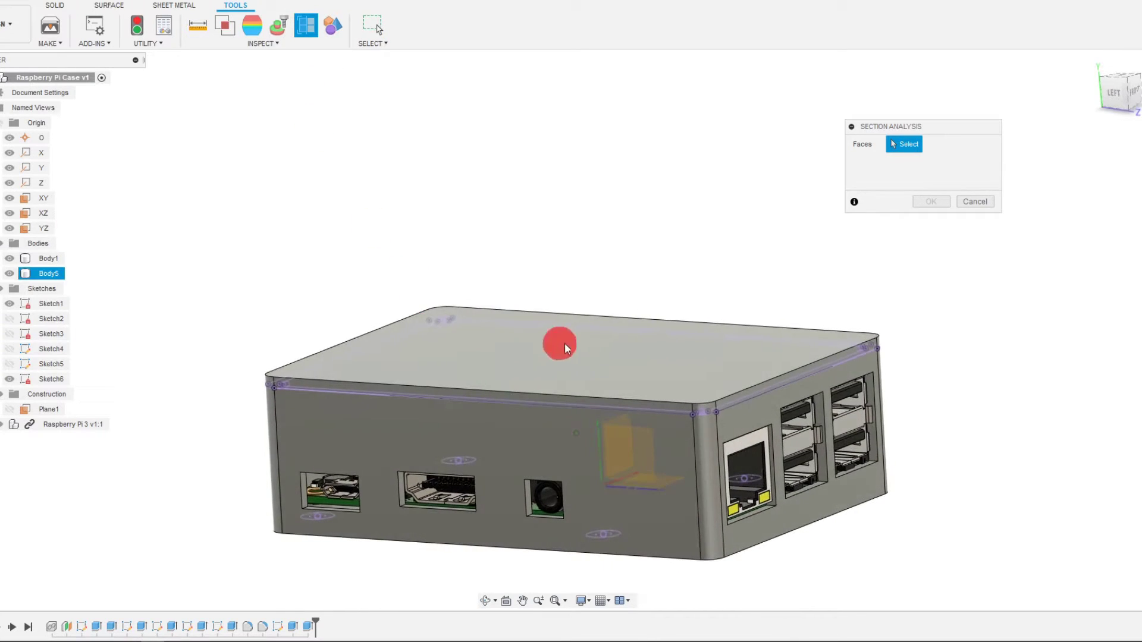
{"action": "middle_click_drag", "start_coordinate": [658, 474], "coordinate": [577, 408], "text": "shift"}
{"action": "left_click", "coordinate": [577, 450]}
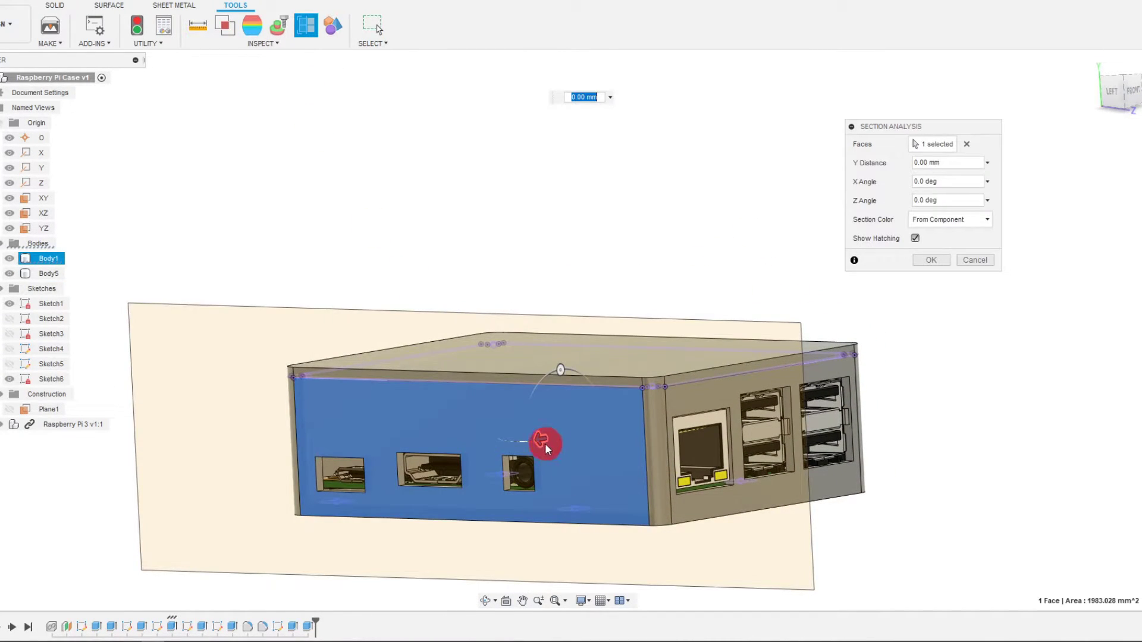
{"action": "left_click_drag", "start_coordinate": [543, 441], "coordinate": [635, 415]}
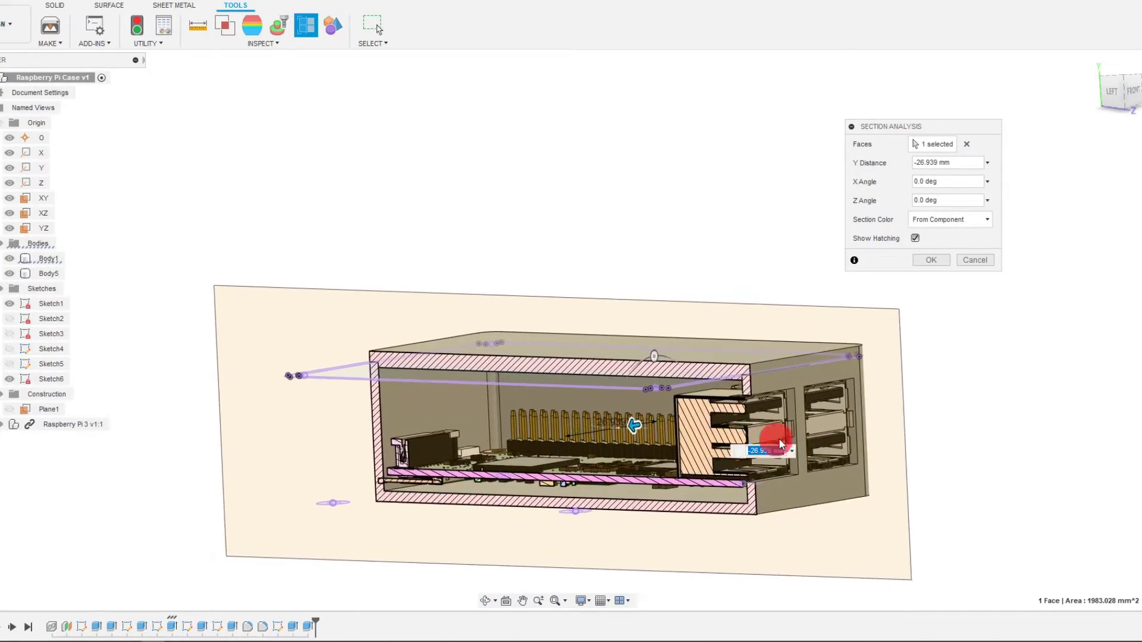
{"action": "scroll", "coordinate": [891, 432], "scroll_direction": "up", "scroll_amount": 9}
{"action": "scroll", "coordinate": [898, 430], "scroll_direction": "up", "scroll_amount": 5}
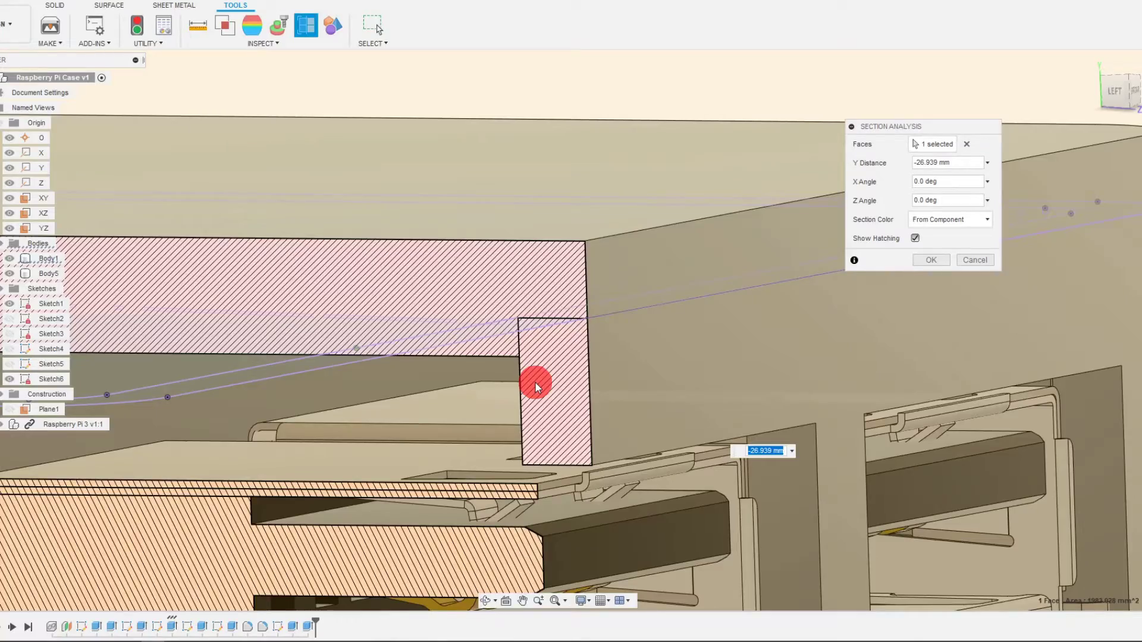
{"action": "scroll", "coordinate": [819, 378], "scroll_direction": "down", "scroll_amount": 4}
{"action": "scroll", "coordinate": [812, 372], "scroll_direction": "down", "scroll_amount": 2}
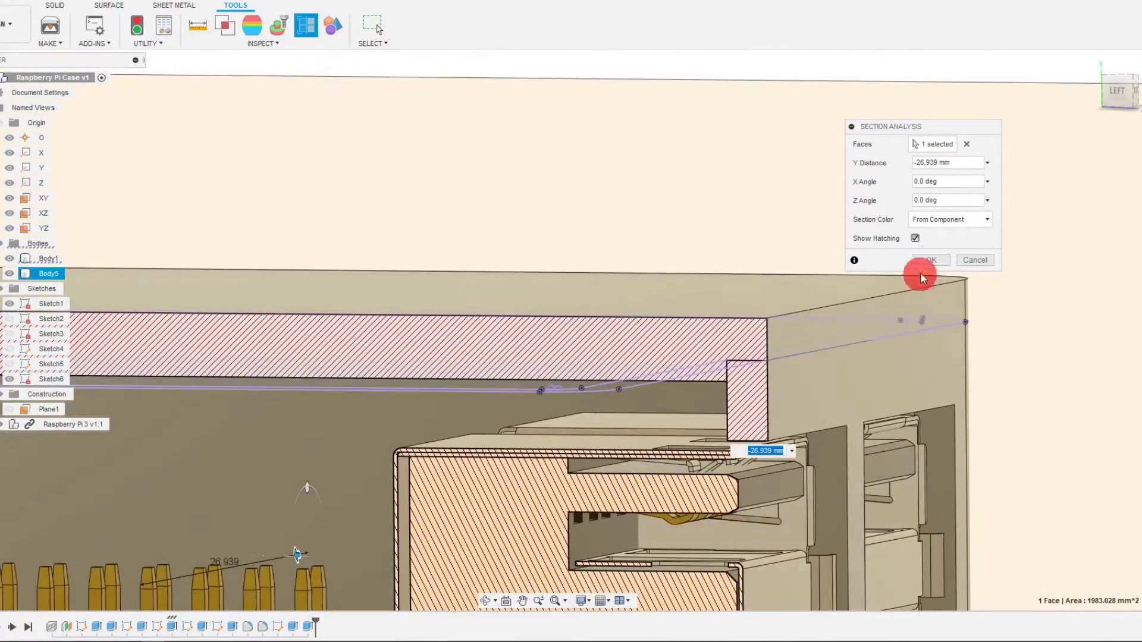
{"action": "left_click", "coordinate": [941, 261]}
Step: Hide the case body Body1 to expose the sectioned lid Body5 and its locating lip
{"action": "scroll", "coordinate": [847, 257], "scroll_direction": "down", "scroll_amount": 5}
{"action": "middle_click_drag", "start_coordinate": [847, 257], "coordinate": [901, 320], "text": "shift"}
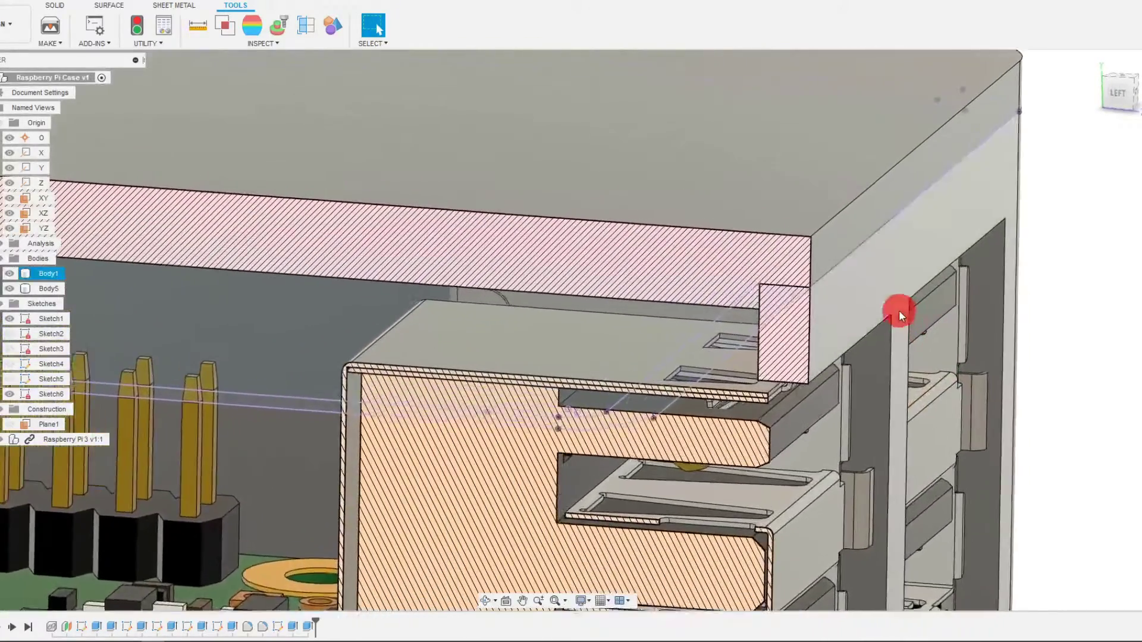
{"action": "scroll", "coordinate": [818, 309], "scroll_direction": "down", "scroll_amount": 6}
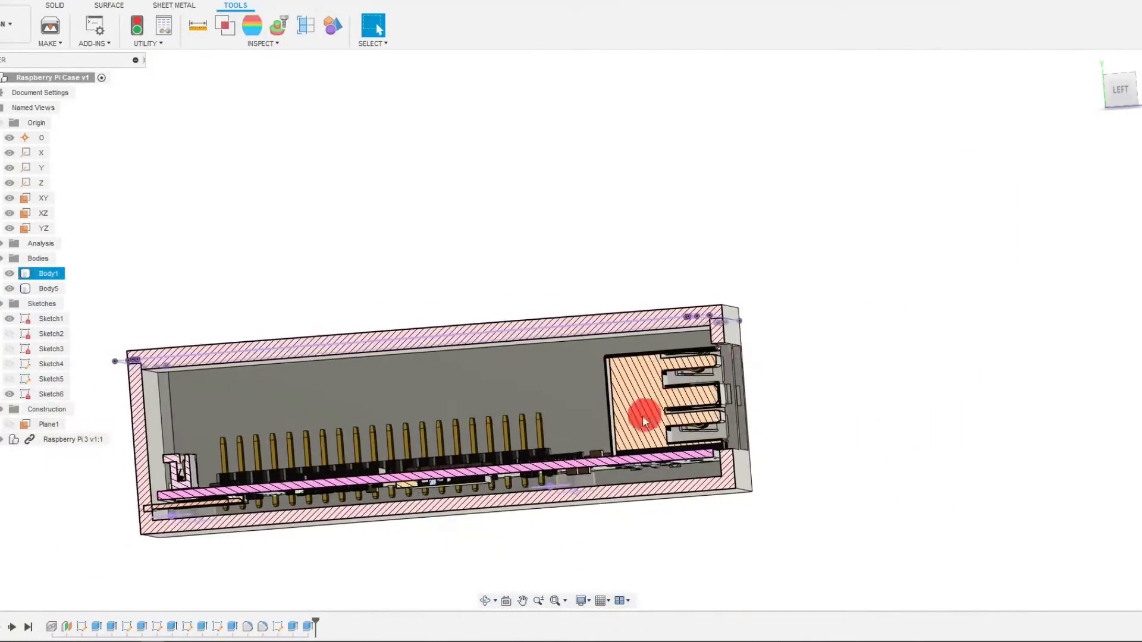
{"action": "mouse_move", "coordinate": [606, 425]}
{"action": "middle_mouse_down", "text": "shift"}
{"action": "mouse_move", "coordinate": [562, 426]}
{"action": "mouse_move", "coordinate": [626, 430]}
{"action": "middle_mouse_up", "text": "shift"}
{"action": "left_click", "coordinate": [10, 288]}
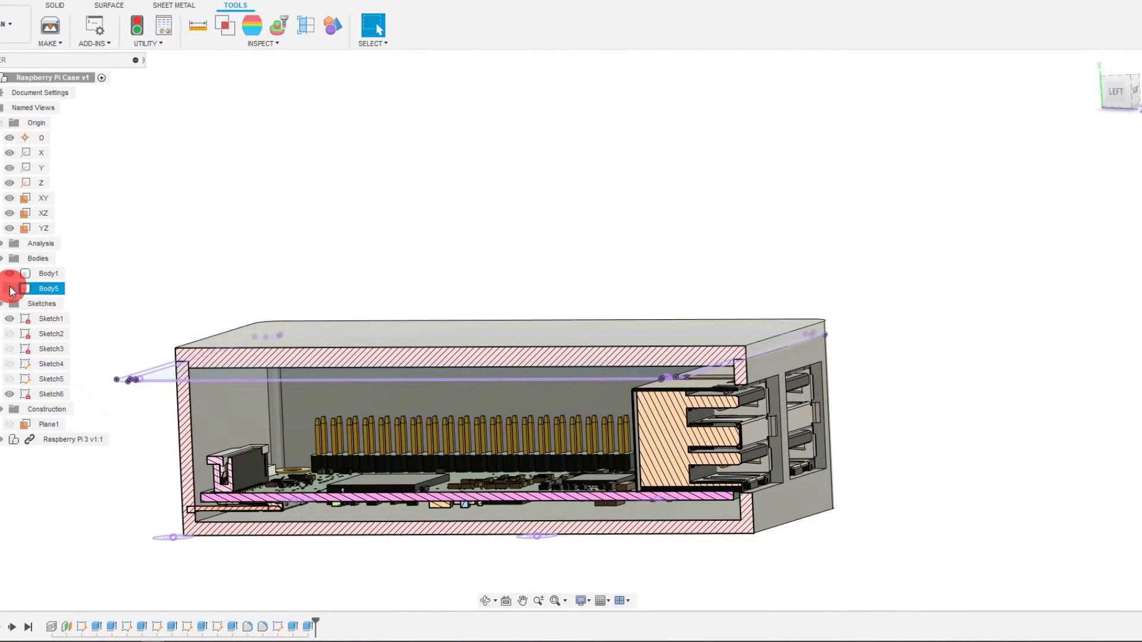
{"action": "left_click", "coordinate": [9, 289]}
{"action": "left_click", "coordinate": [9, 273]}
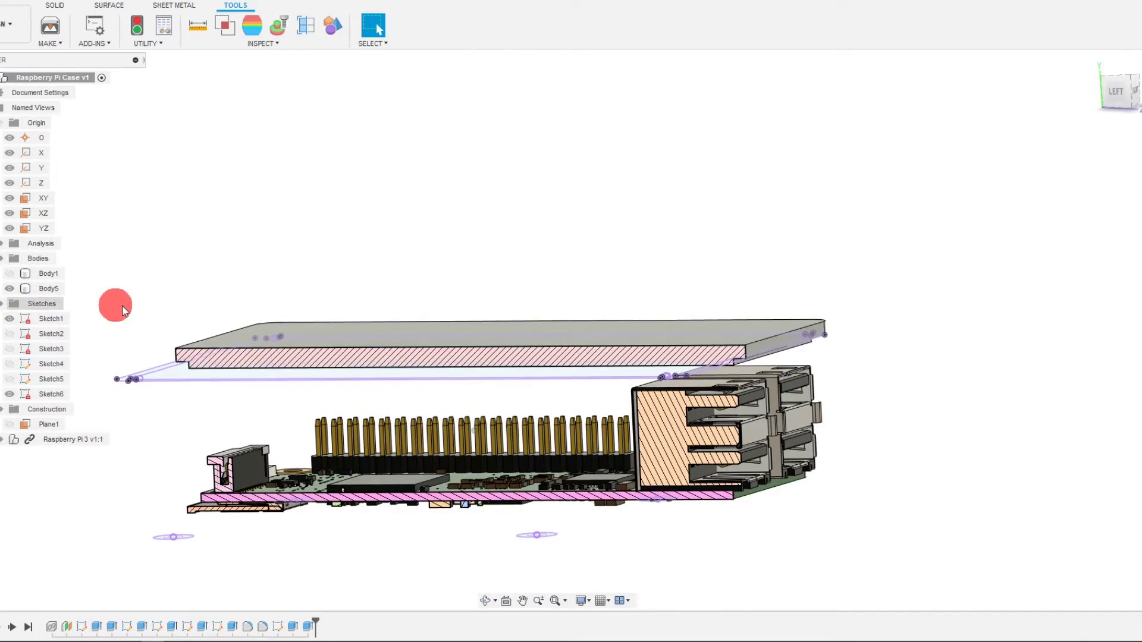
{"action": "middle_click_drag", "start_coordinate": [123, 306], "coordinate": [686, 223], "text": "shift"}
{"action": "scroll", "coordinate": [712, 251], "scroll_direction": "up", "scroll_amount": 3}
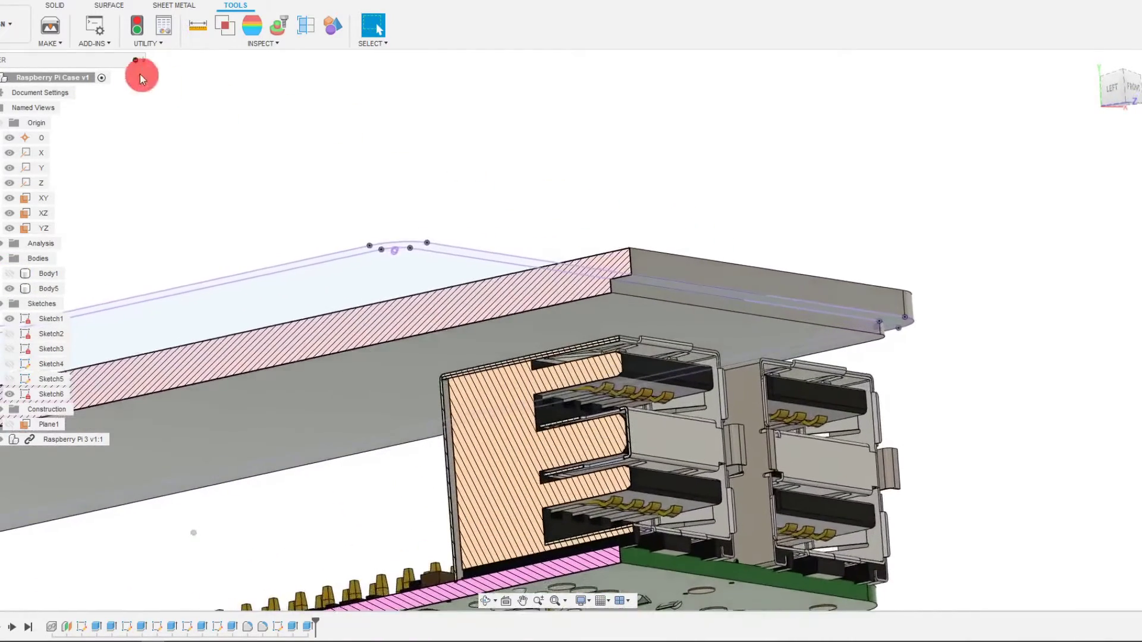
Step: Start an Offset Face on the lid and select the first five outer side and corner faces of its locating lip
{"action": "left_click", "coordinate": [62, 8]}
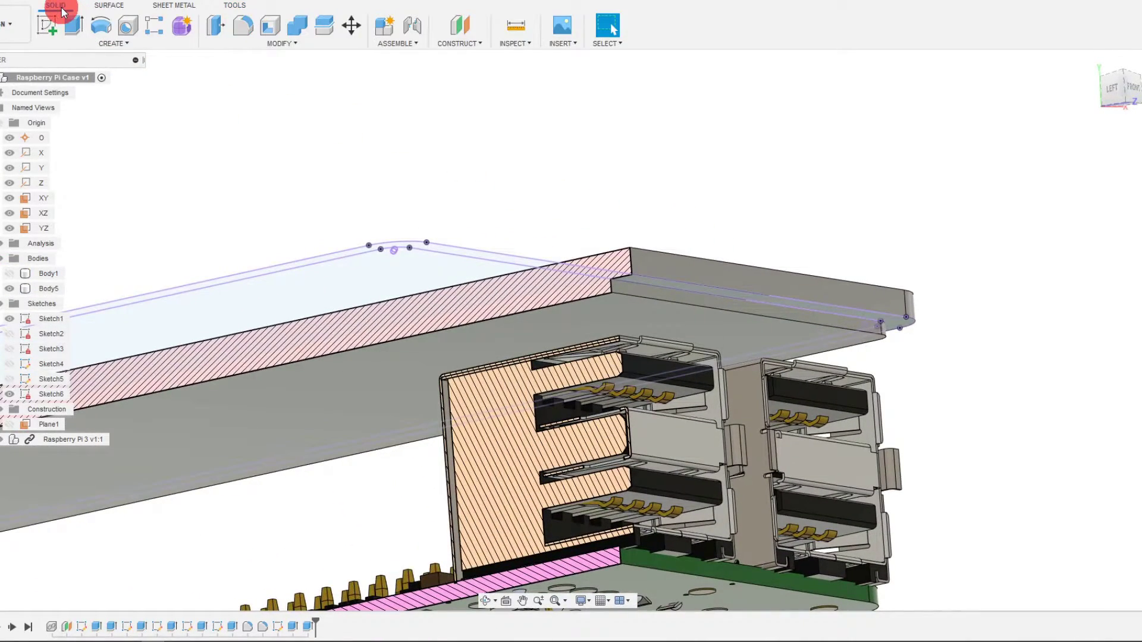
{"action": "left_click", "coordinate": [215, 31]}
{"action": "left_click", "coordinate": [688, 297]}
{"action": "middle_click_drag", "start_coordinate": [688, 298], "coordinate": [610, 349], "text": "shift"}
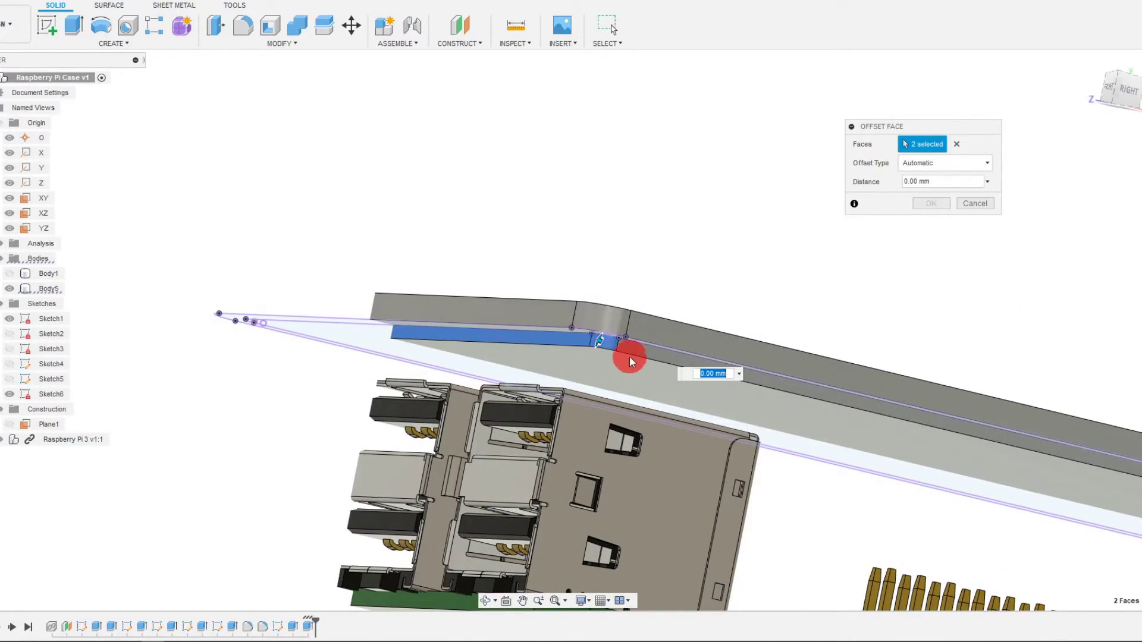
{"action": "left_click", "coordinate": [629, 351]}
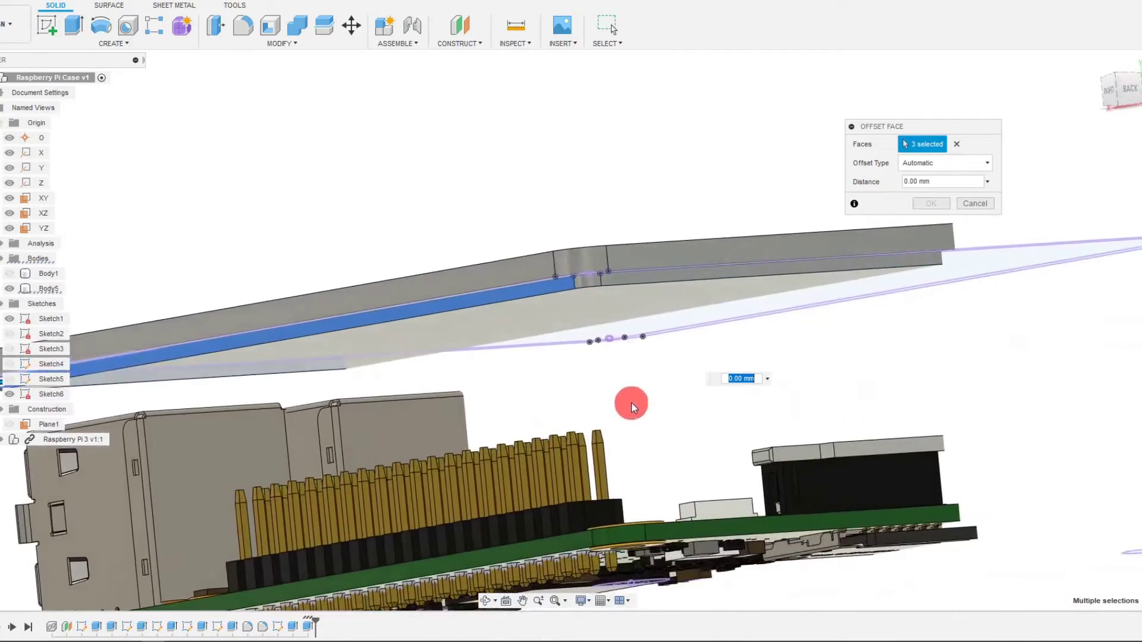
{"action": "left_click", "coordinate": [589, 281]}
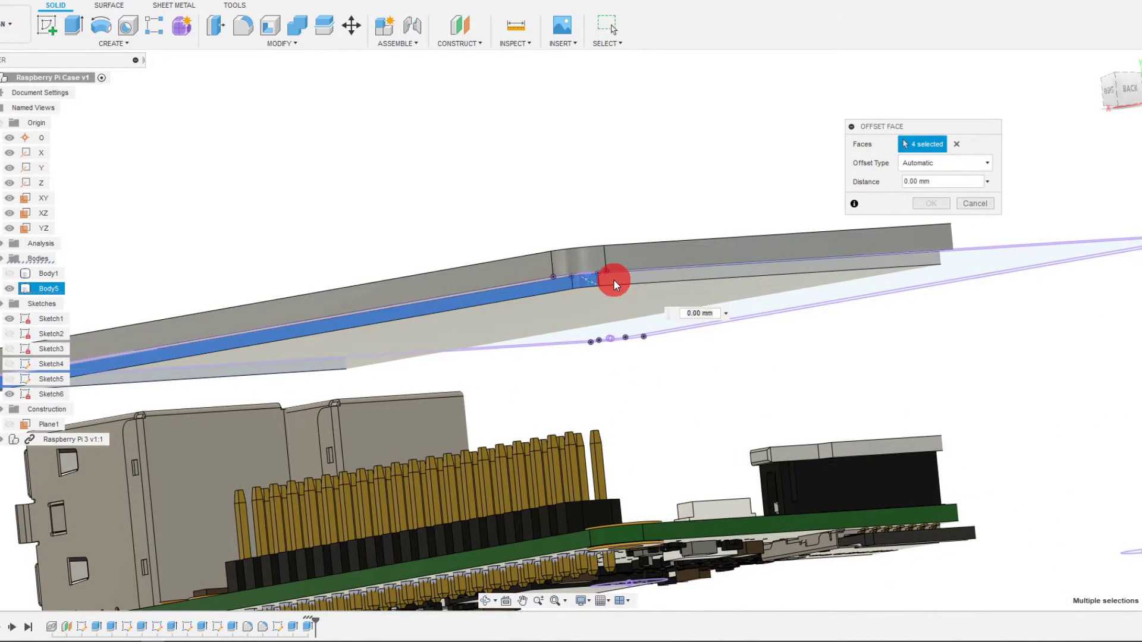
{"action": "left_click", "coordinate": [613, 280]}
{"action": "middle_click_drag", "start_coordinate": [613, 280], "coordinate": [541, 333], "text": "shift"}
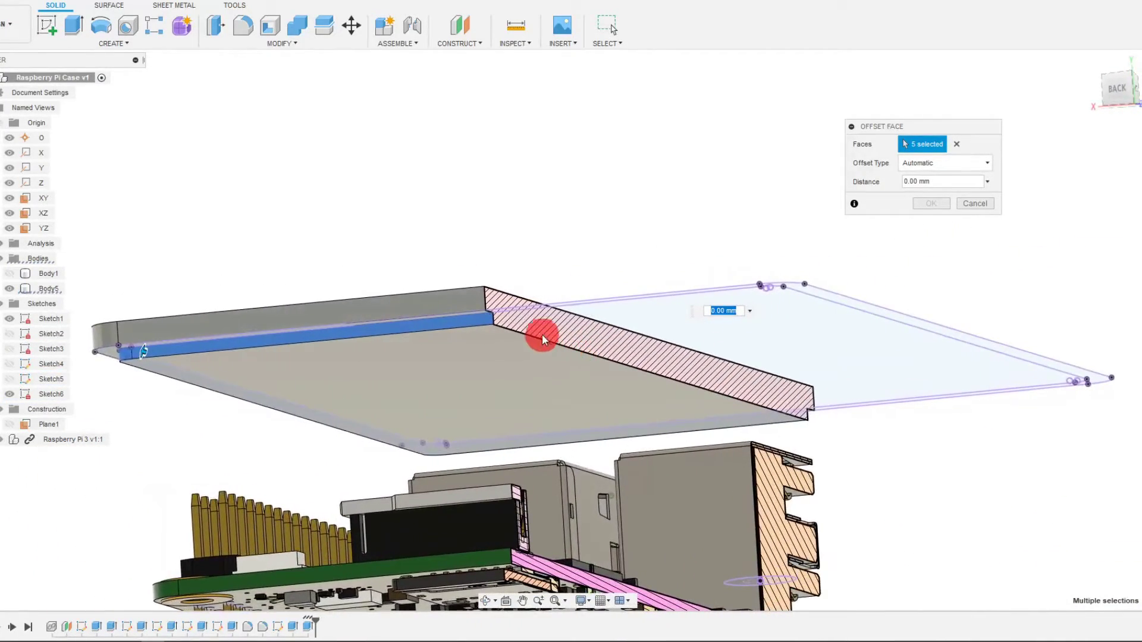
{"action": "scroll", "coordinate": [542, 333], "scroll_direction": "down", "scroll_amount": 2}
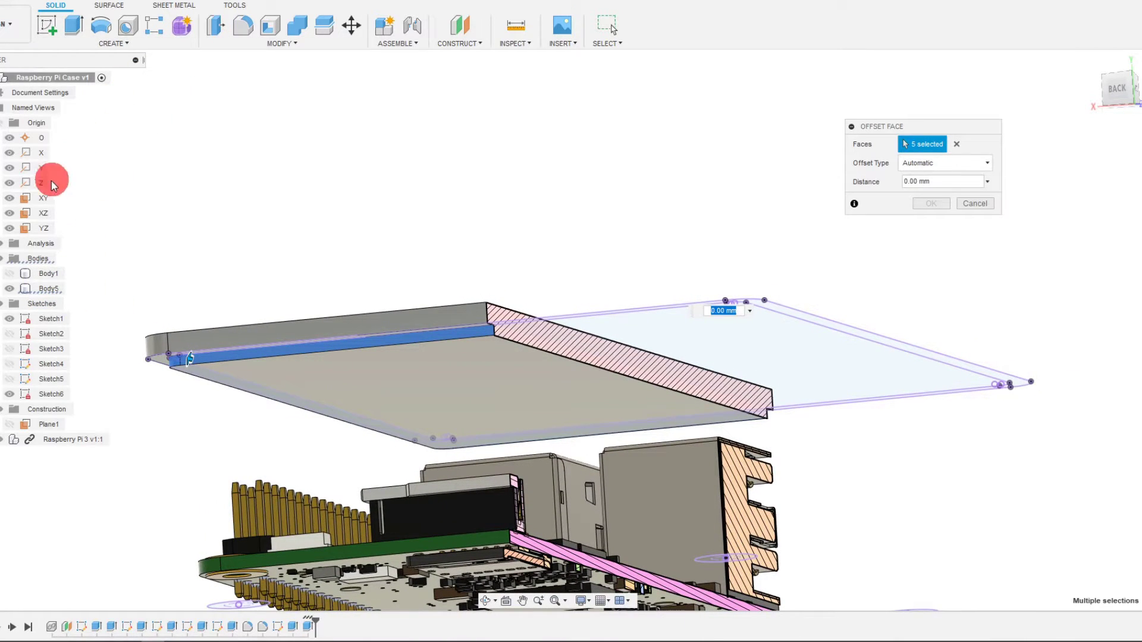
Step: Turn off the section analysis and add the lip's remaining outer side and corner faces to the offset selection
{"action": "left_click", "coordinate": [0, 245]}
{"action": "middle_click_drag", "start_coordinate": [543, 326], "coordinate": [571, 325], "text": "shift"}
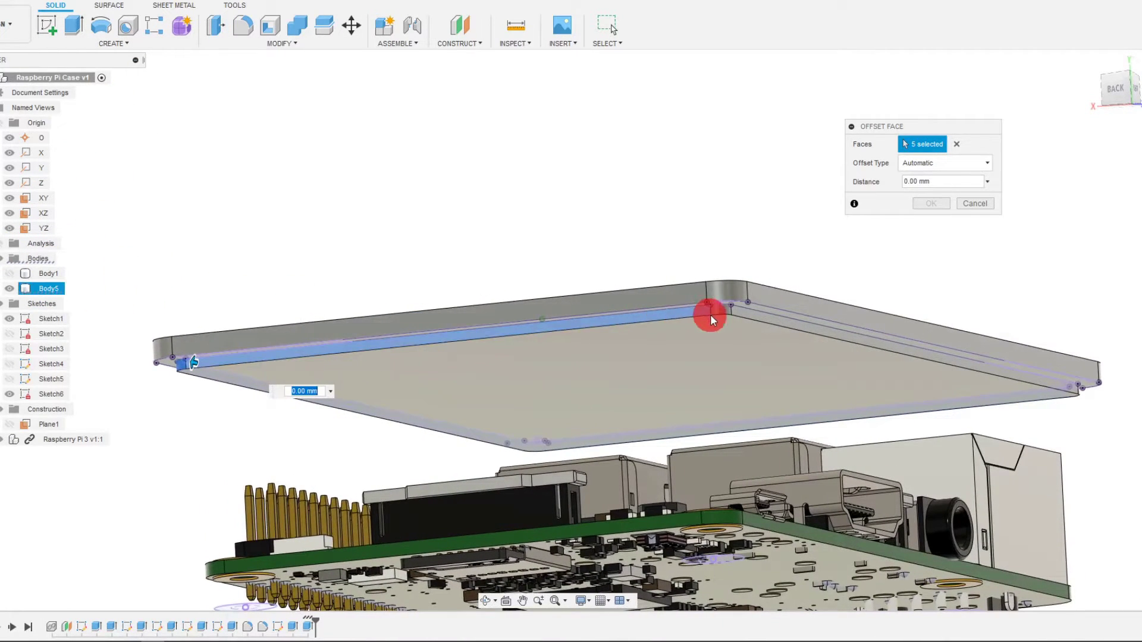
{"action": "left_click", "coordinate": [721, 314]}
{"action": "left_click", "coordinate": [742, 316]}
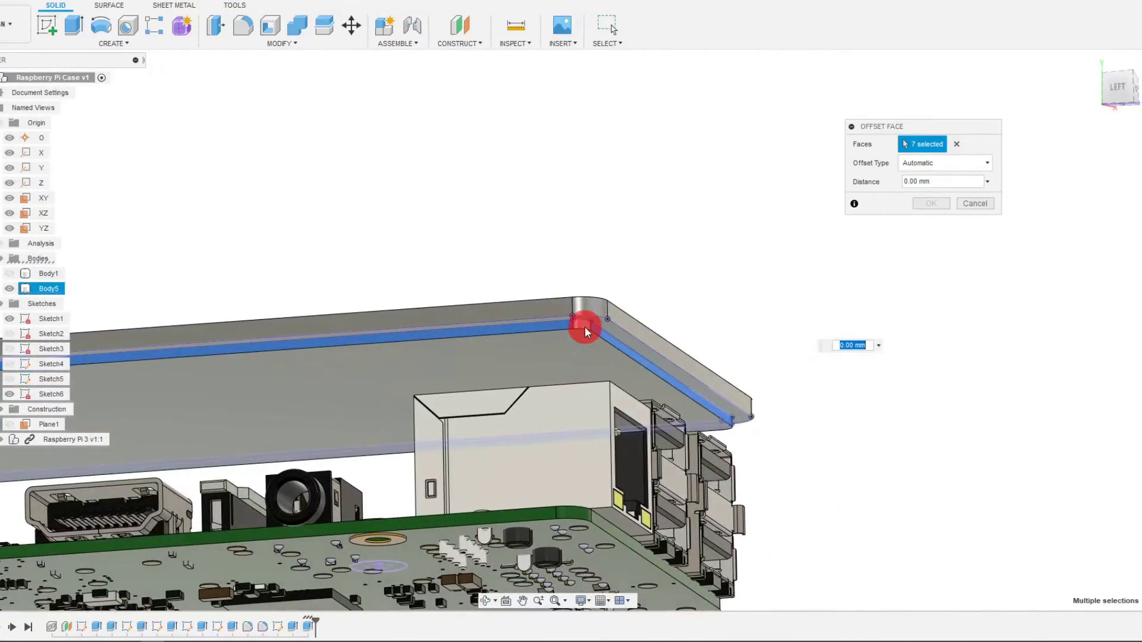
{"action": "middle_click_drag", "start_coordinate": [584, 329], "coordinate": [869, 364], "text": "shift"}
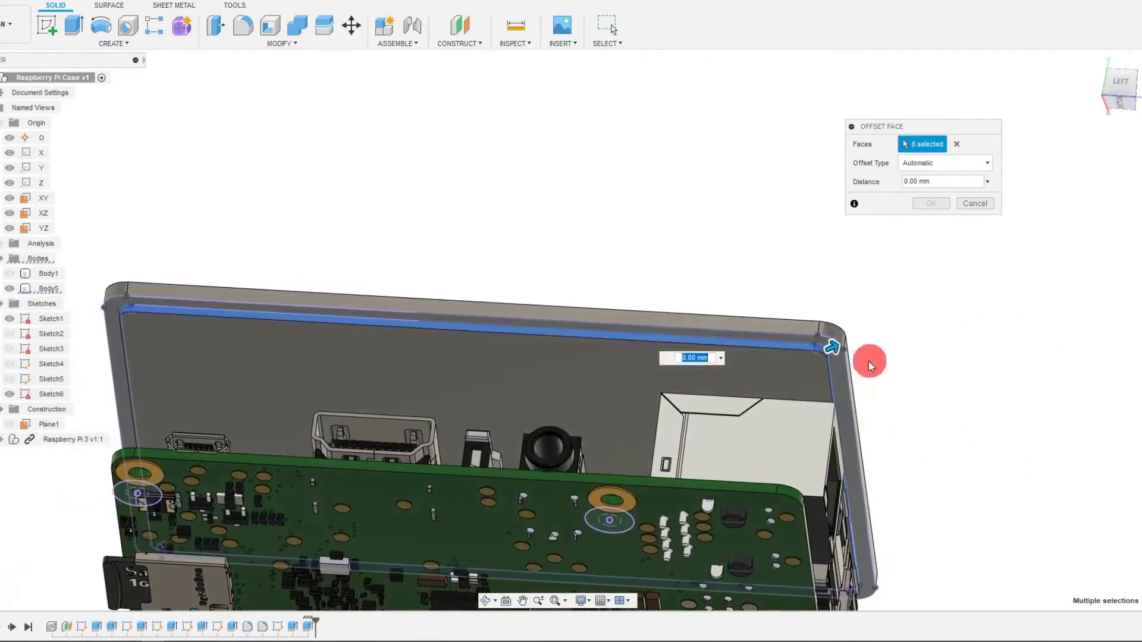
Step: Offset the selected lip faces inward by -0.2 mm for a clearance fit
{"action": "left_click_drag", "start_coordinate": [836, 346], "coordinate": [834, 349]}
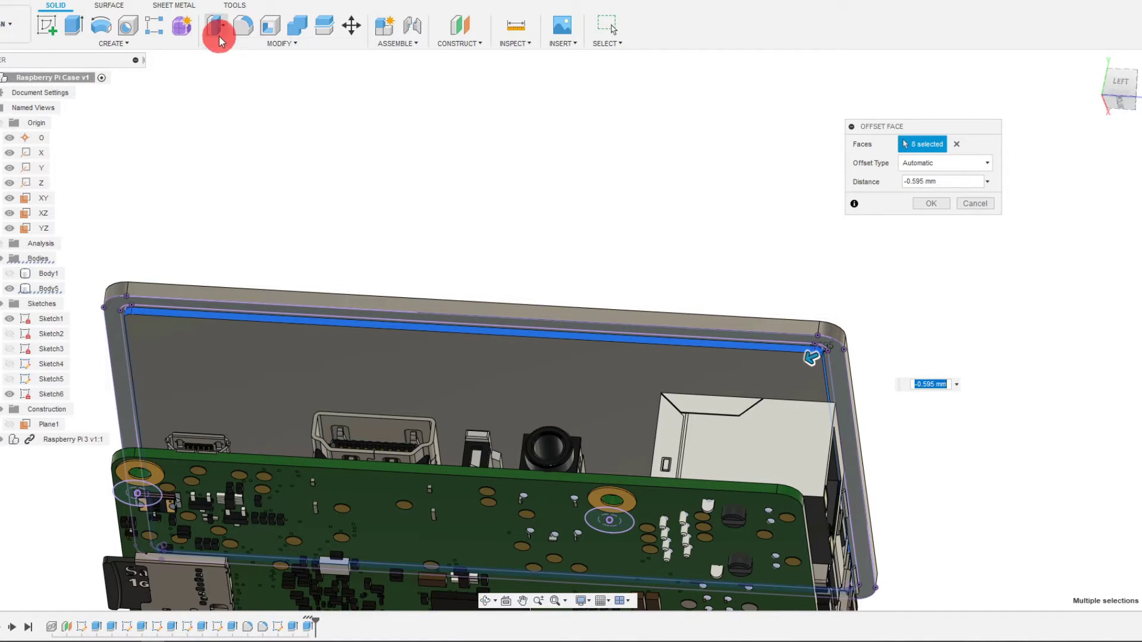
{"action": "scroll", "coordinate": [879, 319], "scroll_direction": "up", "scroll_amount": 4}
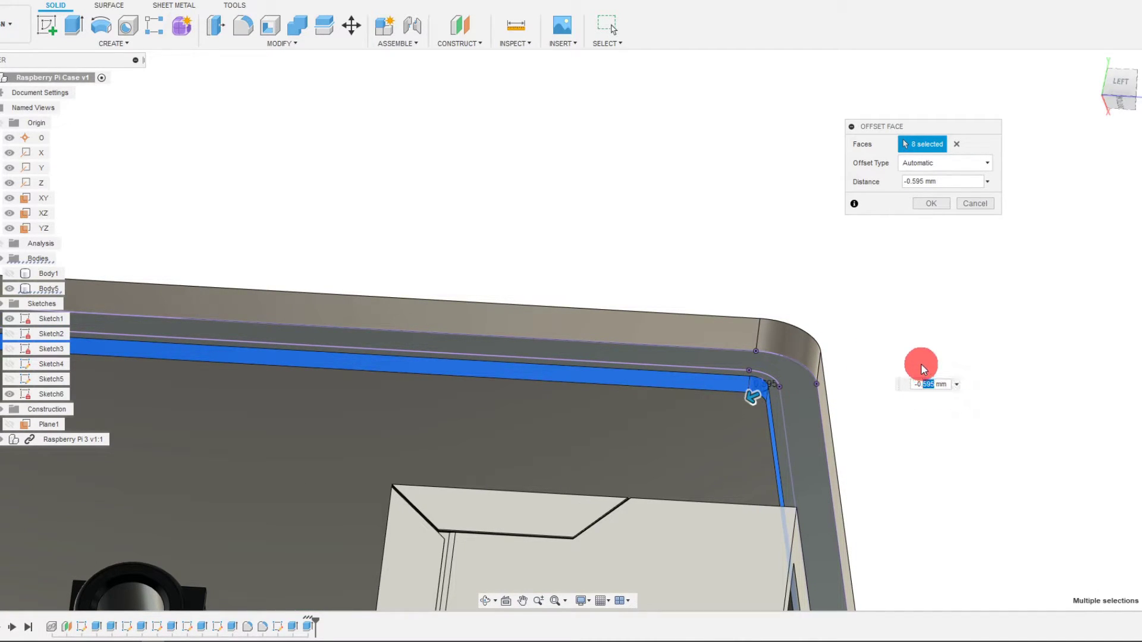
{"action": "type", "text": "2"}
{"action": "left_click", "coordinate": [926, 205]}
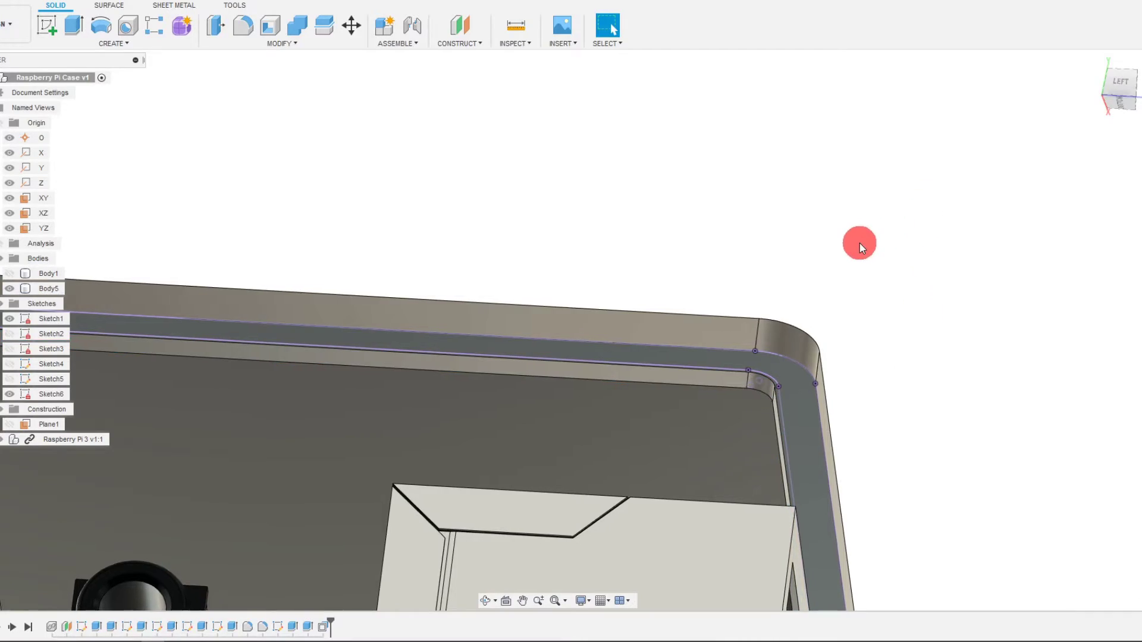
Step: Show the section analysis and the case body Body1 again and examine the clearance between the lid's lip and the case wall
{"action": "middle_click_drag", "start_coordinate": [859, 243], "coordinate": [230, 7], "text": "shift"}
{"action": "left_click", "coordinate": [235, 5]}
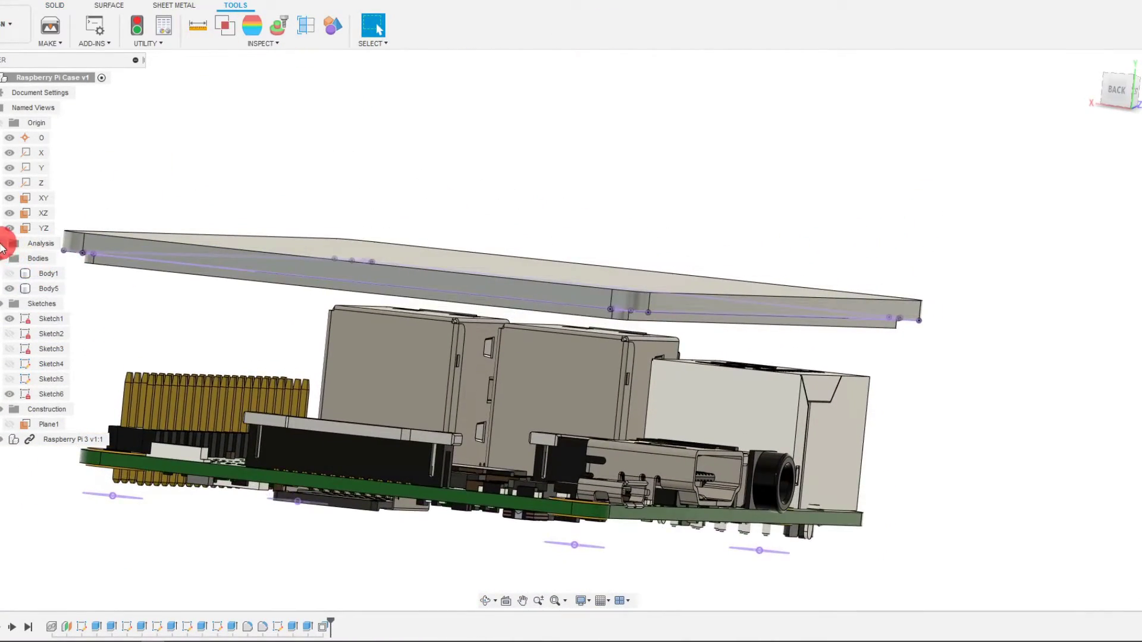
{"action": "left_click", "coordinate": [1, 244]}
{"action": "middle_click_drag", "start_coordinate": [679, 199], "coordinate": [630, 221], "text": "shift"}
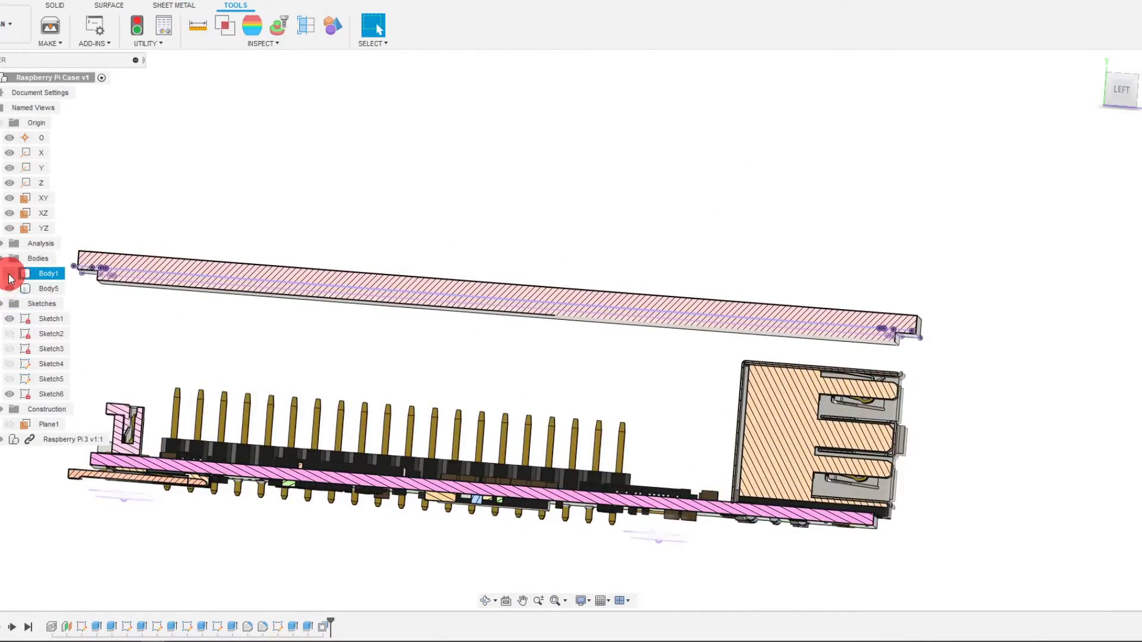
{"action": "scroll", "coordinate": [1020, 285], "scroll_direction": "up", "scroll_amount": 5}
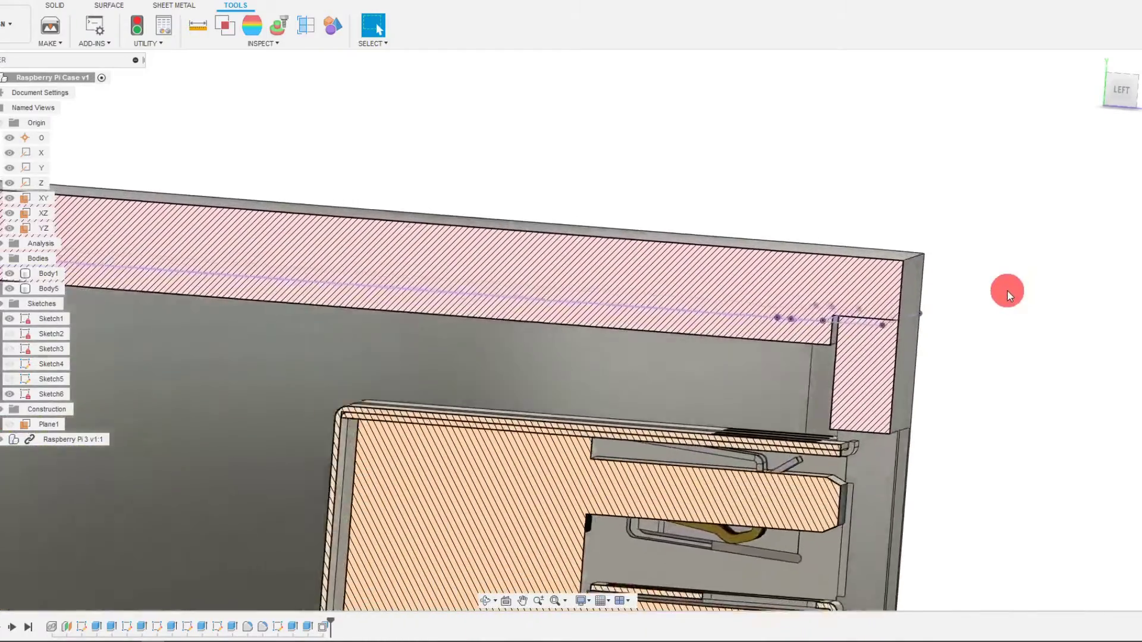
{"action": "scroll", "coordinate": [1008, 290], "scroll_direction": "up", "scroll_amount": 2}
{"action": "middle_click_drag", "start_coordinate": [1008, 290], "coordinate": [978, 305], "text": "shift"}
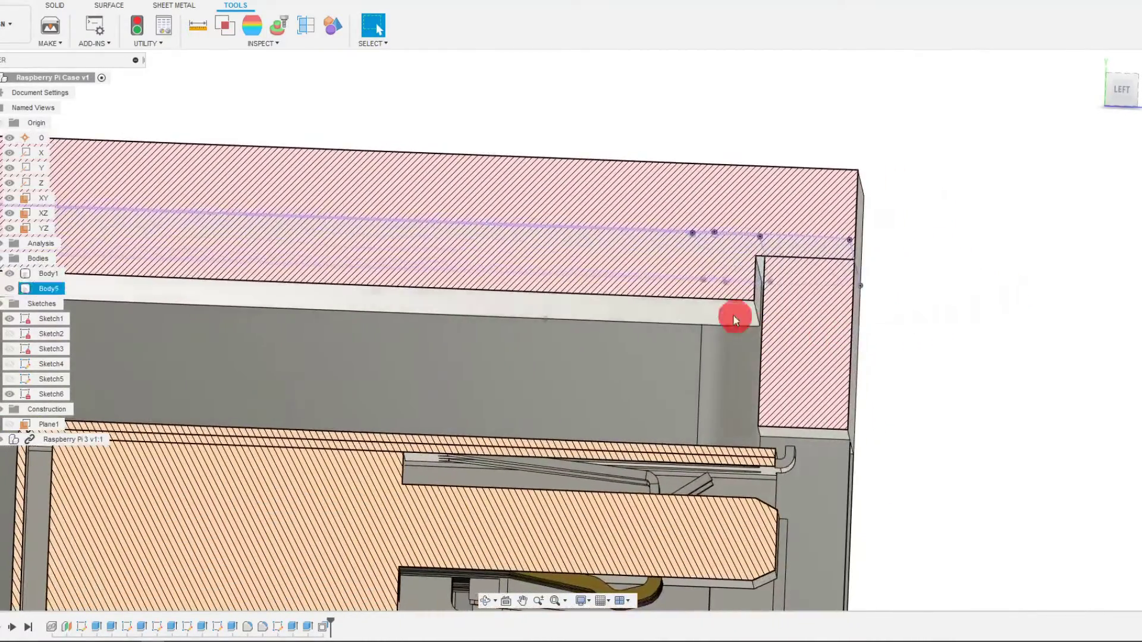
{"action": "middle_click_drag", "start_coordinate": [713, 270], "coordinate": [758, 411], "text": "shift"}
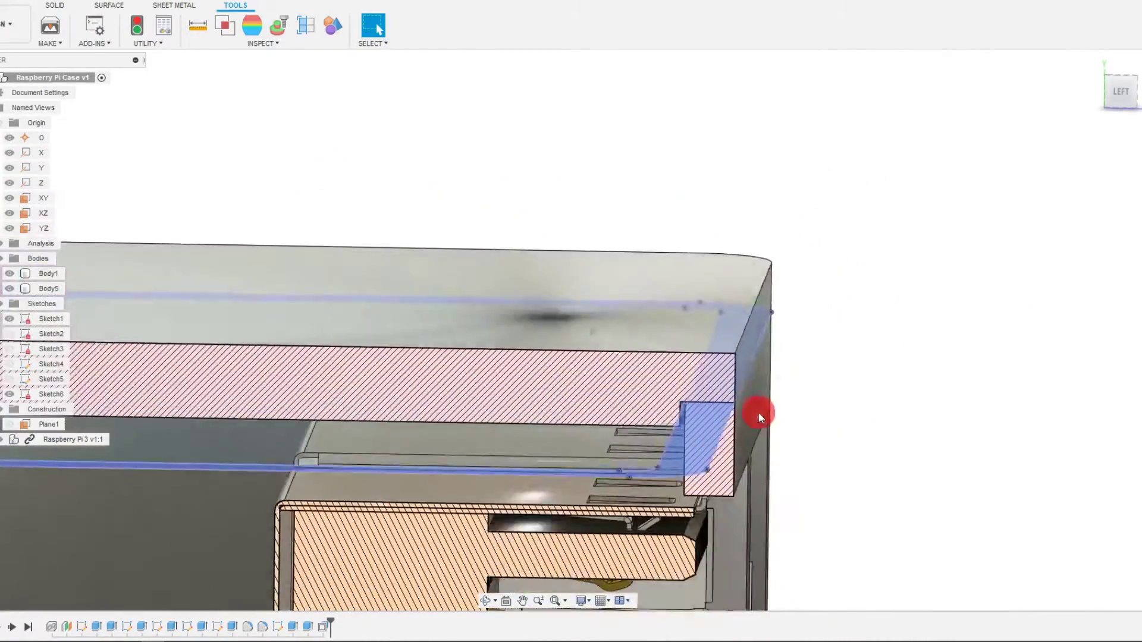
{"action": "scroll", "coordinate": [758, 412], "scroll_direction": "down", "scroll_amount": 6}
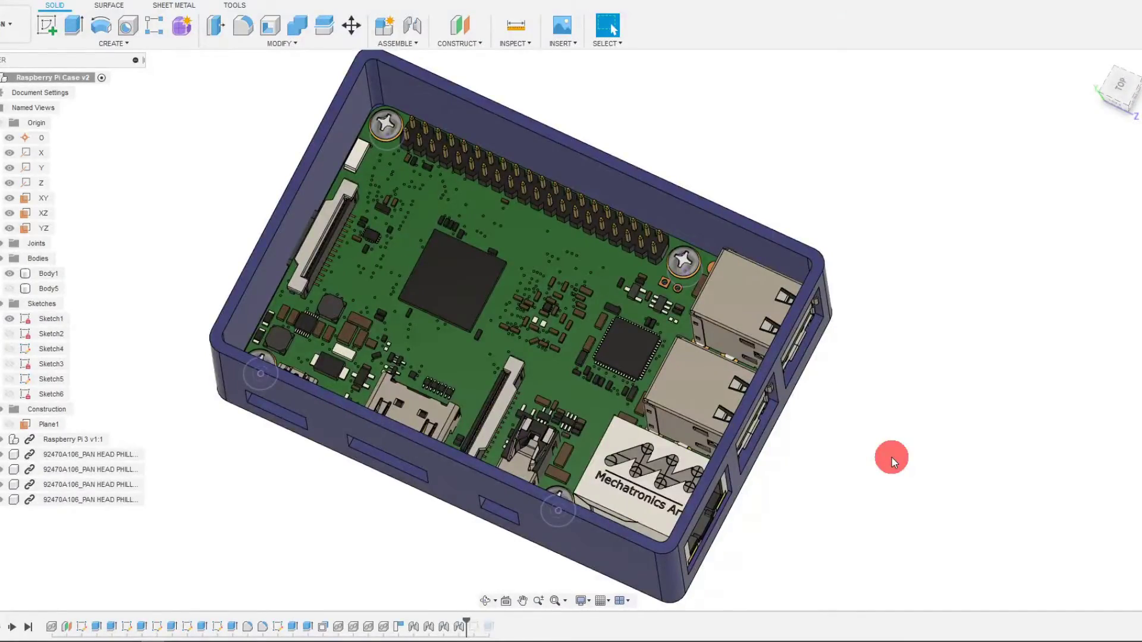
Step: Show the lid Body5 to examine the closed case from several sides, and hide it again to view the board inside
{"action": "middle_click_drag", "start_coordinate": [891, 458], "coordinate": [548, 483], "text": "shift"}
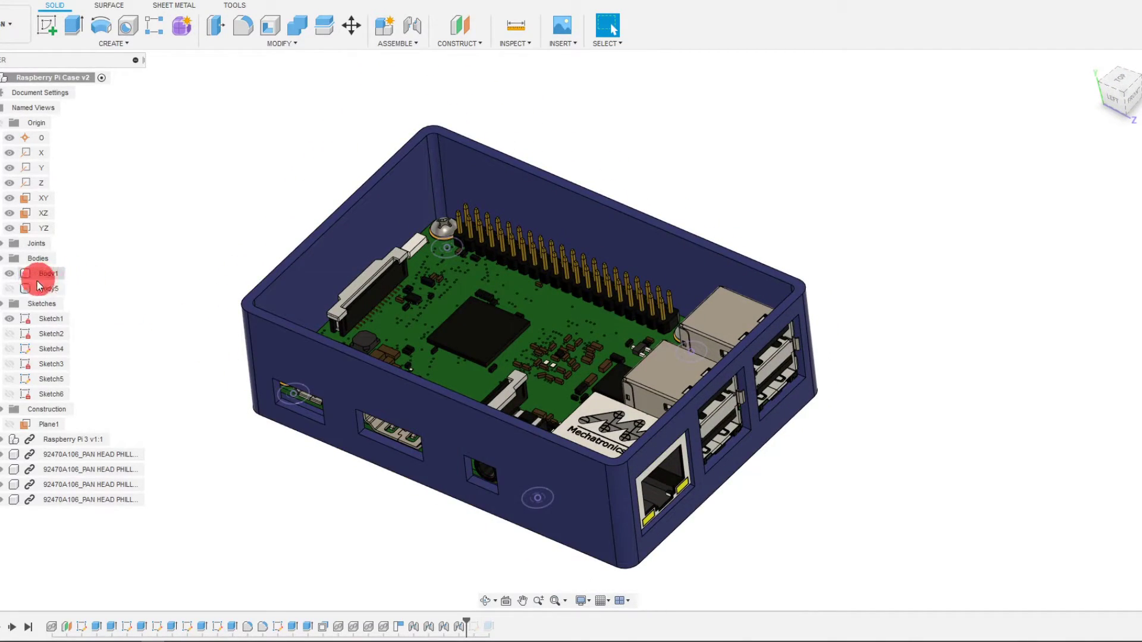
{"action": "left_click", "coordinate": [12, 290]}
{"action": "middle_click_drag", "start_coordinate": [250, 440], "coordinate": [278, 401], "text": "shift"}
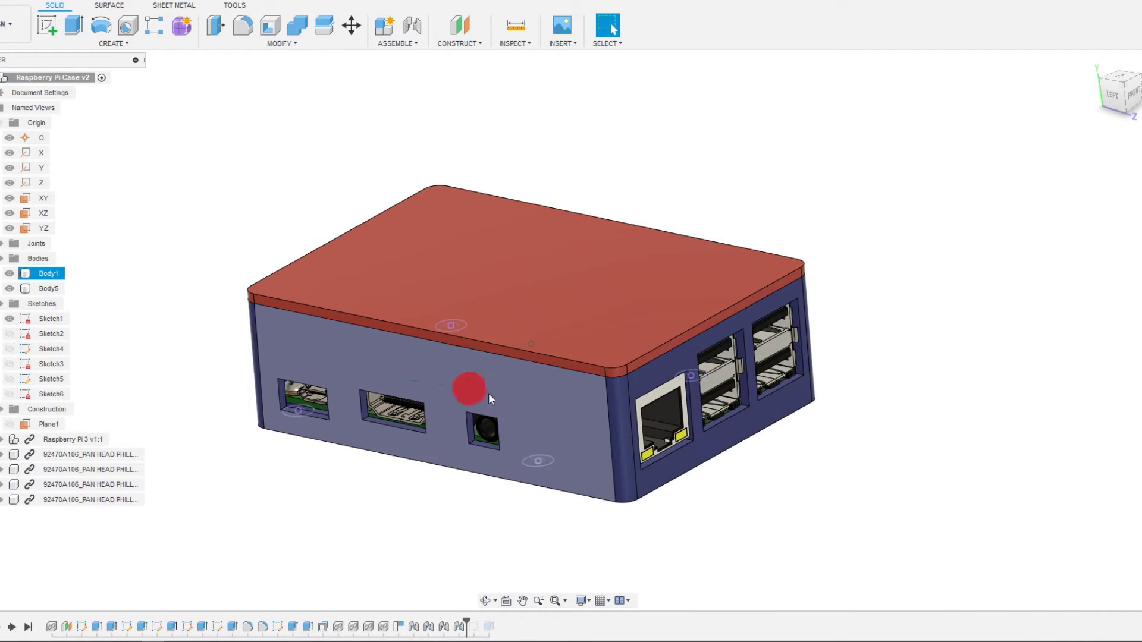
{"action": "scroll", "coordinate": [488, 398], "scroll_direction": "up", "scroll_amount": 1}
{"action": "middle_click_drag", "start_coordinate": [482, 441], "coordinate": [435, 455], "text": "shift"}
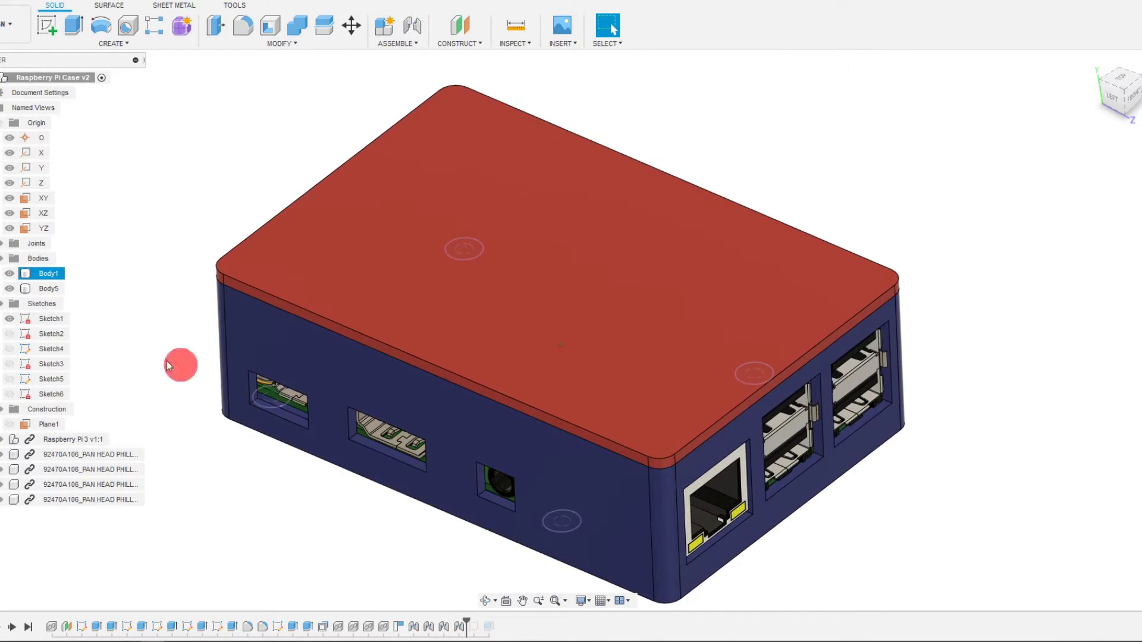
{"action": "left_click", "coordinate": [9, 289]}
{"action": "middle_click_drag", "start_coordinate": [141, 252], "coordinate": [208, 459], "text": "shift"}
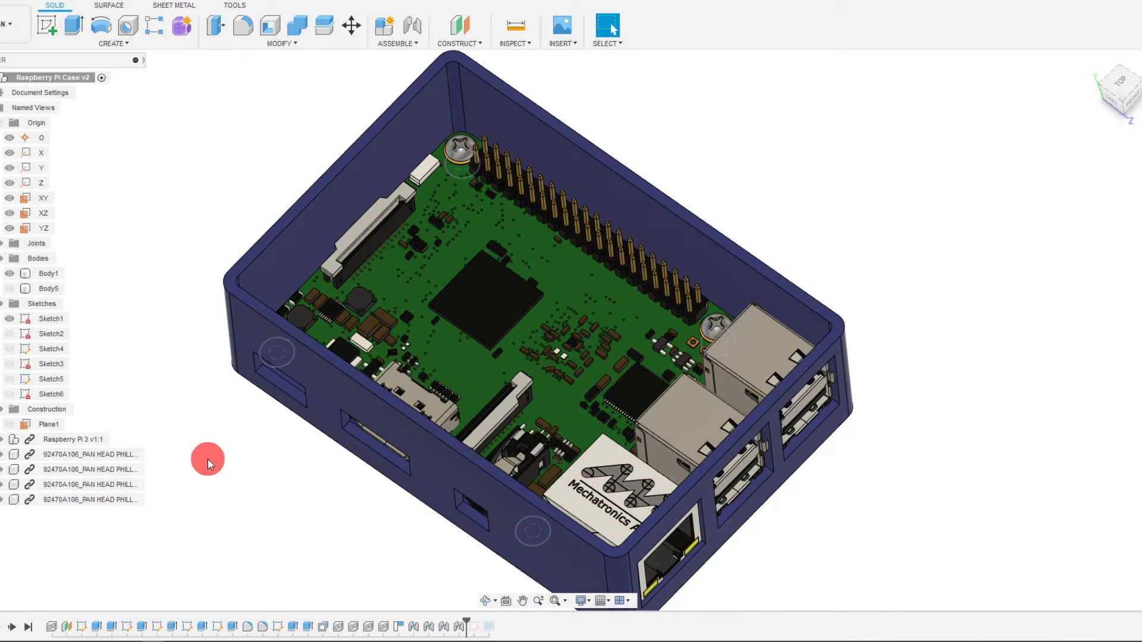
Step: Edit the case outline sketch, Sketch2, and set the distance between the outline and the board's microSD end to 7 mm
{"action": "double_click", "coordinate": [128, 628]}
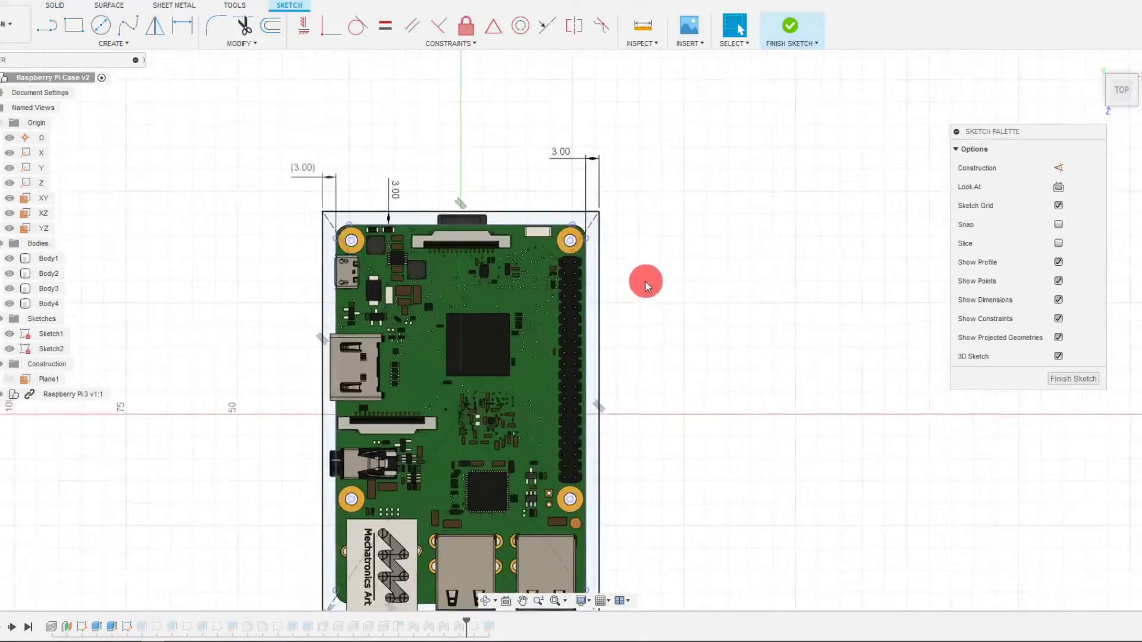
{"action": "scroll", "coordinate": [645, 280], "scroll_direction": "up", "scroll_amount": 1}
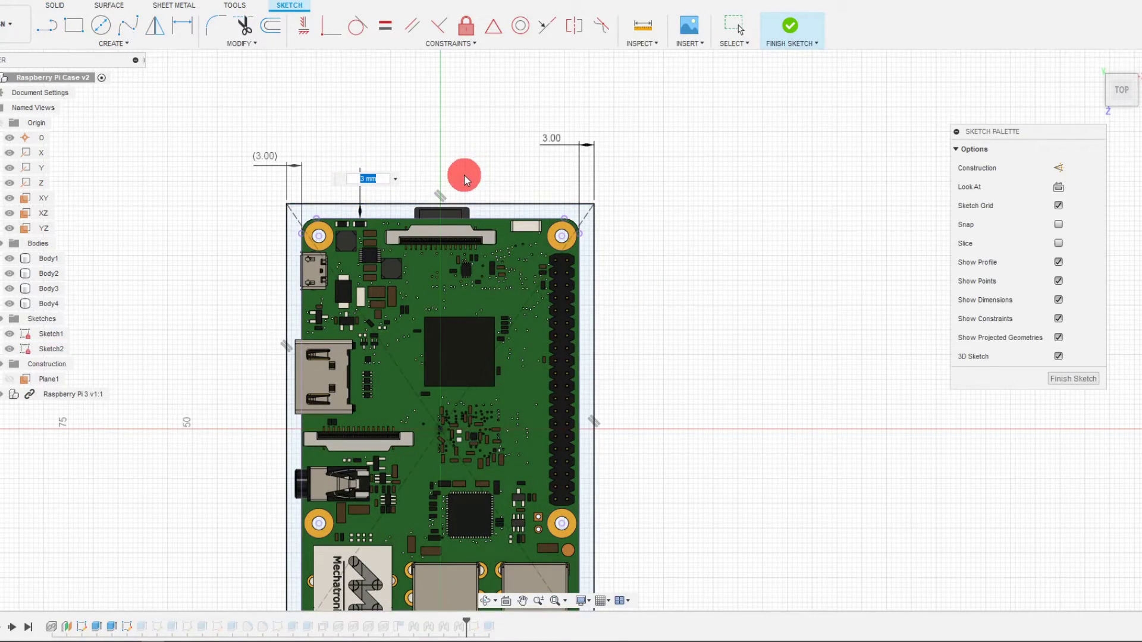
{"action": "type", "text": "7"}
{"action": "key", "text": "Tab"}
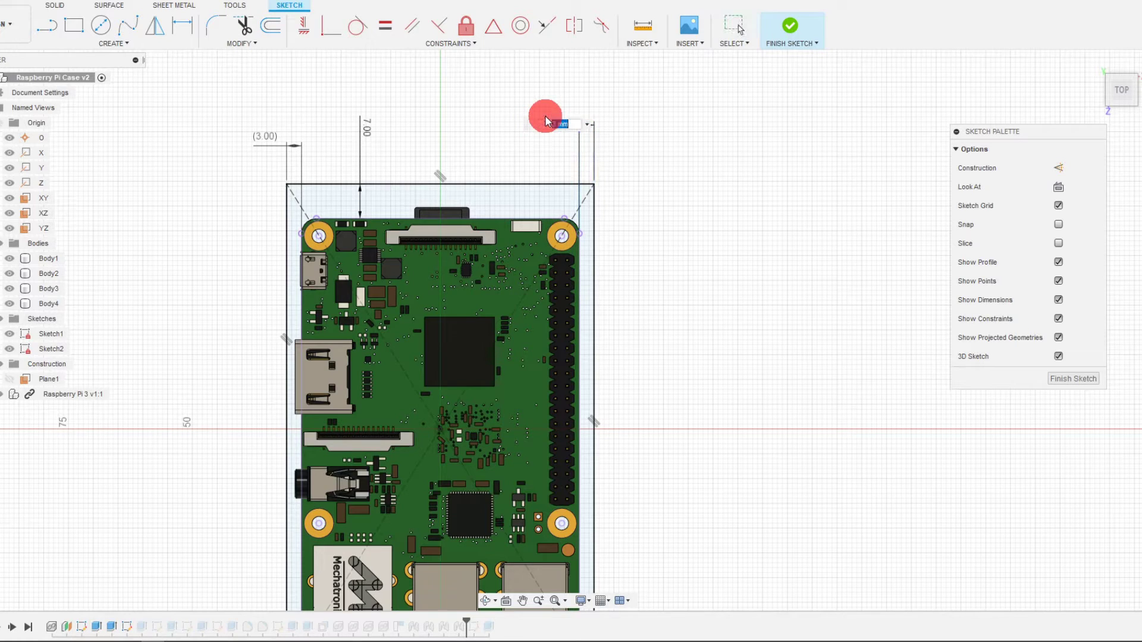
Step: Set the distance between the case outline and the board's GPIO header side and finish the outline sketch
{"action": "key", "text": "Return"}
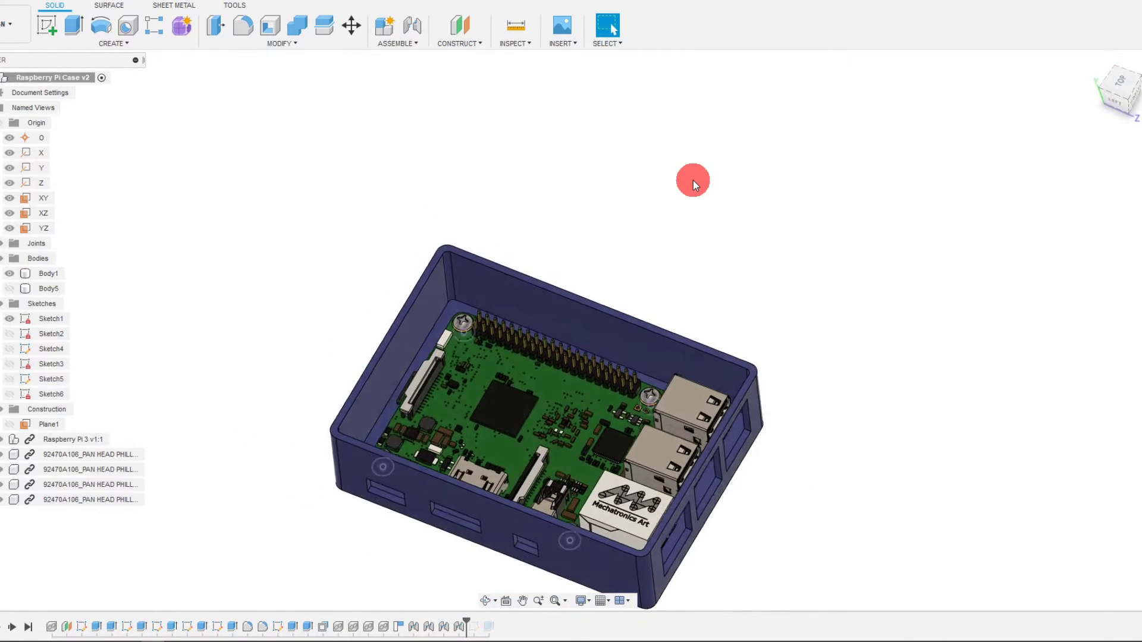
Step: Start a new sketch on the inner floor face of the case body and view it from the top
{"action": "scroll", "coordinate": [412, 346], "scroll_direction": "up", "scroll_amount": 4}
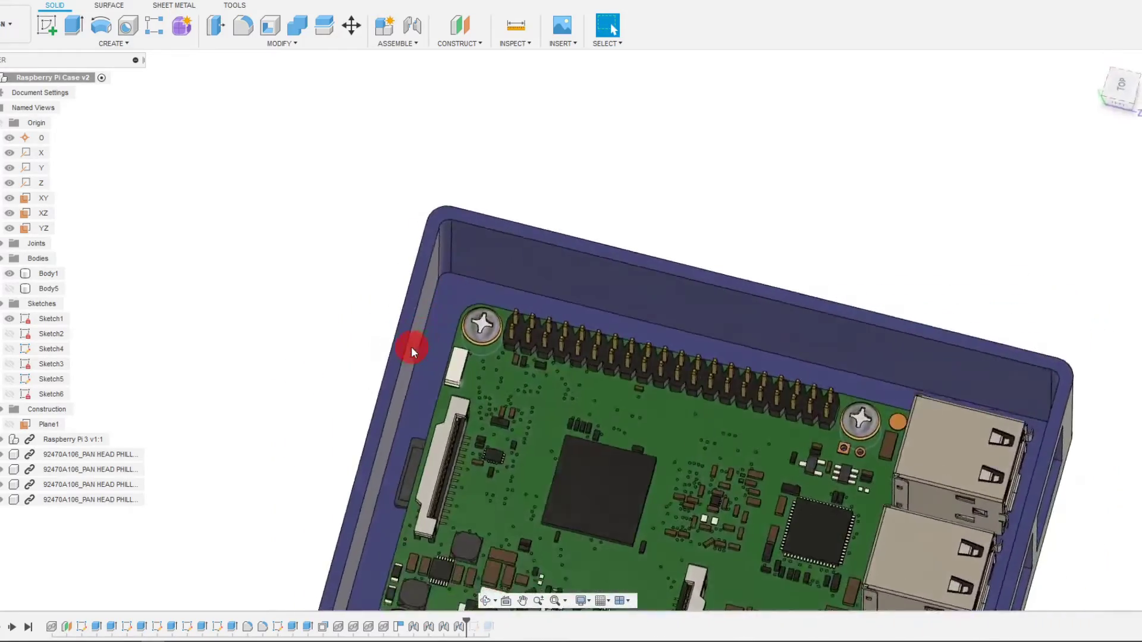
{"action": "left_click", "coordinate": [434, 311]}
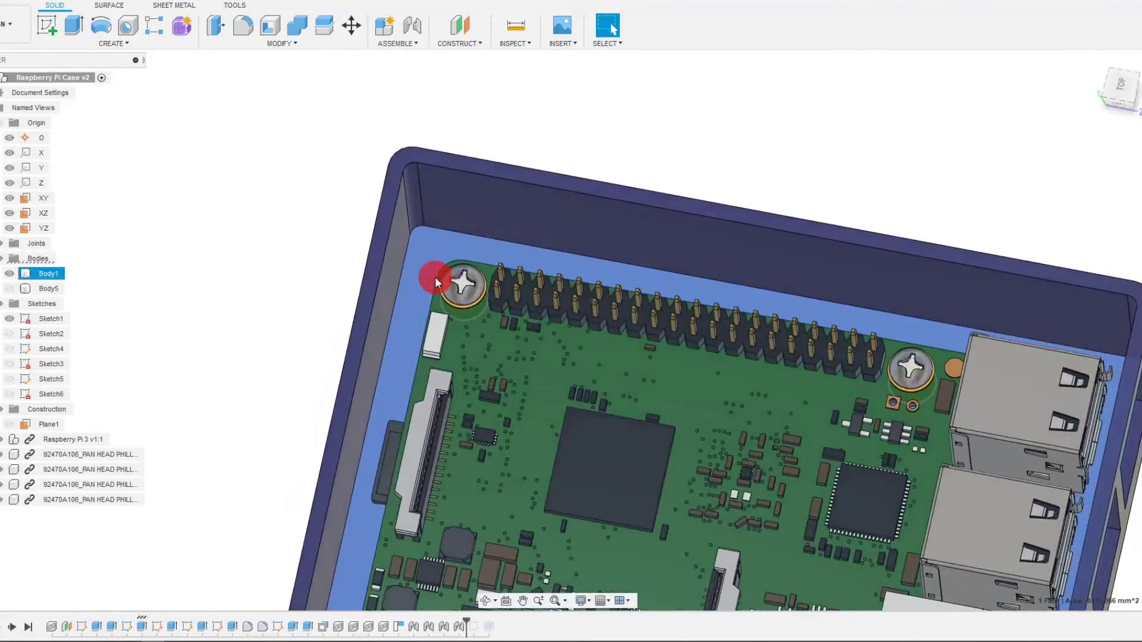
{"action": "left_click", "coordinate": [44, 25]}
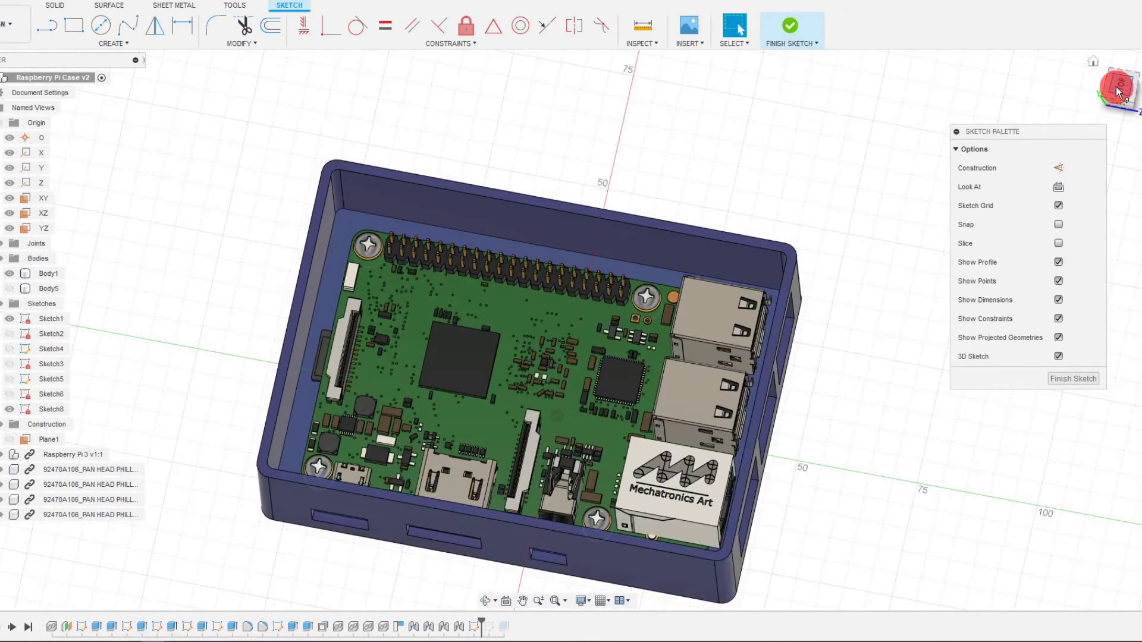
{"action": "left_click", "coordinate": [1119, 88]}
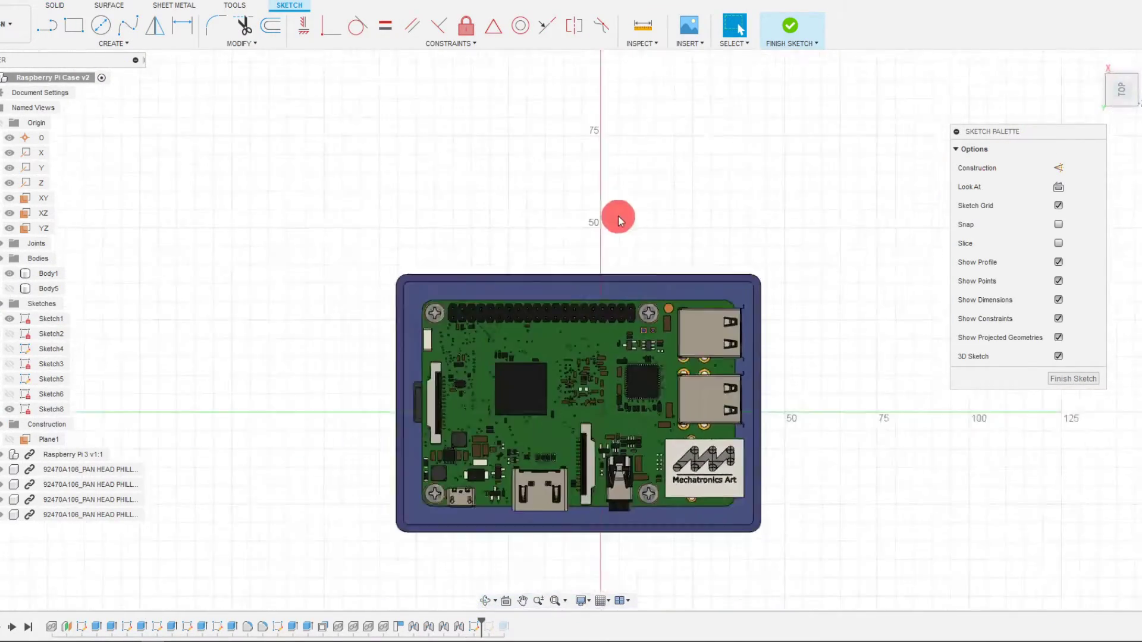
{"action": "scroll", "coordinate": [589, 400], "scroll_direction": "up", "scroll_amount": 3}
Step: Sketch four small circles on the case floor, one near each inner corner outside the board's mounting screws
{"action": "left_click", "coordinate": [100, 26]}
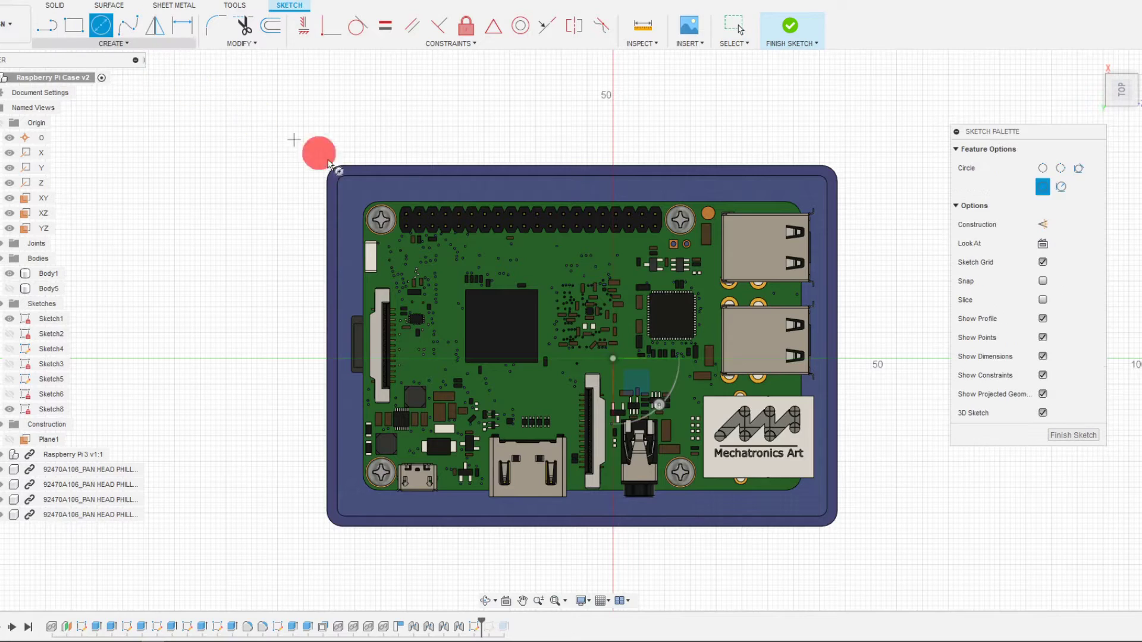
{"action": "left_click", "coordinate": [353, 193]}
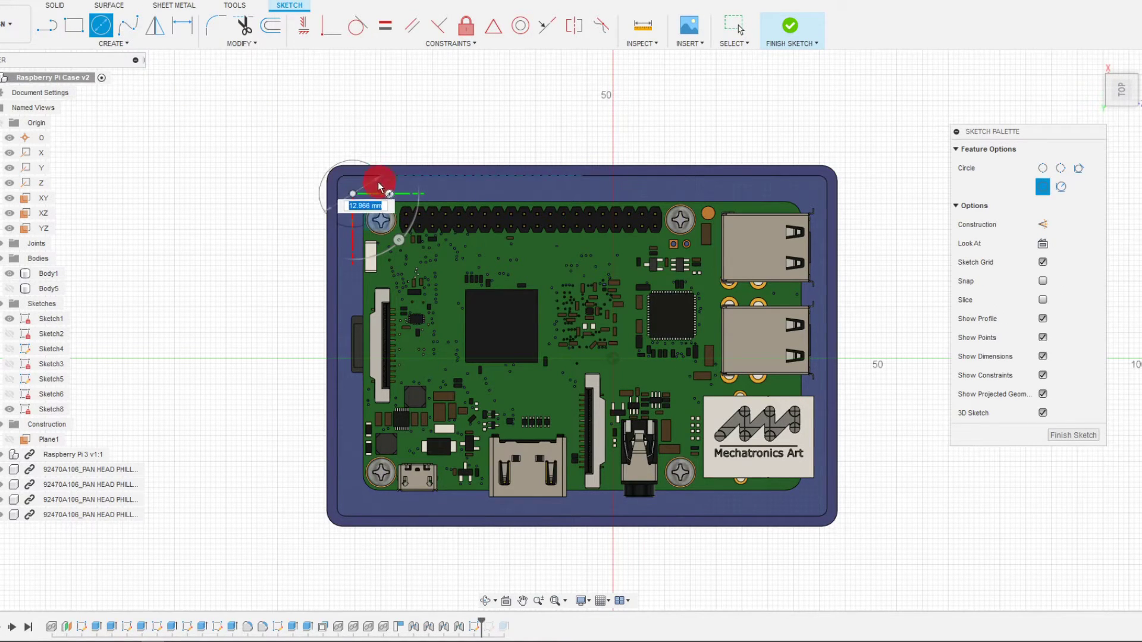
{"action": "left_click", "coordinate": [794, 193]}
{"action": "left_click", "coordinate": [810, 497]}
{"action": "left_click", "coordinate": [801, 504]}
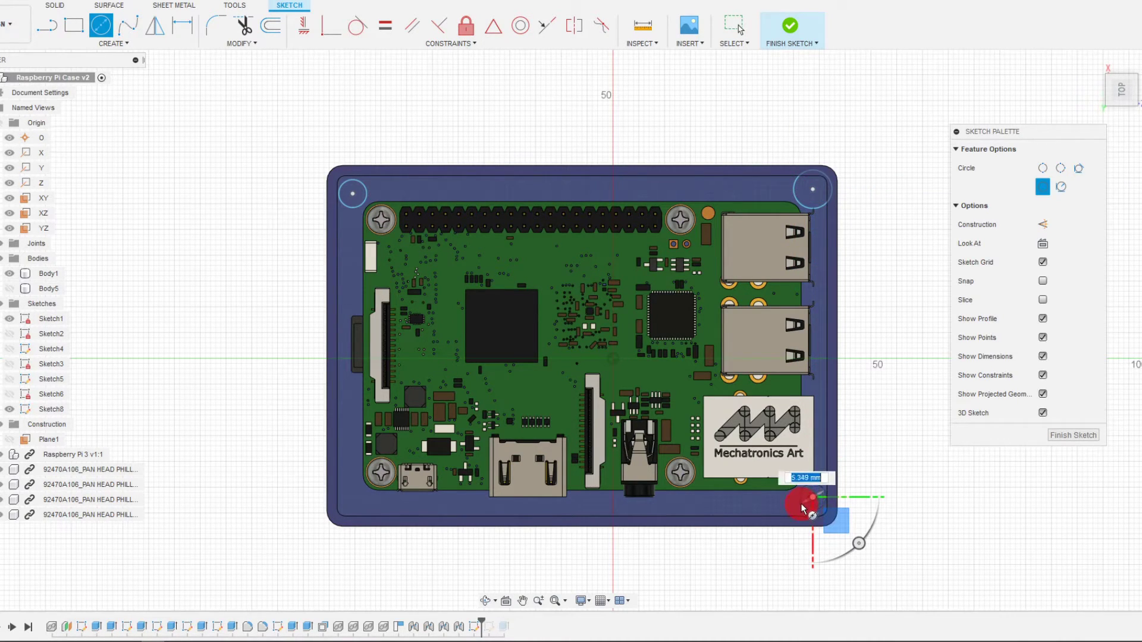
{"action": "left_click", "coordinate": [368, 508]}
{"action": "key", "text": "Escape"}
Step: Apply Horizontal/Vertical constraints to line up the centres of the four corner circles
{"action": "left_click", "coordinate": [284, 3]}
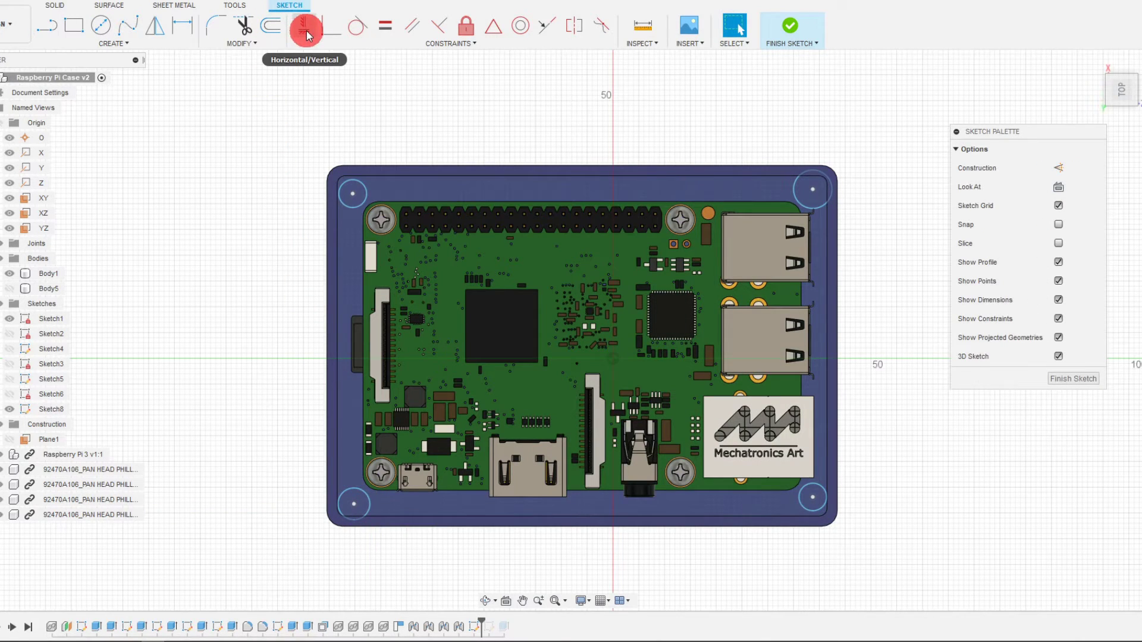
{"action": "left_click", "coordinate": [306, 31]}
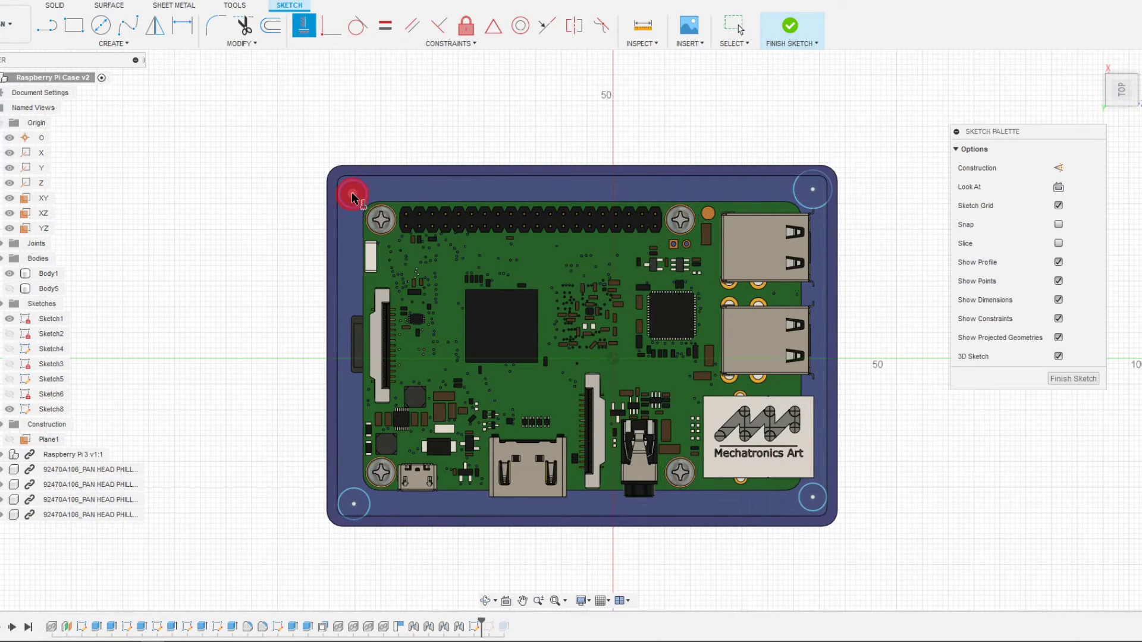
{"action": "left_click", "coordinate": [815, 498]}
{"action": "left_click", "coordinate": [531, 561]}
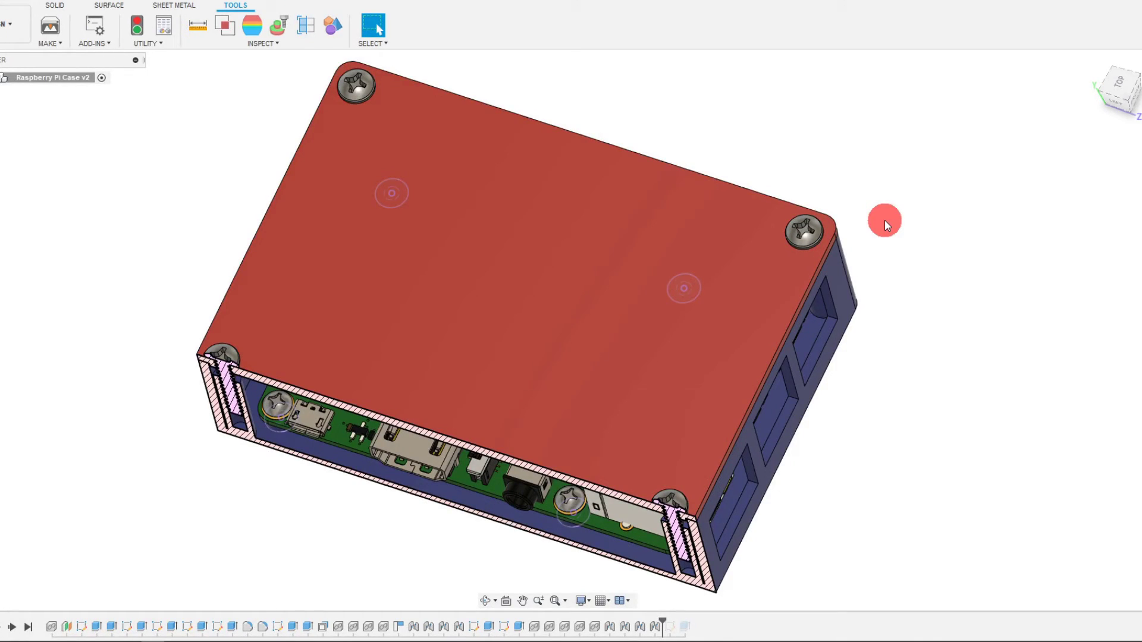
Step: Offset the lid's screw hole face by -0.5 mm around the sectioned corner screw beside the Ethernet port
{"action": "middle_click_drag", "start_coordinate": [885, 221], "coordinate": [788, 411], "text": "shift"}
{"action": "scroll", "coordinate": [785, 514], "scroll_direction": "up", "scroll_amount": 4}
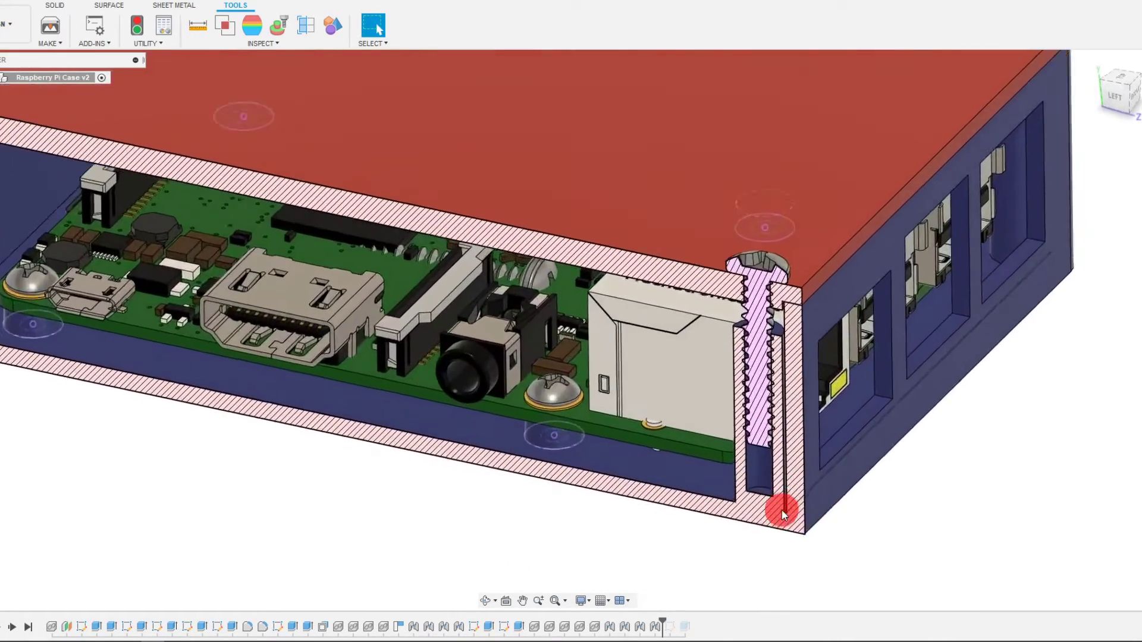
{"action": "scroll", "coordinate": [783, 515], "scroll_direction": "up", "scroll_amount": 10}
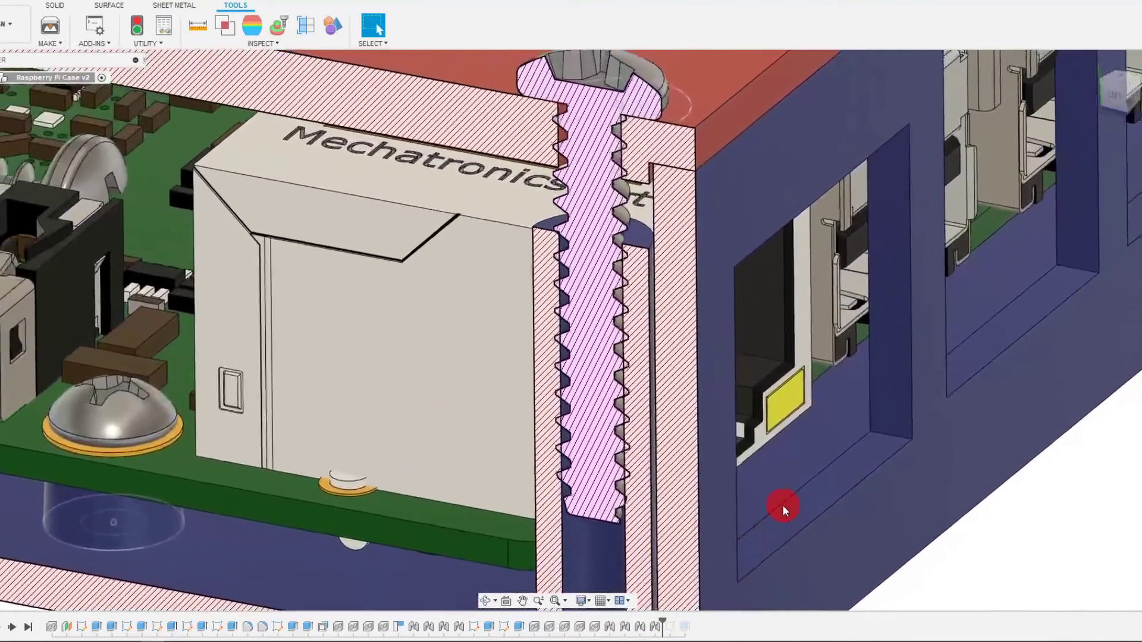
{"action": "scroll", "coordinate": [663, 288], "scroll_direction": "down", "scroll_amount": 5}
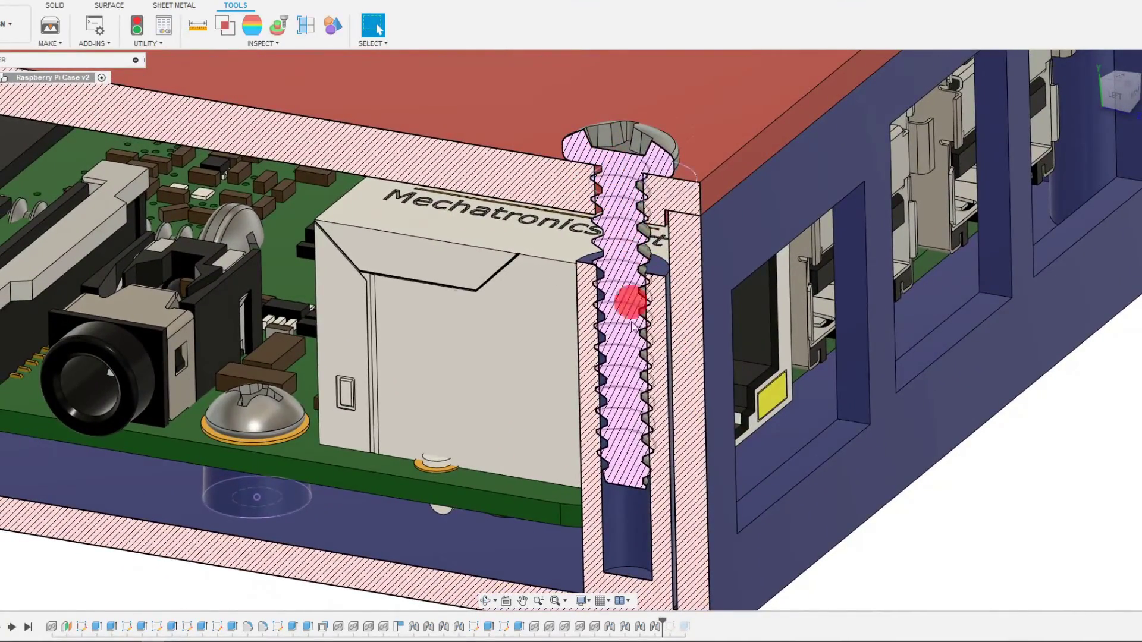
{"action": "scroll", "coordinate": [600, 161], "scroll_direction": "up", "scroll_amount": 4}
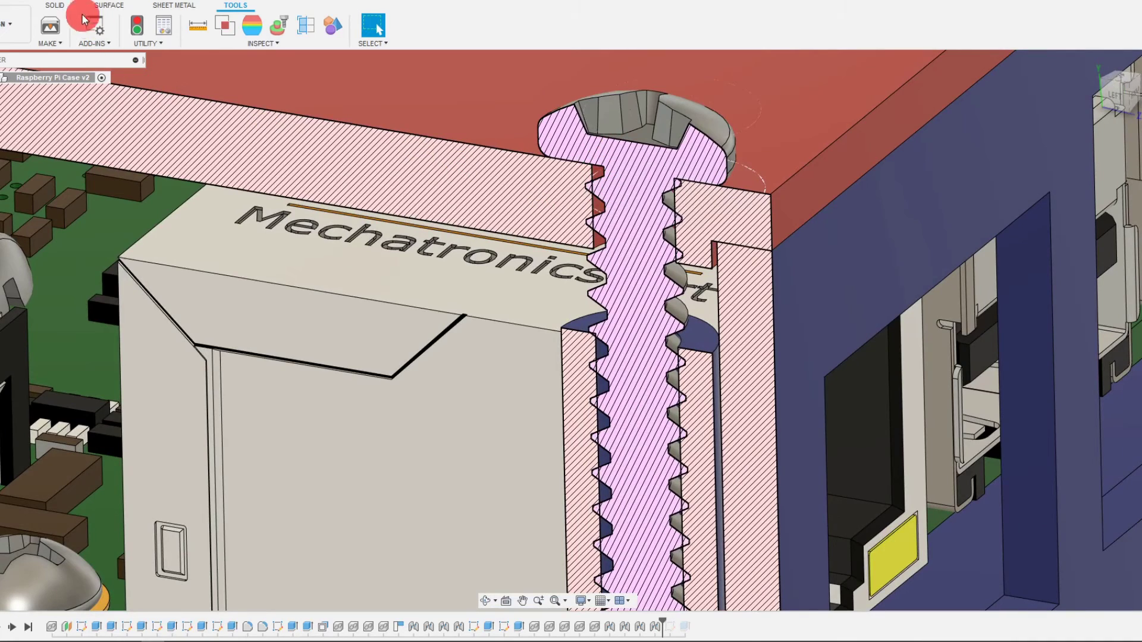
{"action": "left_click", "coordinate": [52, 6]}
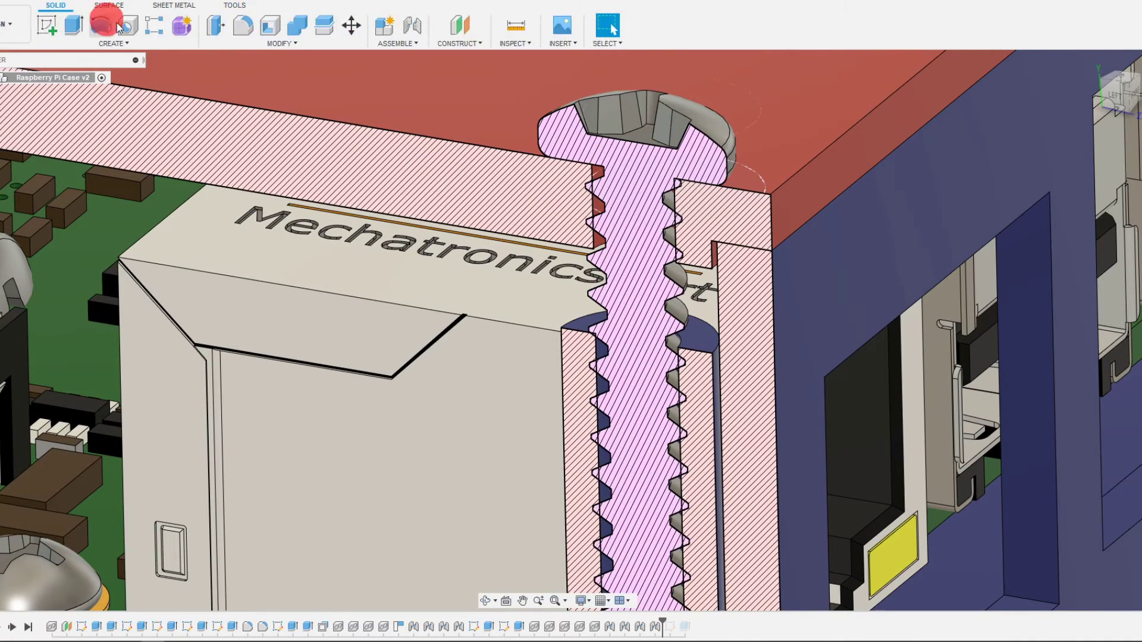
{"action": "left_click", "coordinate": [223, 33]}
{"action": "scroll", "coordinate": [601, 196], "scroll_direction": "up", "scroll_amount": 3}
{"action": "left_click", "coordinate": [569, 235]}
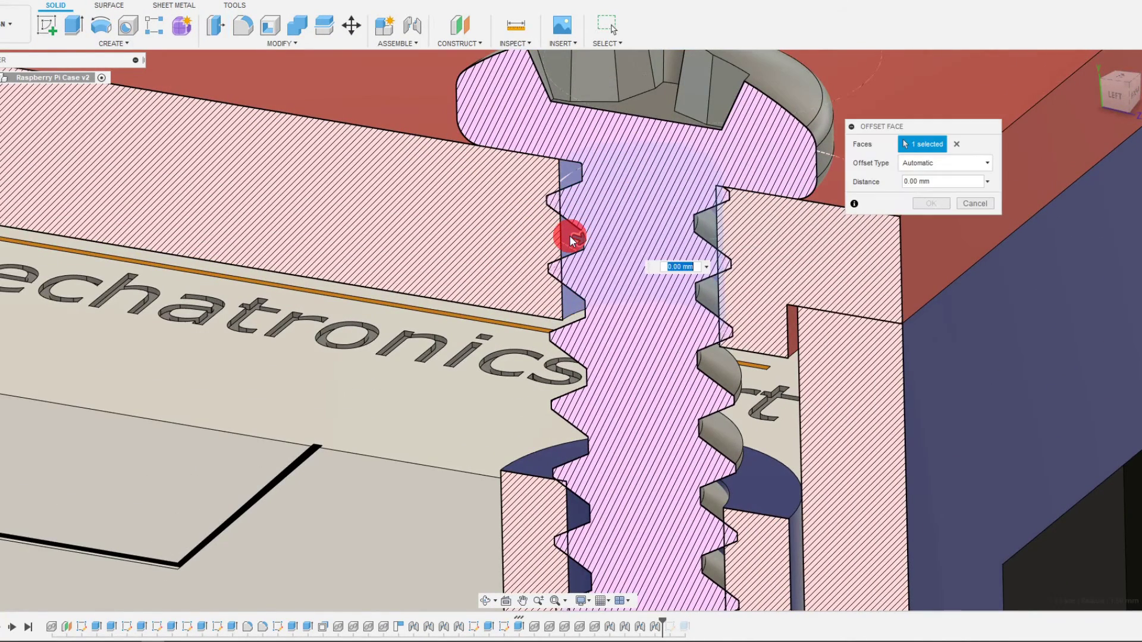
{"action": "scroll", "coordinate": [595, 250], "scroll_direction": "down", "scroll_amount": 3}
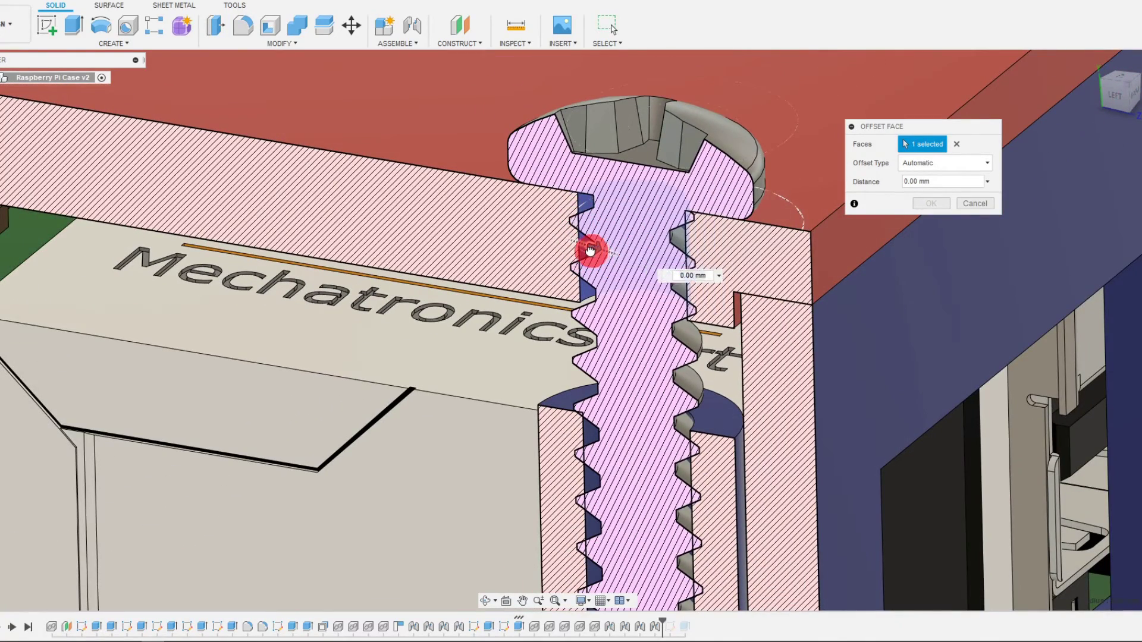
{"action": "left_click_drag", "start_coordinate": [590, 250], "coordinate": [583, 251]}
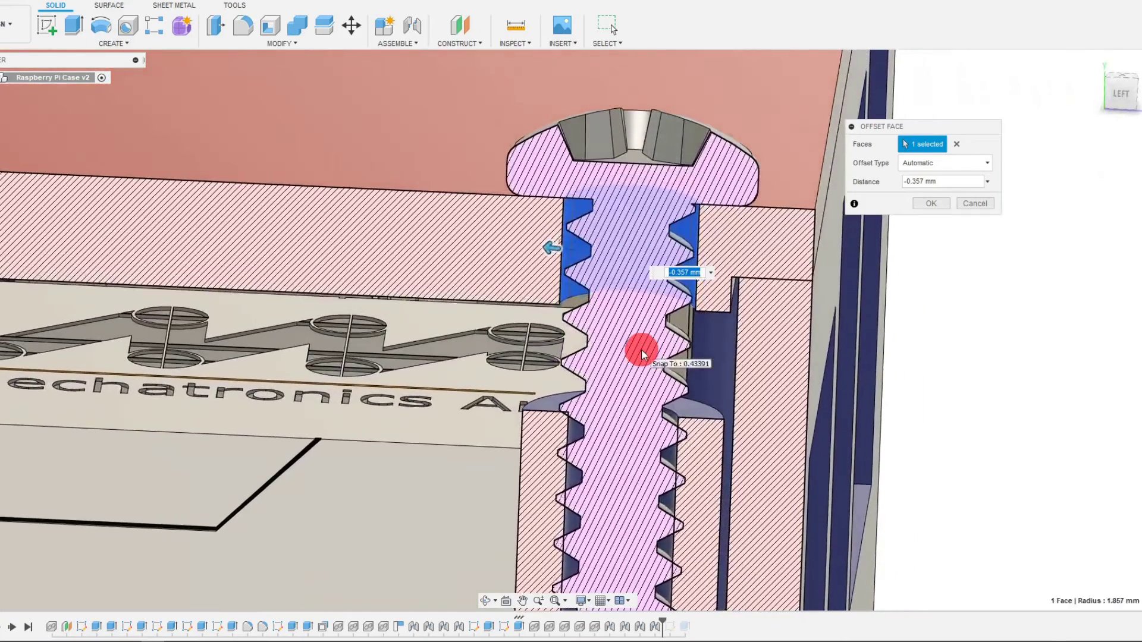
{"action": "middle_click_drag", "start_coordinate": [641, 350], "coordinate": [635, 343], "text": "shift"}
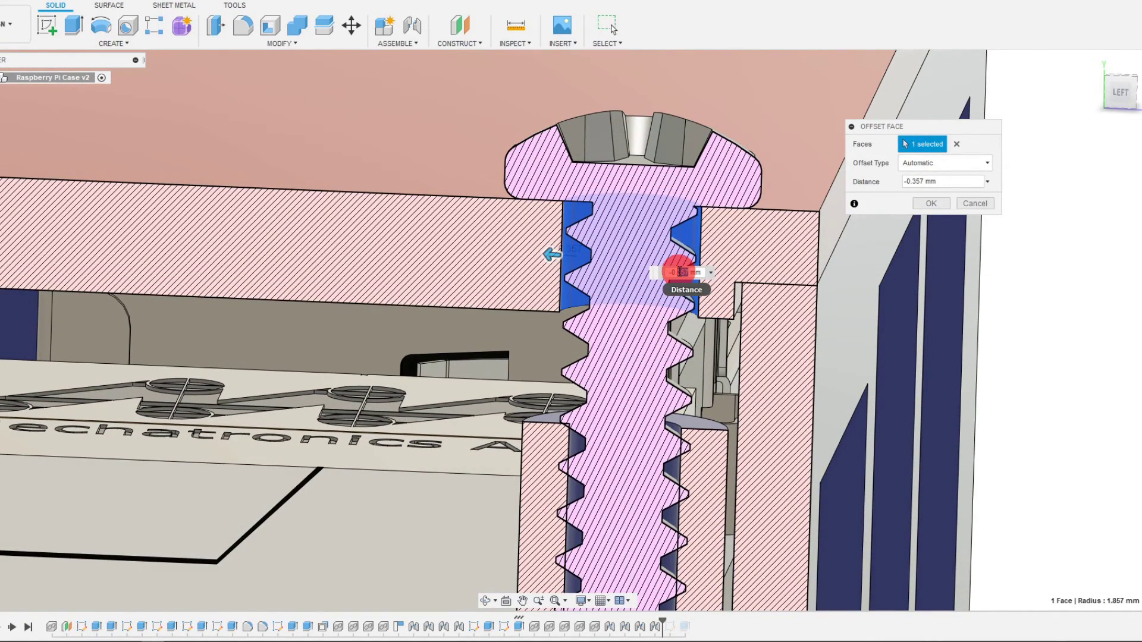
{"action": "key", "text": "Return"}
{"action": "scroll", "coordinate": [706, 228], "scroll_direction": "down", "scroll_amount": 5}
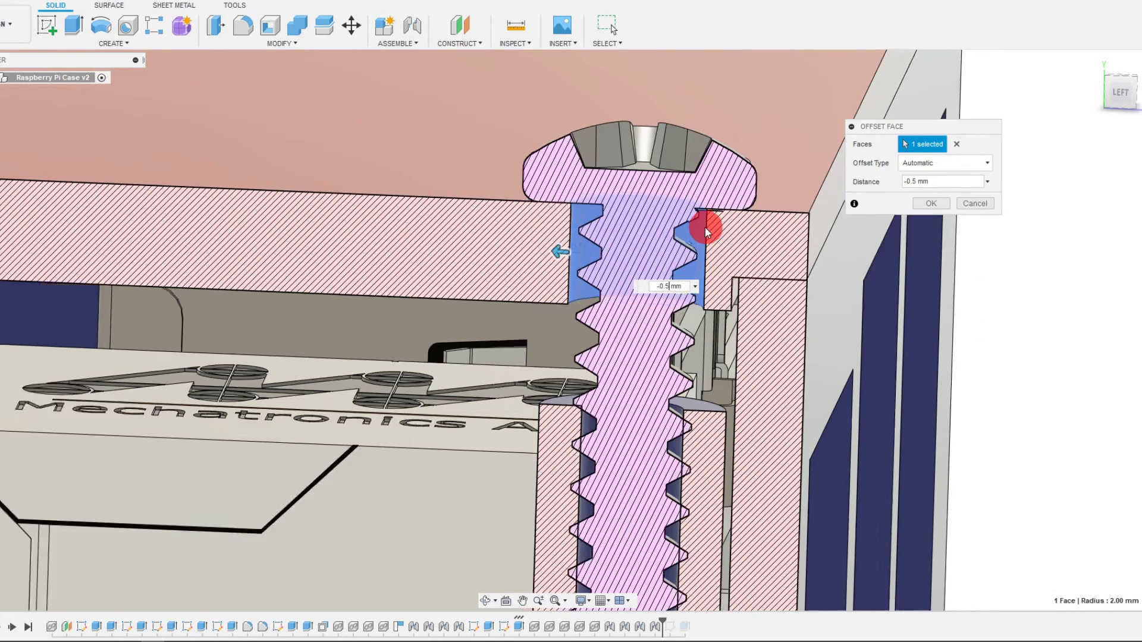
{"action": "left_click", "coordinate": [931, 204]}
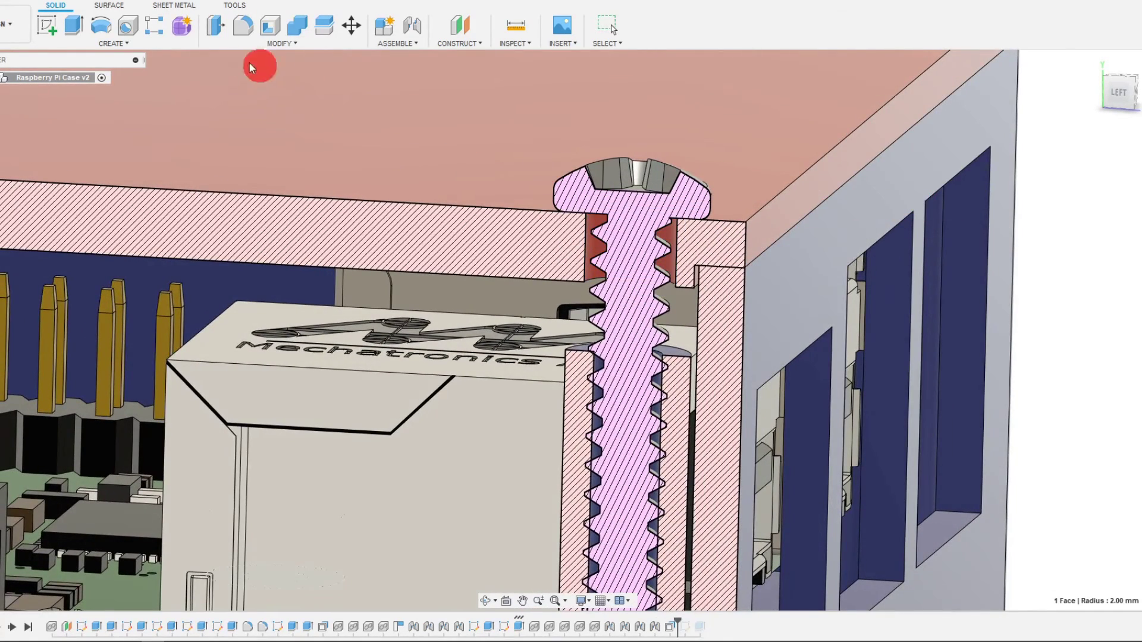
Step: Offset the screw hole face in the corner post below the lid by about 0.133 mm with Press Pull
{"action": "left_click", "coordinate": [216, 26]}
{"action": "scroll", "coordinate": [555, 337], "scroll_direction": "up", "scroll_amount": 10}
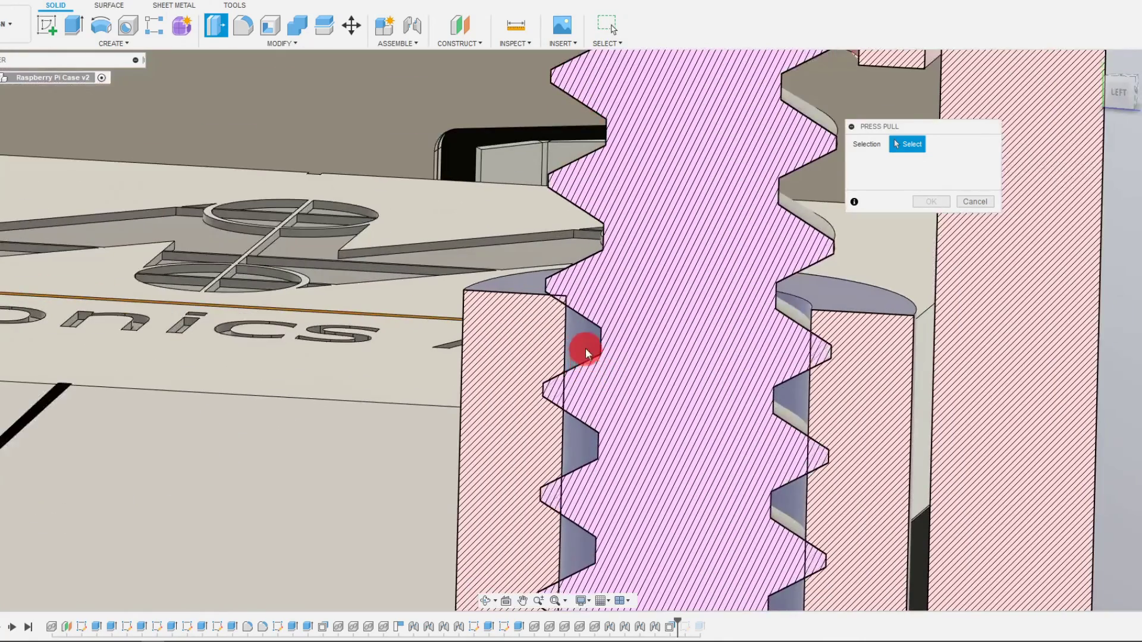
{"action": "left_click", "coordinate": [578, 340]}
{"action": "scroll", "coordinate": [602, 296], "scroll_direction": "down", "scroll_amount": 3}
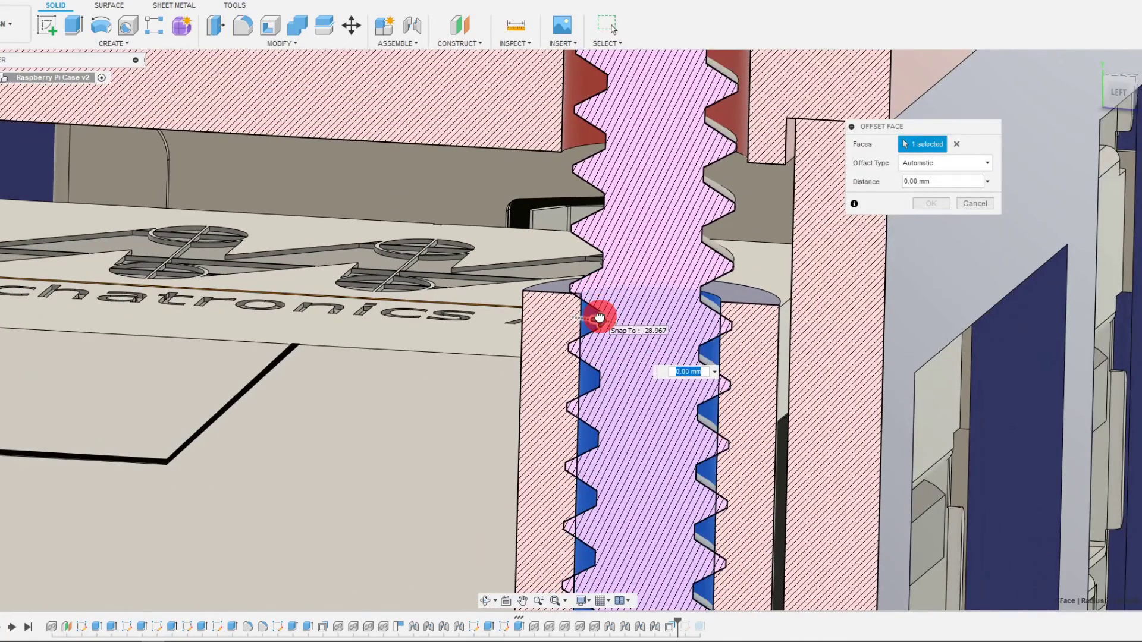
{"action": "left_click_drag", "start_coordinate": [602, 315], "coordinate": [603, 317]}
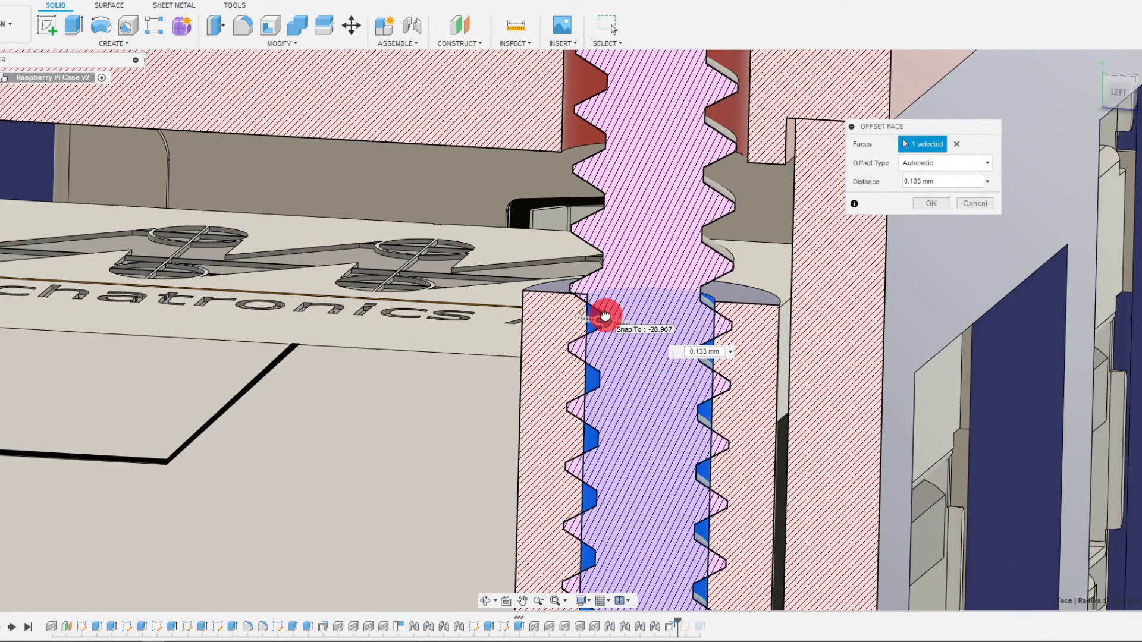
{"action": "scroll", "coordinate": [588, 384], "scroll_direction": "down", "scroll_amount": 5}
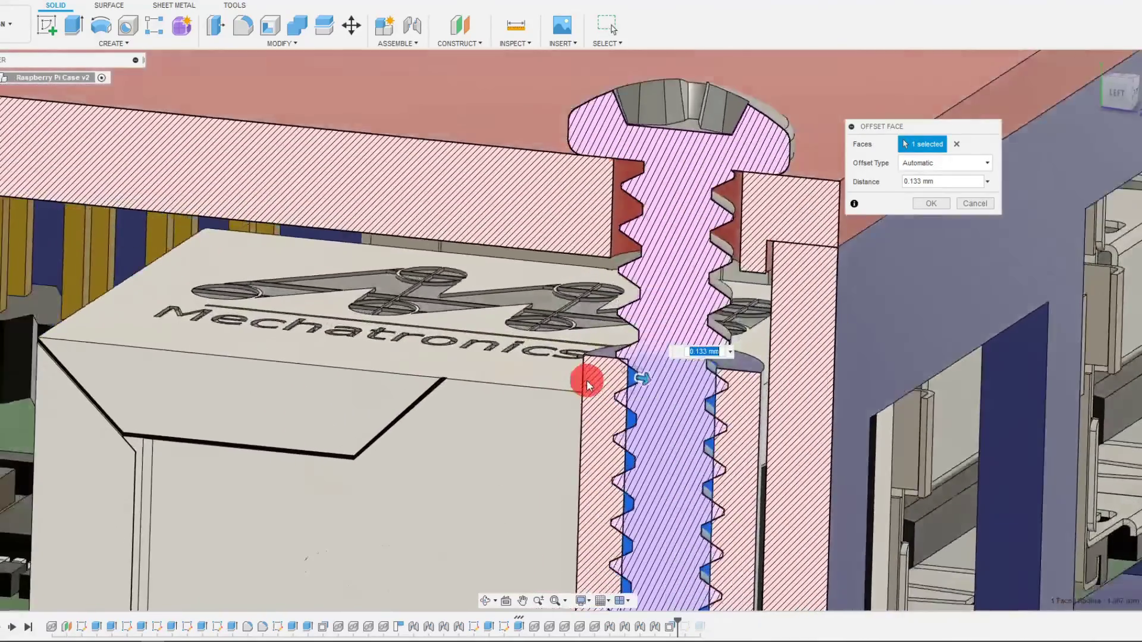
{"action": "middle_click_drag", "start_coordinate": [587, 384], "coordinate": [709, 299], "text": "shift"}
{"action": "scroll", "coordinate": [701, 461], "scroll_direction": "down", "scroll_amount": 5}
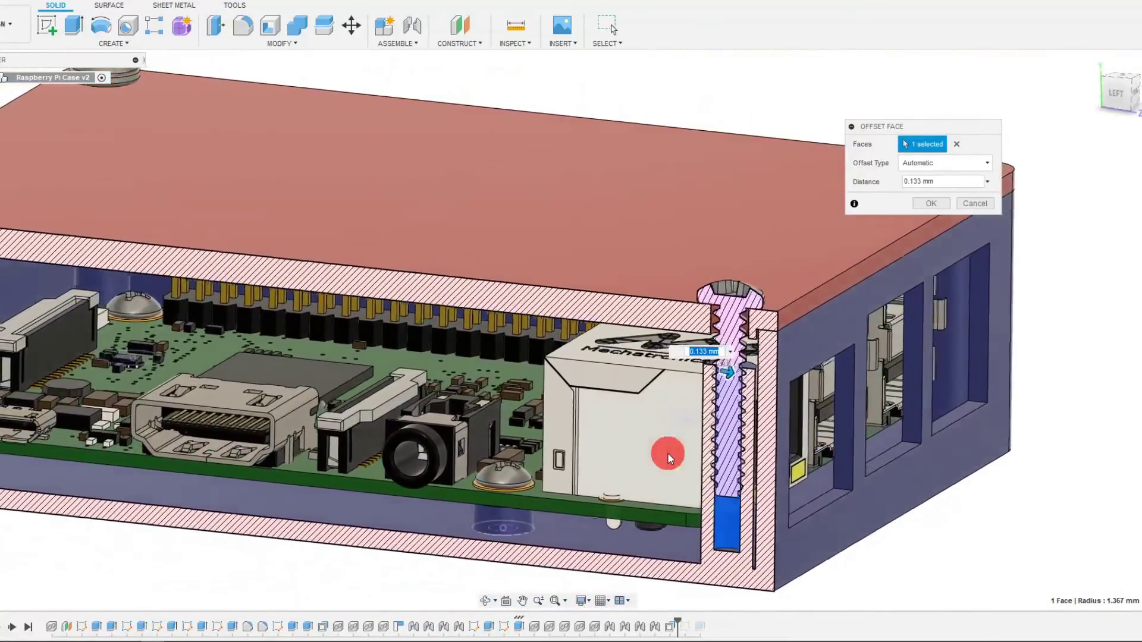
{"action": "scroll", "coordinate": [667, 454], "scroll_direction": "down", "scroll_amount": 3}
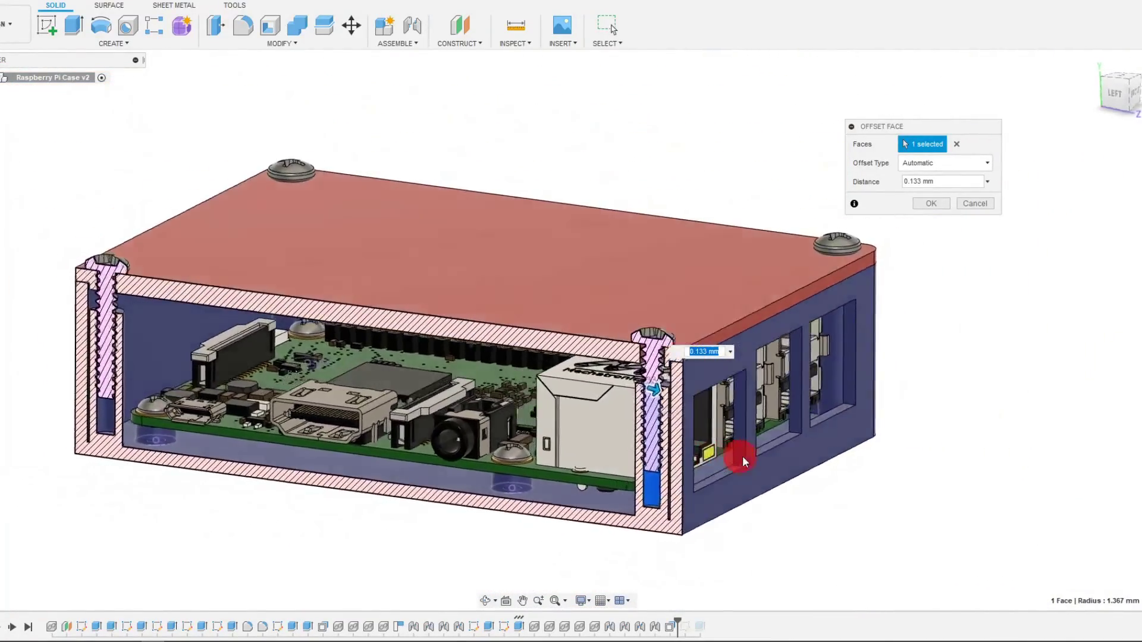